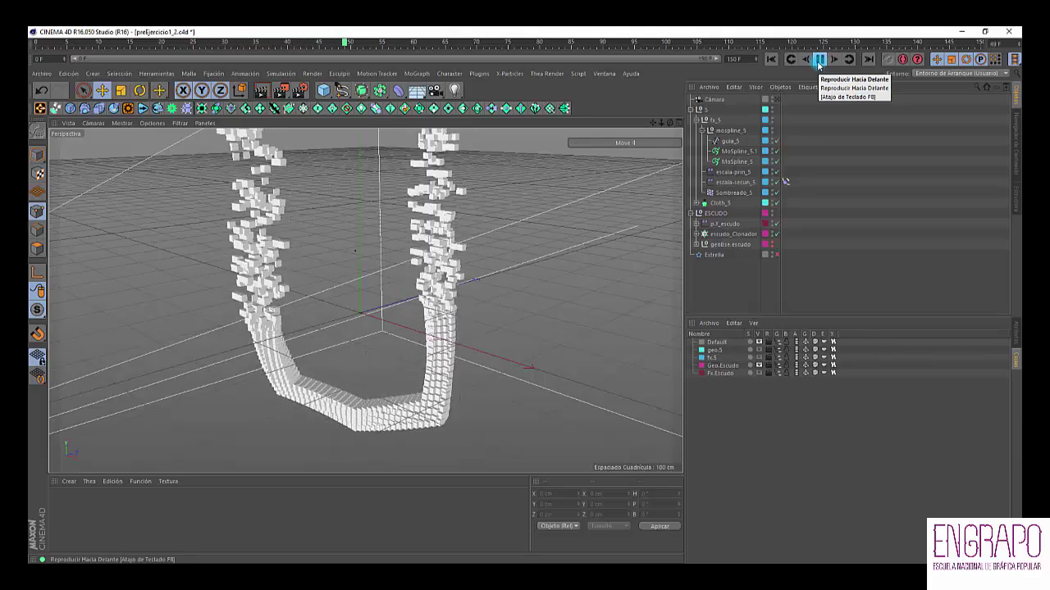
Step: Stop playback and scrub the example animation to examine how the cubes assemble into the shield frame
left_click(820, 59)
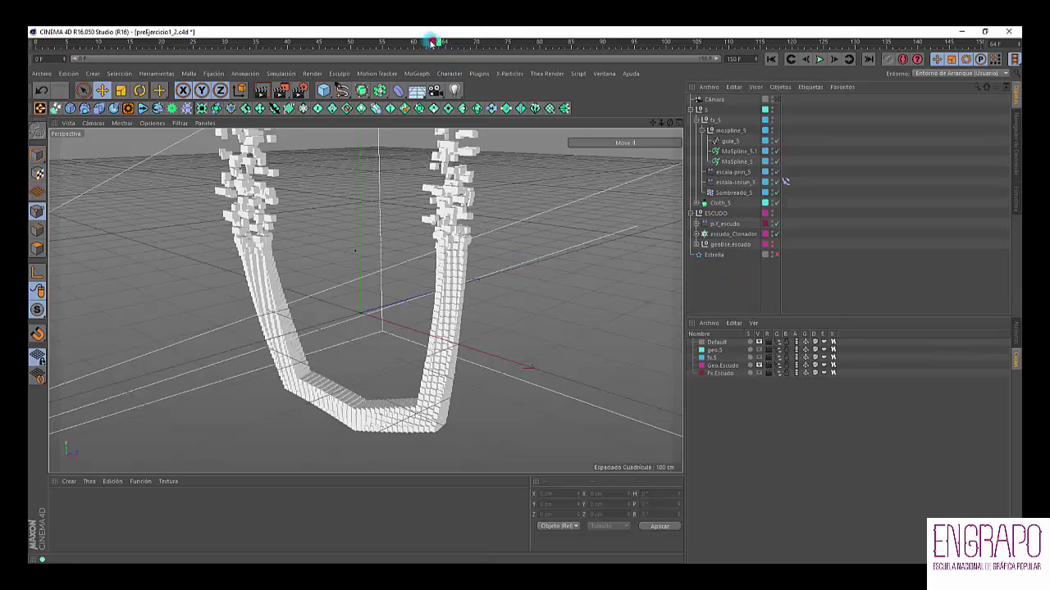
left_click_drag(434, 39, 625, 39)
left_click_drag(680, 58, 715, 37)
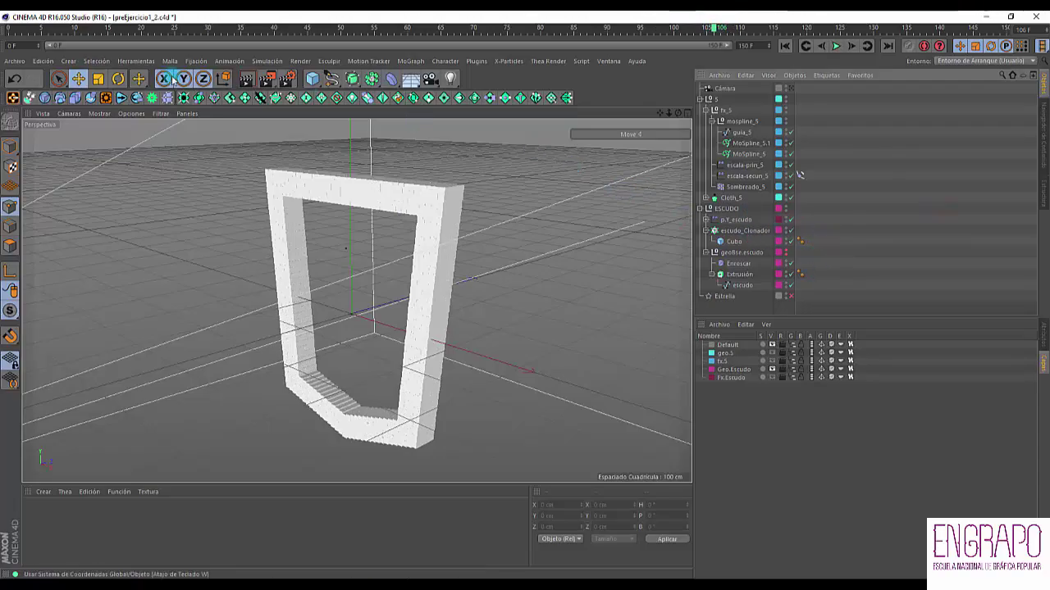
left_click_drag(397, 29, 375, 29)
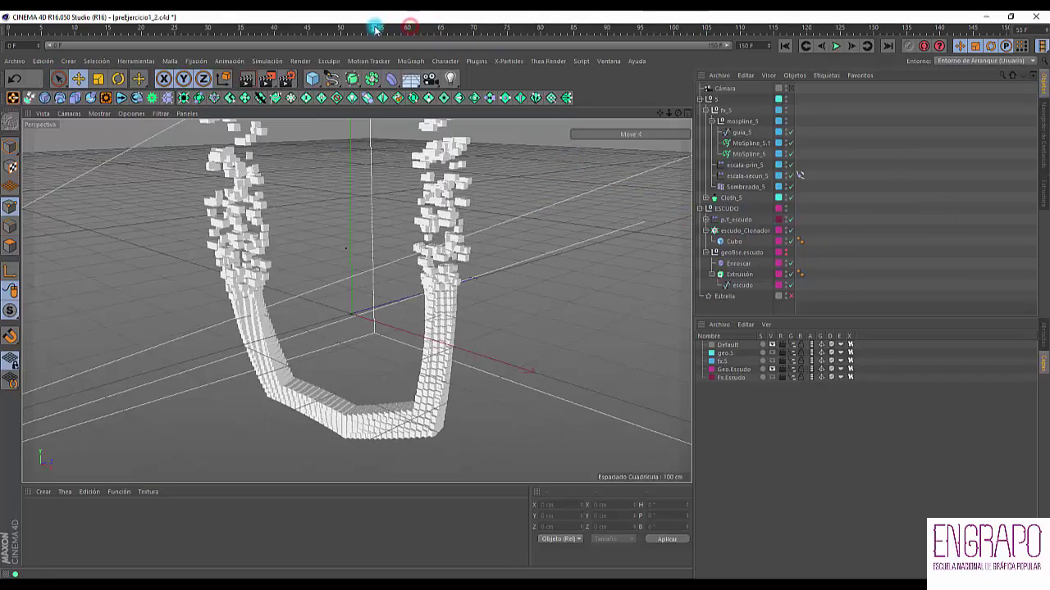
Step: Create a new scene and add a MoGraph Cloner object, with its attributes shown
left_click(14, 61)
left_click(24, 71)
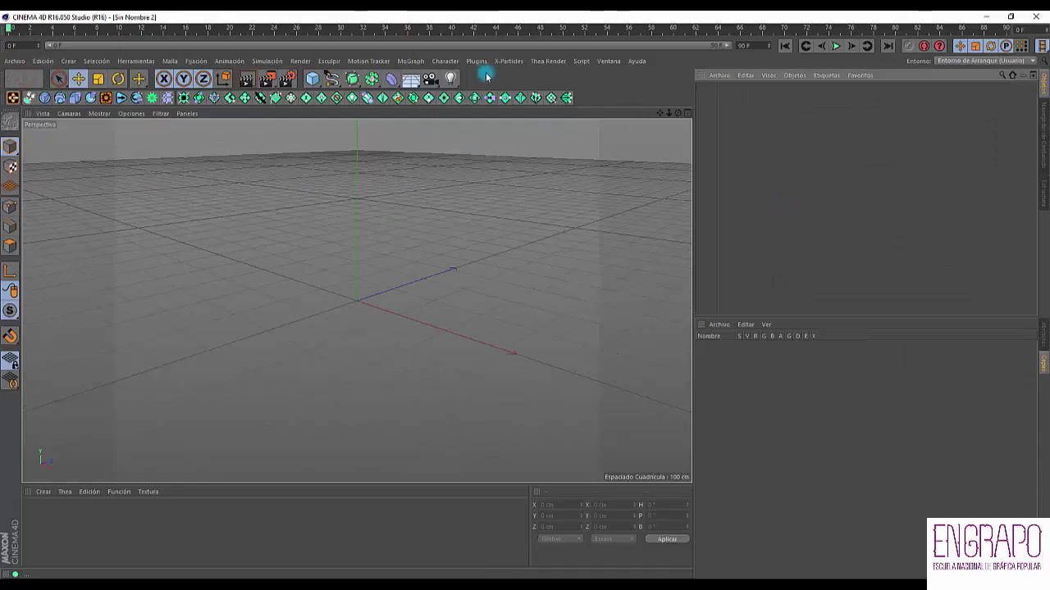
left_click(410, 61)
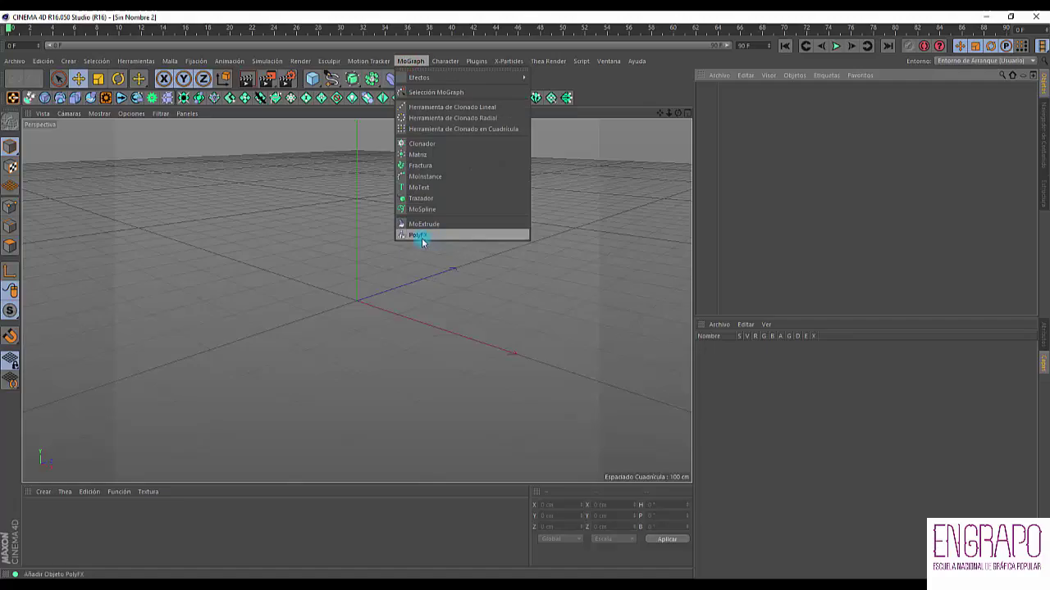
left_click(413, 143)
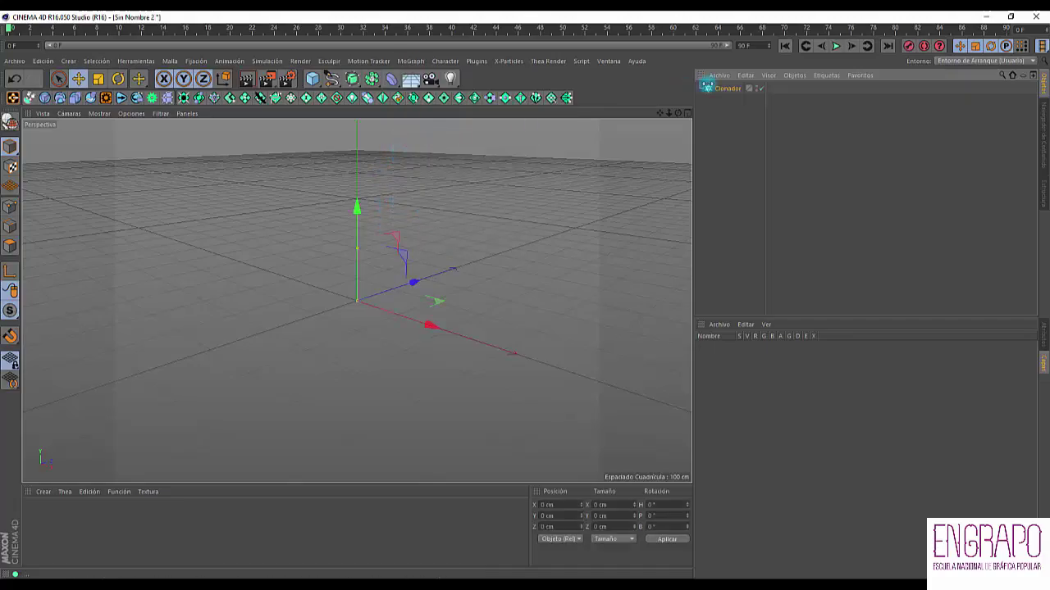
left_click(1042, 343)
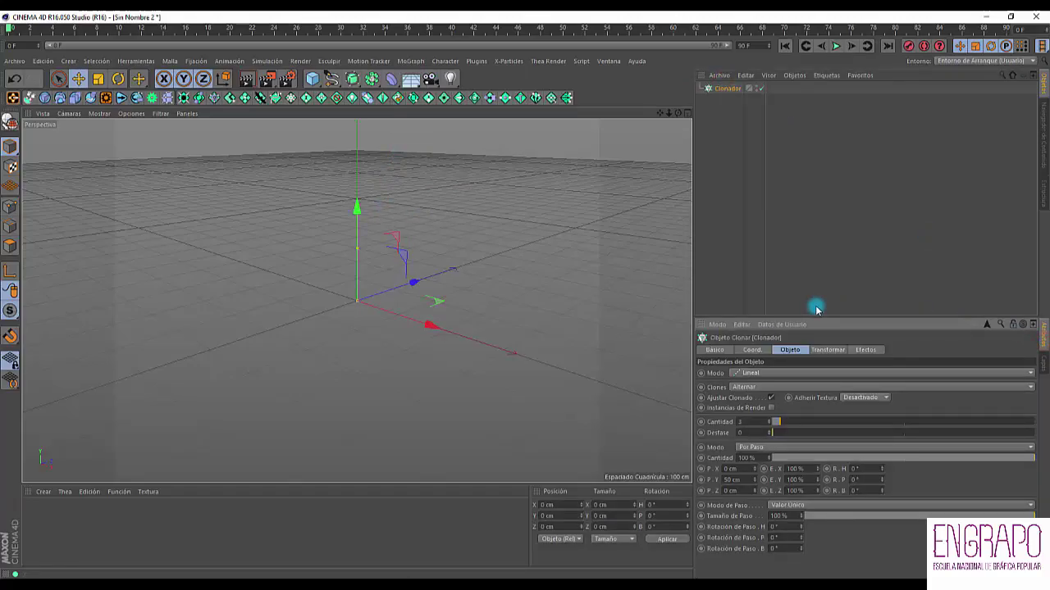
Step: Add a cube primitive and make it a child of the Cloner
left_click(410, 61)
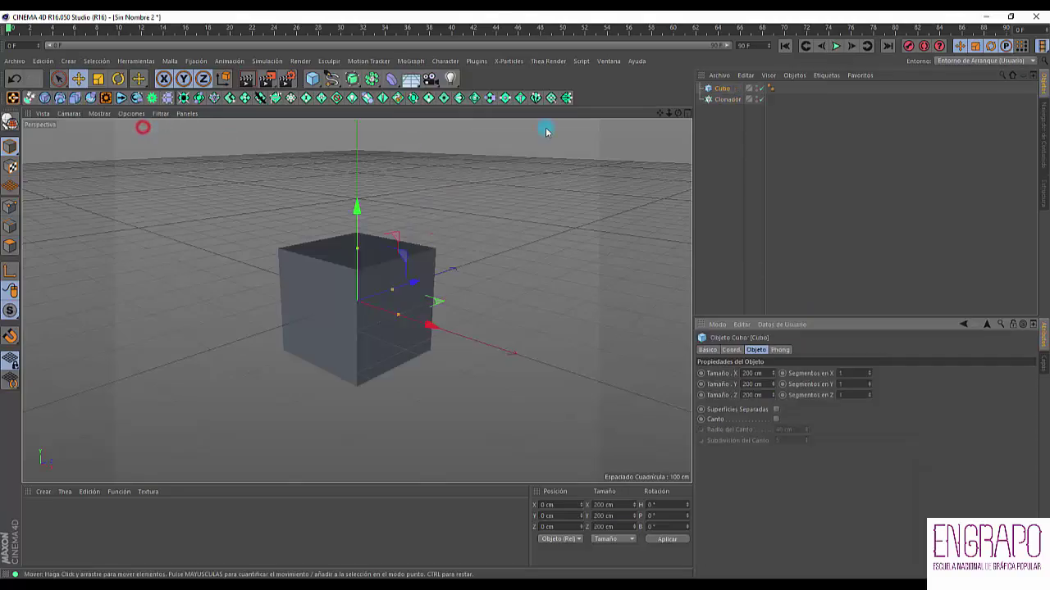
left_click(725, 106)
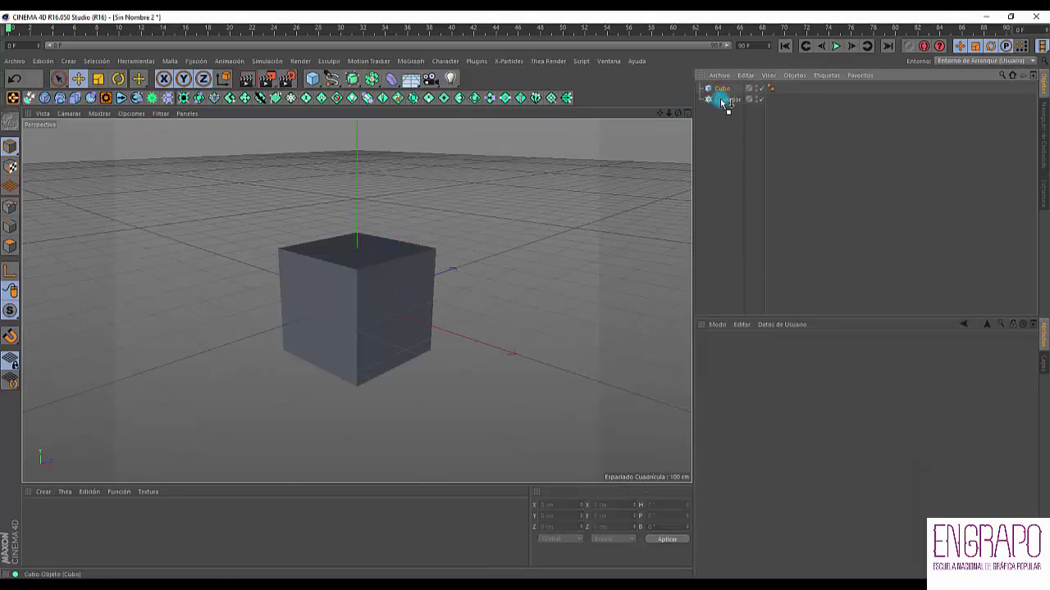
left_click_drag(723, 101, 727, 100)
left_click(726, 108)
Step: Set the linear Cloner's count to 50 clones
left_click(726, 90)
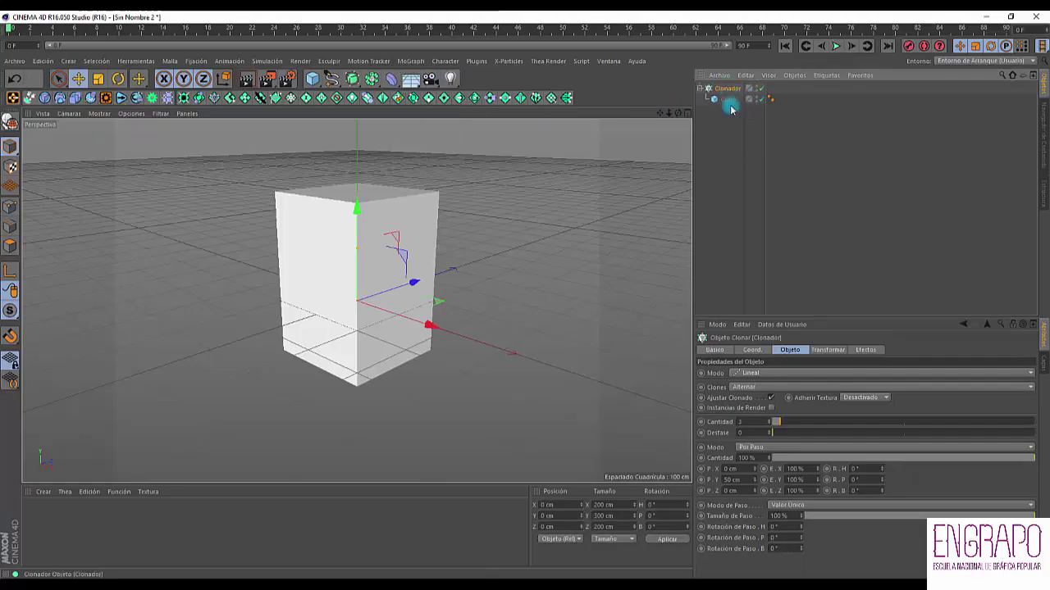
left_click(718, 108)
left_click(726, 88)
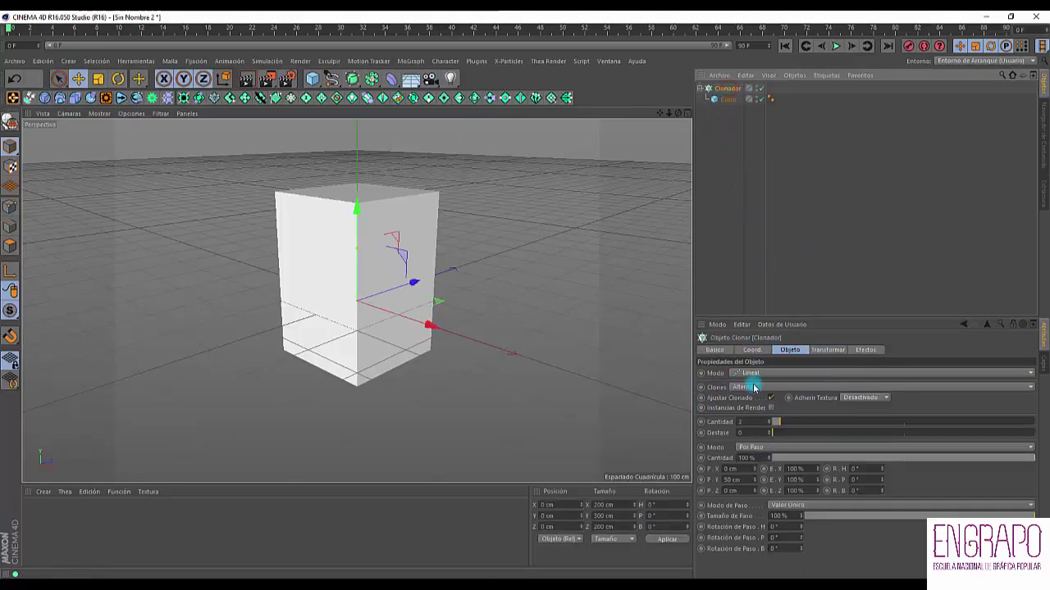
left_click(742, 376)
left_click(747, 369)
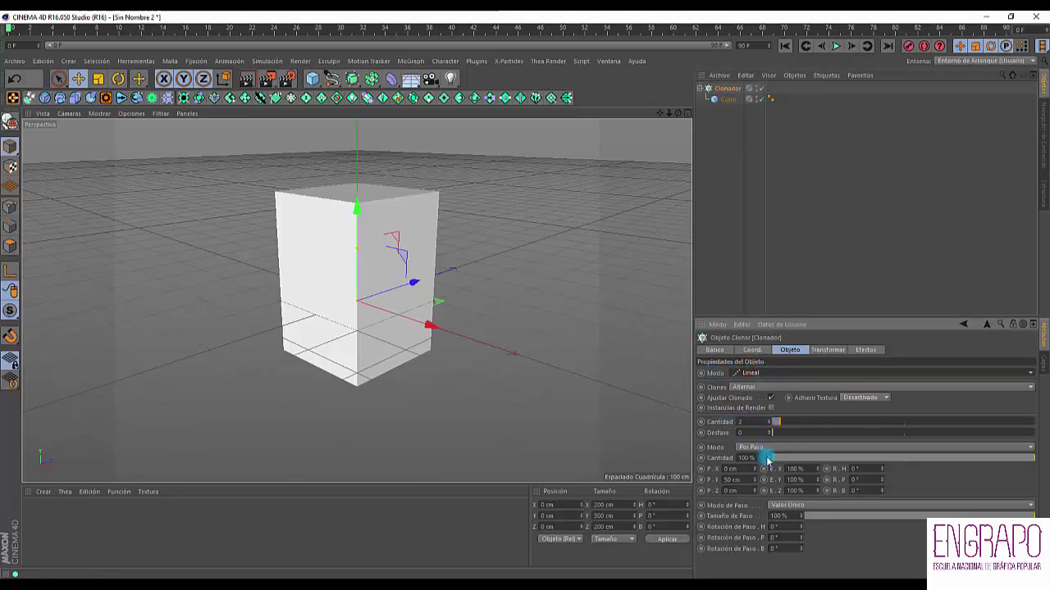
left_click_drag(746, 477, 729, 476)
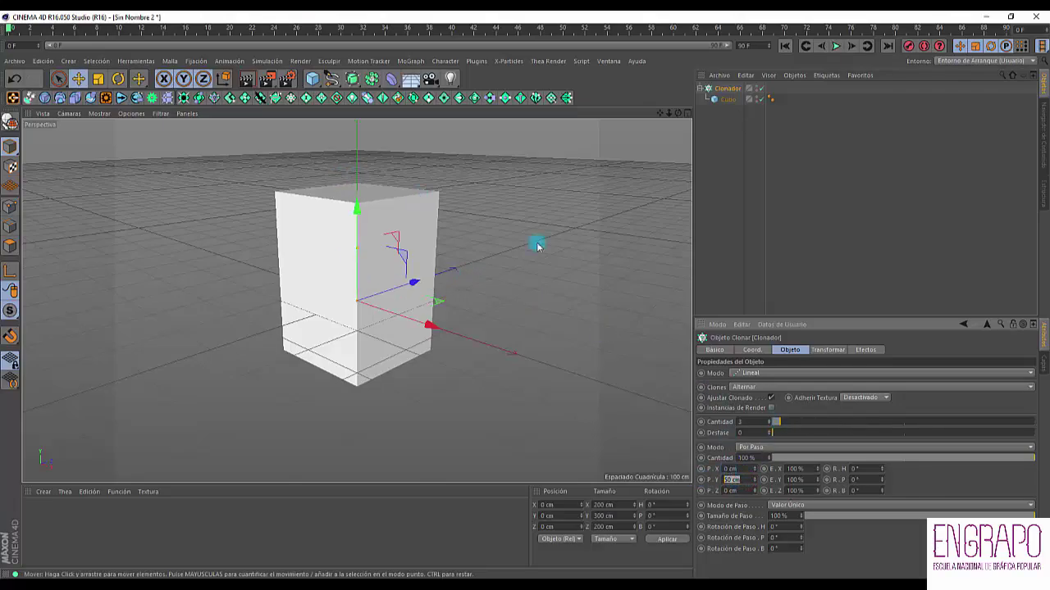
left_click_drag(783, 424, 818, 423)
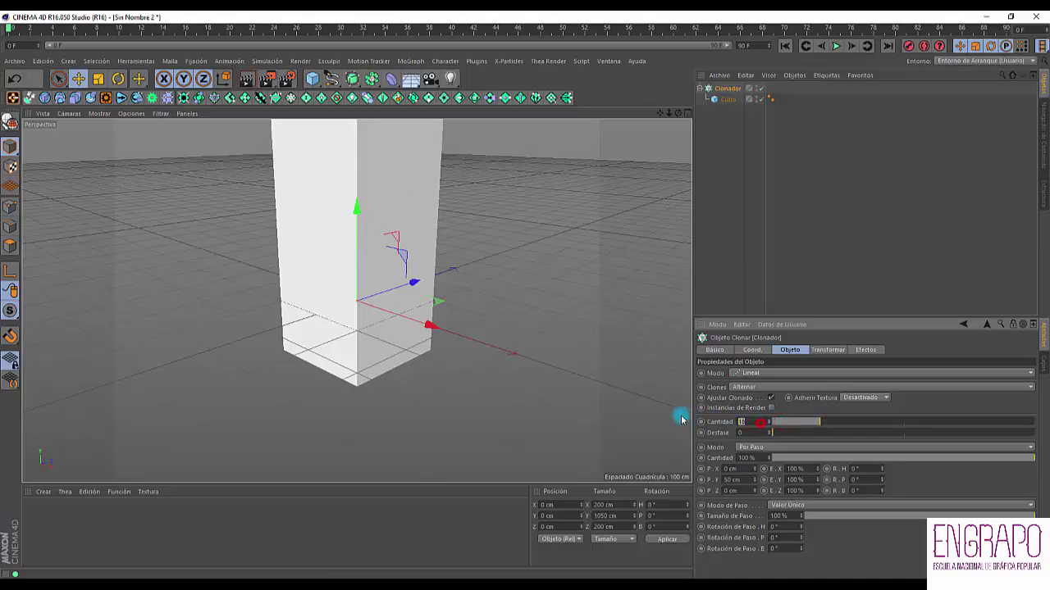
type("50")
key("Return")
Step: Display edge lines over the shaded objects in the perspective view so each clone in the column is distinguishable
left_click_drag(511, 279, 150, 164, "alt")
left_click(98, 116)
left_click(168, 127)
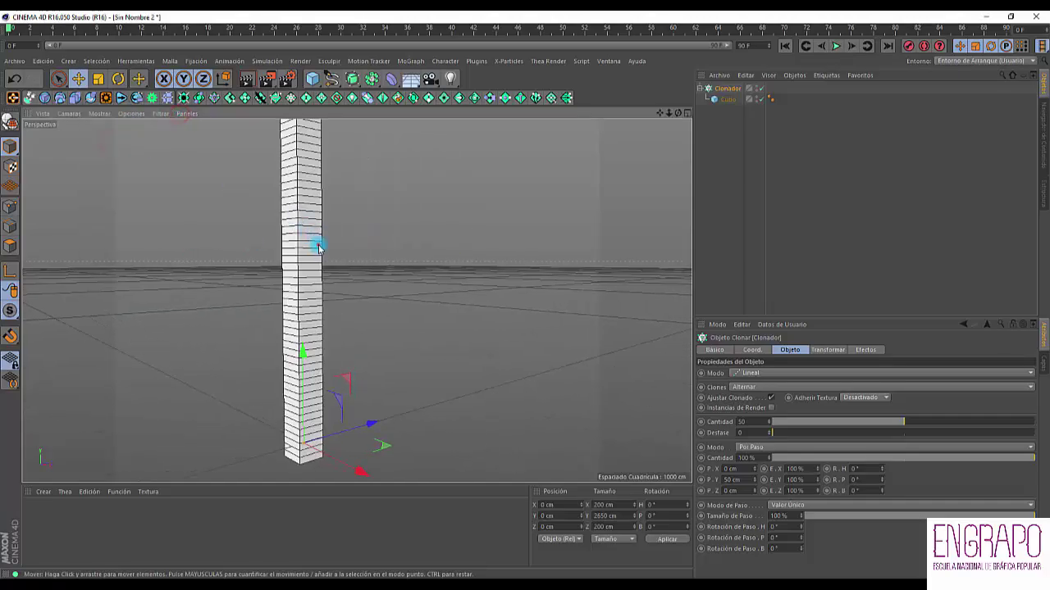
left_click_drag(318, 248, 306, 320, "alt")
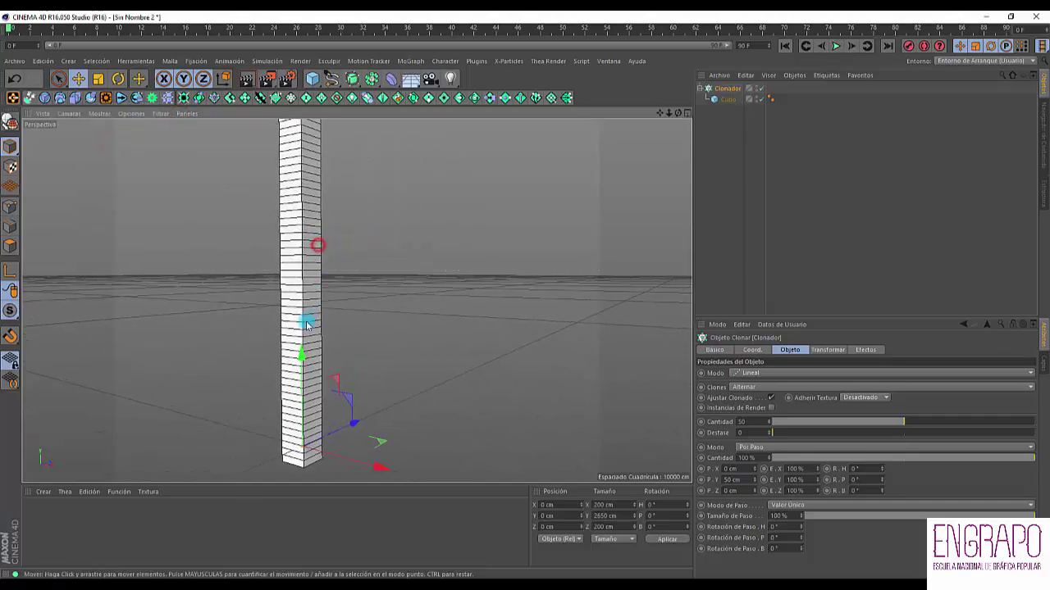
Step: Set the cloned cube's Y size to 45 cm to leave small gaps between the clones
left_click(727, 99)
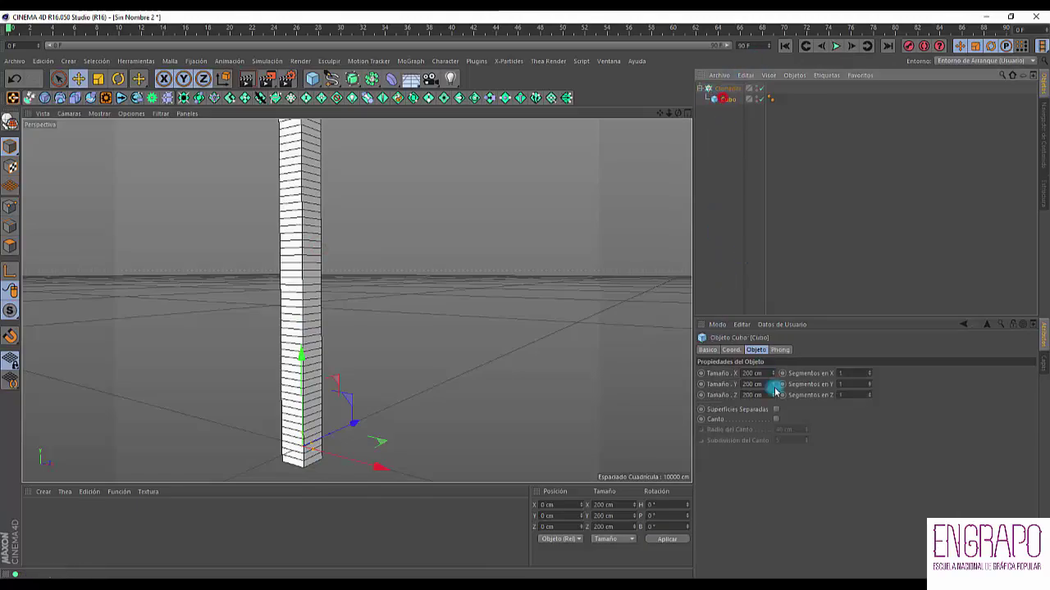
left_click(756, 385)
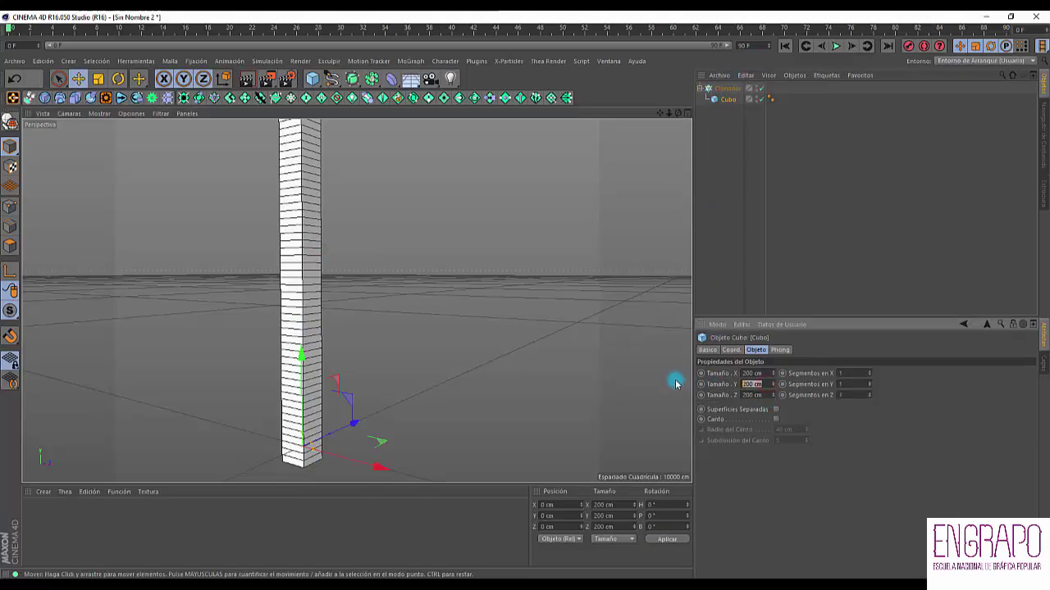
type("45")
key("Return")
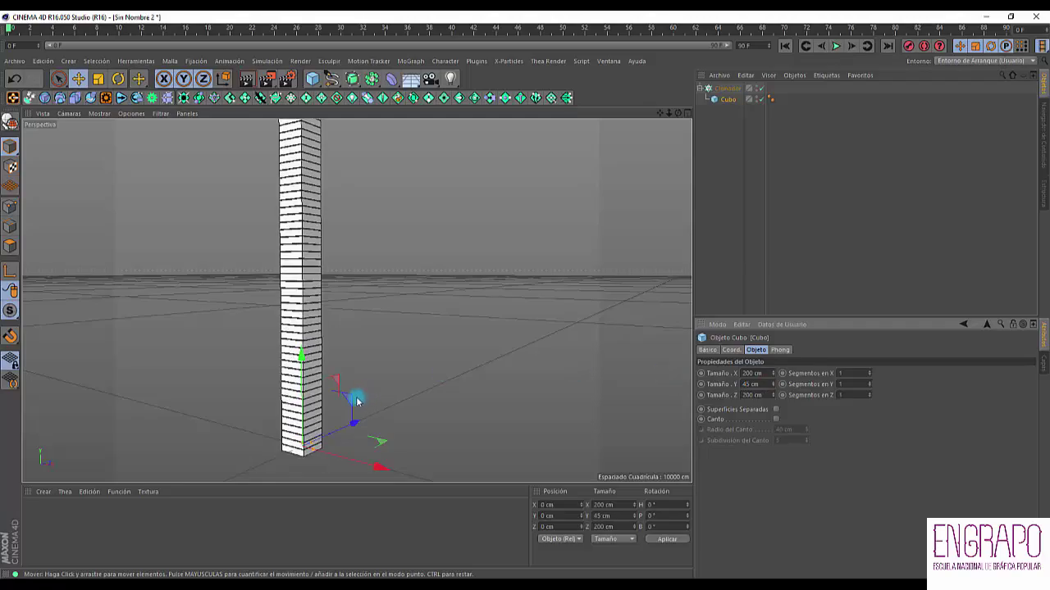
scroll(321, 335, "up", 6)
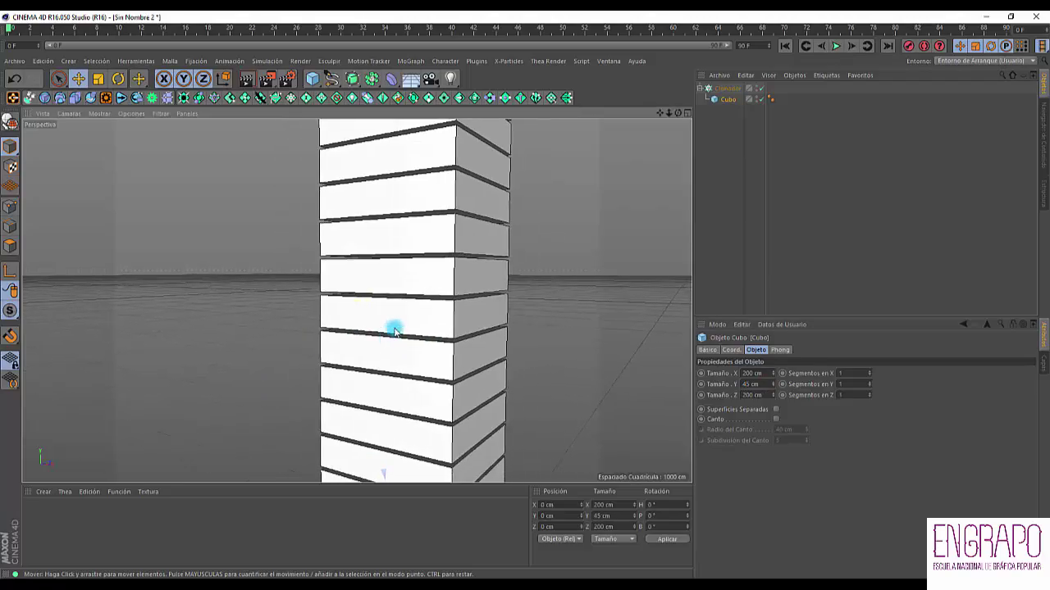
left_click_drag(394, 331, 286, 295, "alt")
Step: Examine the Cloner's available modes and its parent-child relationship with the cube
left_click(773, 155)
left_click(727, 87)
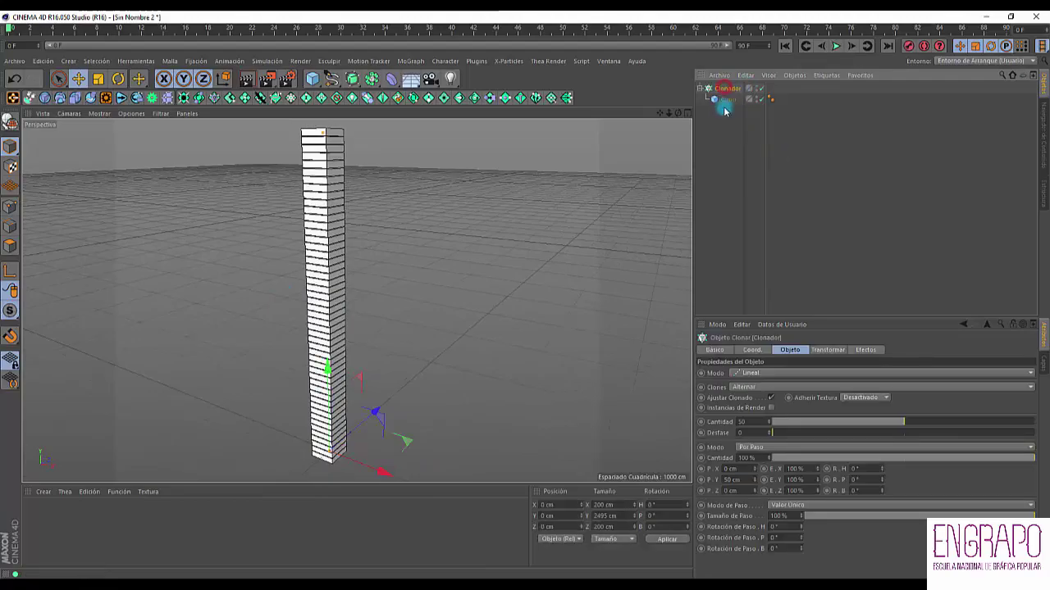
left_click(750, 373)
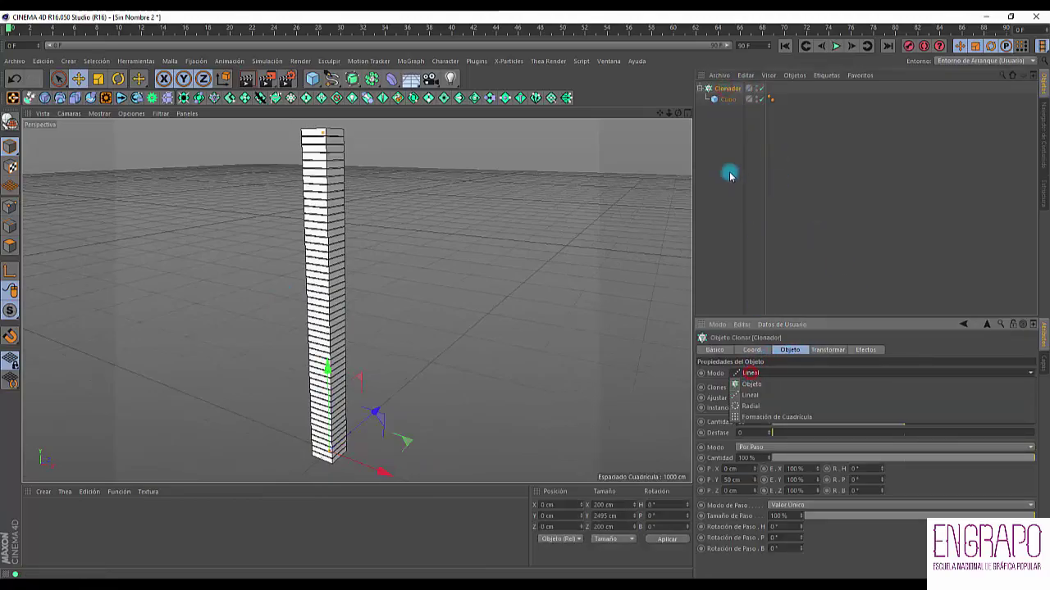
left_click(729, 172)
left_click(711, 89)
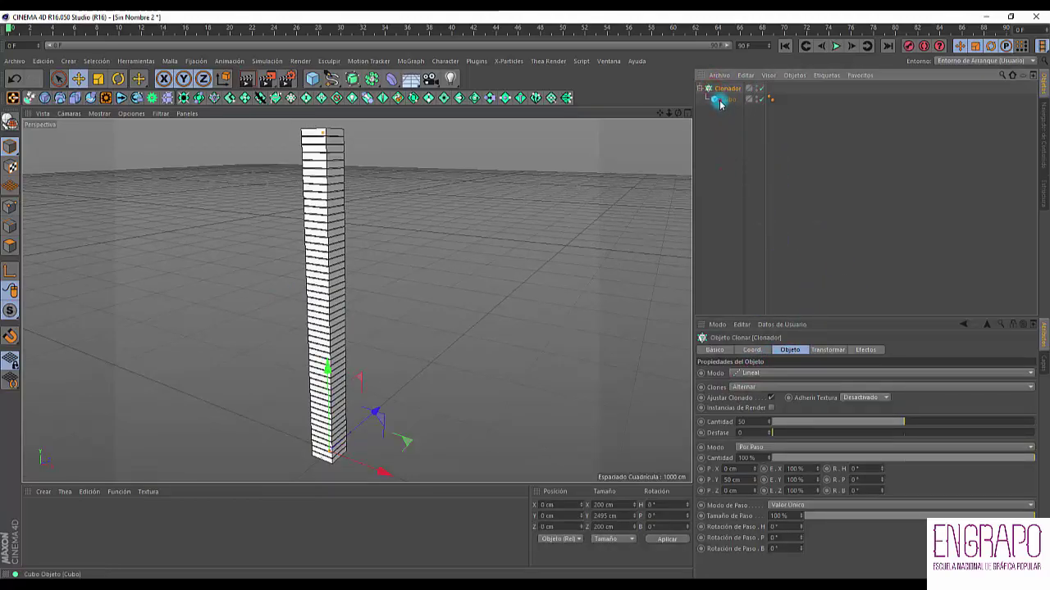
left_click(720, 100)
left_click(744, 138)
left_click(713, 87)
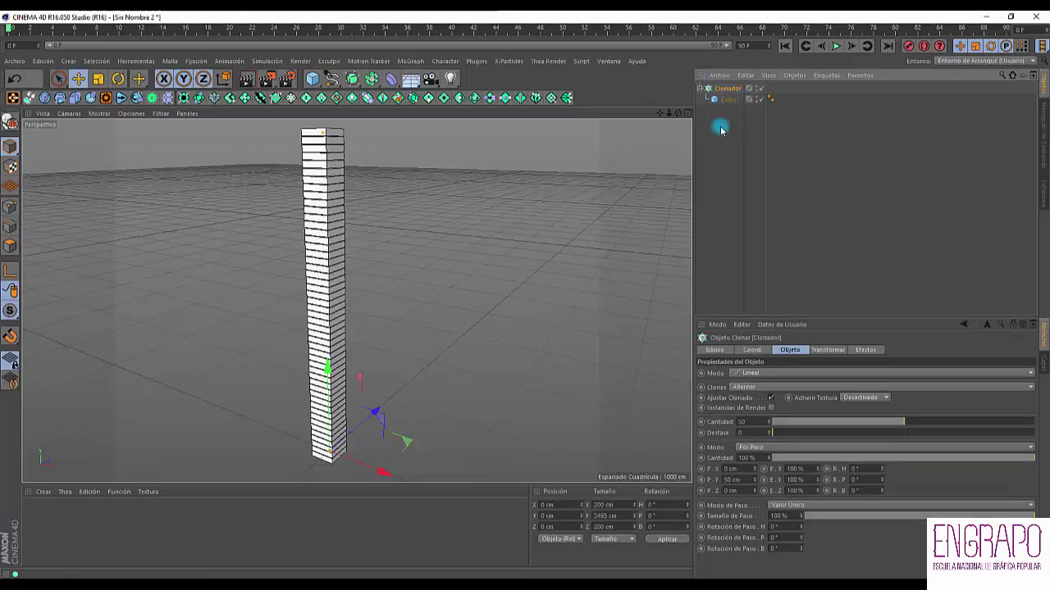
left_click(719, 101)
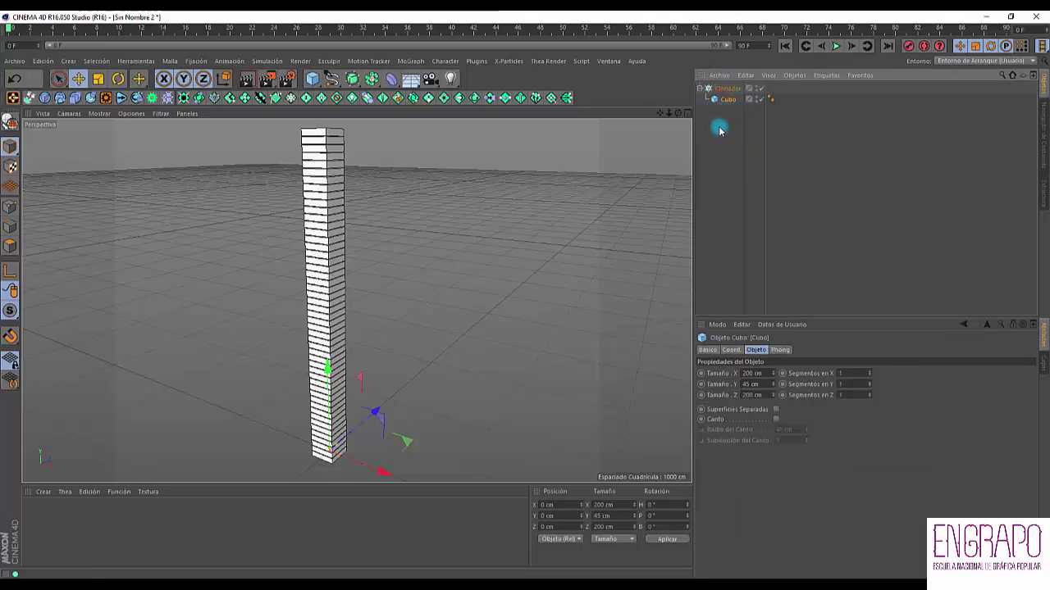
left_click(724, 88)
left_click(727, 99)
left_click(732, 88)
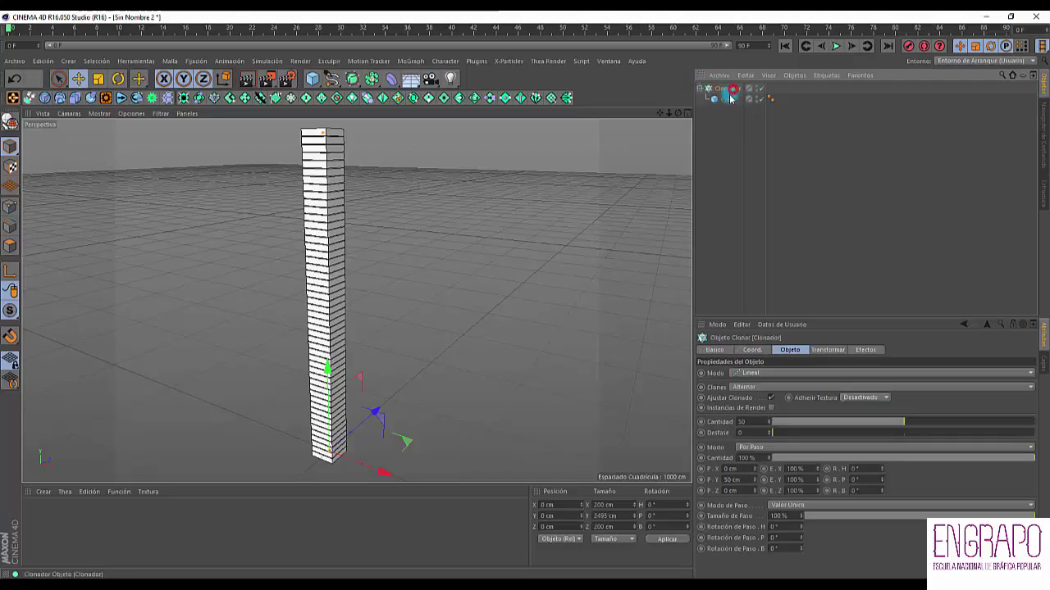
Step: Add a circle spline and set its plane to XZ
left_click(68, 60)
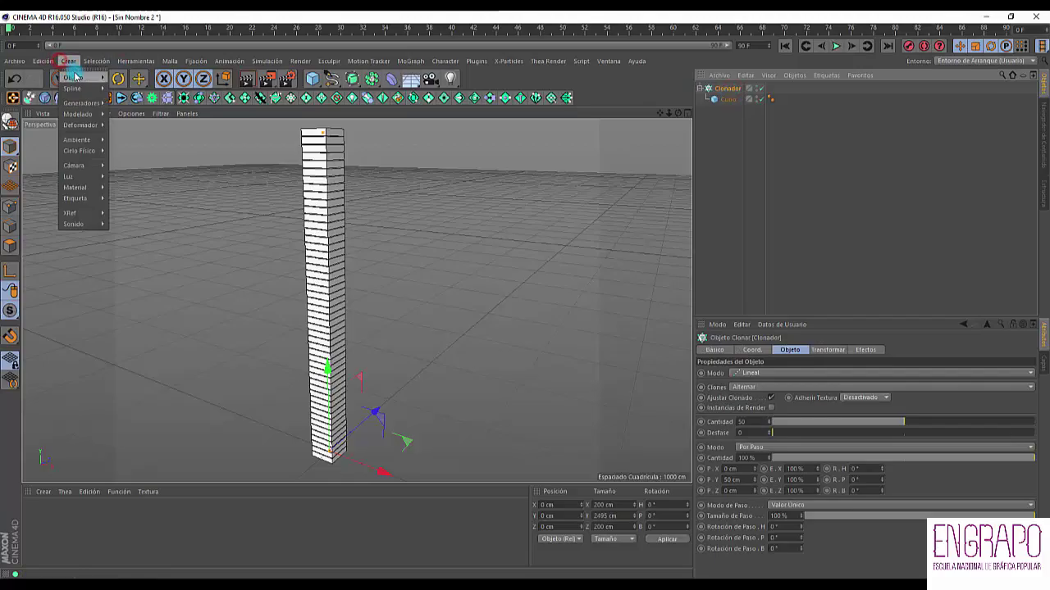
mouse_move(79, 80)
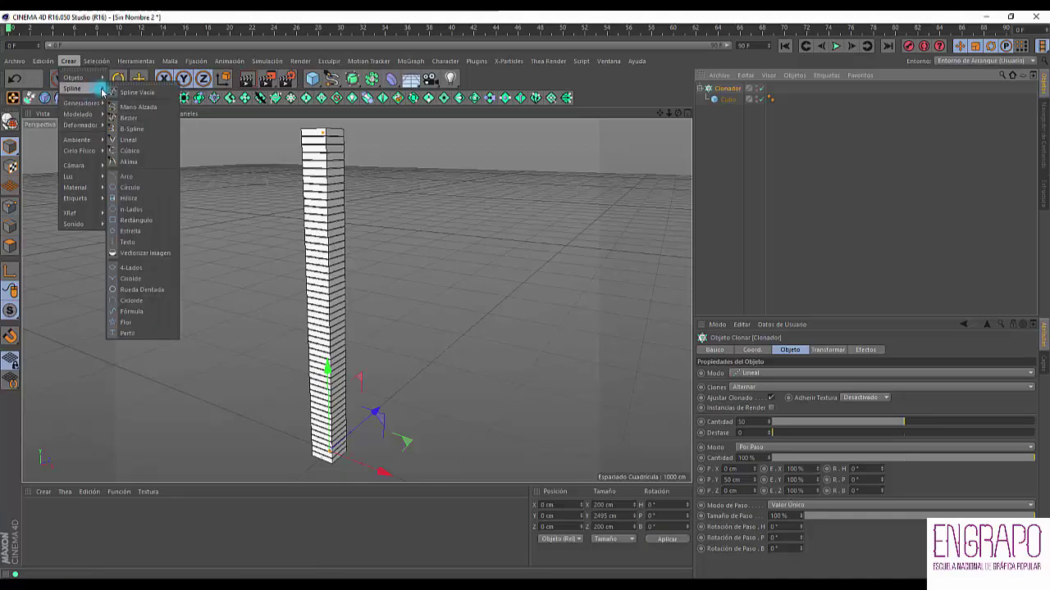
left_click(137, 189)
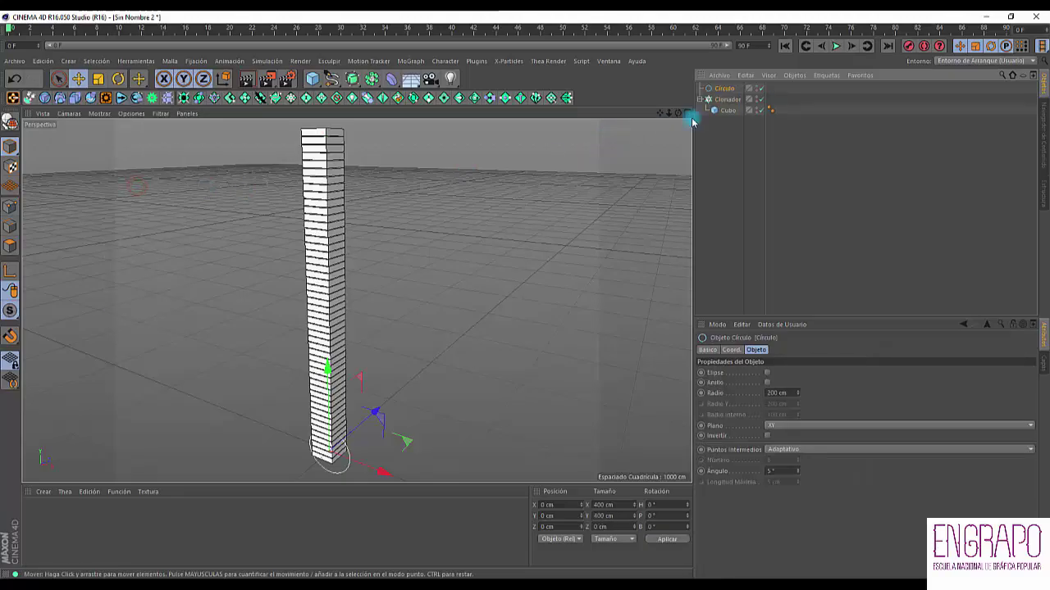
left_click(775, 426)
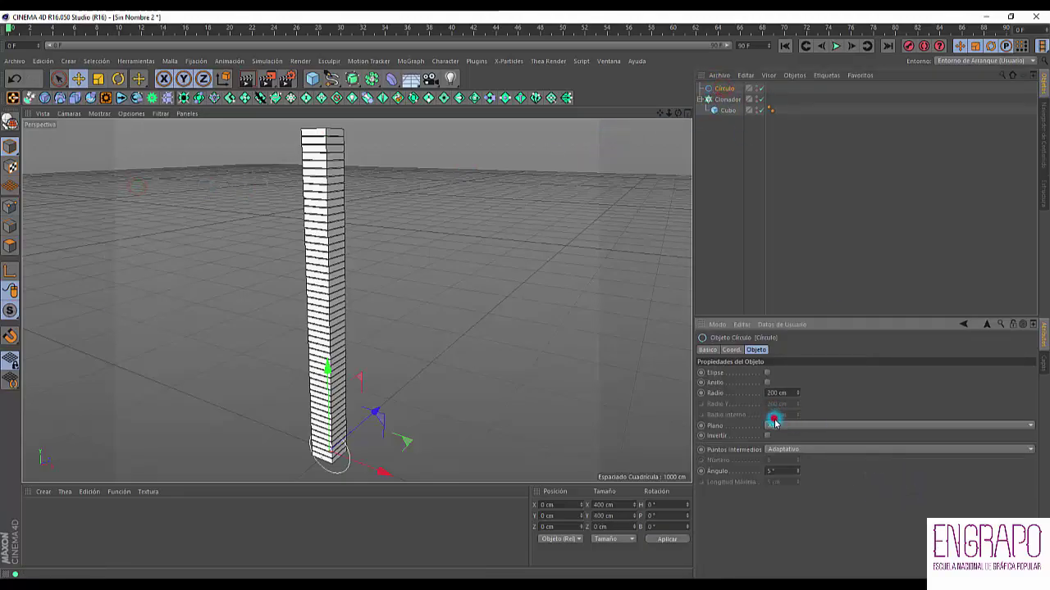
left_click(784, 461)
left_click(764, 396)
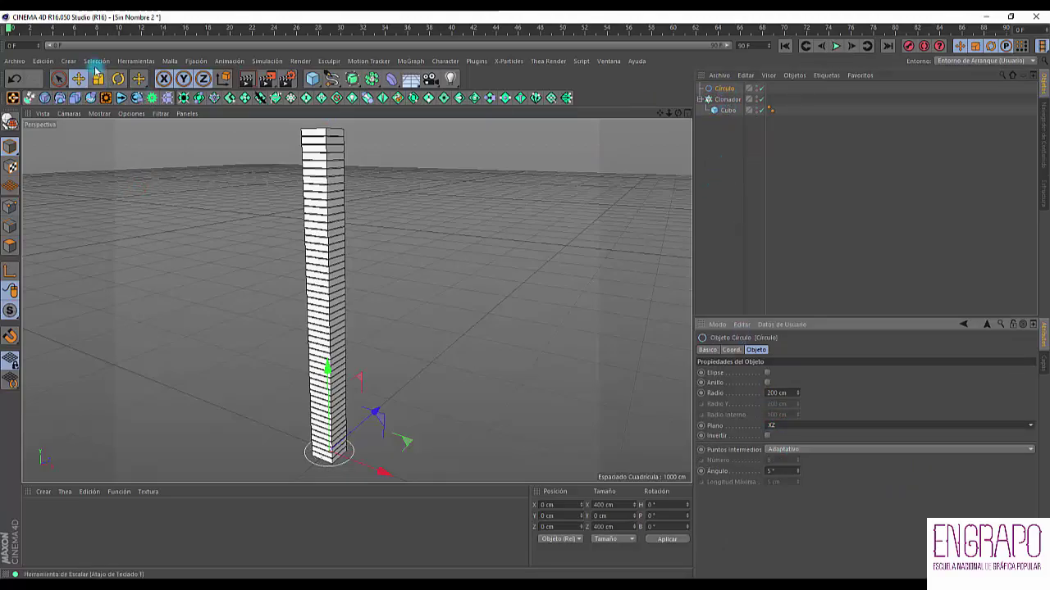
Step: Add an Extrude generator as parent of the circle and set its Z movement to 0 cm
left_click(68, 60)
mouse_move(88, 104)
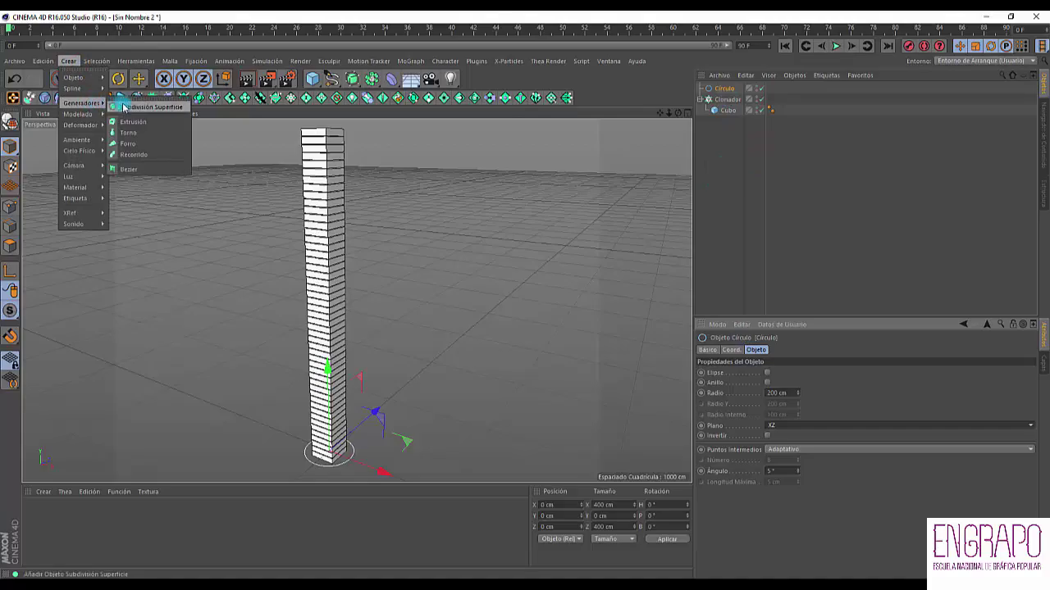
left_click(135, 111, "alt")
left_click(803, 379)
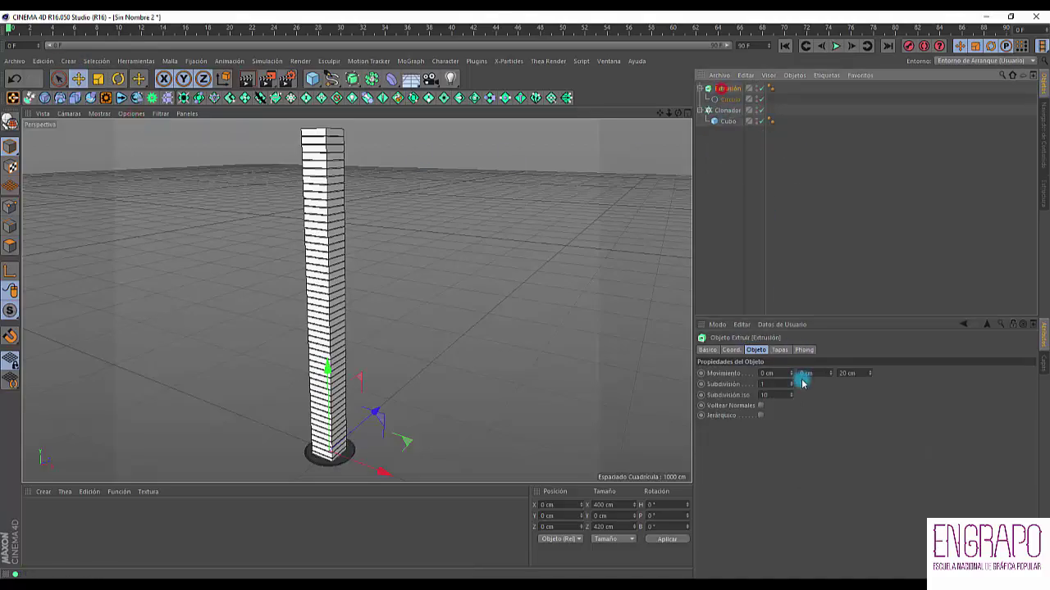
left_click_drag(857, 373, 792, 359)
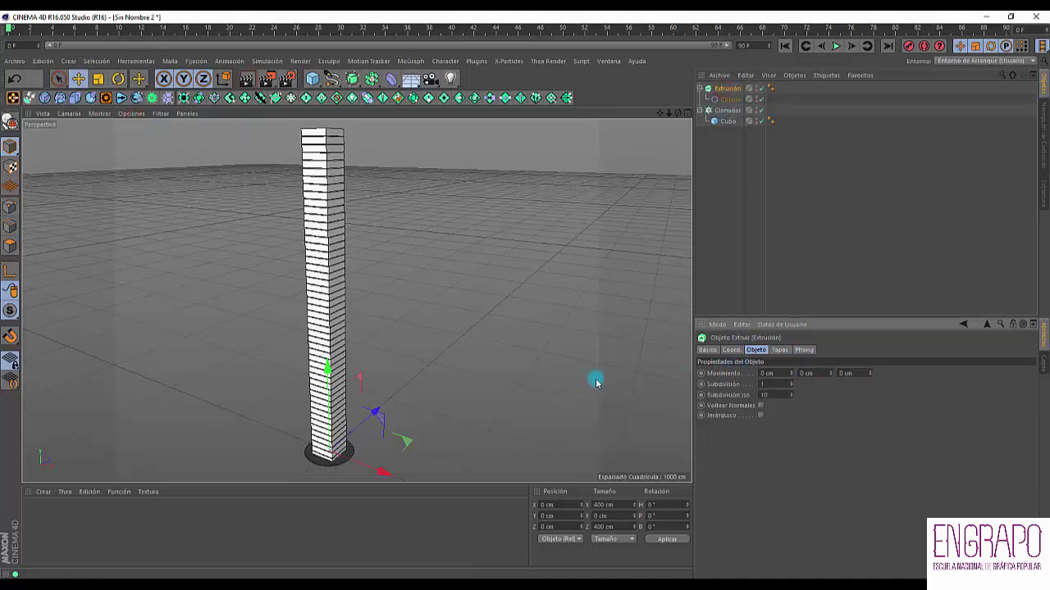
left_click_drag(596, 383, 314, 465, "alt")
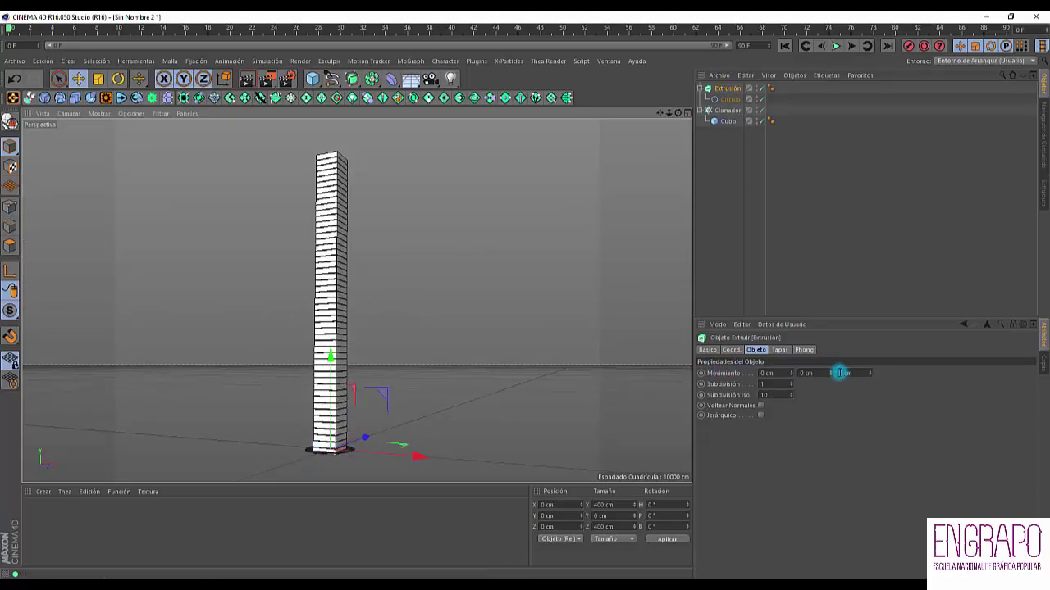
Step: Set the Extrude generator's Y movement to 45 cm, matching the cube's Y size
left_click(726, 121)
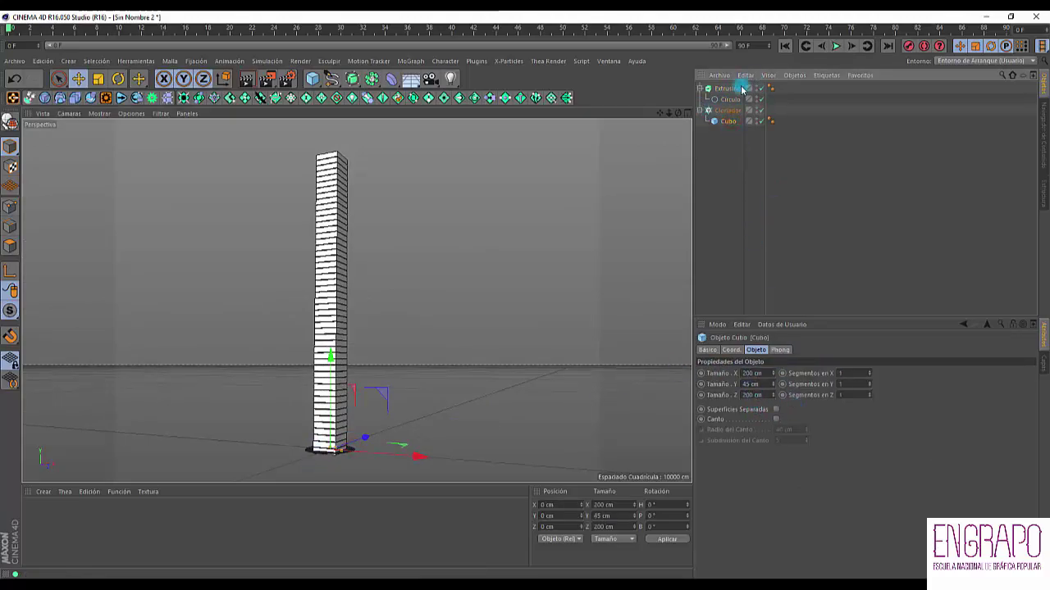
left_click(741, 89)
left_click(820, 373)
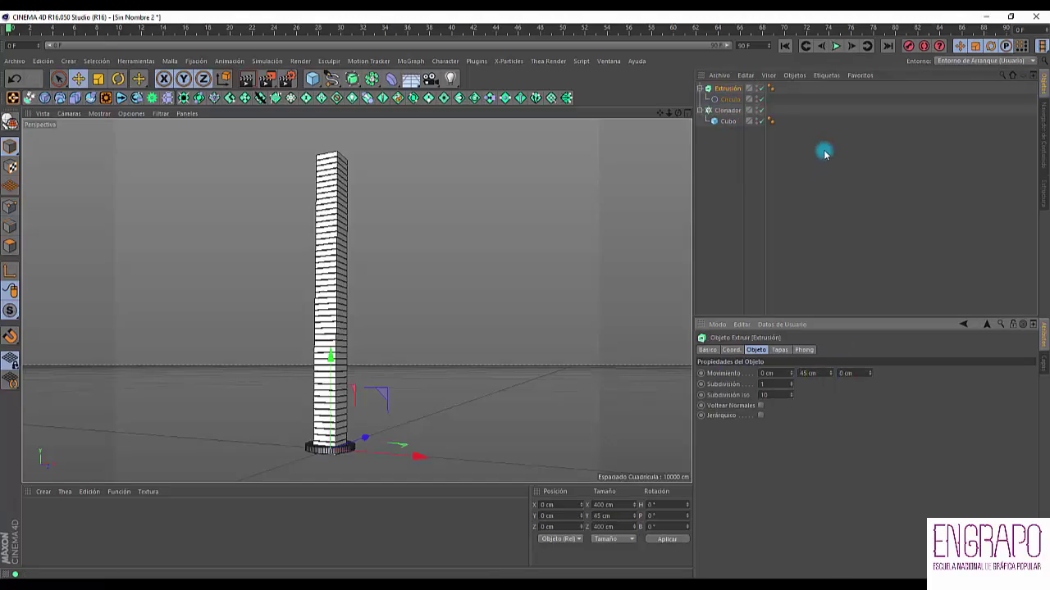
Step: Make the Extrude a child of the Cloner alongside the cube and inspect the alternating discs and cubes up close
left_click(740, 151)
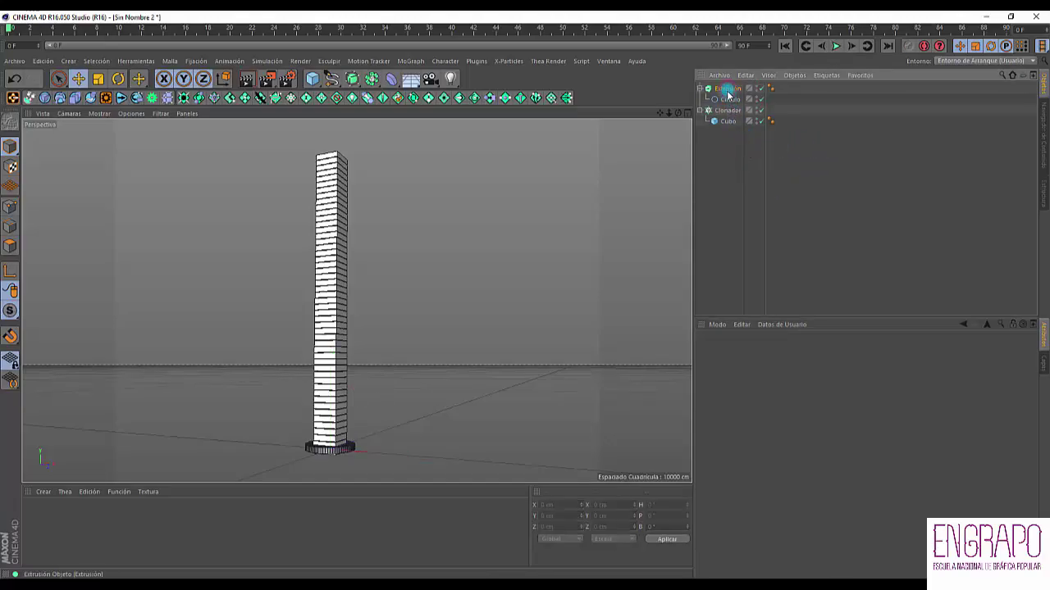
left_click_drag(732, 117, 731, 115)
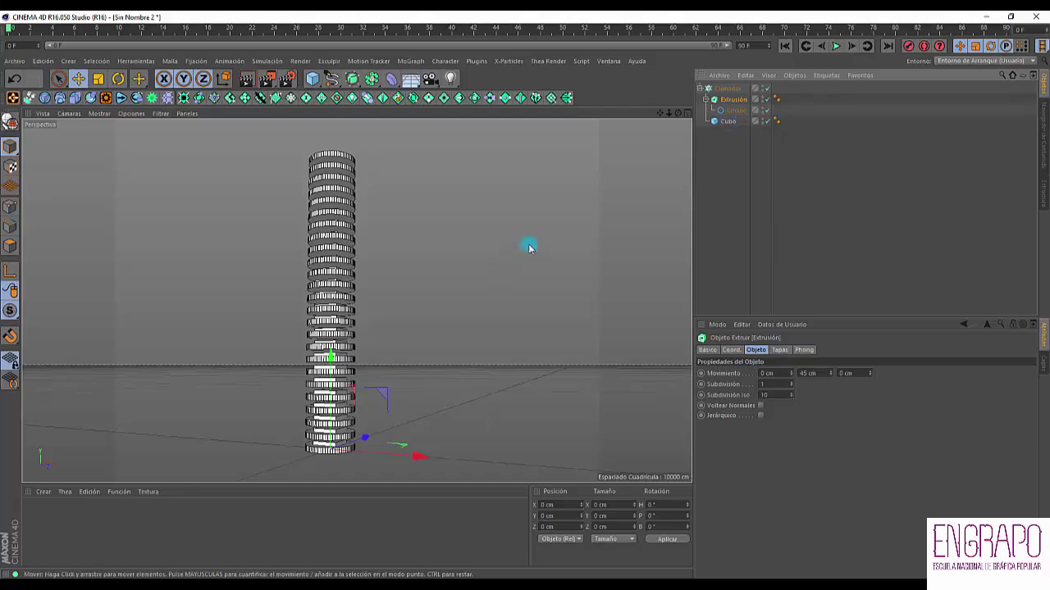
left_click_drag(429, 297, 453, 341, "alt")
right_click_drag(332, 279, 399, 221, "alt")
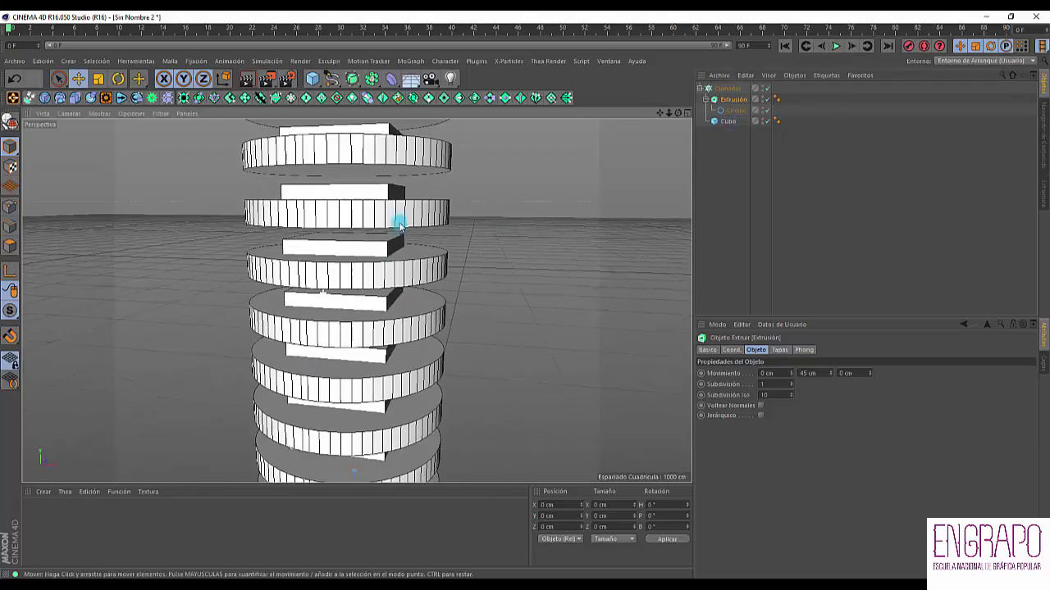
mouse_move(375, 263)
left_mouse_down("alt")
mouse_move(403, 238)
mouse_move(386, 260)
left_mouse_up("alt")
right_click_drag(394, 246, 305, 300, "alt")
left_click_drag(380, 249, 386, 258, "alt")
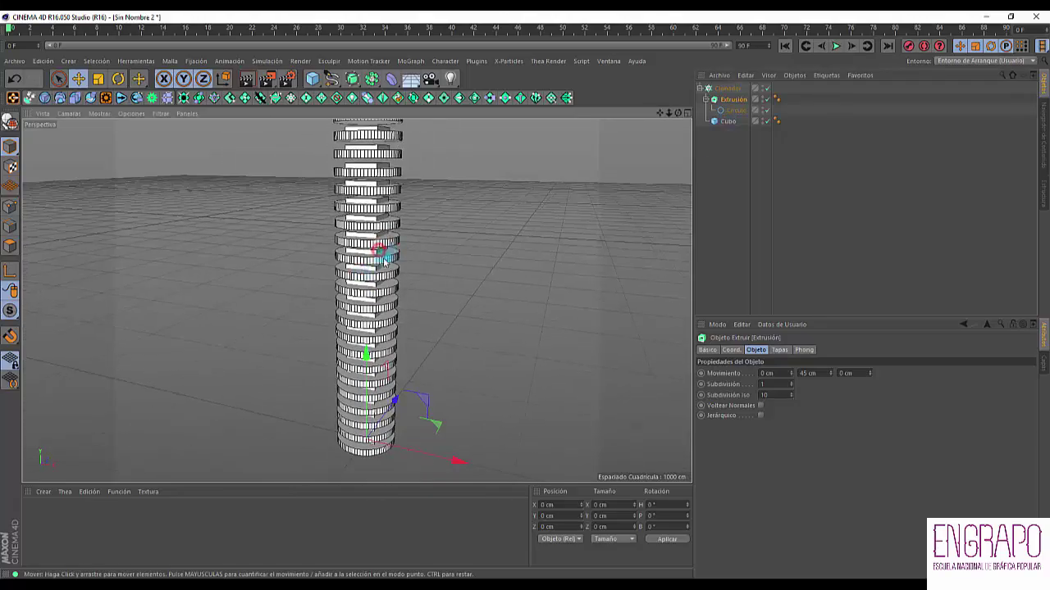
right_click_drag(387, 258, 340, 287, "alt")
Step: Try the Cloner's Clones options Aleatorio, Mezcla and Clasificar, and return it to Alternar
left_click(742, 168)
left_click(727, 87)
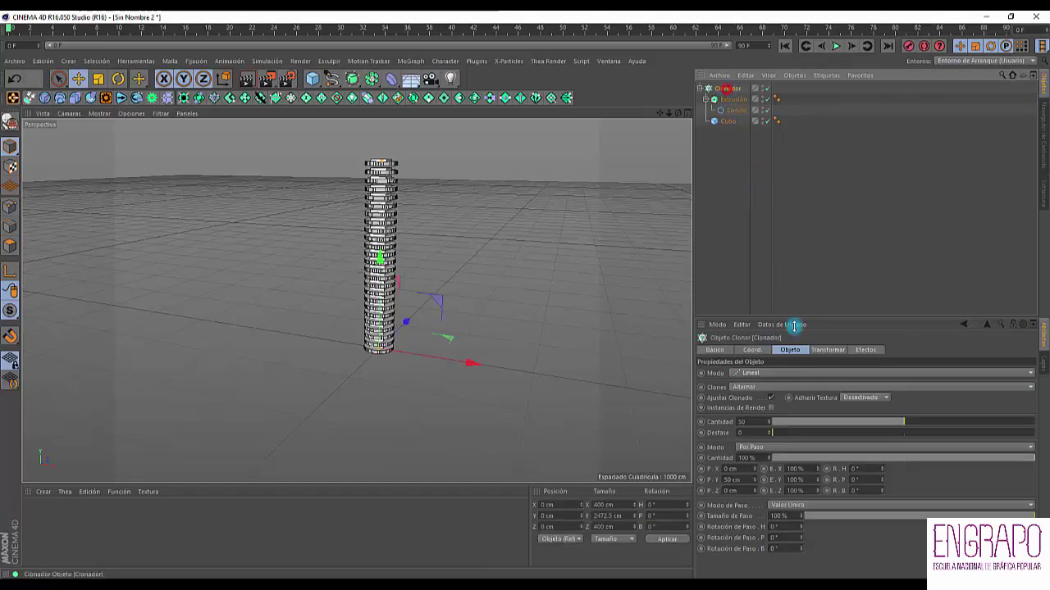
left_click(758, 448)
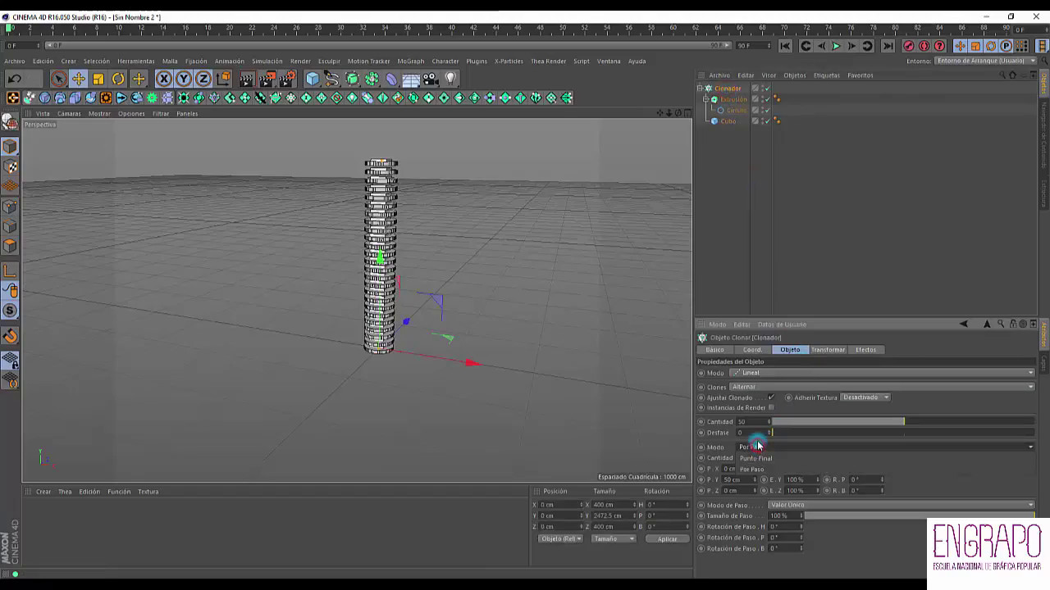
left_click(714, 447)
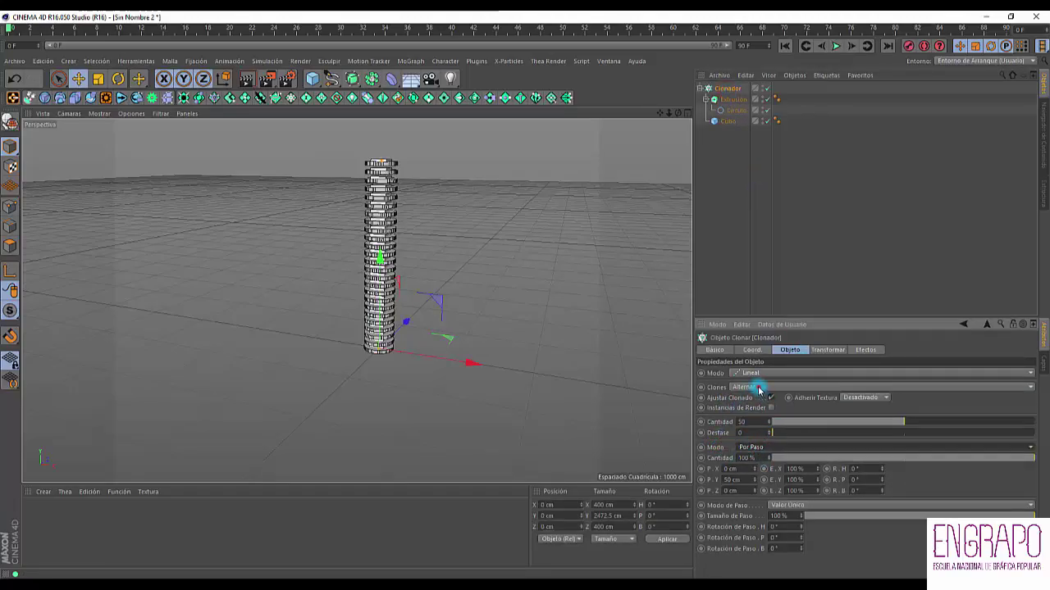
left_click(758, 390)
left_click(748, 404)
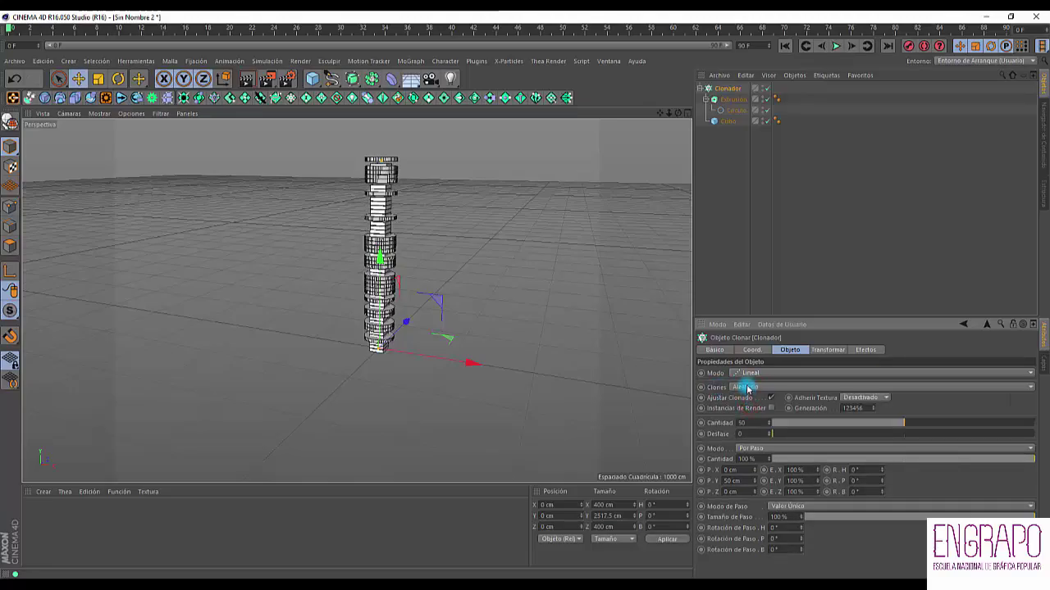
left_click(747, 388)
left_click(746, 415)
left_click(747, 387)
left_click(751, 425)
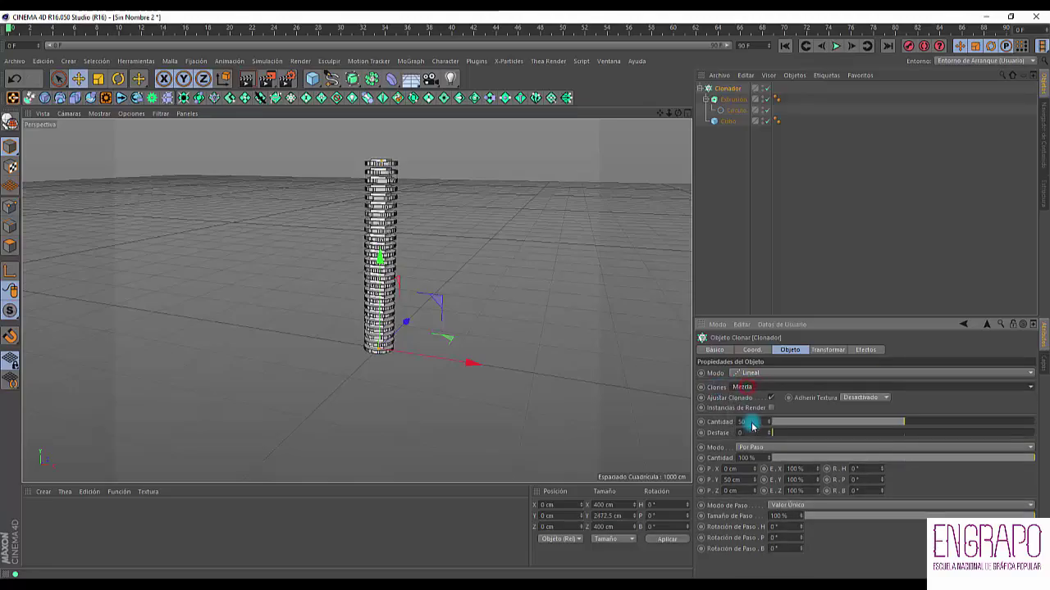
left_click(748, 390)
left_click(748, 426)
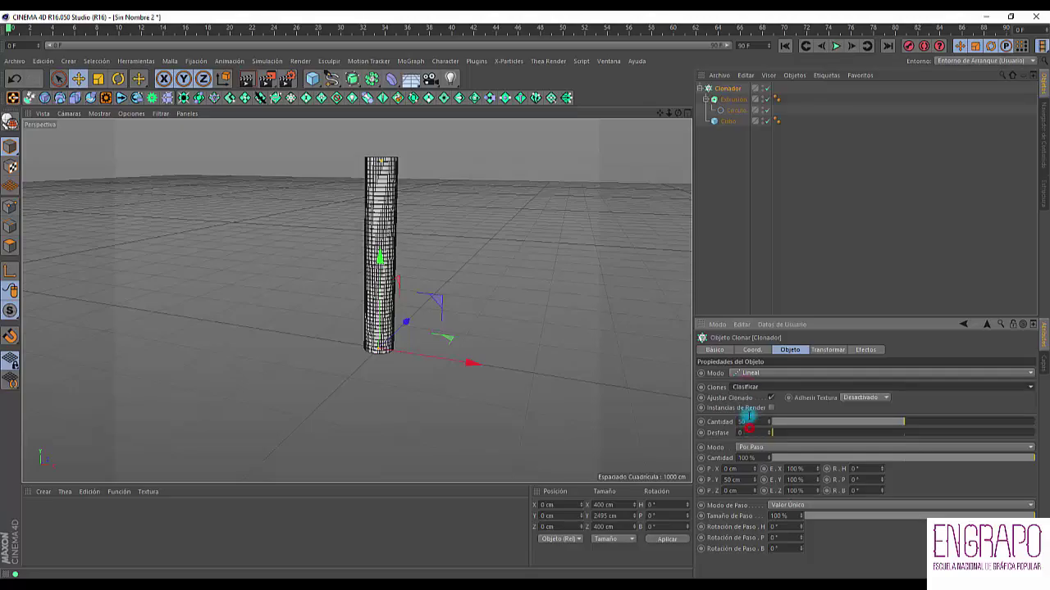
left_click(751, 387)
left_click(754, 398)
mouse_move(418, 286)
left_mouse_down("alt")
mouse_move(422, 269)
mouse_move(333, 298)
mouse_move(525, 246)
left_mouse_up("alt")
scroll(419, 247, "up", 3)
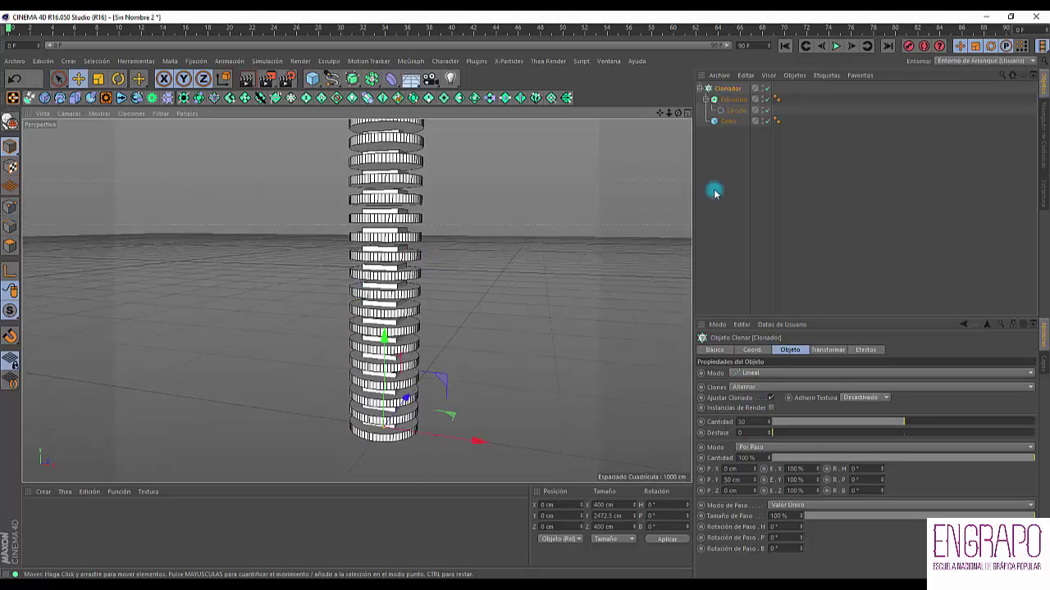
Step: Take the Extrude with its circle out of the Cloner and delete it, leaving only the cube as child
left_click(705, 99)
left_click(718, 110)
left_click(722, 123)
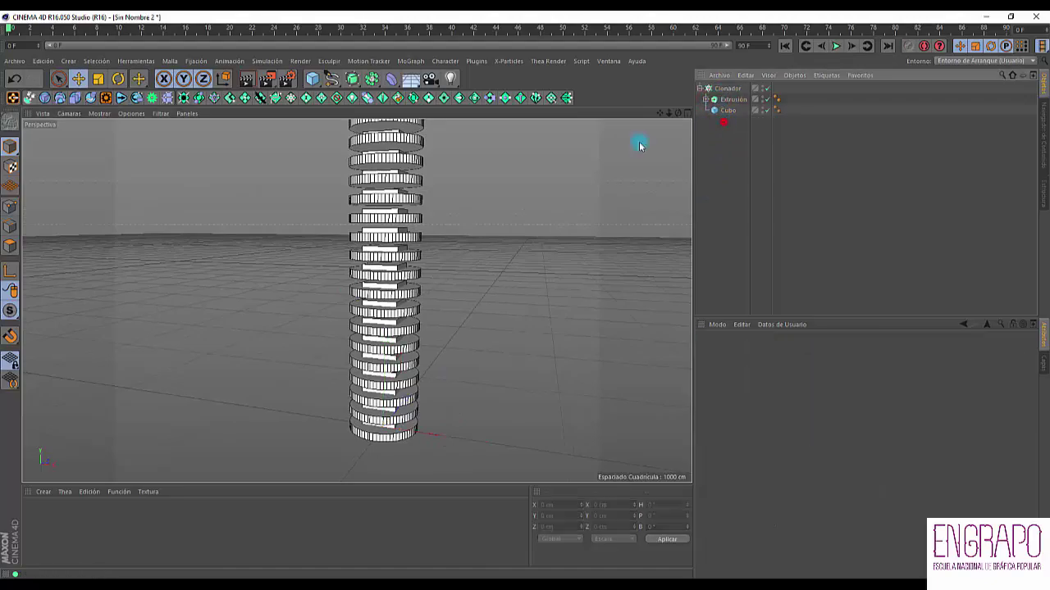
mouse_move(452, 211)
left_mouse_down("alt")
mouse_move(490, 211)
mouse_move(499, 186)
mouse_move(455, 218)
left_mouse_up("alt")
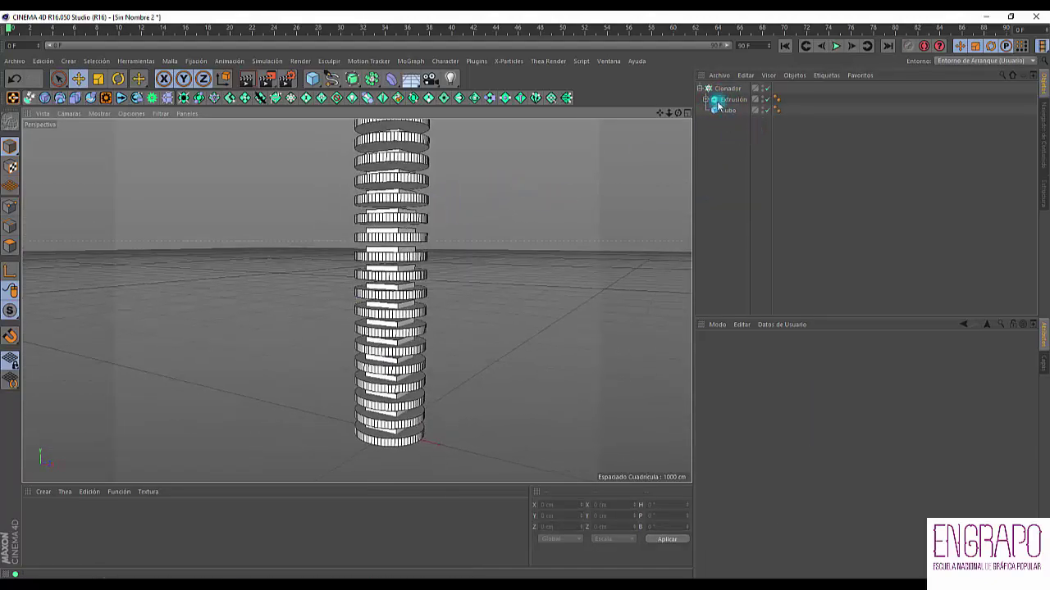
left_click_drag(721, 100, 722, 86)
left_click(743, 141)
left_click(721, 89)
key("Delete")
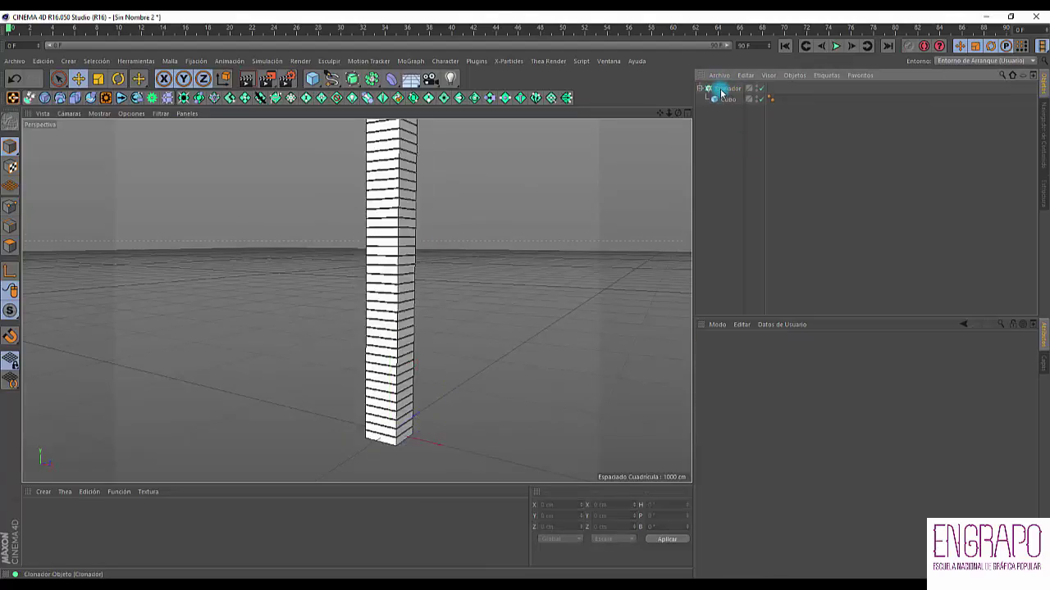
Step: Switch the Cloner to Radial mode with a radius of 364 cm and 9 clones
left_click(724, 88)
left_click(753, 374)
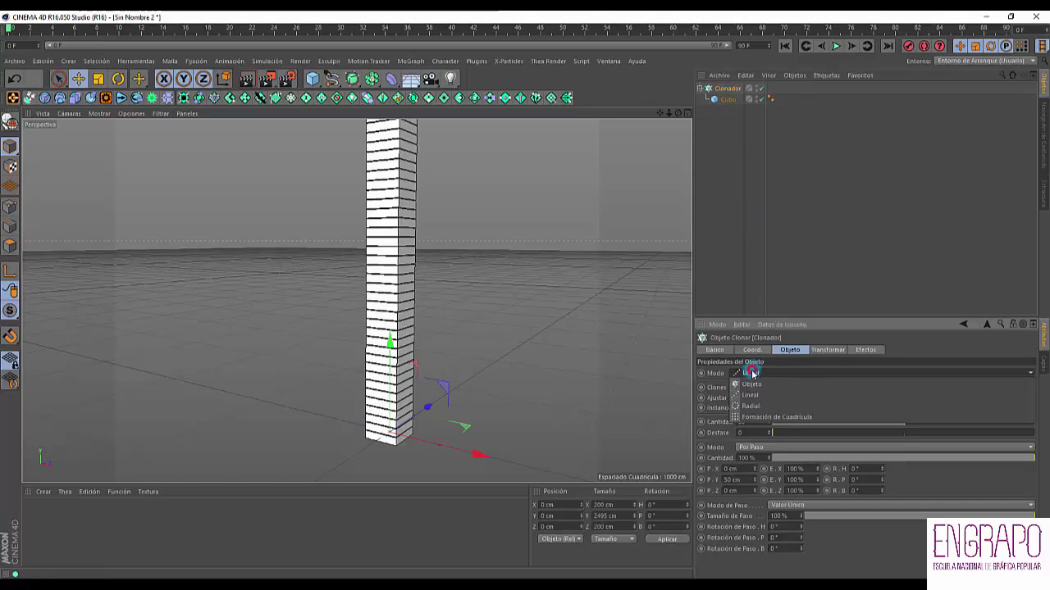
left_click(751, 406)
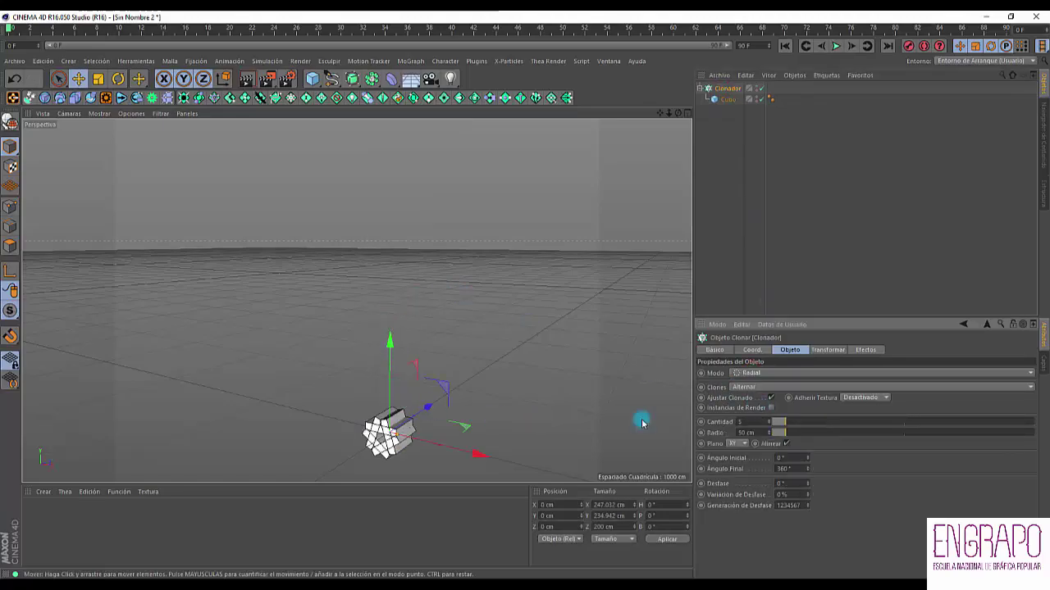
left_click_drag(791, 435, 867, 433)
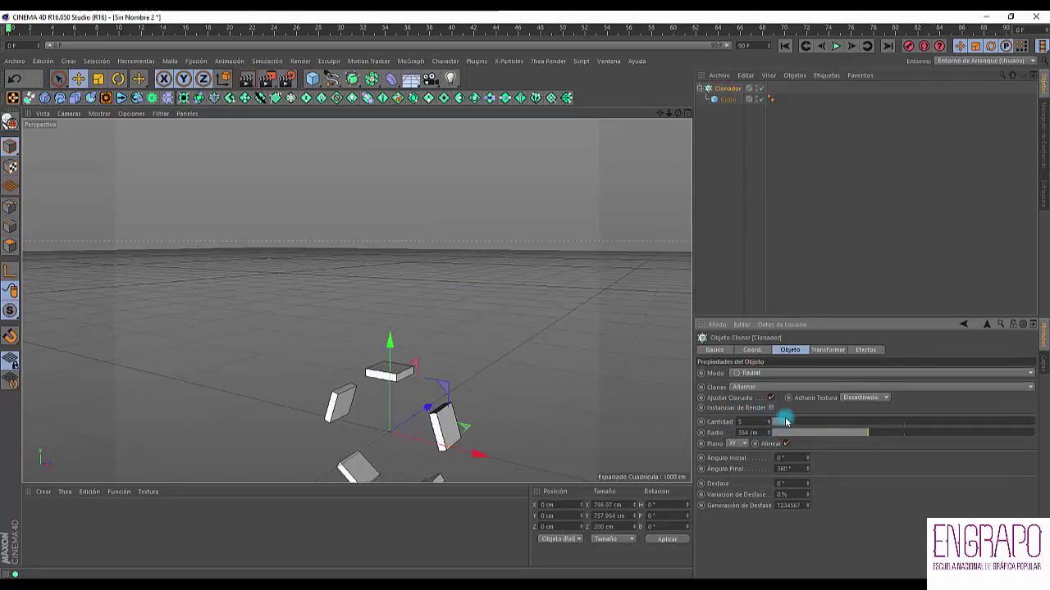
mouse_move(784, 422)
left_mouse_down()
mouse_move(825, 423)
mouse_move(794, 423)
left_mouse_up()
left_click_drag(579, 391, 275, 274, "alt")
left_click_drag(342, 251, 351, 308, "alt")
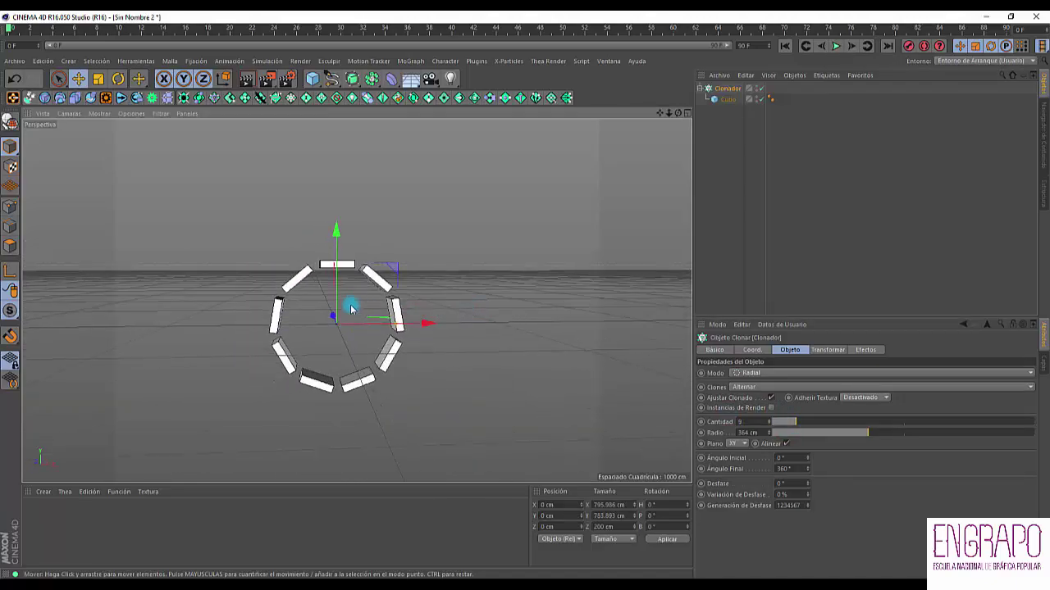
Step: Switch the Cloner's mode to Formación de Cuadrícula and view the resulting grid of cubes
left_click(747, 373)
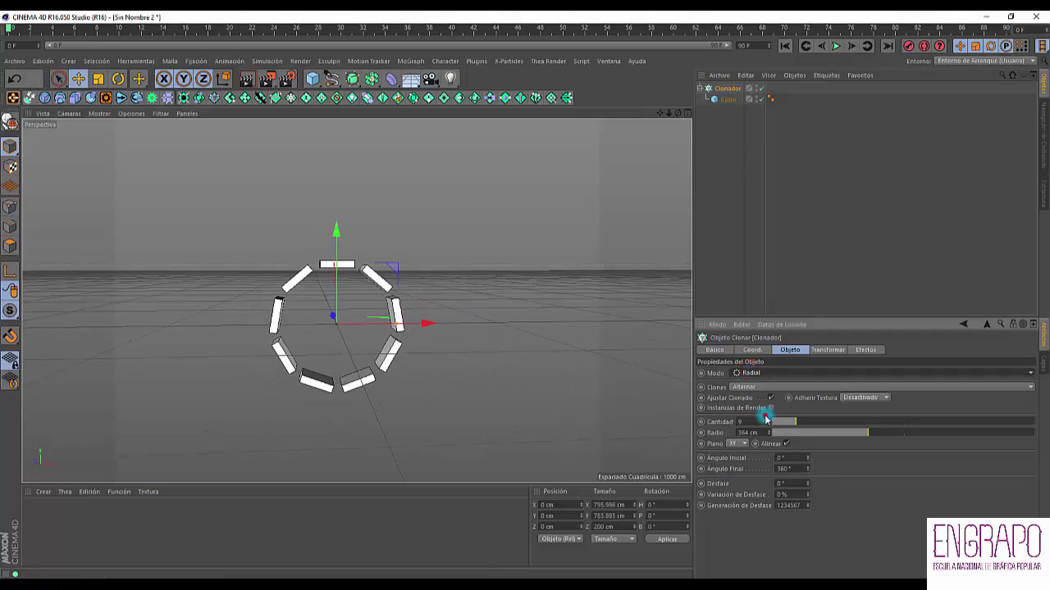
left_click(766, 417)
left_click_drag(526, 328, 527, 351, "alt")
right_click_drag(460, 338, 489, 304, "alt")
left_click_drag(515, 334, 574, 312, "alt")
Step: Set the grid's X and Z size to 400 cm in the Cloner
left_click(787, 432)
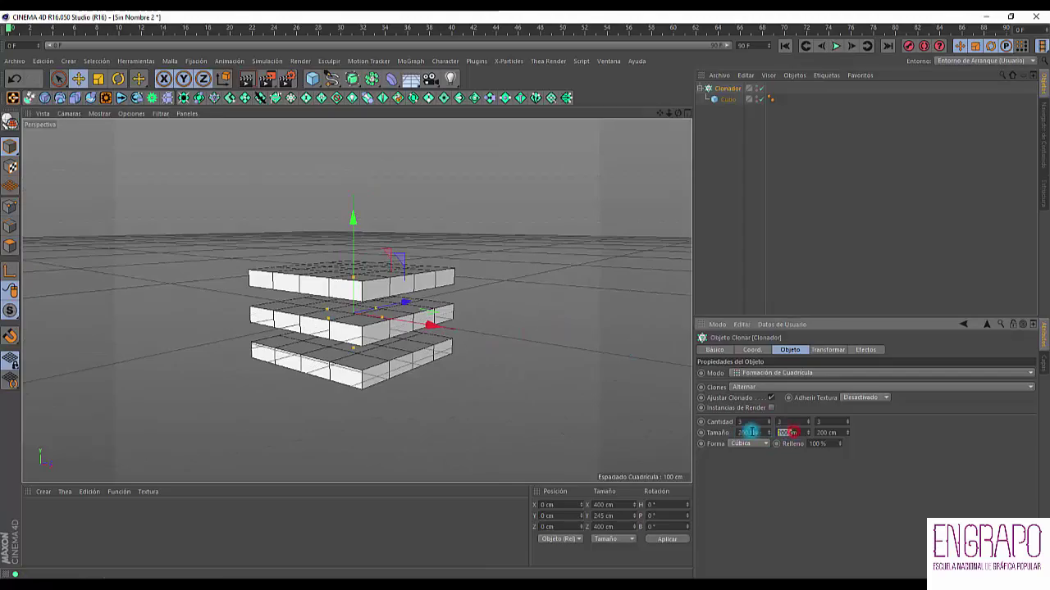
left_click(762, 432)
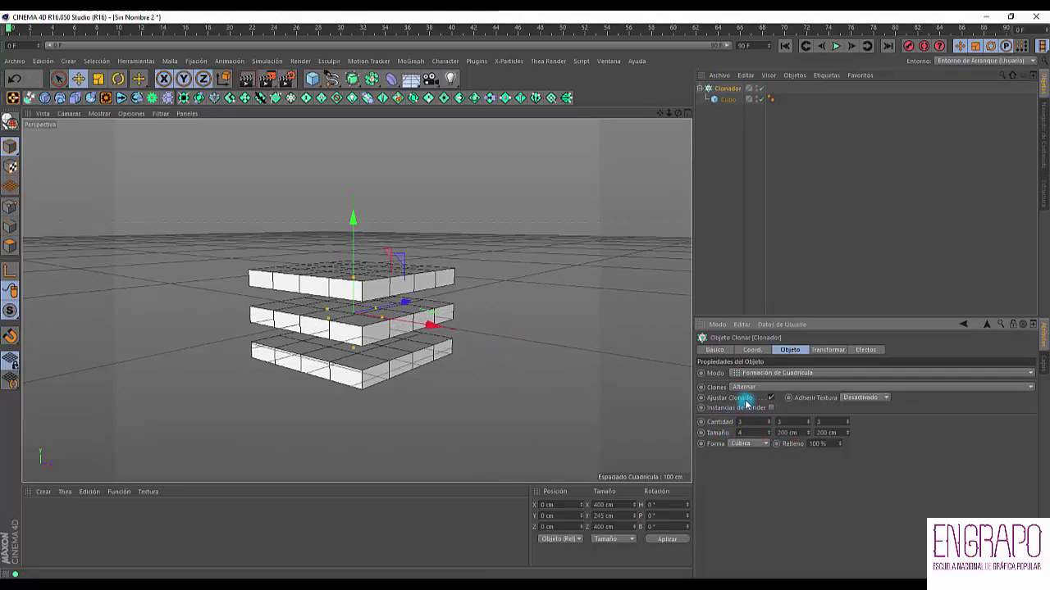
type("400")
key("Return")
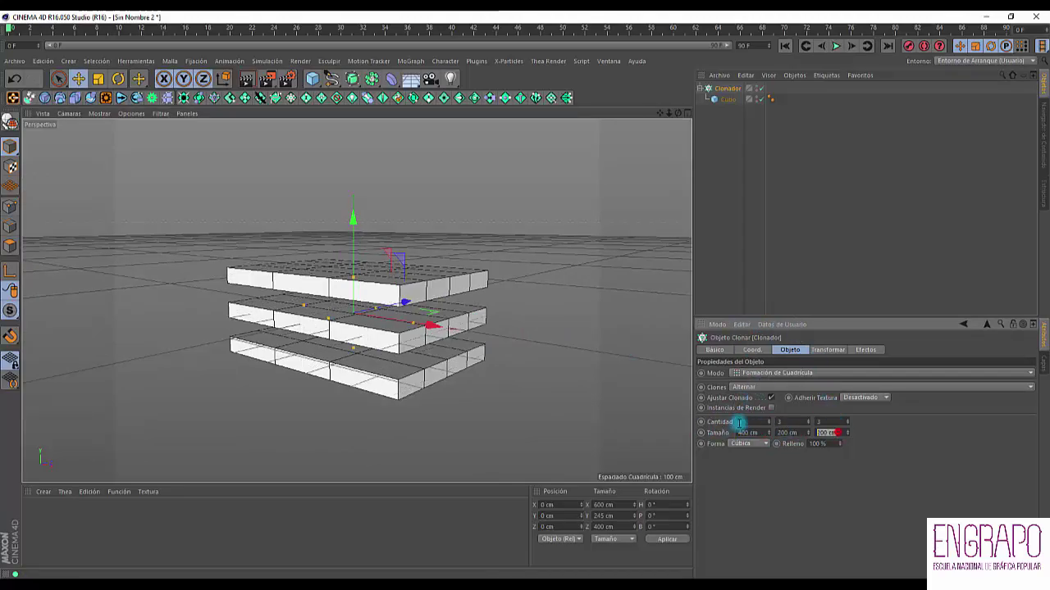
left_click(732, 423)
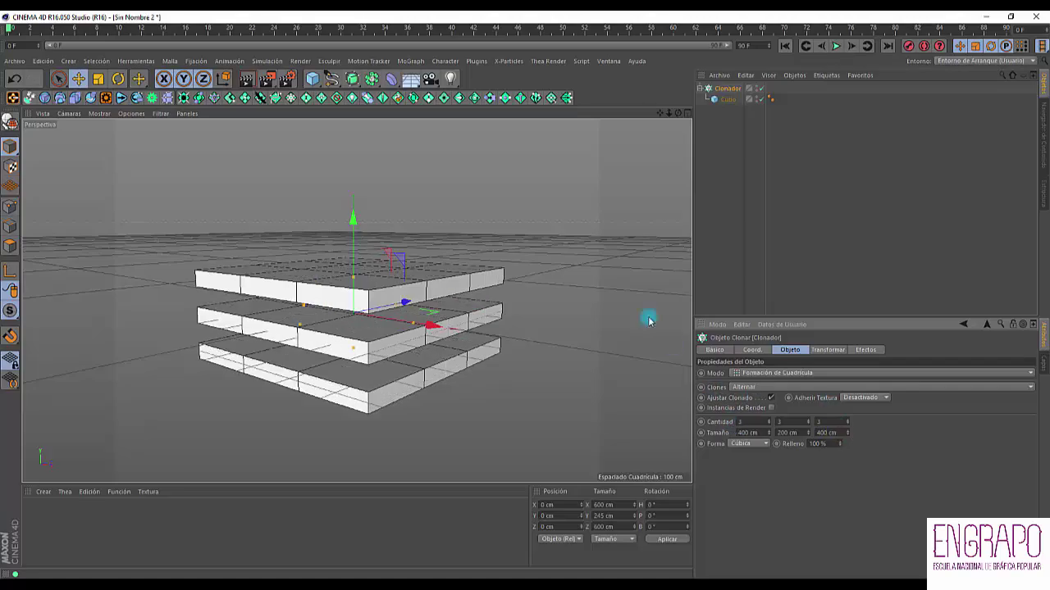
left_click(838, 433)
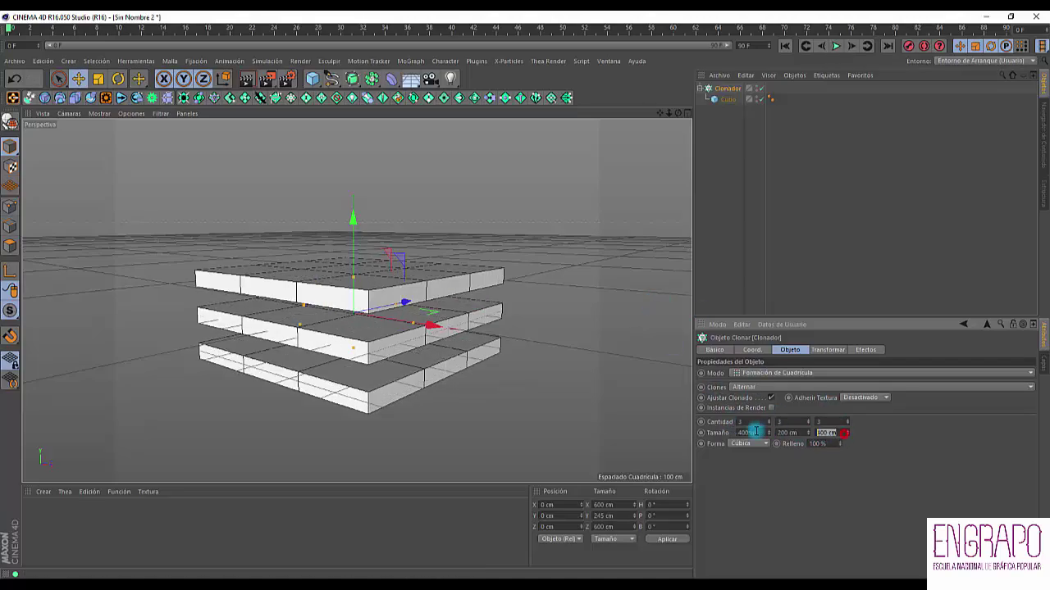
Step: Examine the grid of clones from several angles together with the Cloner and its child cube
left_click(723, 109)
mouse_move(510, 284)
left_mouse_down("alt")
mouse_move(450, 346)
mouse_move(527, 275)
left_mouse_up("alt")
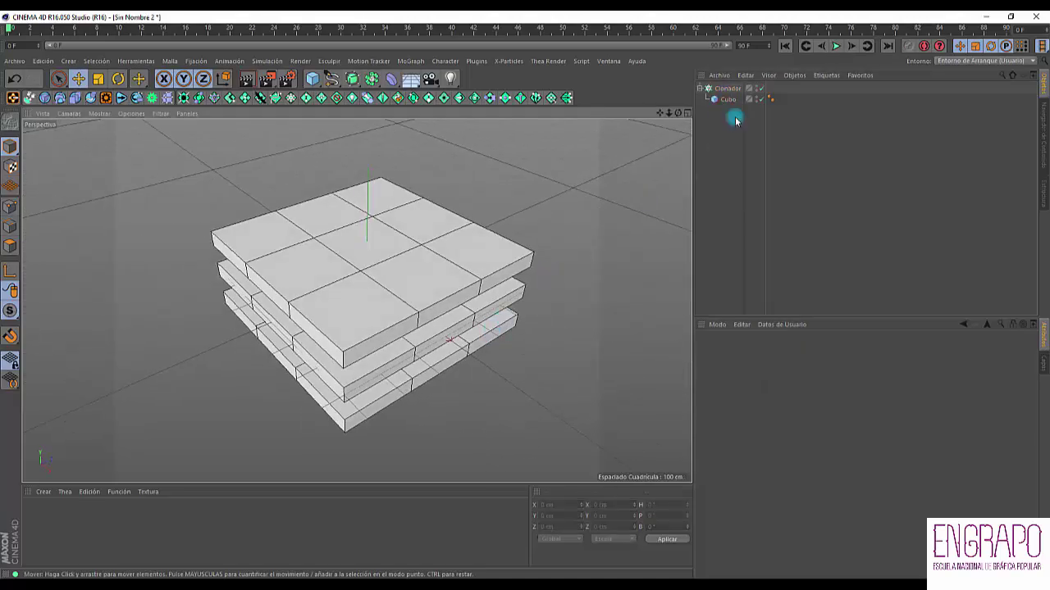
left_click(728, 99)
left_click(727, 89)
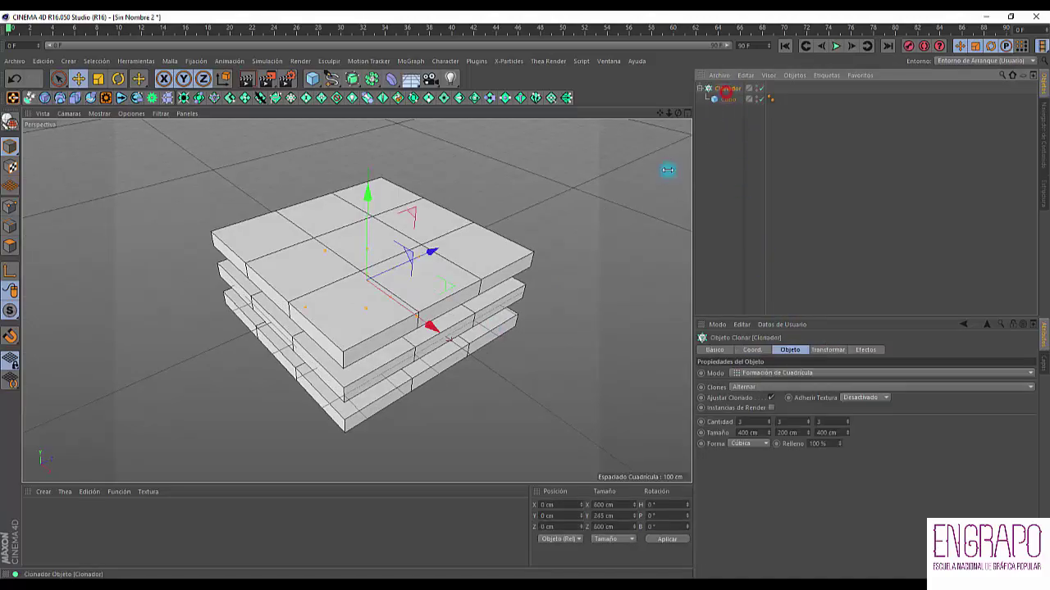
left_click_drag(539, 287, 557, 260, "alt")
left_click(728, 98)
left_click(724, 89)
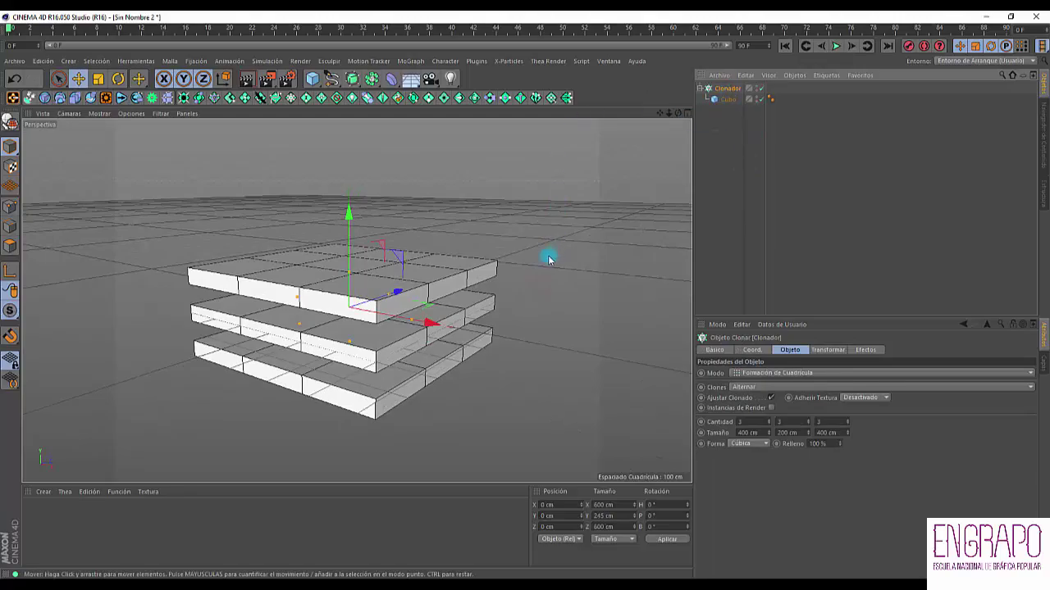
left_click_drag(550, 253, 513, 96, "alt")
Step: Review the available MoGraph commands from the effectors to PolyFX, and the settings of the cube and the Cloner
left_click(444, 61)
mouse_move(410, 60)
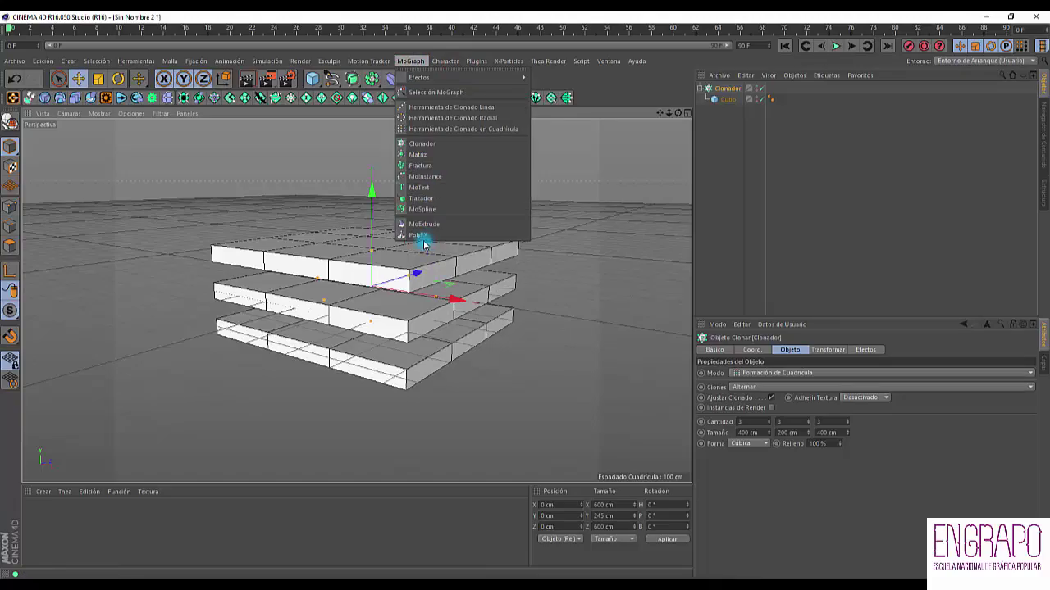
mouse_move(455, 82)
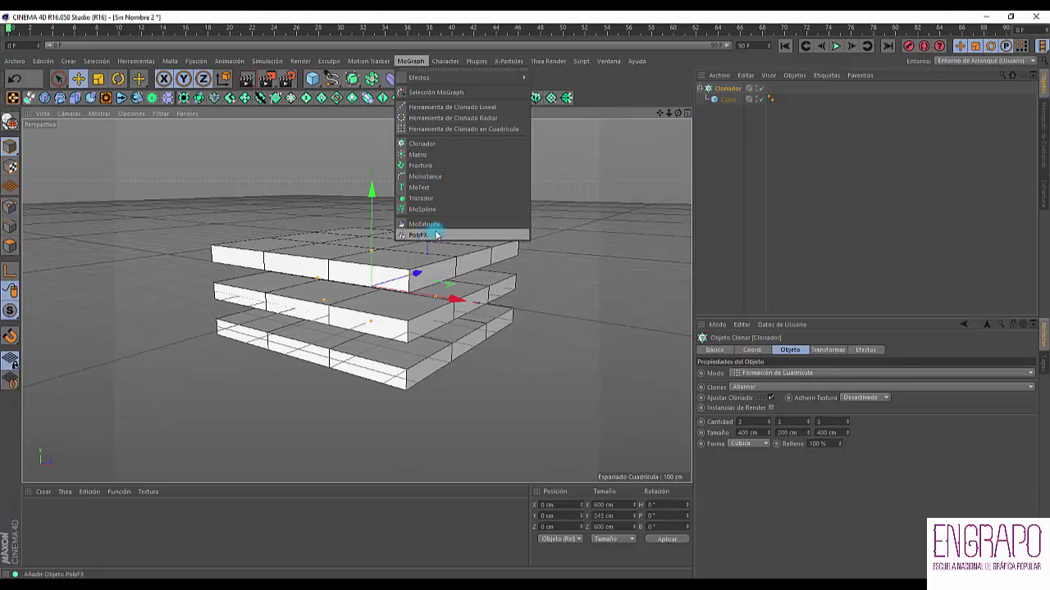
left_click(730, 119)
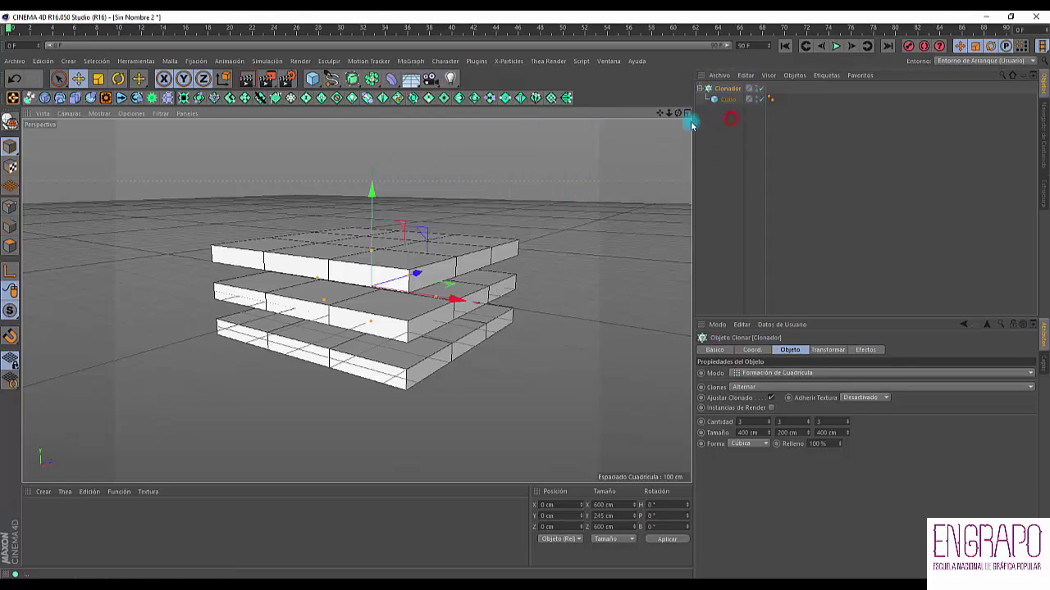
left_click(729, 99)
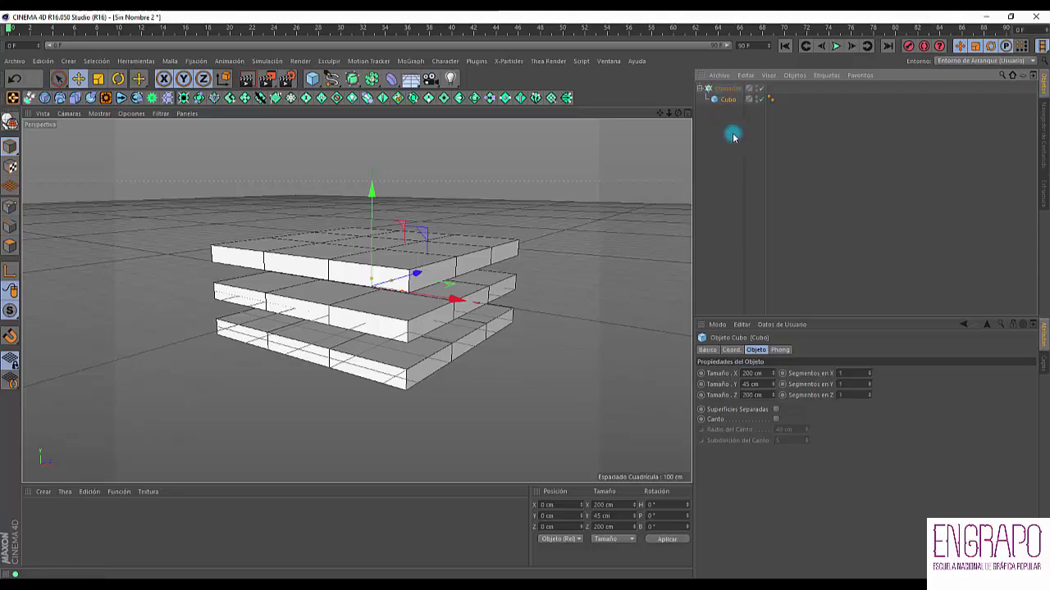
left_click(722, 89)
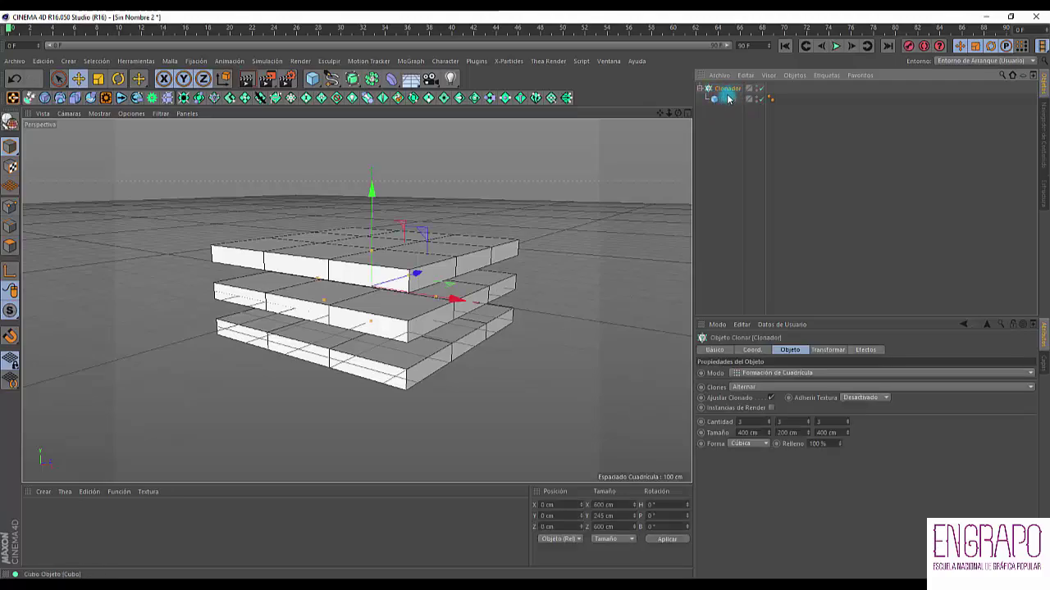
left_click(723, 99)
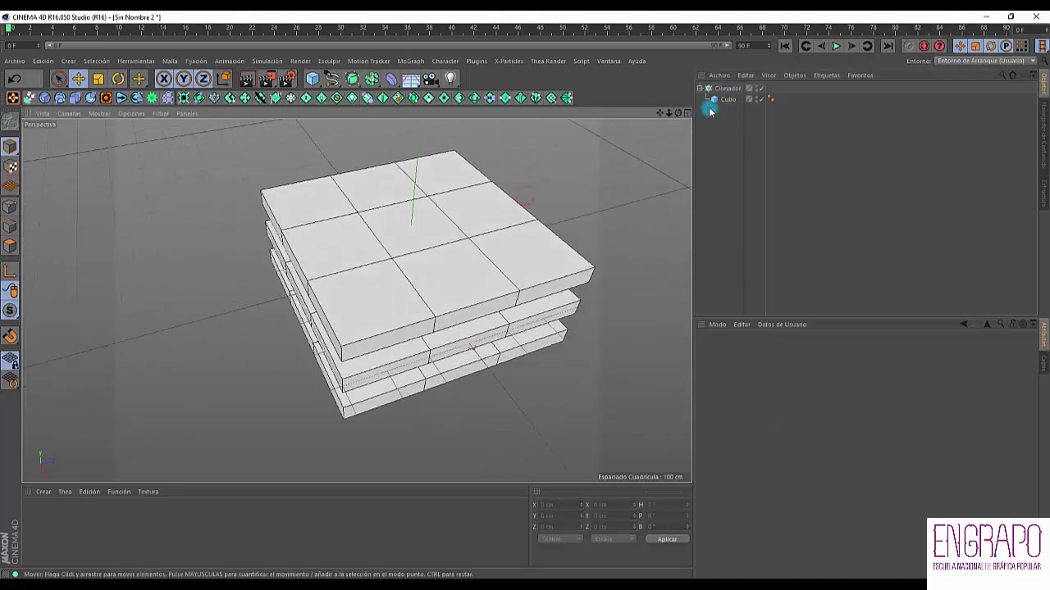
Step: Check the Cloner's list of effectors and view the grid of clones from a lower angle
left_click(719, 89)
left_click(868, 349)
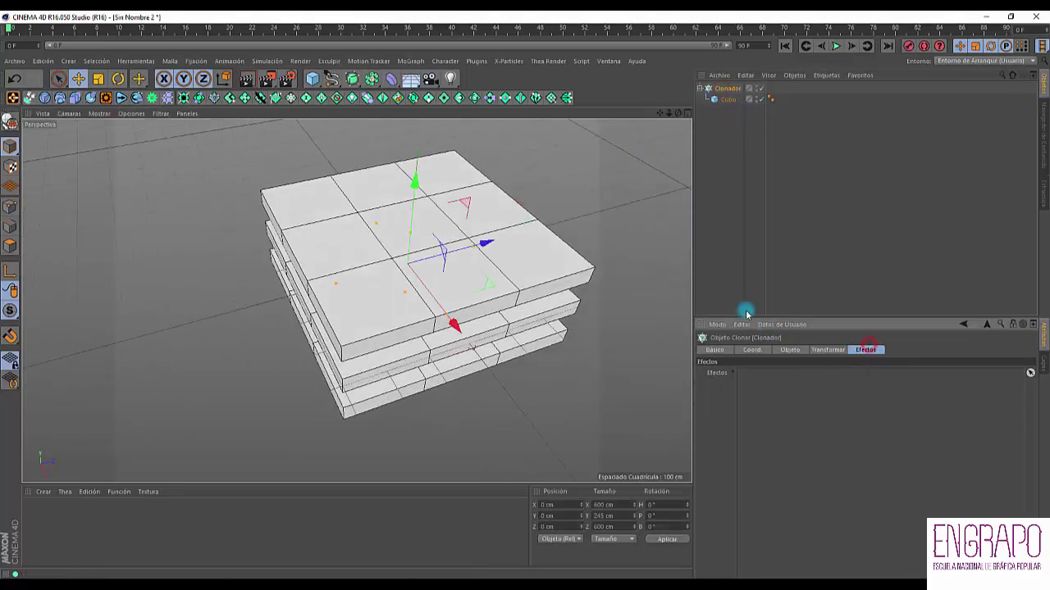
left_click(732, 137)
left_click_drag(481, 237, 532, 210, "alt")
scroll(530, 210, "down", 3)
left_click_drag(525, 256, 500, 267, "alt")
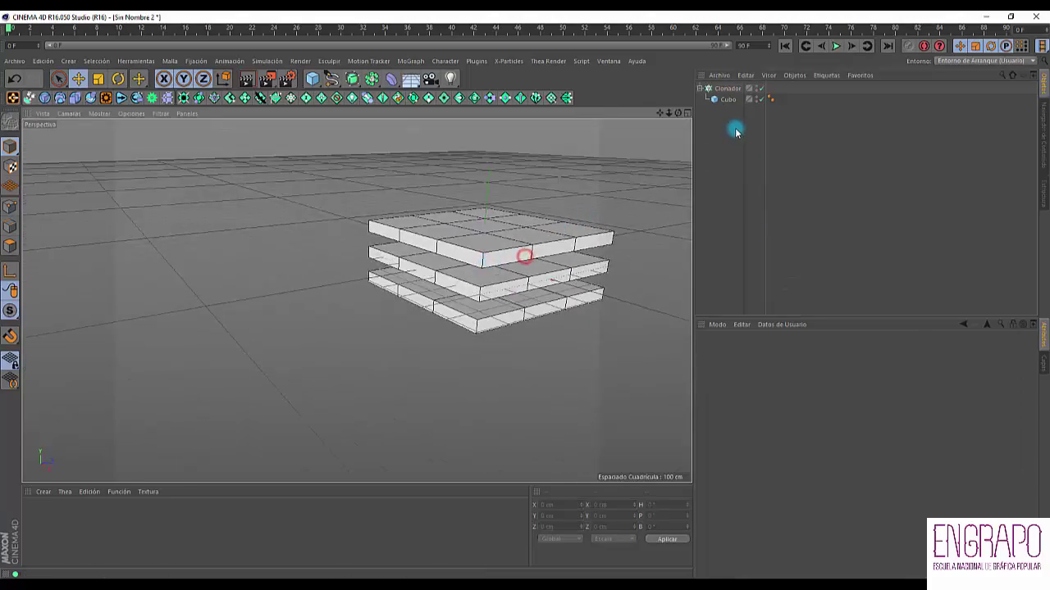
left_click(732, 128)
Step: Apply a Fórmula effector to the Cloner and play the animation
left_click(724, 89)
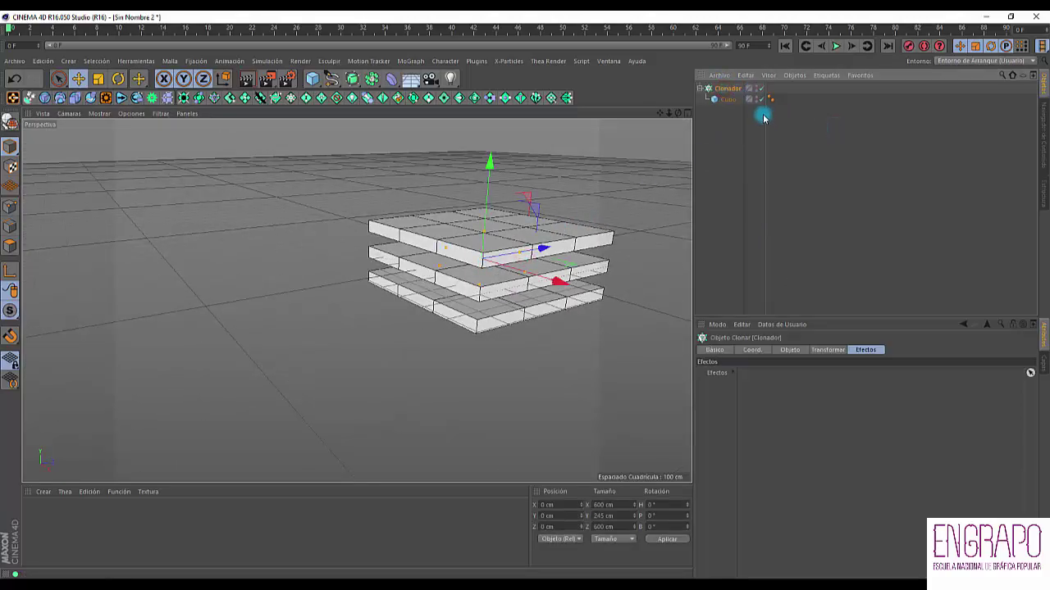
left_click(410, 61)
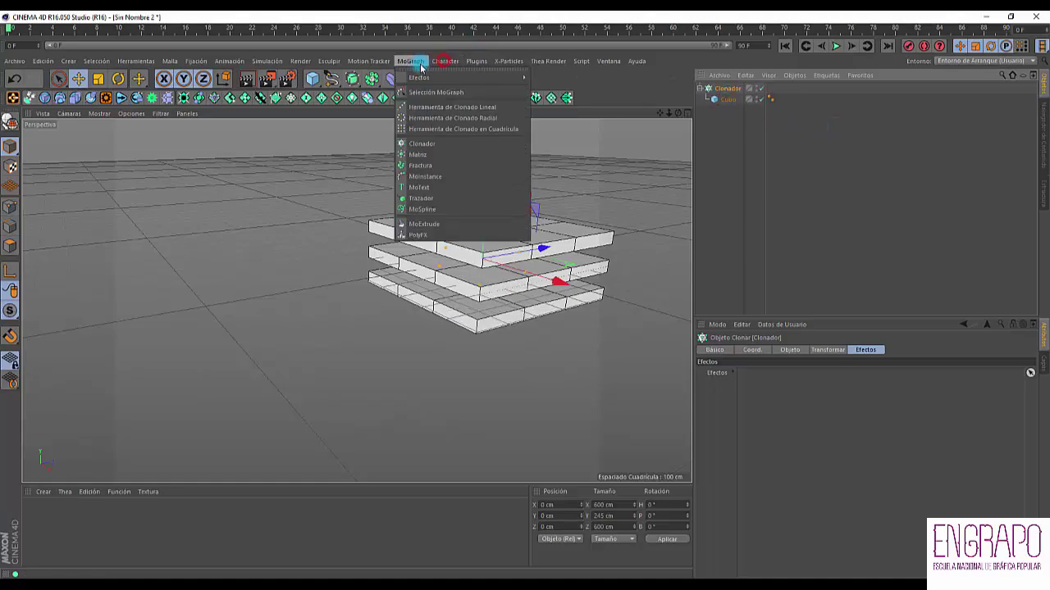
mouse_move(492, 77)
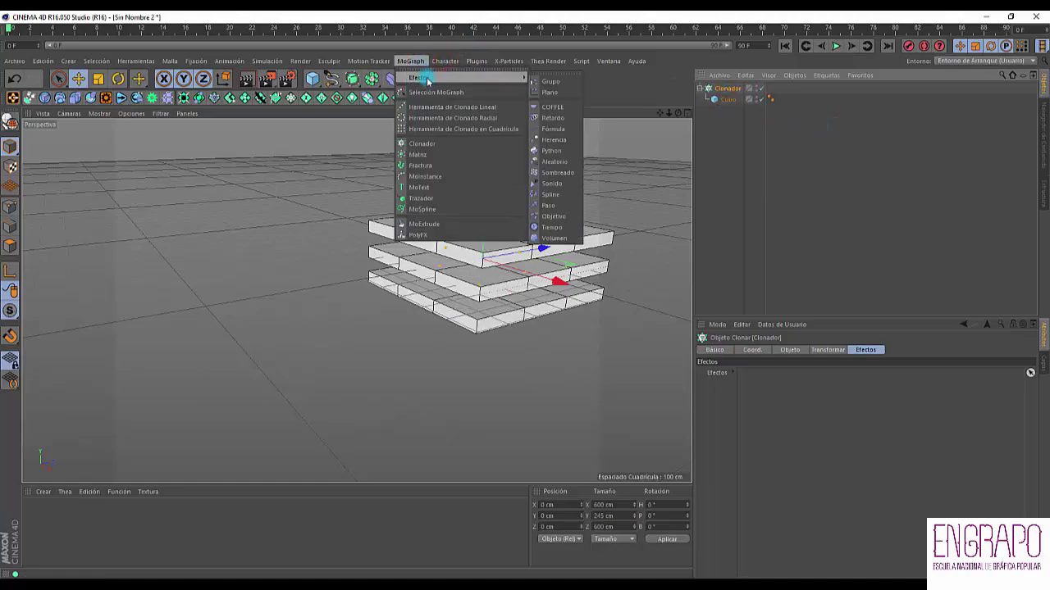
left_click(561, 134)
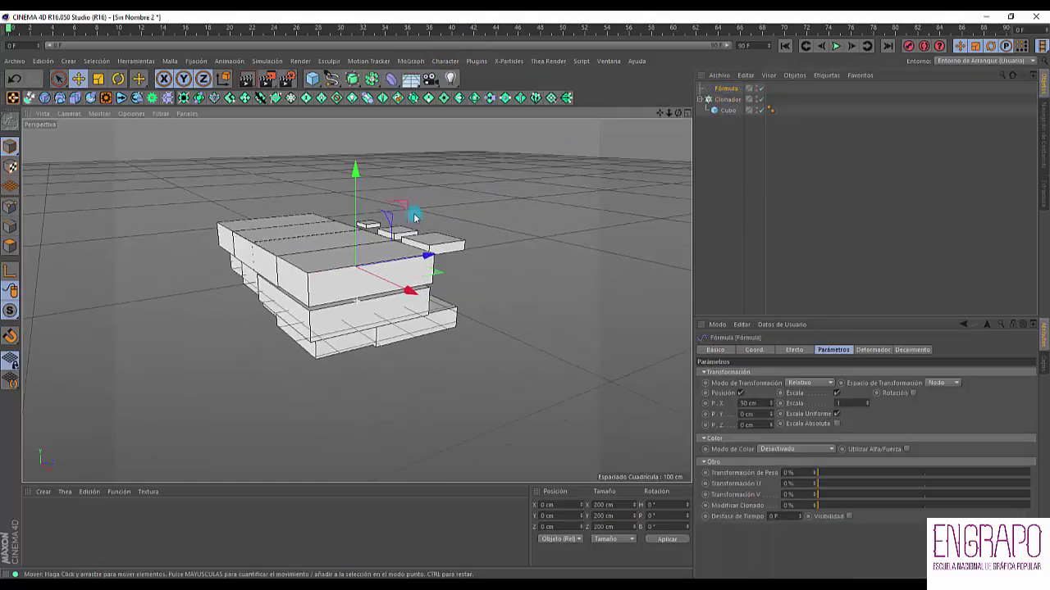
left_click(837, 46)
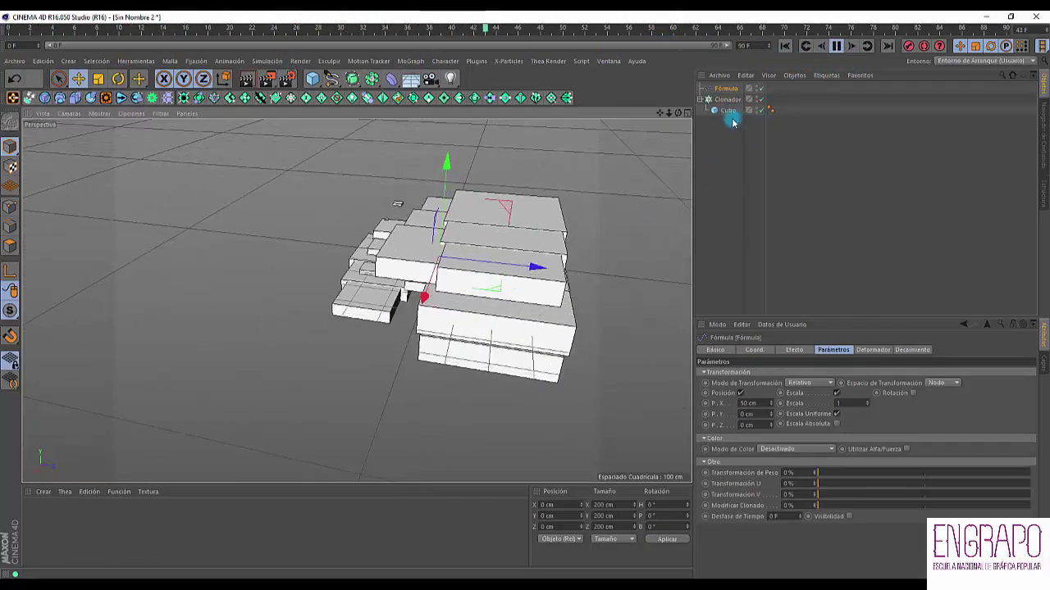
left_click(734, 150)
Step: Examine the expression that drives the Fórmula effector in its effect settings
left_click(724, 88)
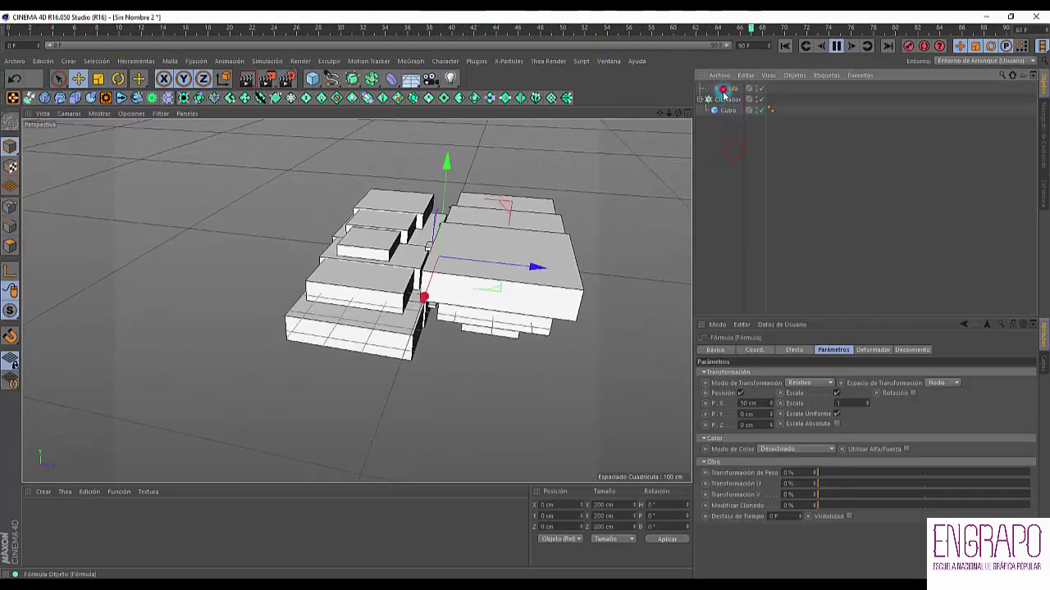
left_click(789, 351)
left_click_drag(832, 410, 728, 412)
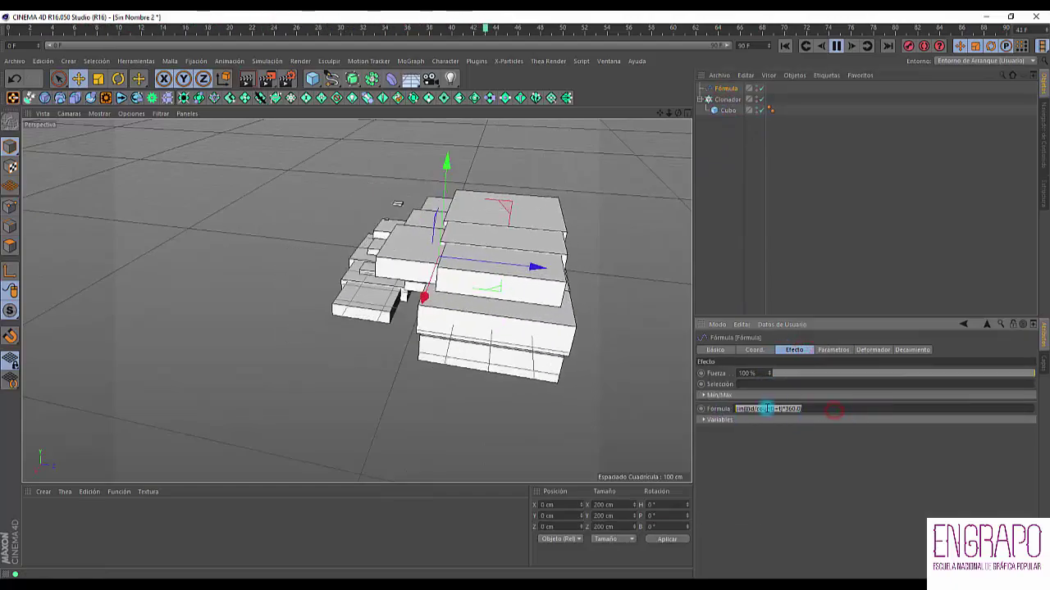
left_click(775, 409)
left_click_drag(834, 409, 691, 403)
left_click(731, 408)
left_click_drag(819, 408, 735, 414)
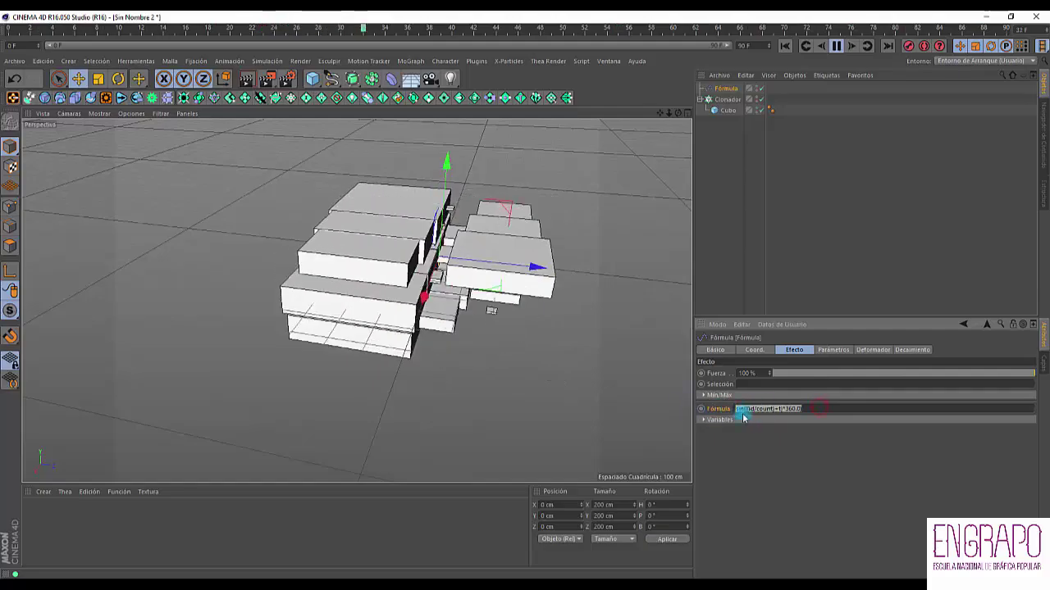
Step: Expand the variables of the Fórmula effector and compare the expression with the moving clones from several angles
left_click(704, 419)
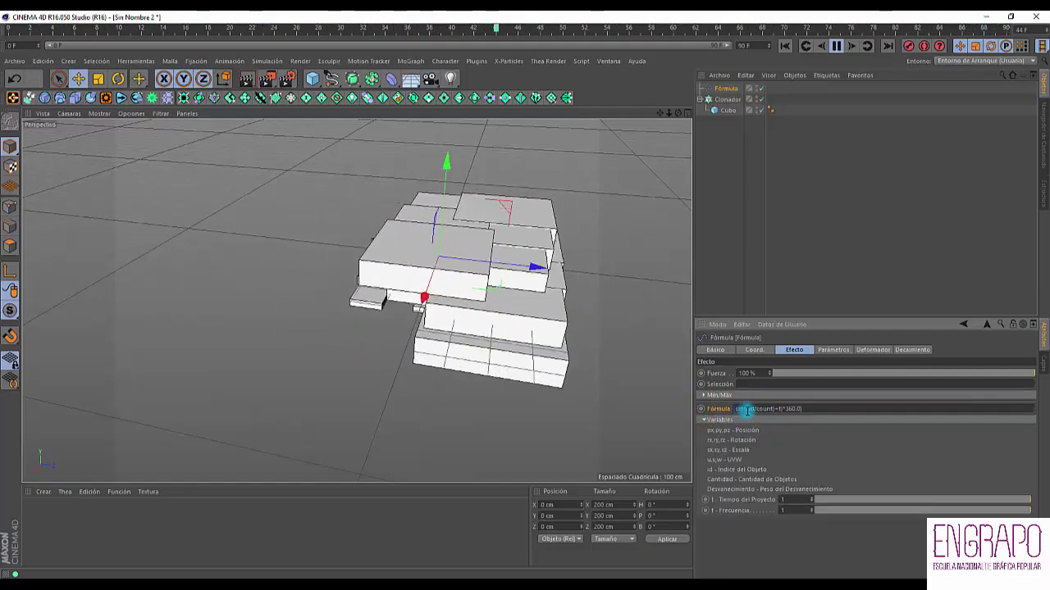
left_click_drag(742, 409, 766, 410)
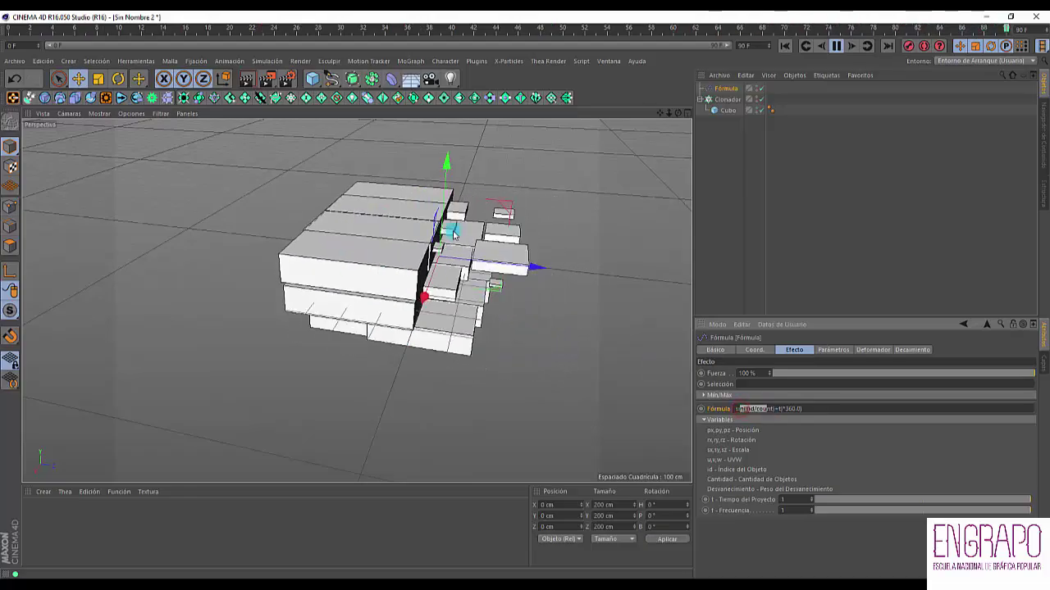
left_click(793, 408)
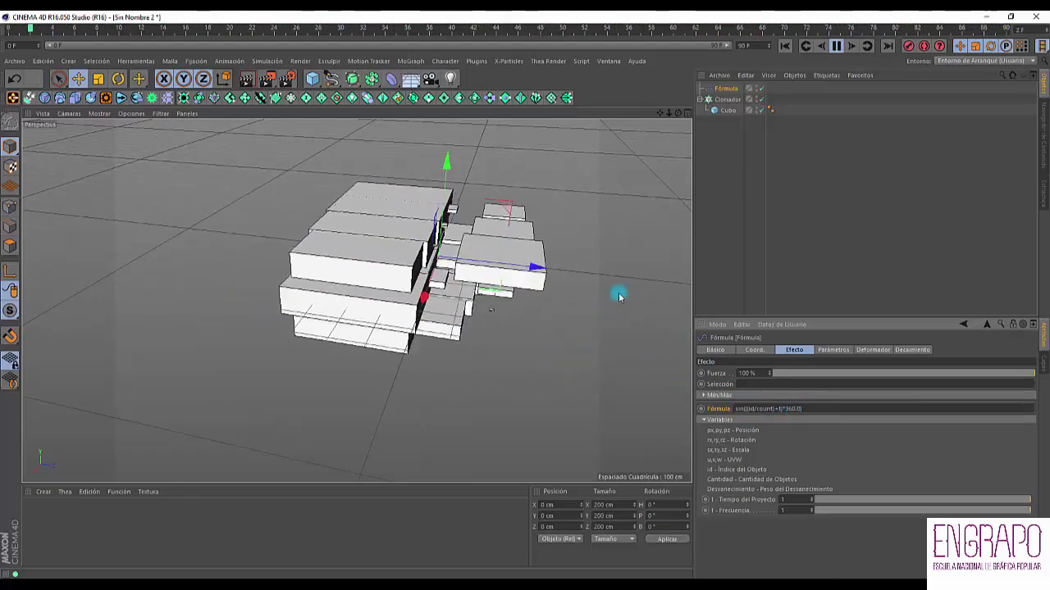
left_click_drag(810, 409, 724, 410)
left_click(798, 409)
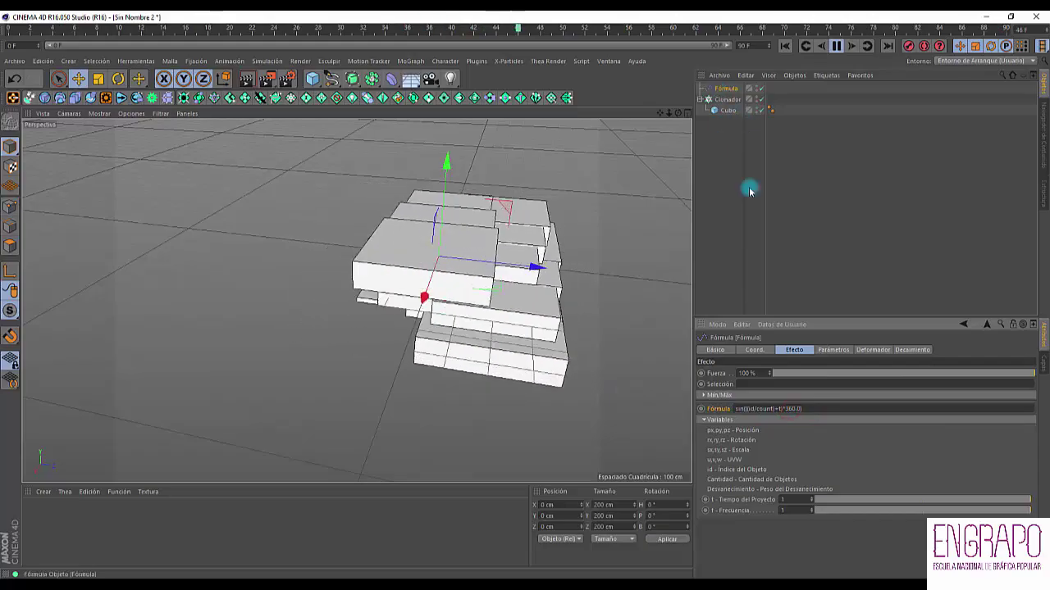
left_click_drag(816, 409, 668, 413)
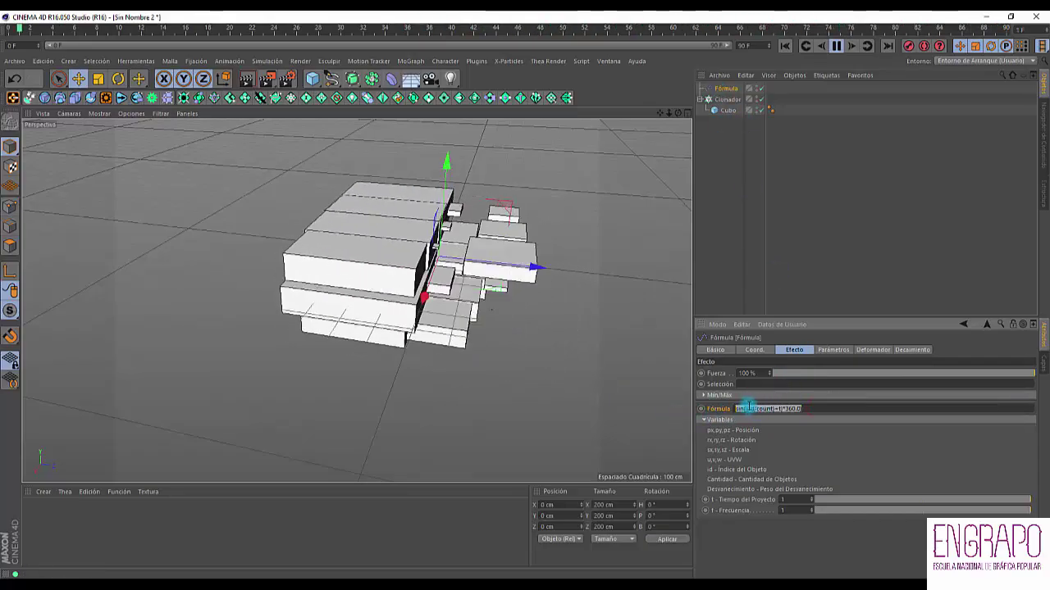
left_click_drag(464, 319, 479, 279, "alt")
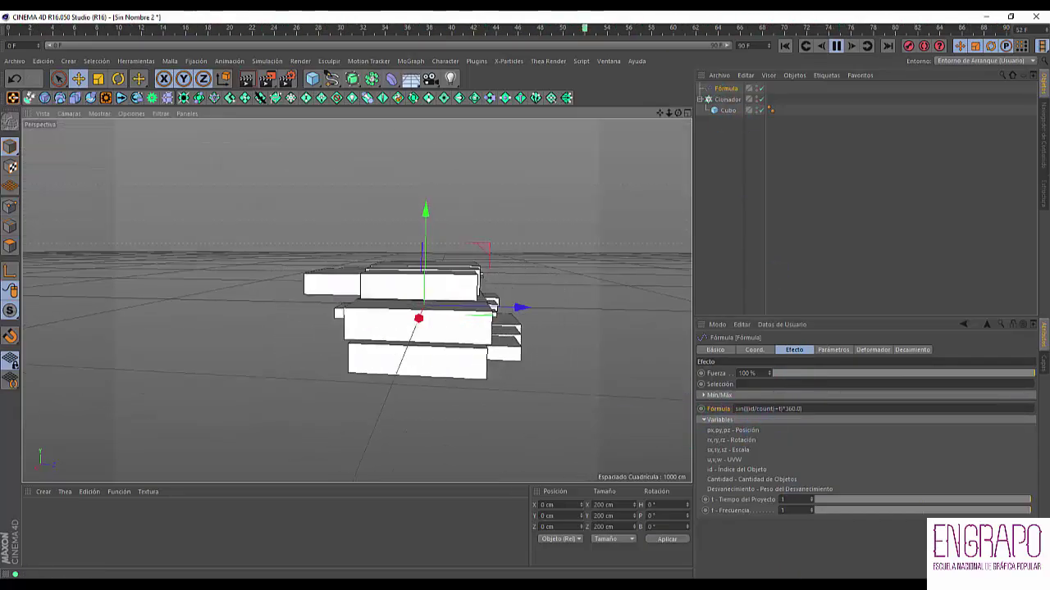
left_click_drag(544, 206, 457, 278, "alt")
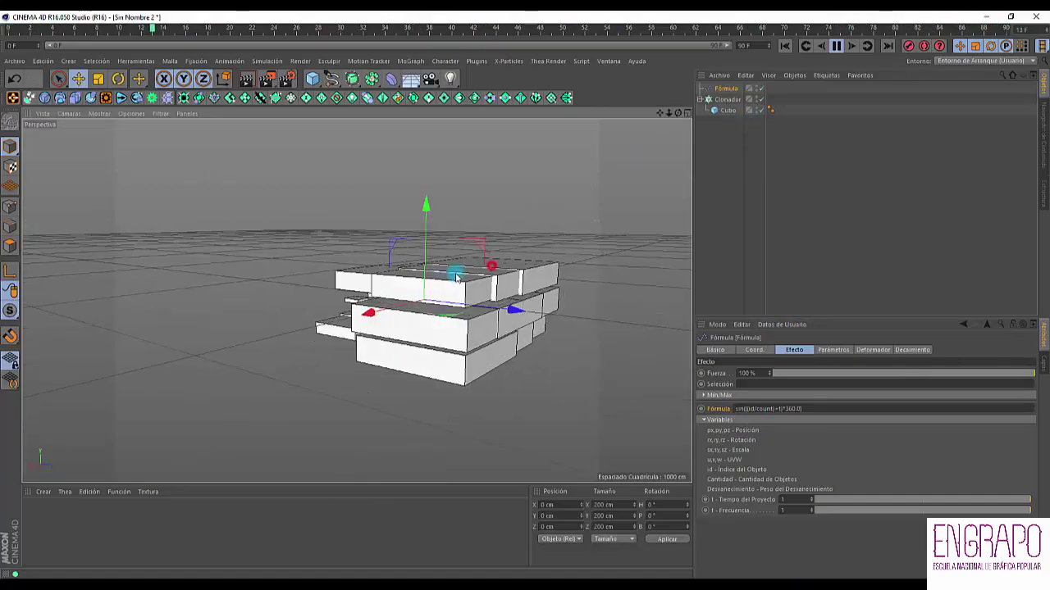
Step: Disable the Fórmula effector in the Cloner's effector list and enable it again
left_click(725, 99)
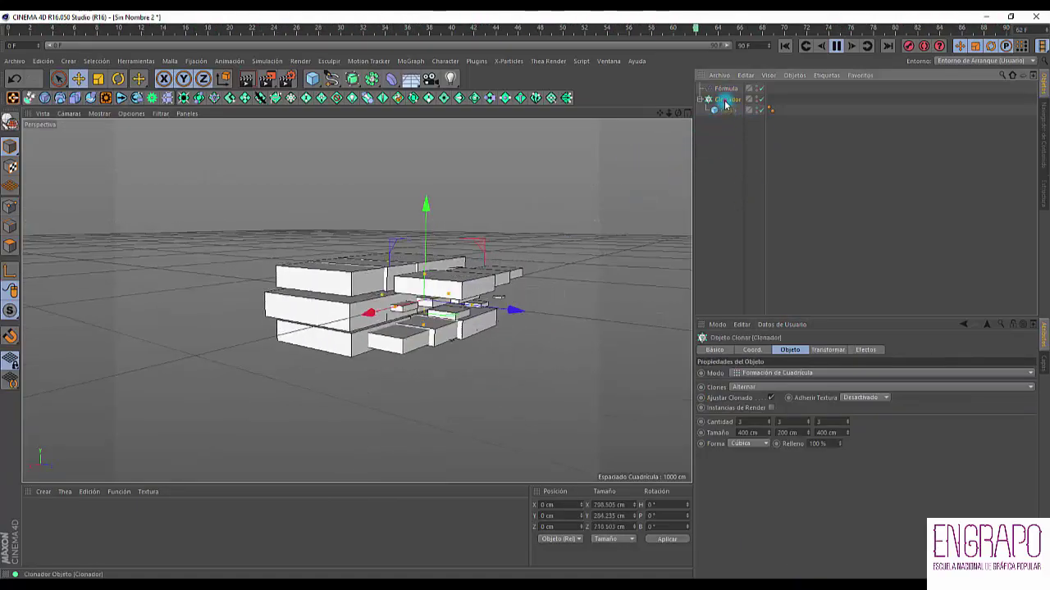
left_click(724, 110)
left_click(727, 99)
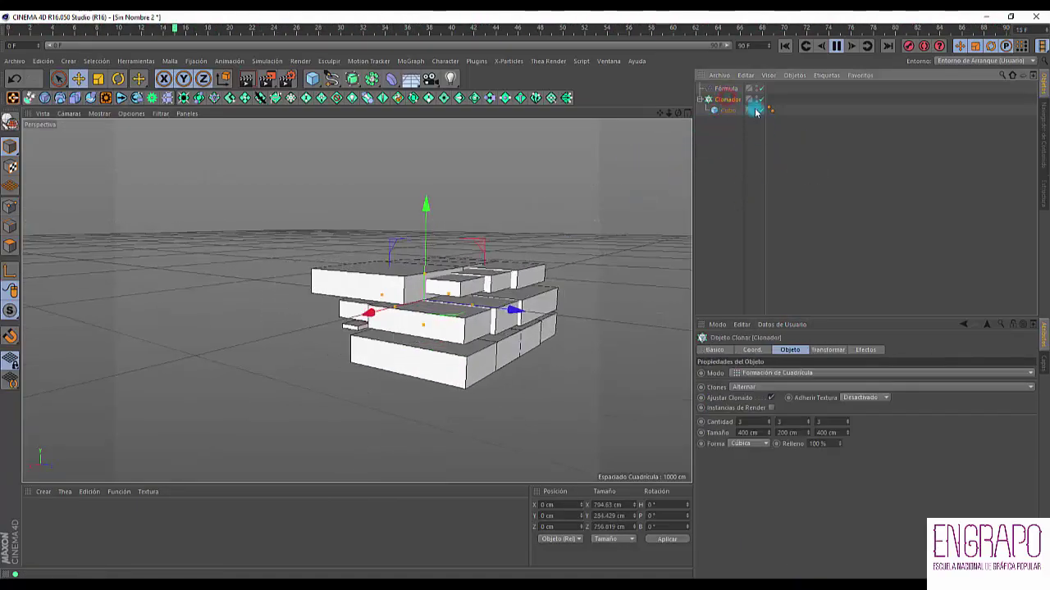
left_click(865, 349)
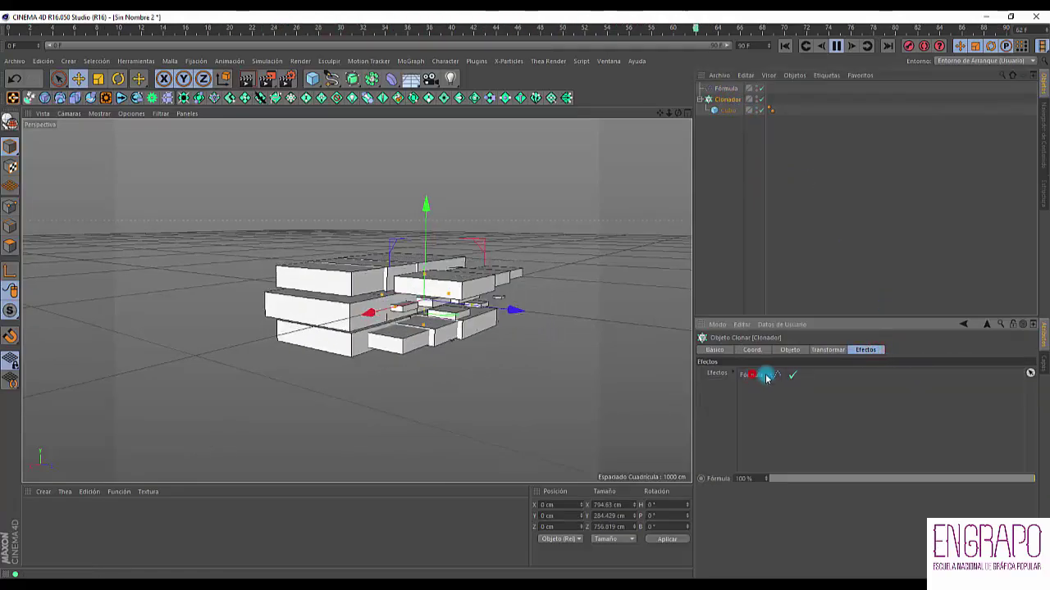
left_click(793, 375)
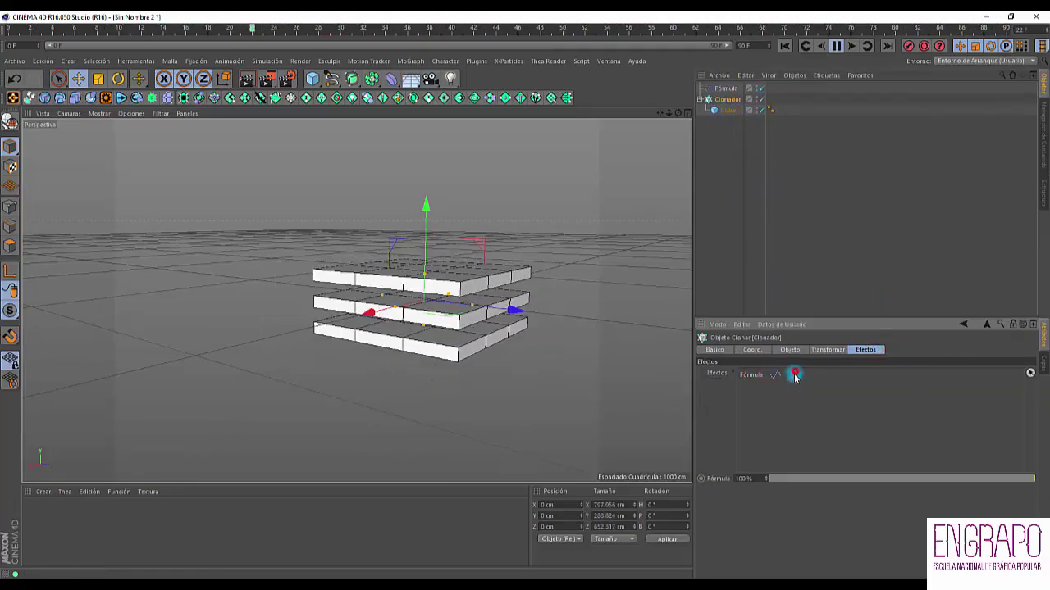
left_click(749, 373)
left_click(790, 375)
left_click(751, 378)
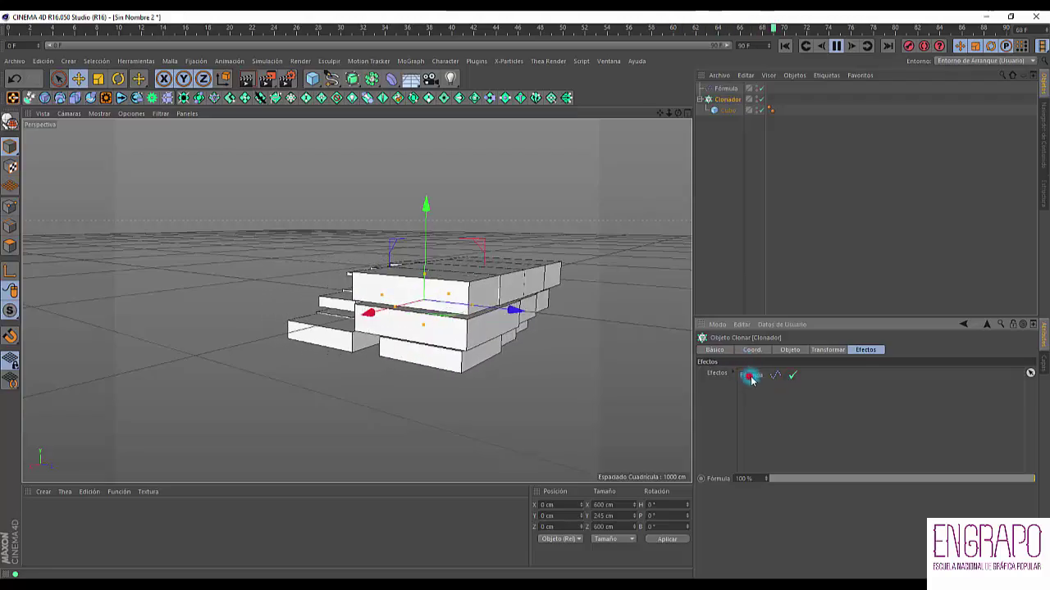
Step: Stop the playback and delete the Fórmula effector
left_click(837, 46)
left_click_drag(516, 288, 516, 262, "alt")
left_click(725, 87)
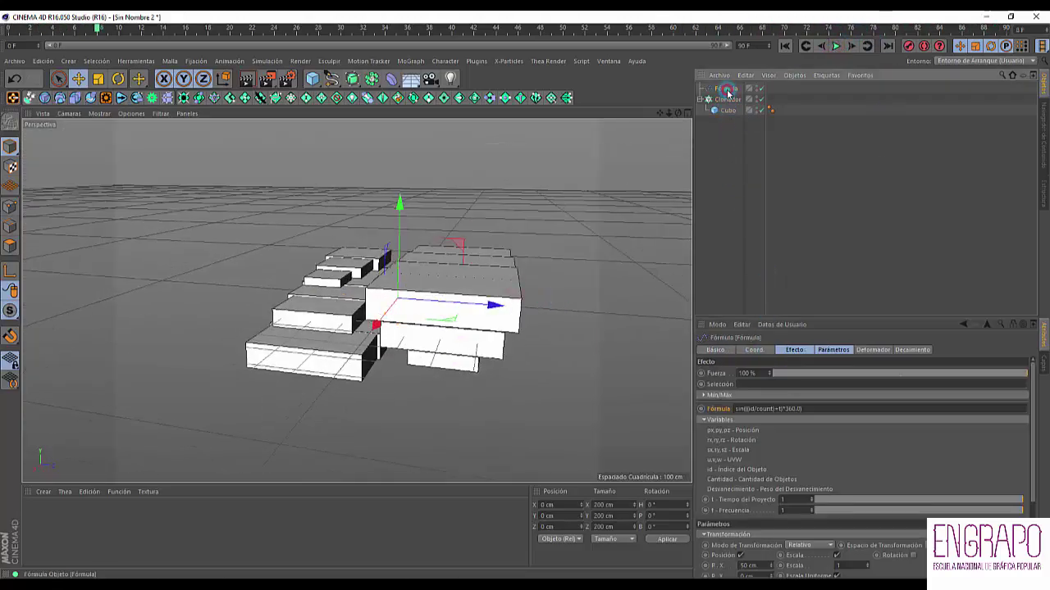
key("Delete")
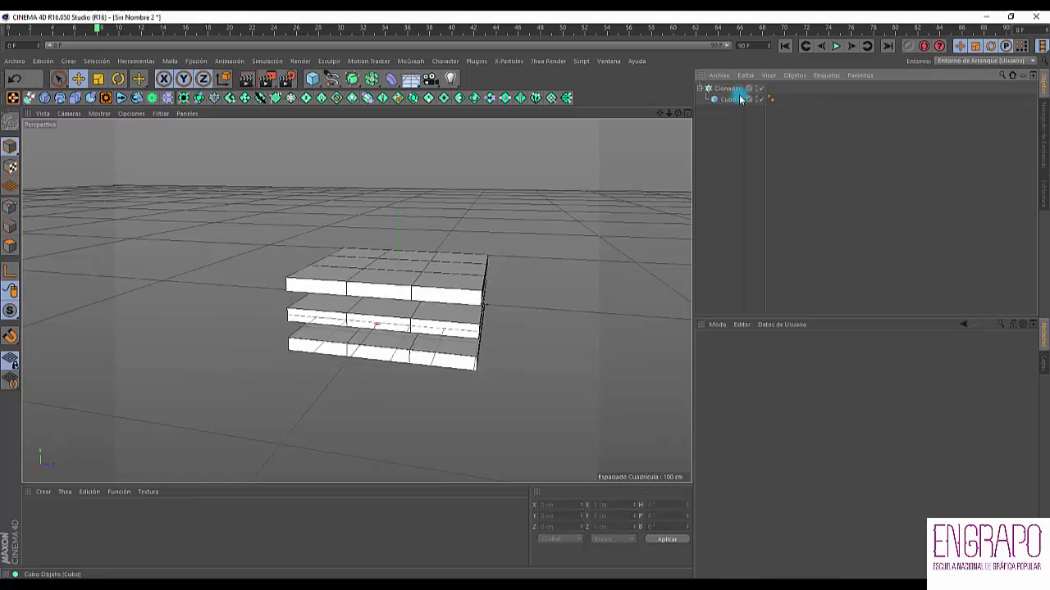
Step: Switch the Cloner's mode from the grid to Radial and view the ring of cubes
left_click(732, 89)
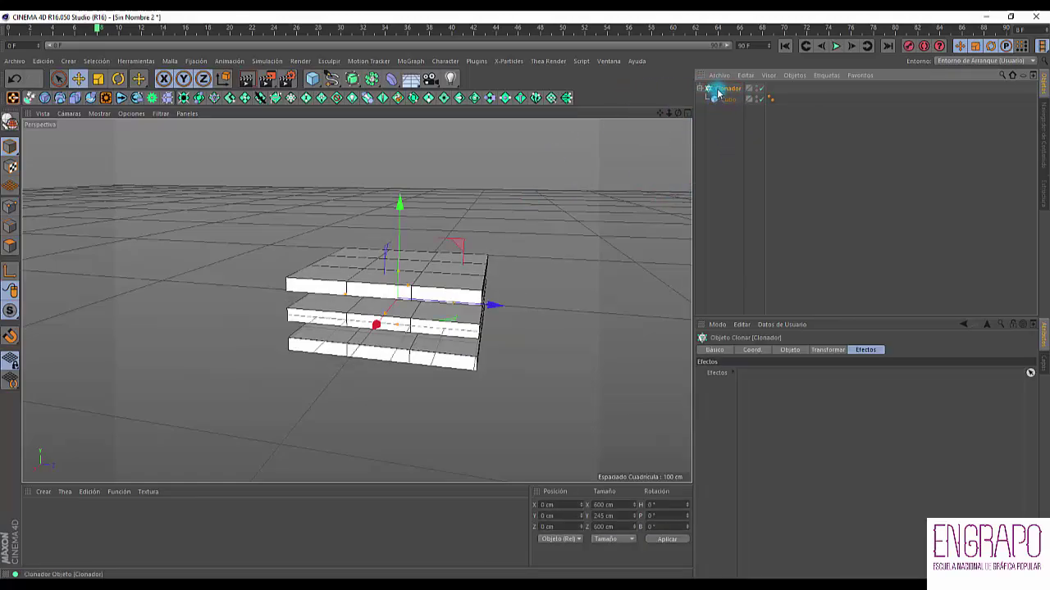
mouse_move(623, 197)
left_mouse_down("alt")
mouse_move(591, 216)
mouse_move(511, 229)
mouse_move(553, 241)
mouse_move(444, 275)
mouse_move(421, 300)
mouse_move(497, 321)
mouse_move(489, 295)
mouse_move(477, 304)
mouse_move(574, 238)
mouse_move(659, 204)
left_mouse_up("alt")
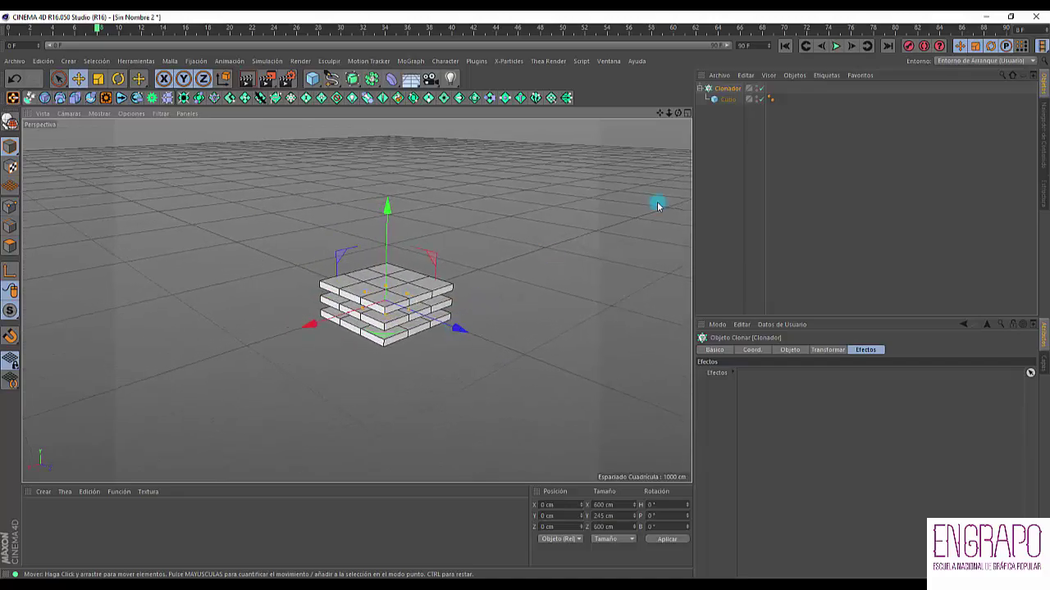
left_click(729, 99)
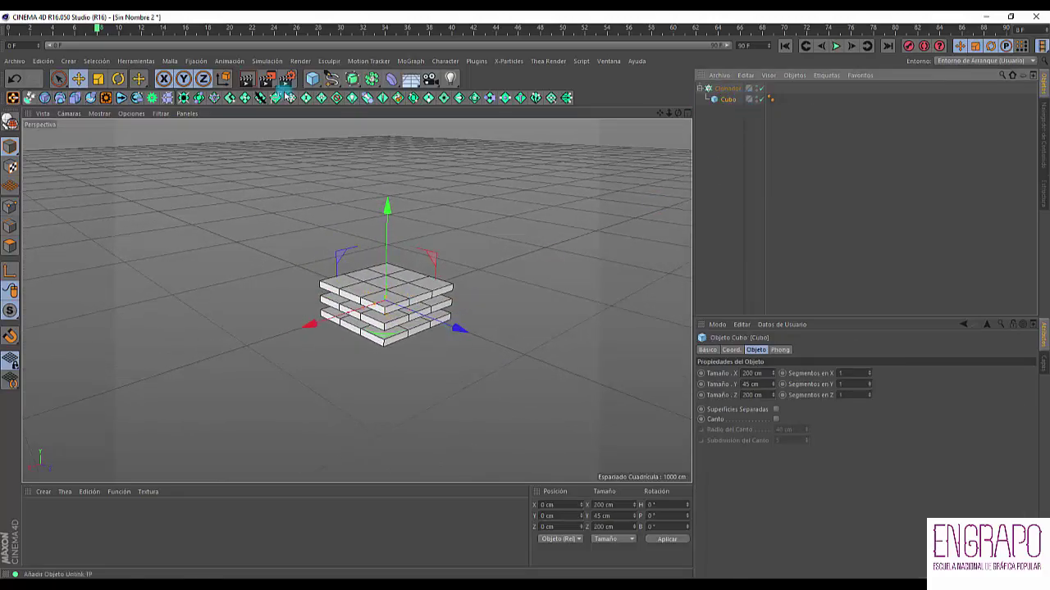
left_click(727, 89)
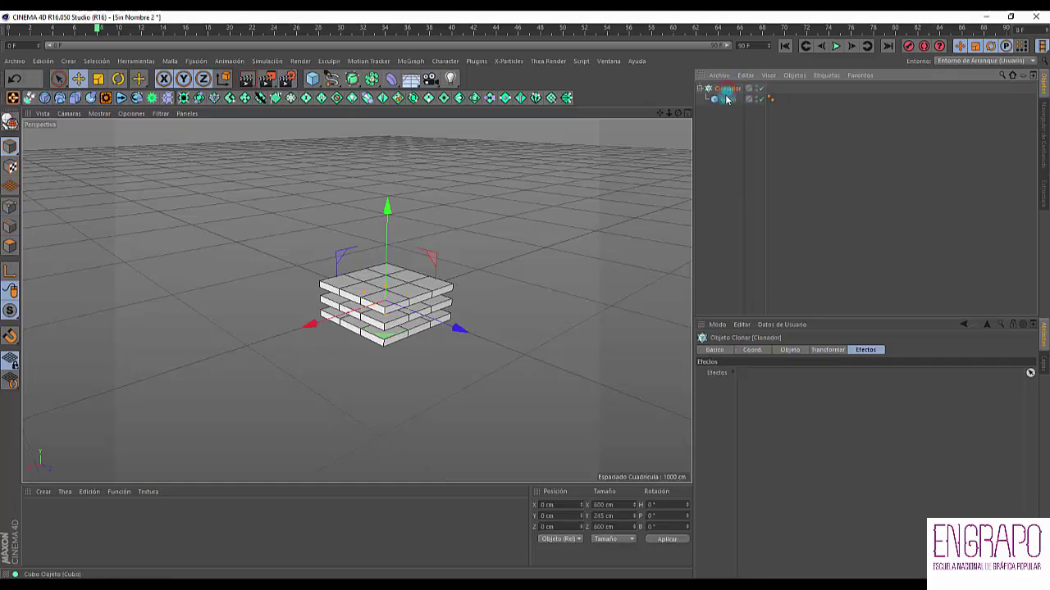
left_click(790, 351)
left_click(767, 374)
left_click(765, 407)
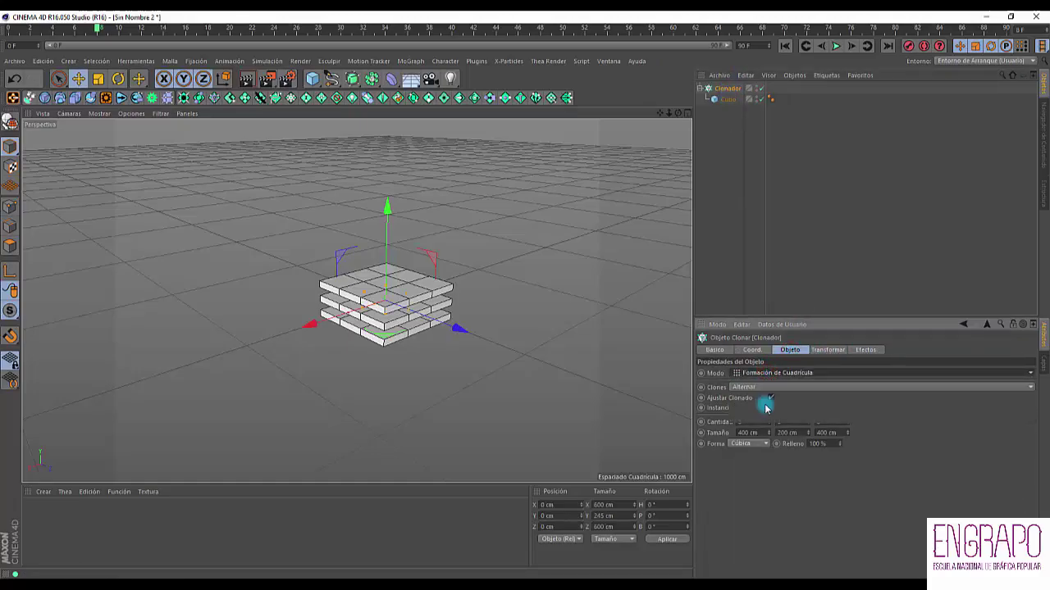
left_click_drag(558, 300, 432, 311, "alt")
left_click_drag(351, 305, 574, 316, "alt")
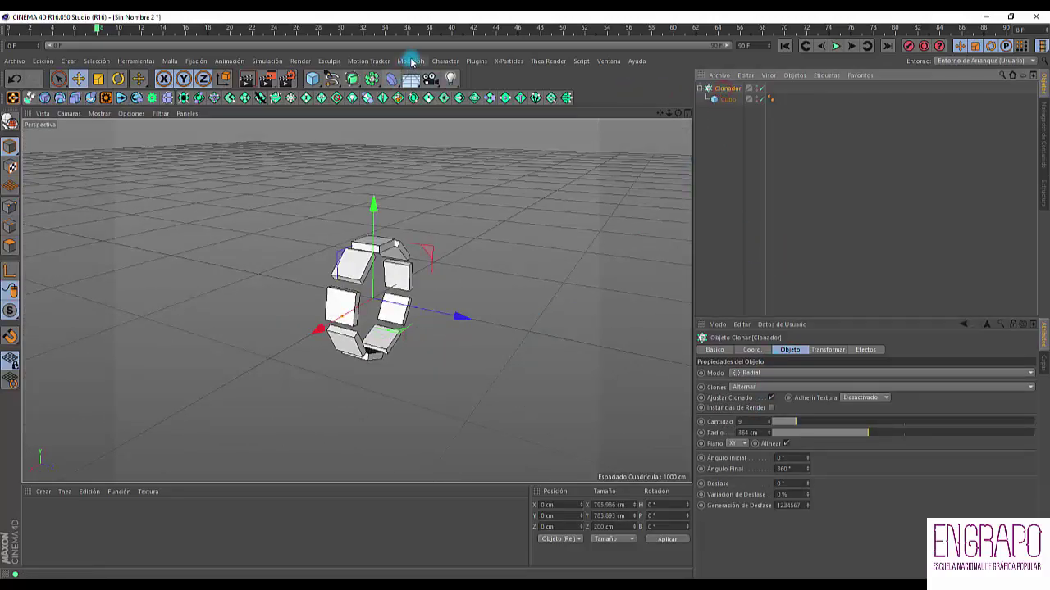
Step: Add a second Cloner as the parent of the existing radial Cloner
left_click(412, 62)
mouse_move(419, 82)
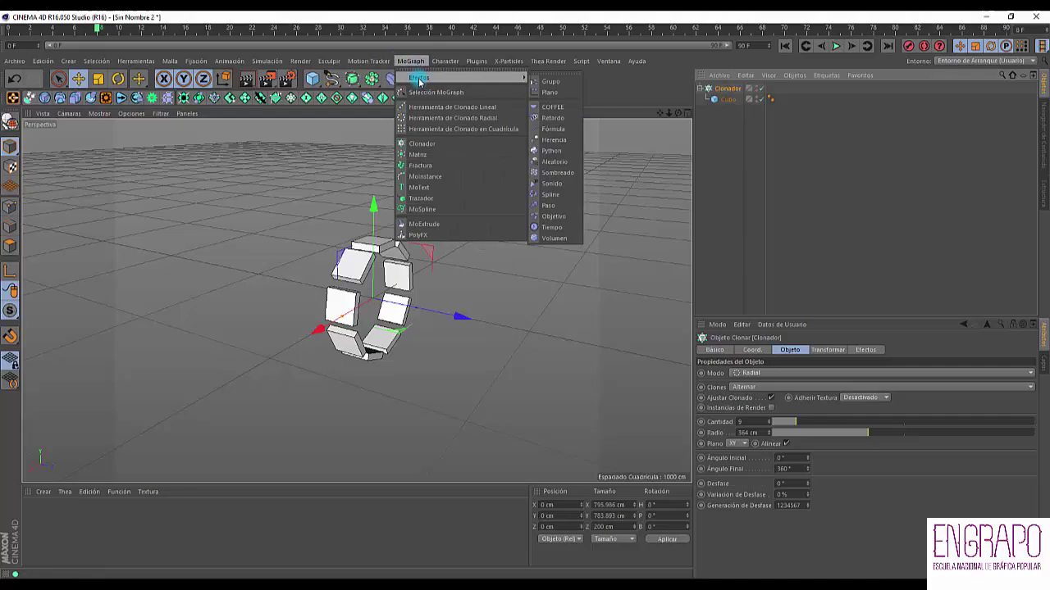
left_click(431, 146, "alt")
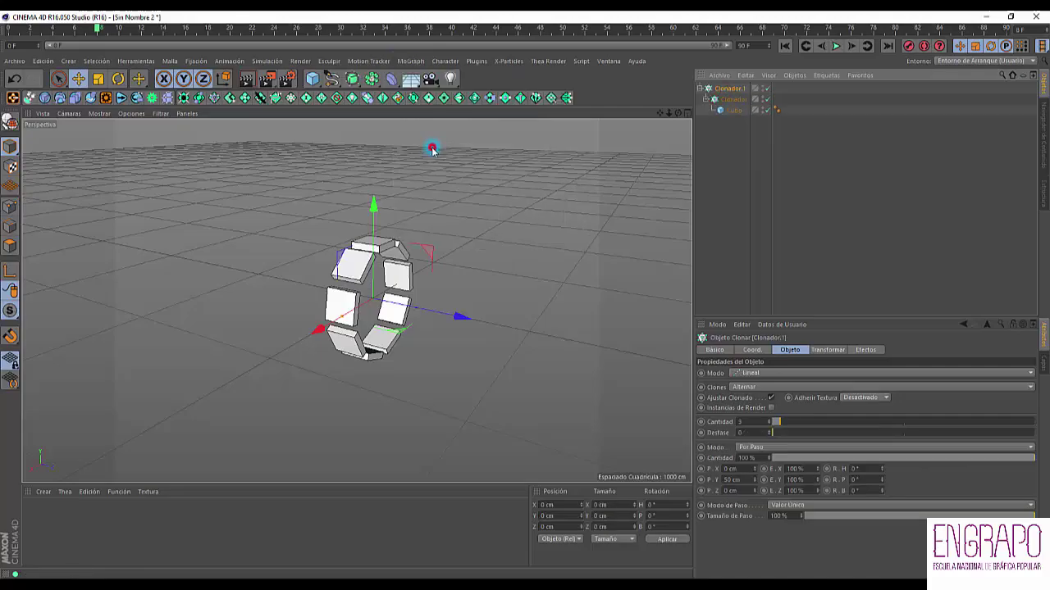
left_click(754, 155)
left_click(729, 88)
Step: Set the mode of the outer Cloner to Radial and inspect the nested rings up close
left_click(737, 338)
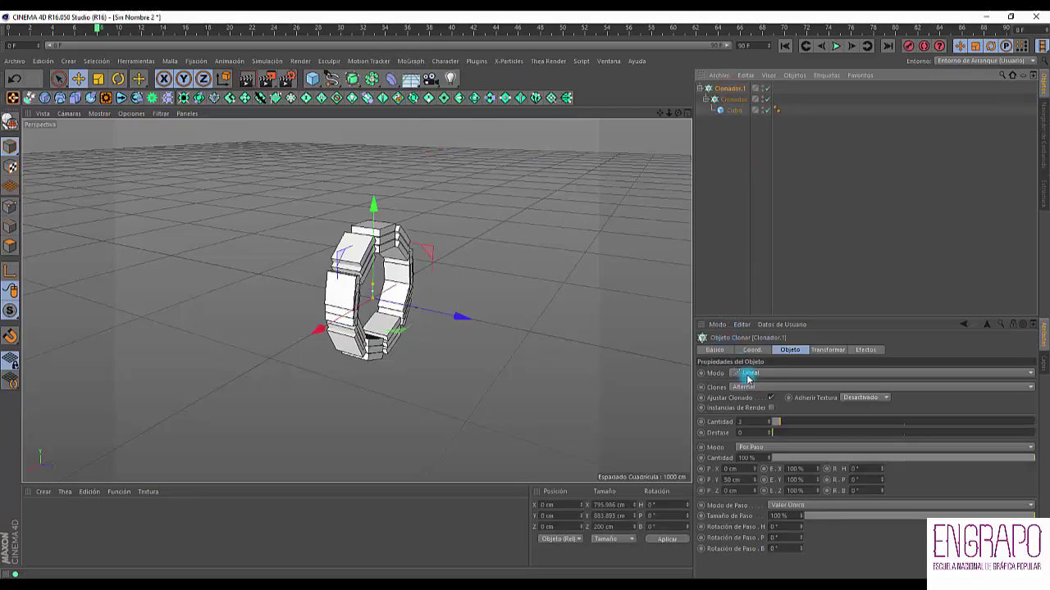
left_click(748, 378)
left_click(750, 388)
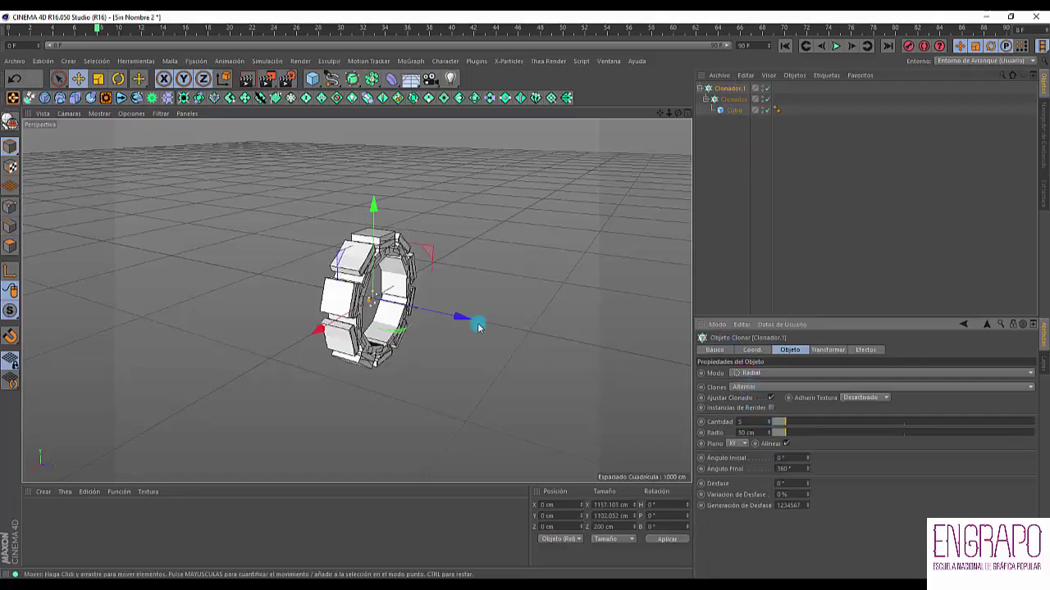
left_click_drag(478, 324, 370, 304, "alt")
mouse_move(393, 301)
right_mouse_down("alt")
mouse_move(435, 278)
mouse_move(402, 307)
right_mouse_up("alt")
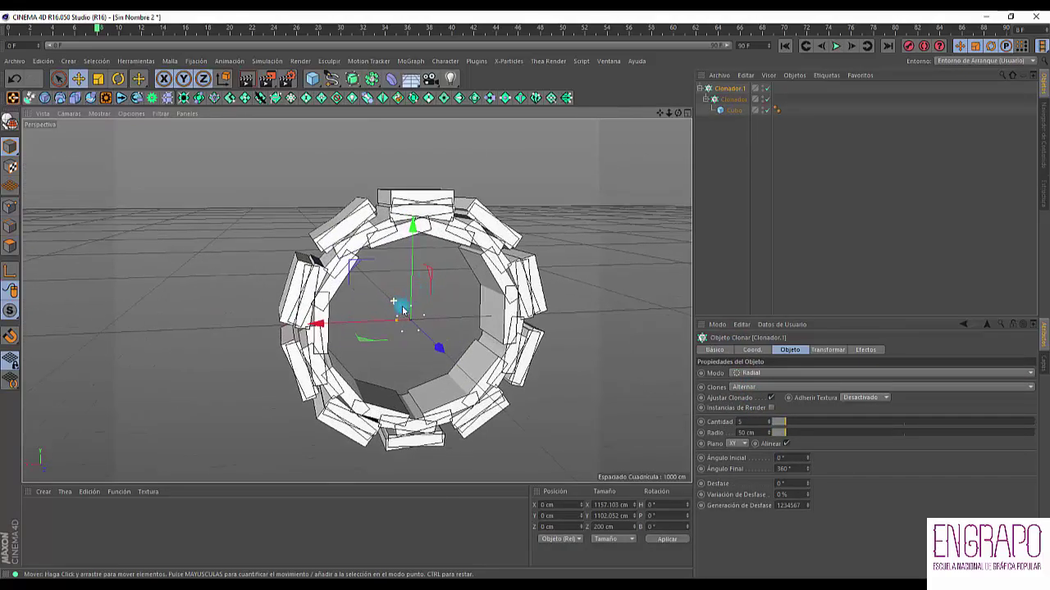
Step: Set the plane of the outer radial Cloner to XZ
mouse_move(402, 309)
left_mouse_down("alt")
mouse_move(487, 339)
mouse_move(479, 320)
left_mouse_up("alt")
left_click(730, 432)
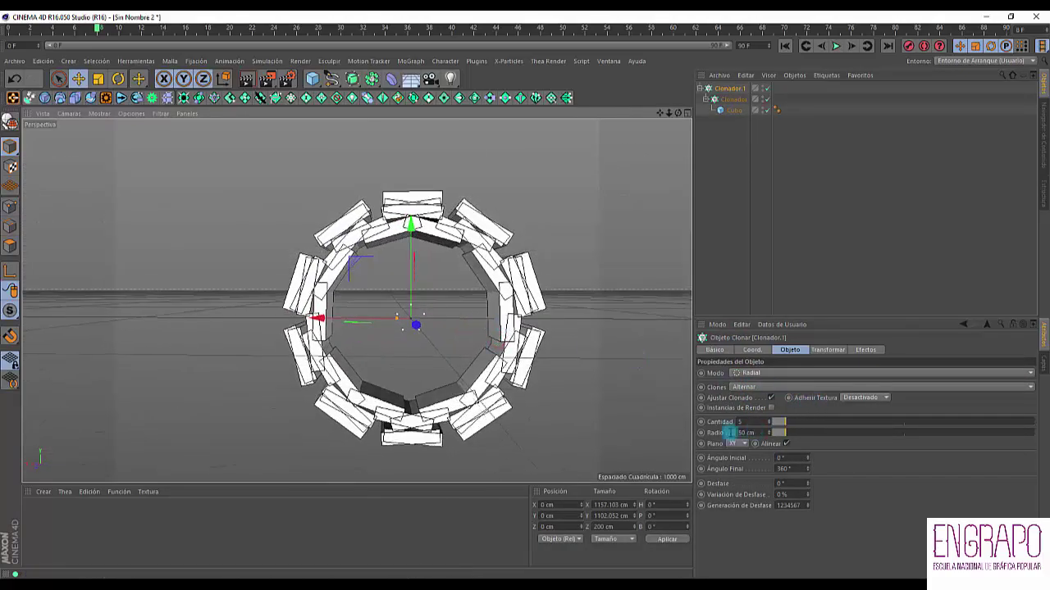
mouse_move(455, 345)
left_mouse_down("alt")
mouse_move(562, 349)
mouse_move(290, 321)
left_mouse_up("alt")
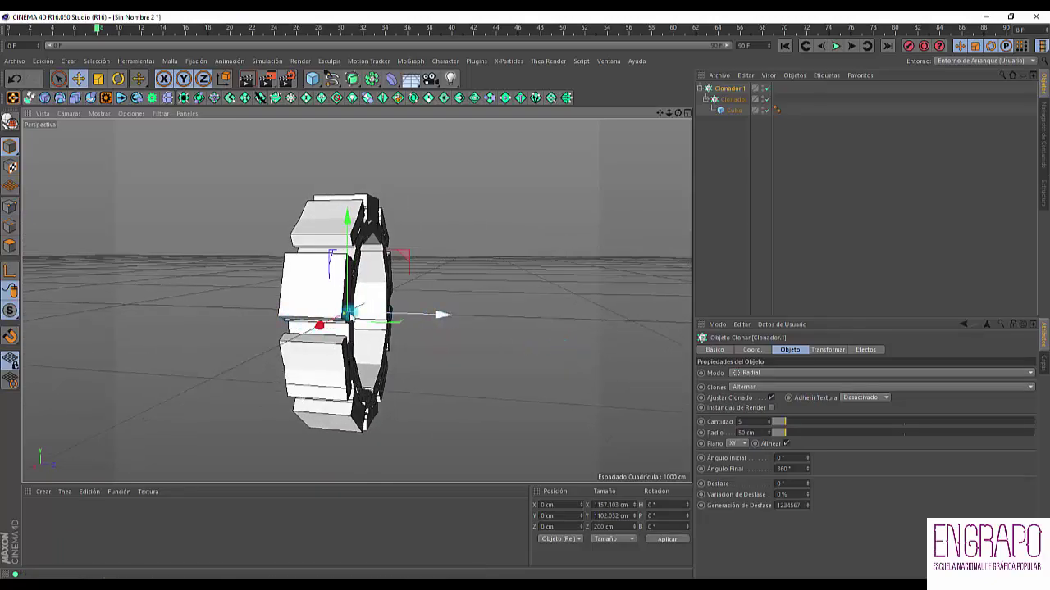
left_click(738, 444)
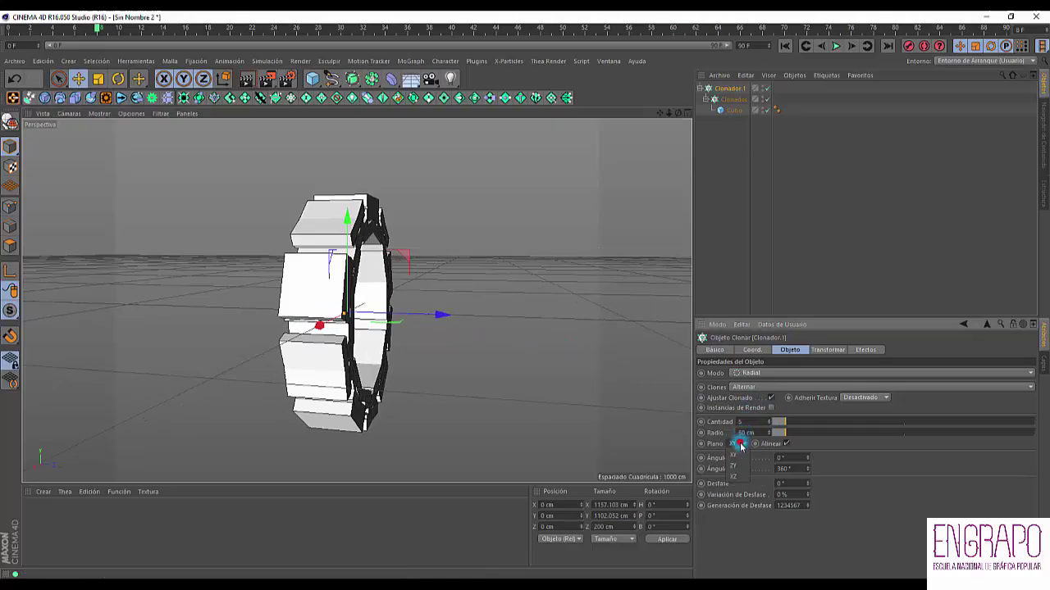
left_click(740, 475)
mouse_move(485, 296)
left_mouse_down("alt")
mouse_move(351, 328)
mouse_move(361, 303)
left_mouse_up("alt")
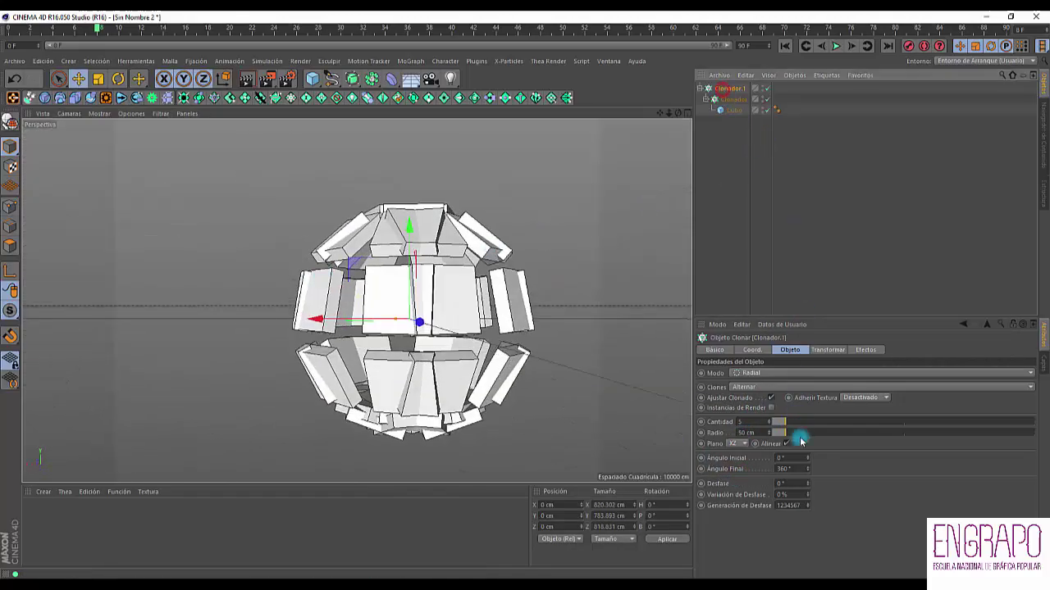
Step: Try a much larger radius for the outer Cloner and undo it
left_click_drag(792, 431, 867, 430)
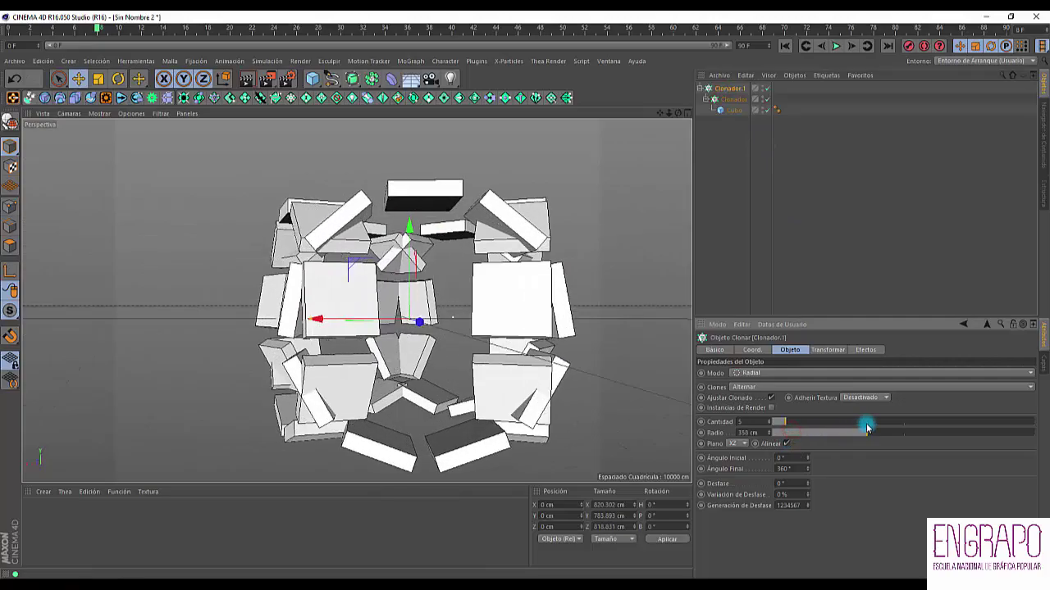
mouse_move(579, 291)
left_mouse_down("alt")
mouse_move(614, 302)
mouse_move(693, 298)
left_mouse_up("alt")
key("ctrl+z")
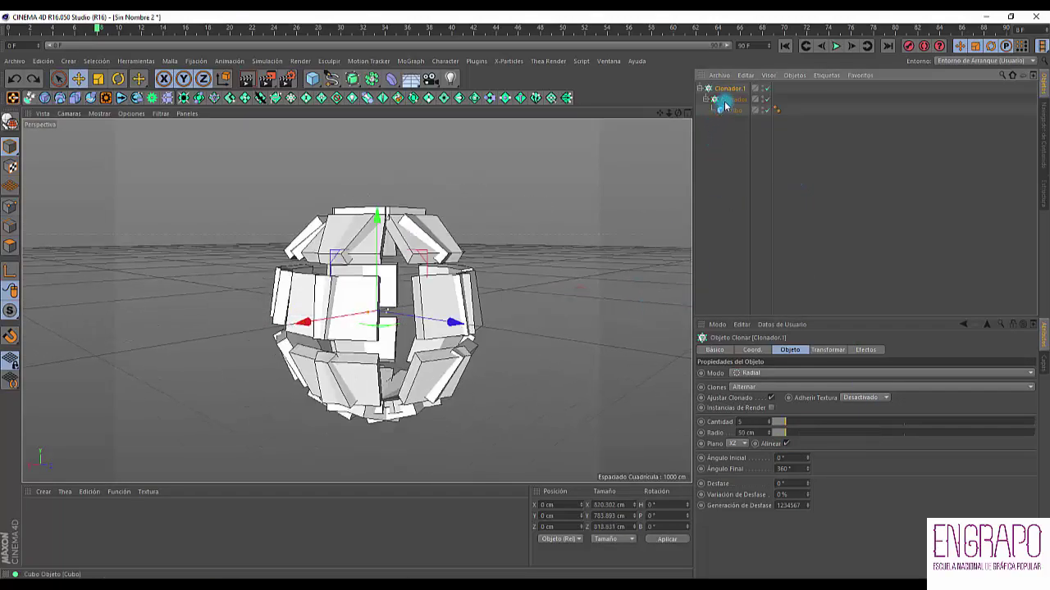
left_click(734, 109)
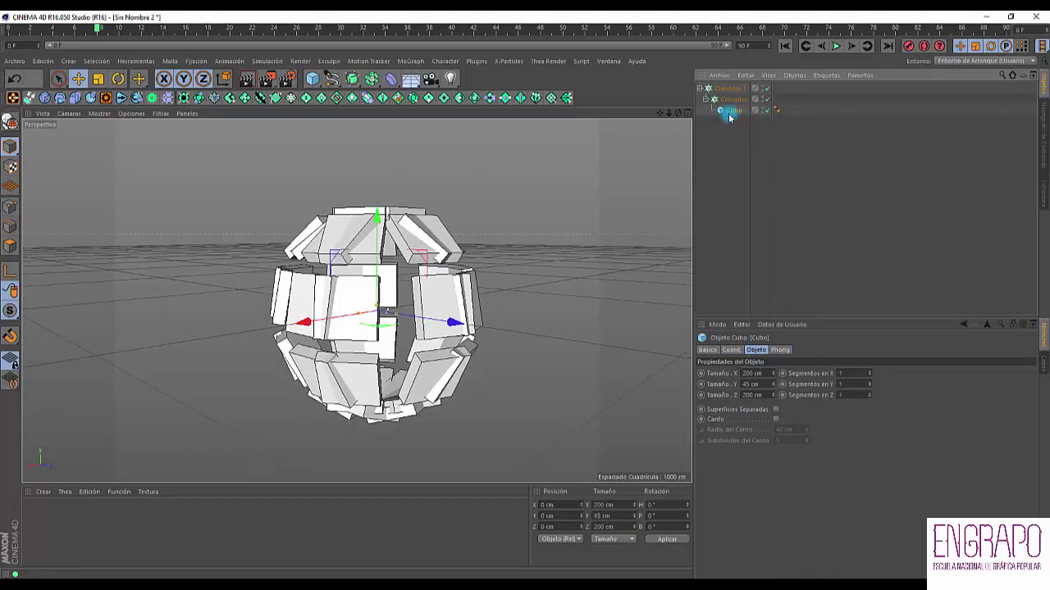
left_click_drag(518, 251, 520, 258, "alt")
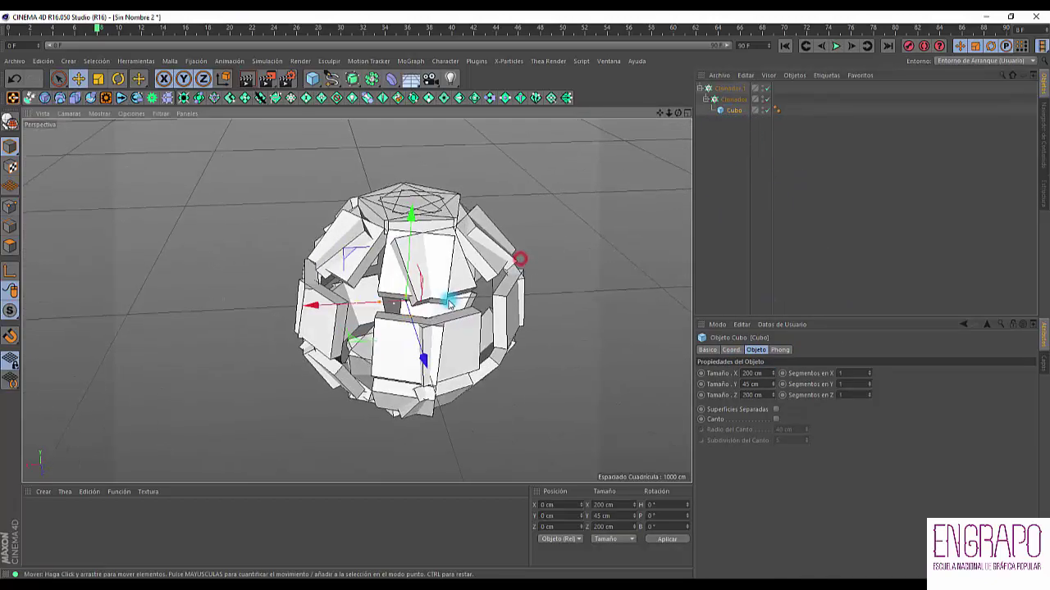
left_click(728, 160)
left_click(732, 110)
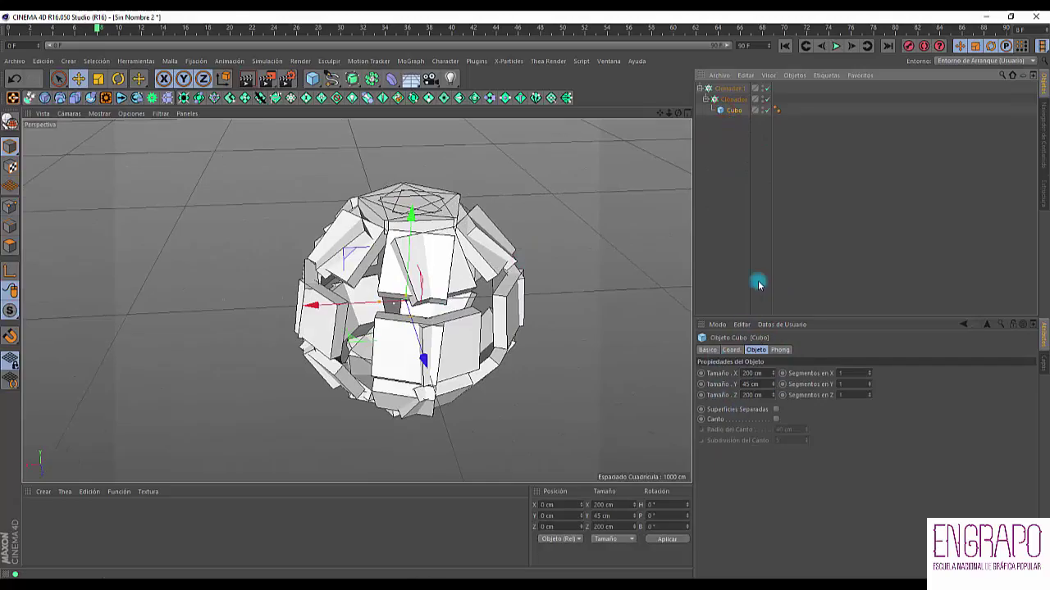
left_click(755, 161)
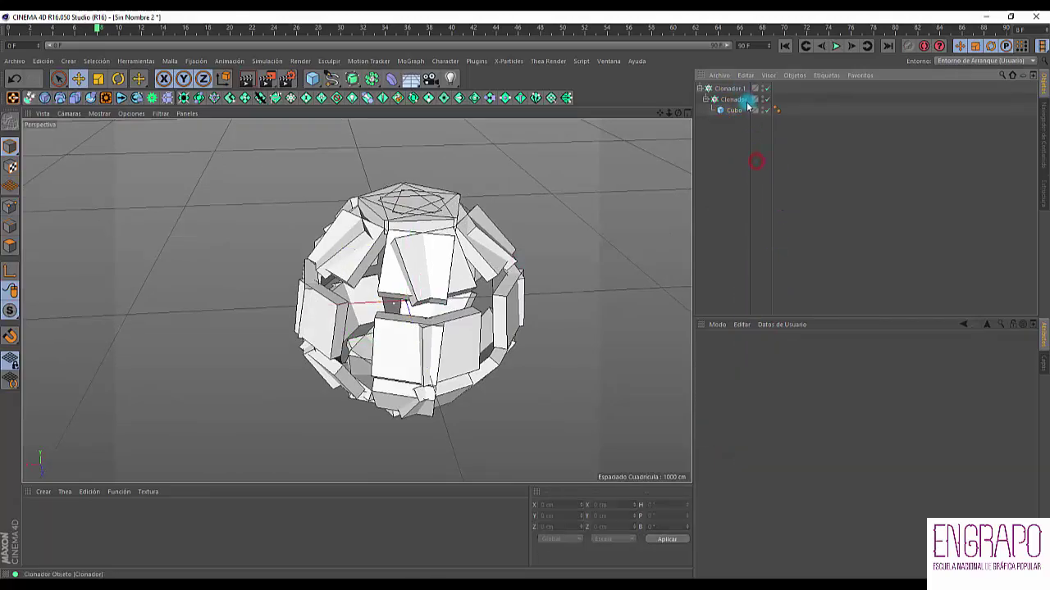
Step: Add a Plano effector to the inner Cloner
left_click(738, 100)
left_click(410, 61)
mouse_move(443, 77)
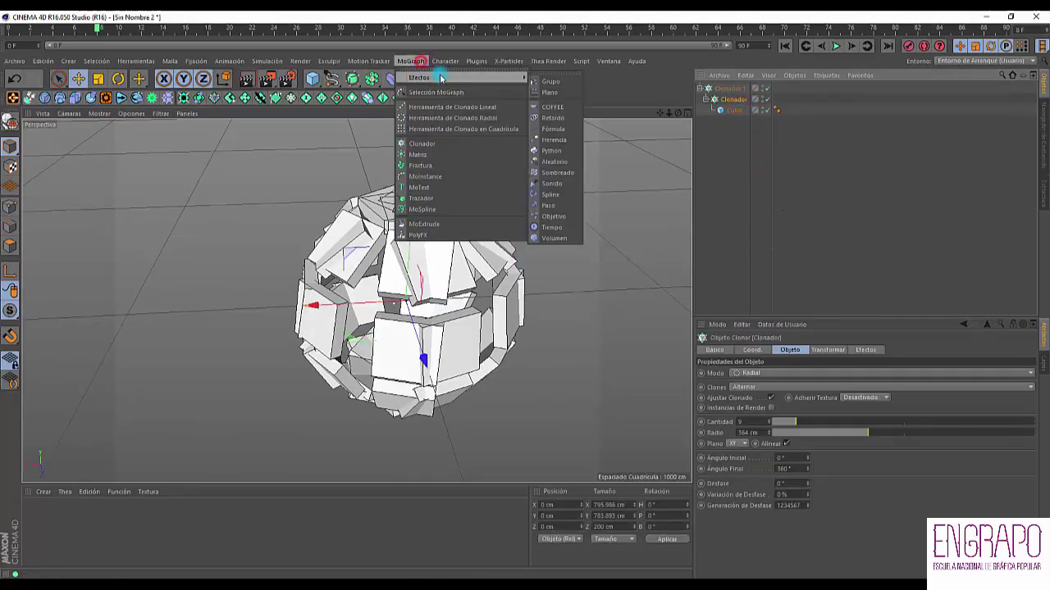
left_click(550, 92)
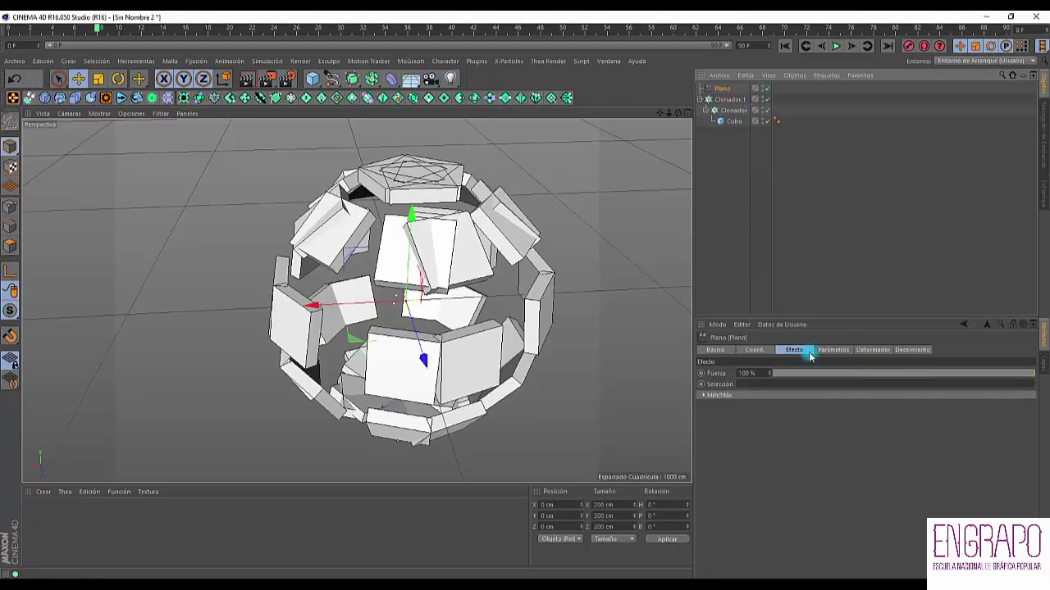
Step: Make the Plano effector change scale instead of position, with uniform scale, trying 0.5 before setting it to -0.5
left_click(818, 350)
left_click(741, 393)
left_click(789, 393)
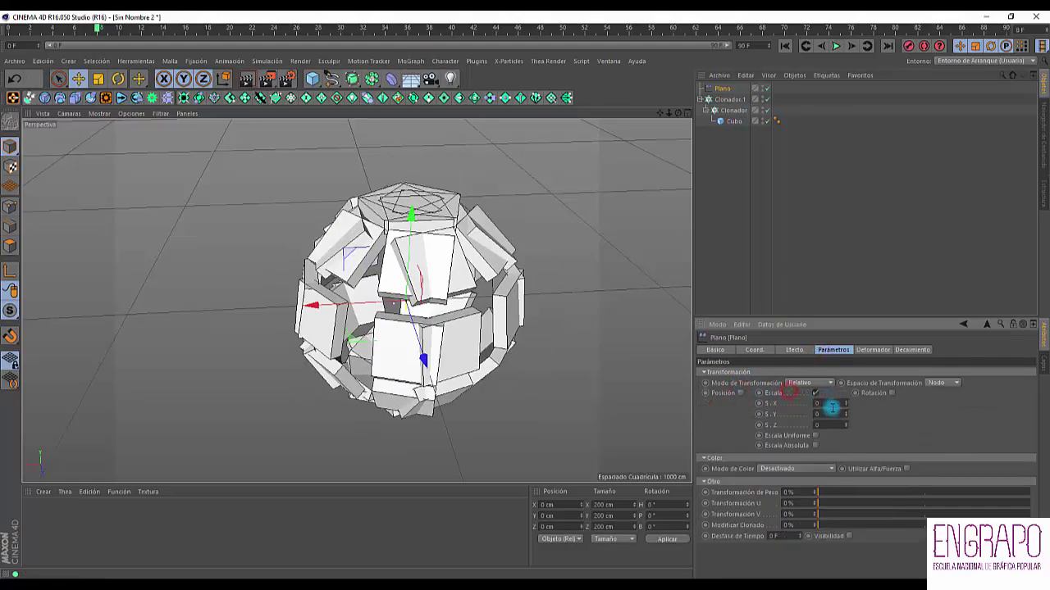
left_click(816, 436)
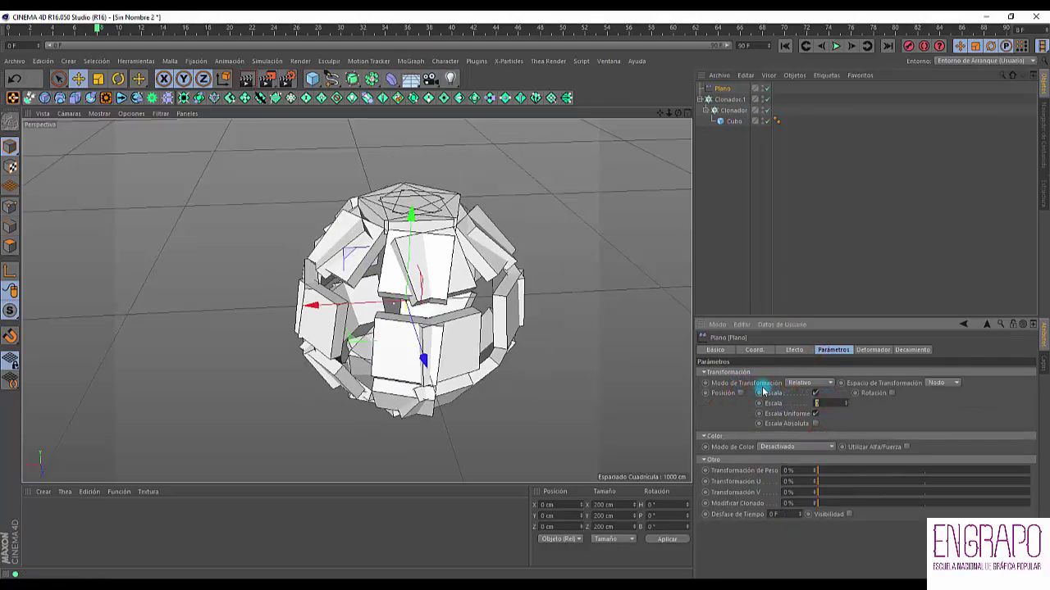
type("0.5")
key("Return")
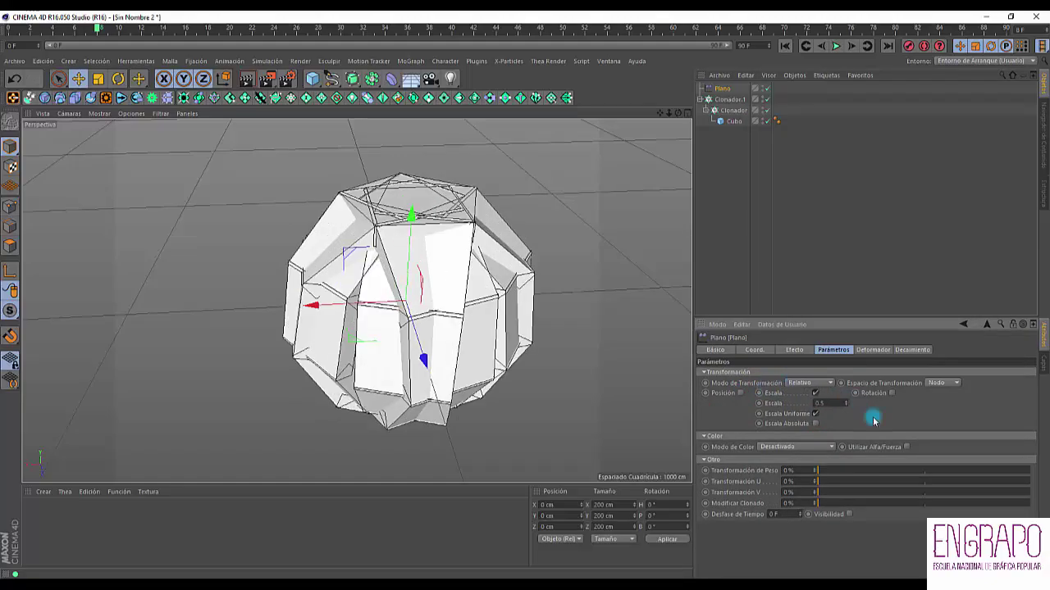
type("-")
key("Return")
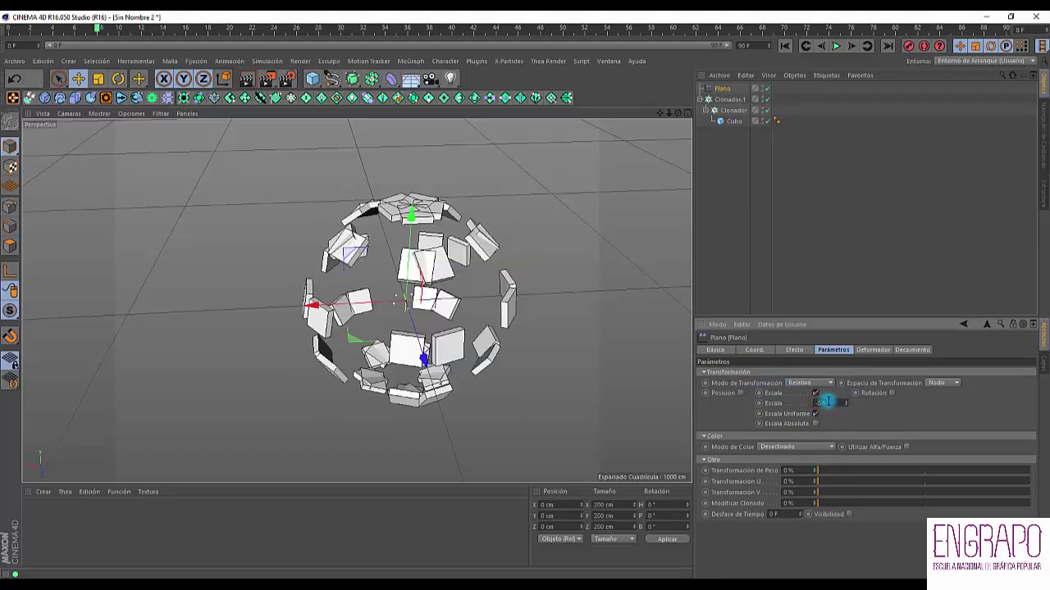
left_click_drag(536, 326, 571, 303, "alt")
left_click_drag(626, 286, 530, 286, "alt")
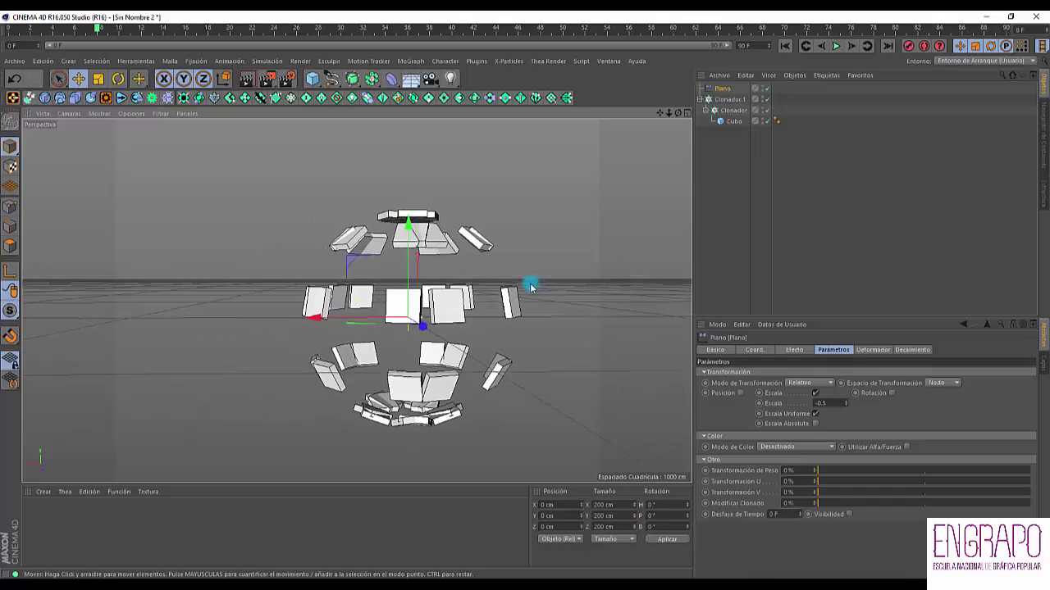
Step: Disable the outer Cloner to view the inner ring alone, and re-enable it to compare the full sphere of cubes
left_click(716, 180)
left_click(733, 110)
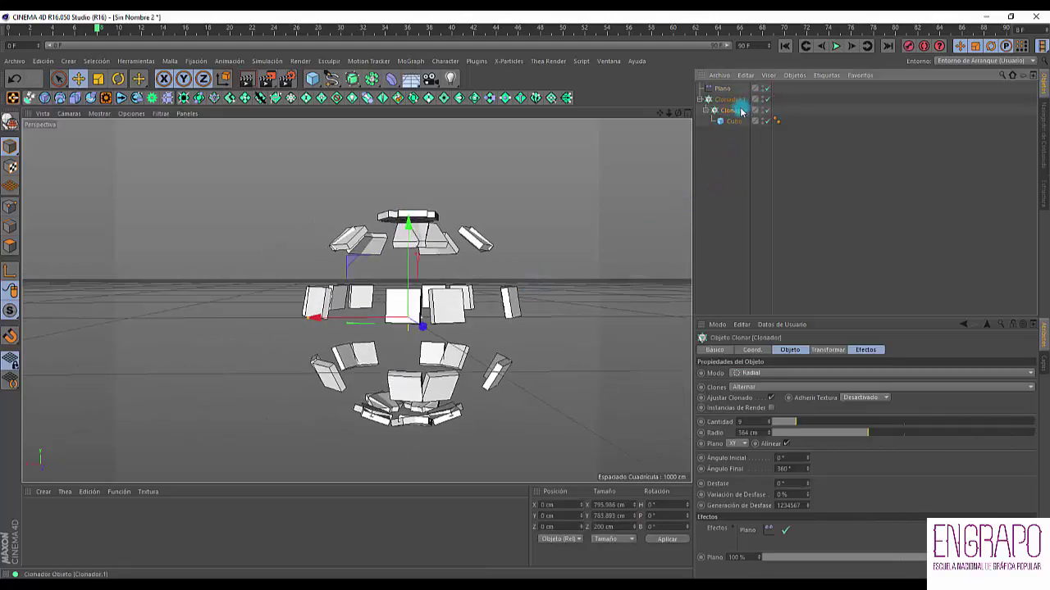
left_click(766, 99)
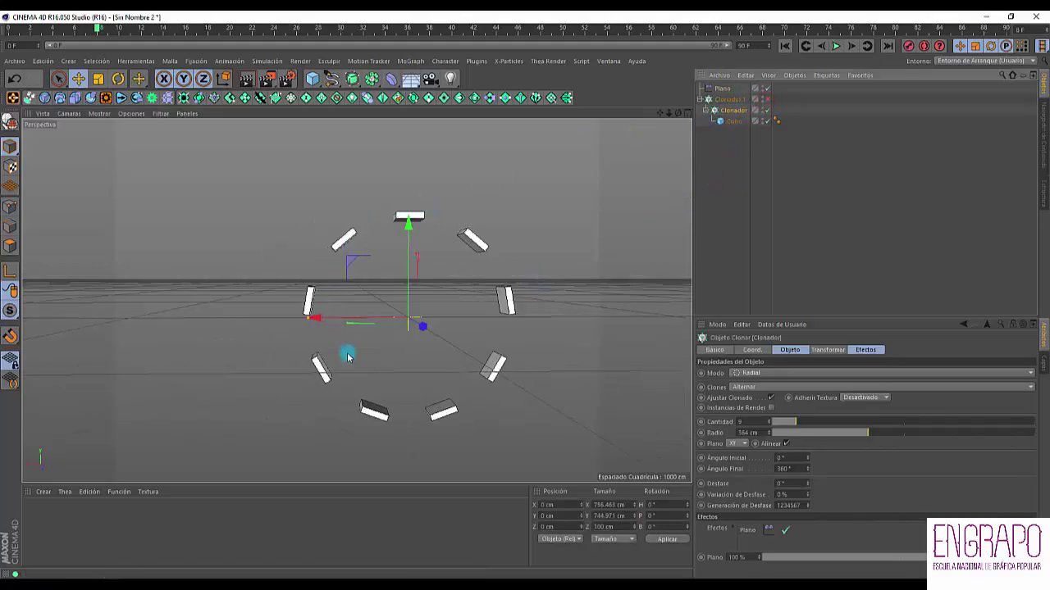
left_click(740, 102)
left_click_drag(426, 254, 396, 239, "alt")
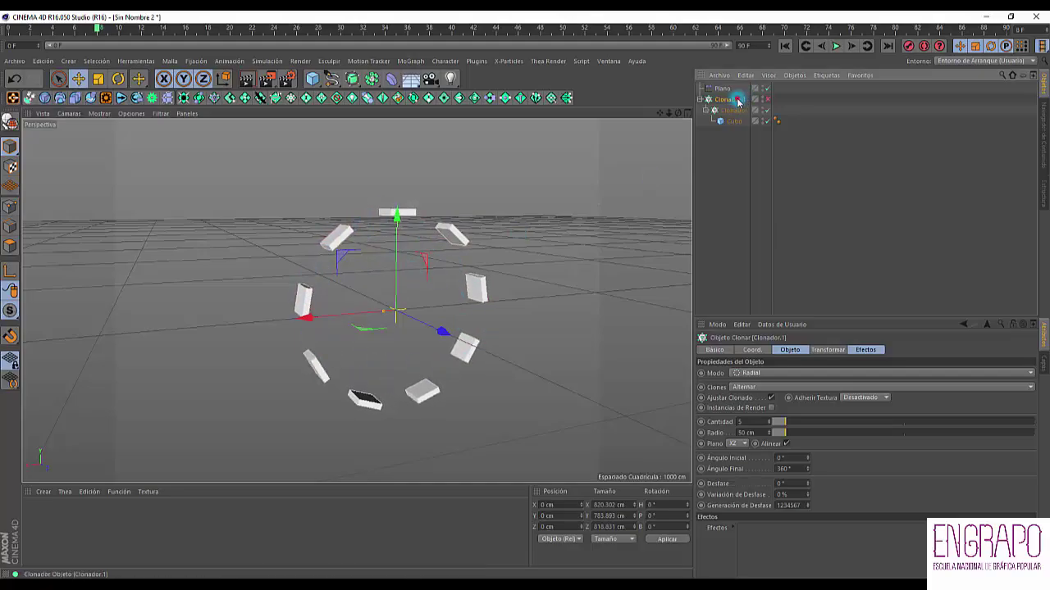
left_click(767, 99)
left_click_drag(360, 311, 451, 324, "alt")
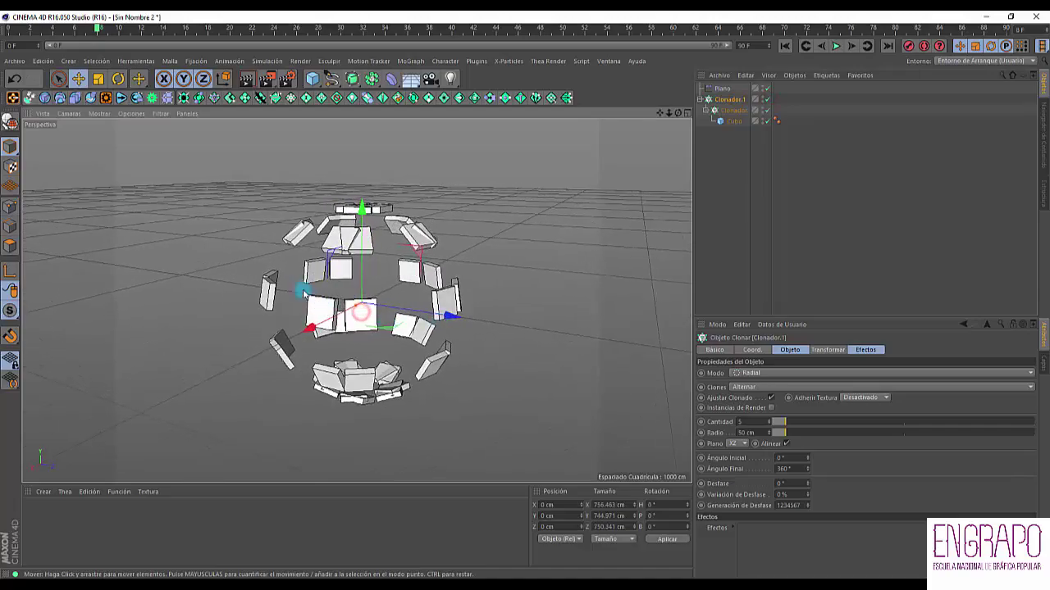
left_click_drag(313, 325, 304, 312, "alt")
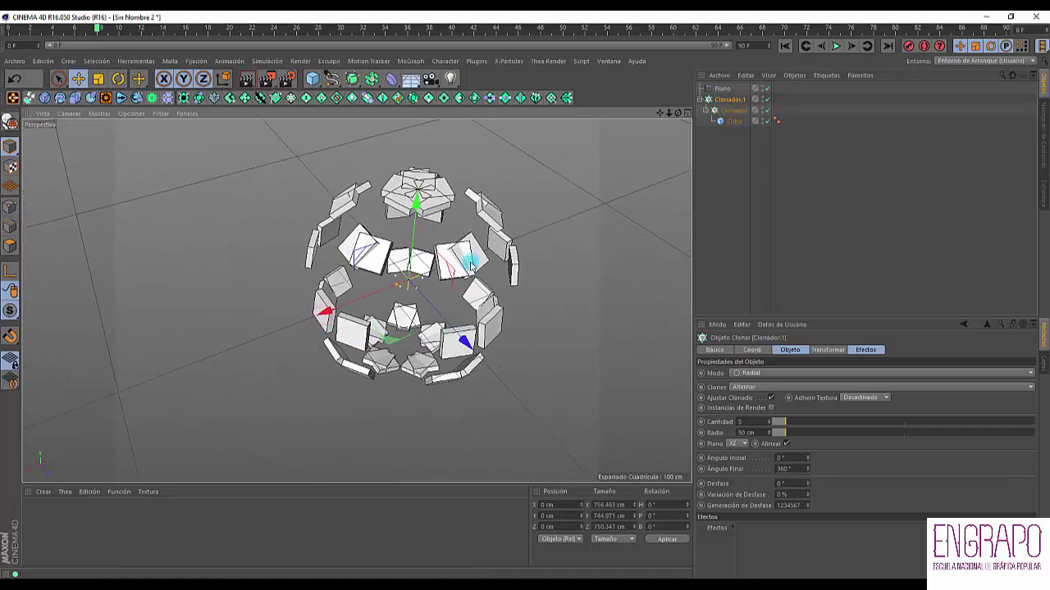
Step: Try 2 clones on the outer Cloner, and settle on a count of 4 with a radius of 115 cm
mouse_move(795, 424)
left_mouse_down()
mouse_move(768, 424)
mouse_move(807, 420)
mouse_move(775, 421)
left_mouse_up()
left_click_drag(500, 270, 492, 233, "alt")
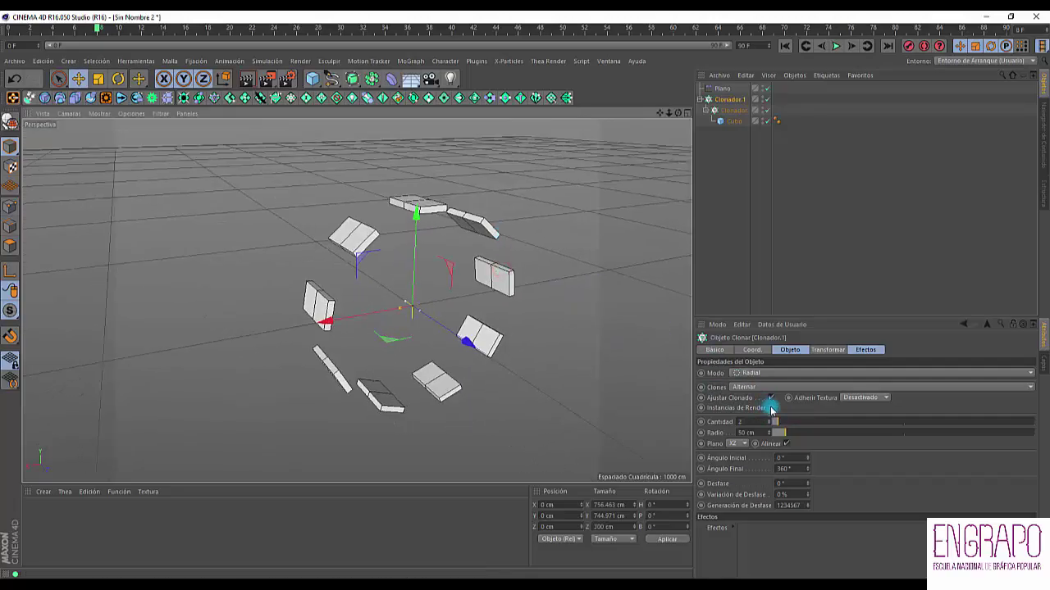
left_click_drag(785, 423, 802, 434)
left_click_drag(602, 292, 525, 246, "alt")
left_click(731, 102)
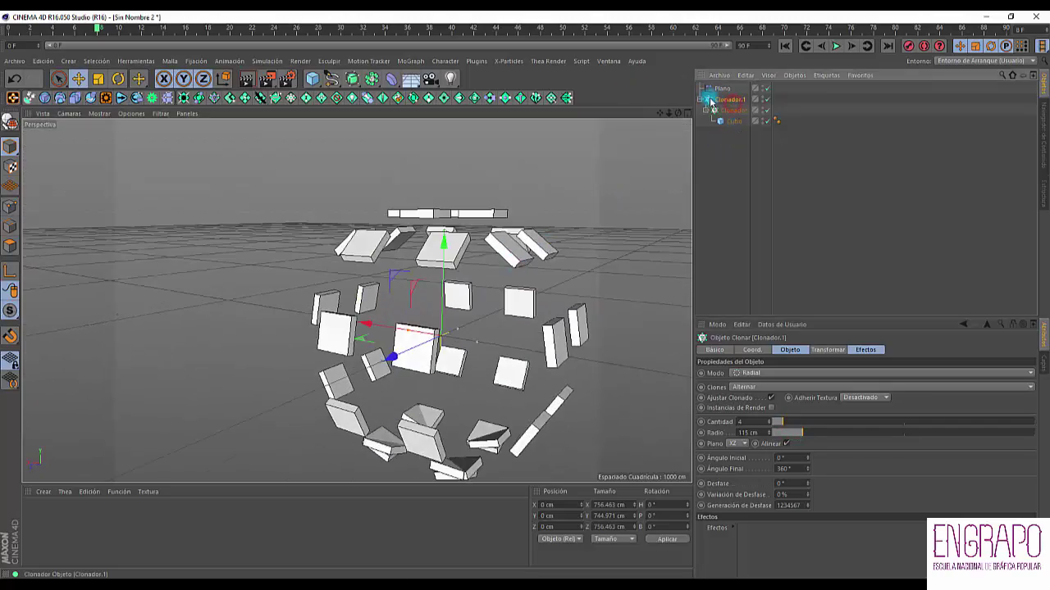
left_click(410, 60)
left_click(266, 61)
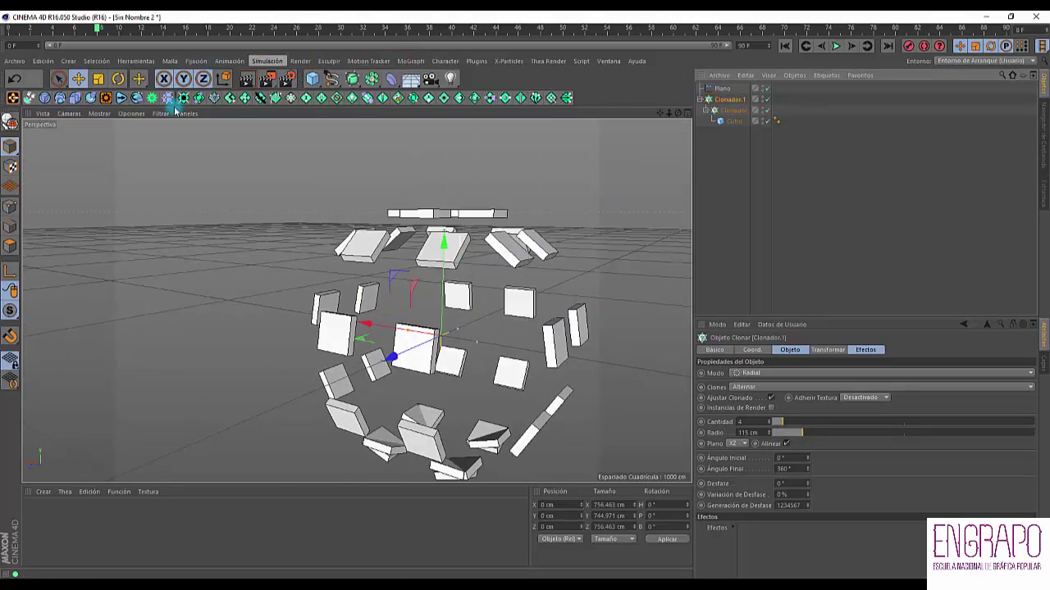
left_click(185, 248)
Step: Add a third Cloner as the parent of the two nested radial Cloners
left_click_drag(555, 251, 426, 262, "alt")
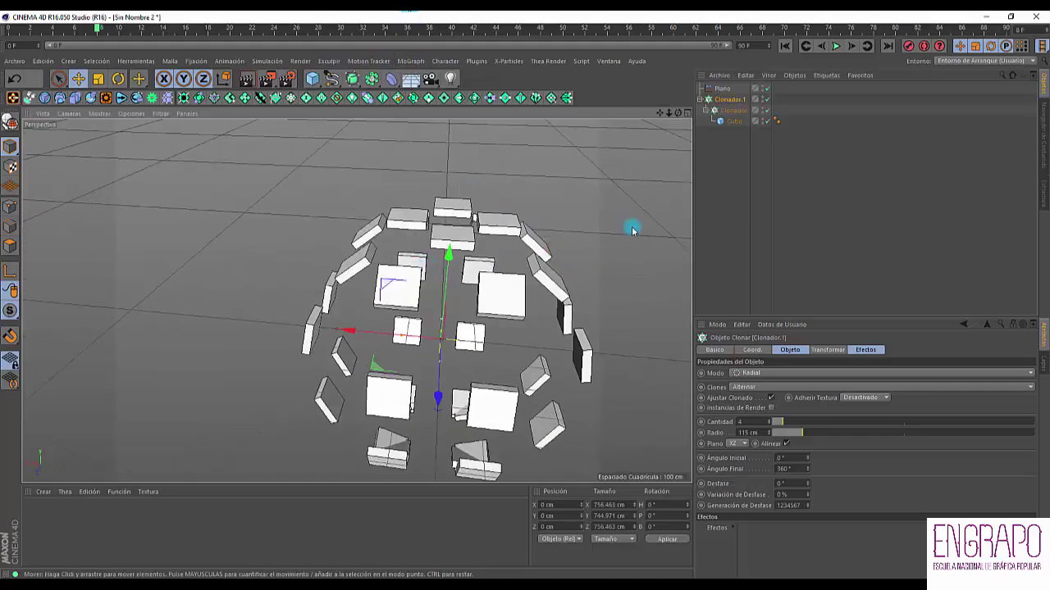
mouse_move(462, 315)
left_mouse_down("alt")
mouse_move(382, 328)
mouse_move(457, 330)
left_mouse_up("alt")
scroll(420, 321, "down", 5)
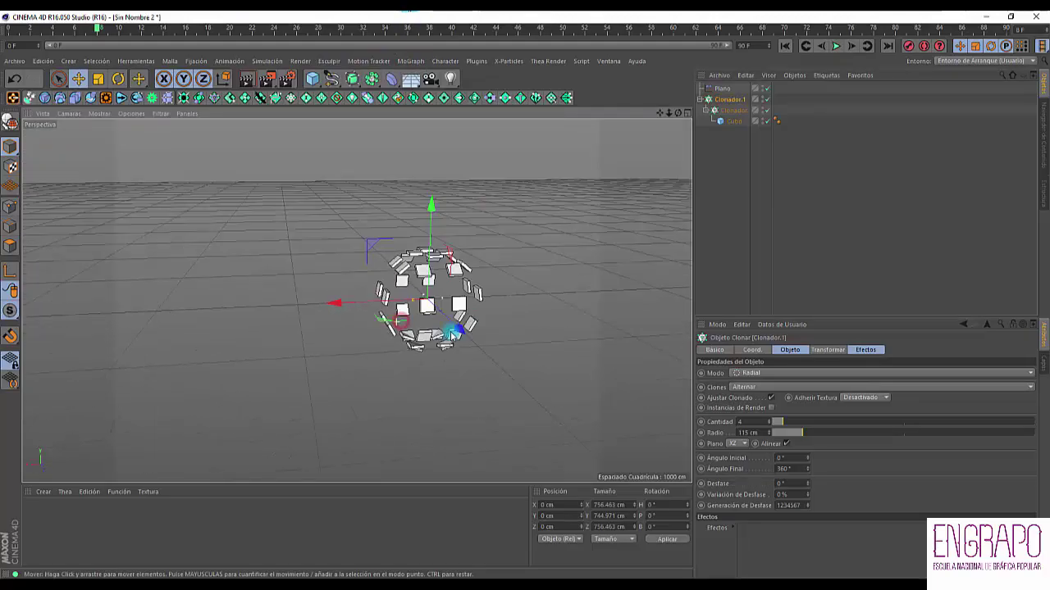
left_click(419, 61)
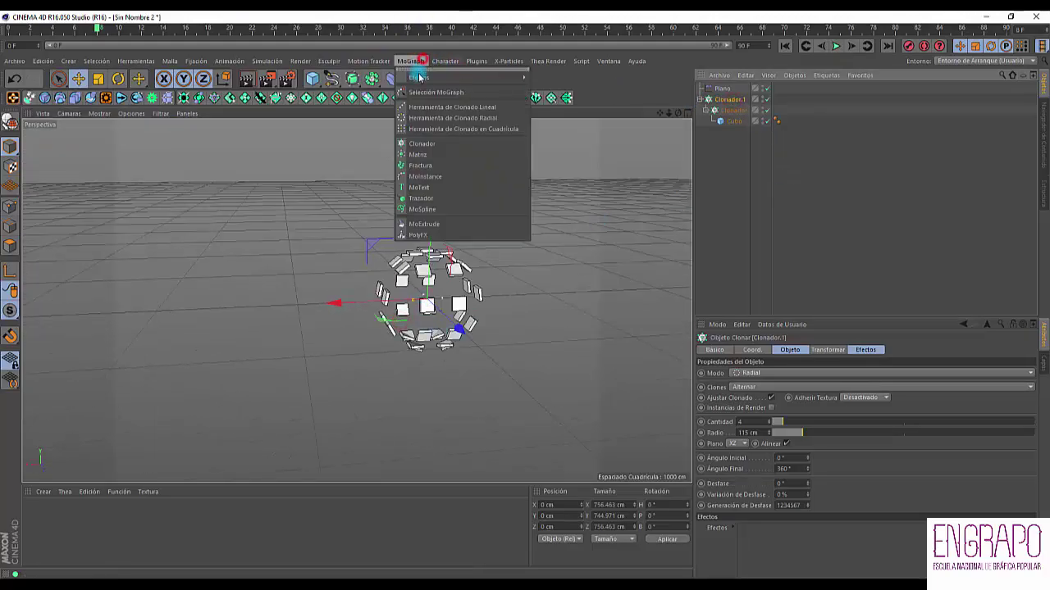
left_click(422, 143, "alt")
left_click(817, 228)
Step: Keep the topmost Cloner in Lineal mode and set its Y position step to 650 cm, after trying 500 cm
left_click(725, 98)
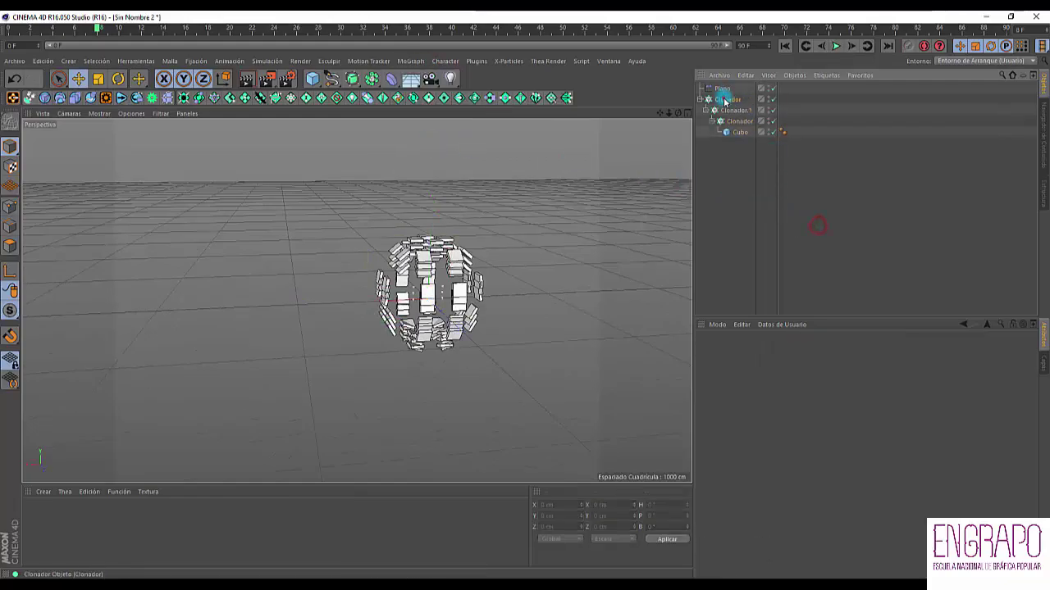
left_click(748, 376)
left_click(739, 286)
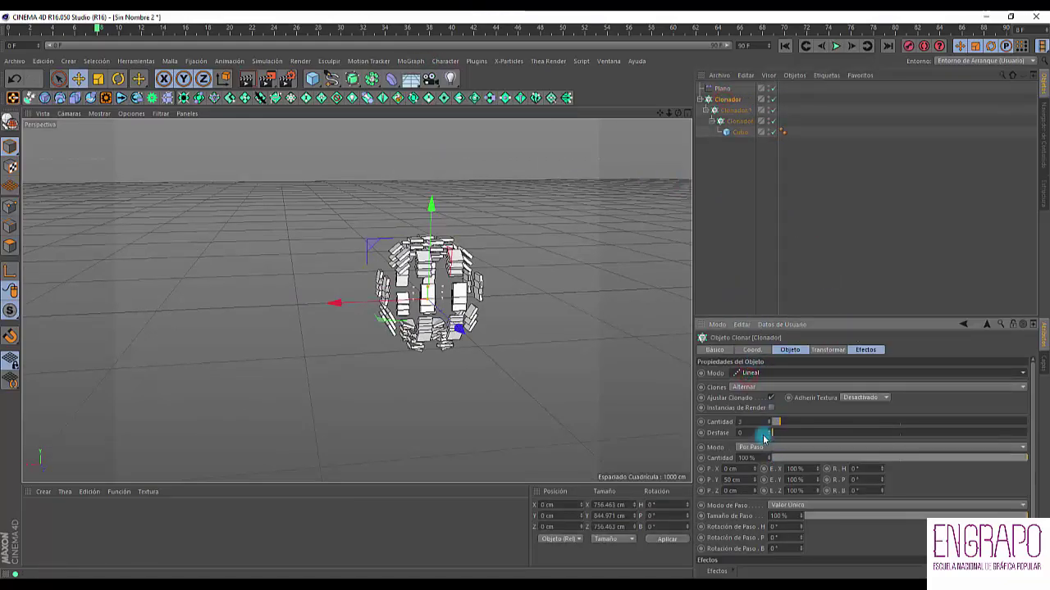
left_click(747, 479)
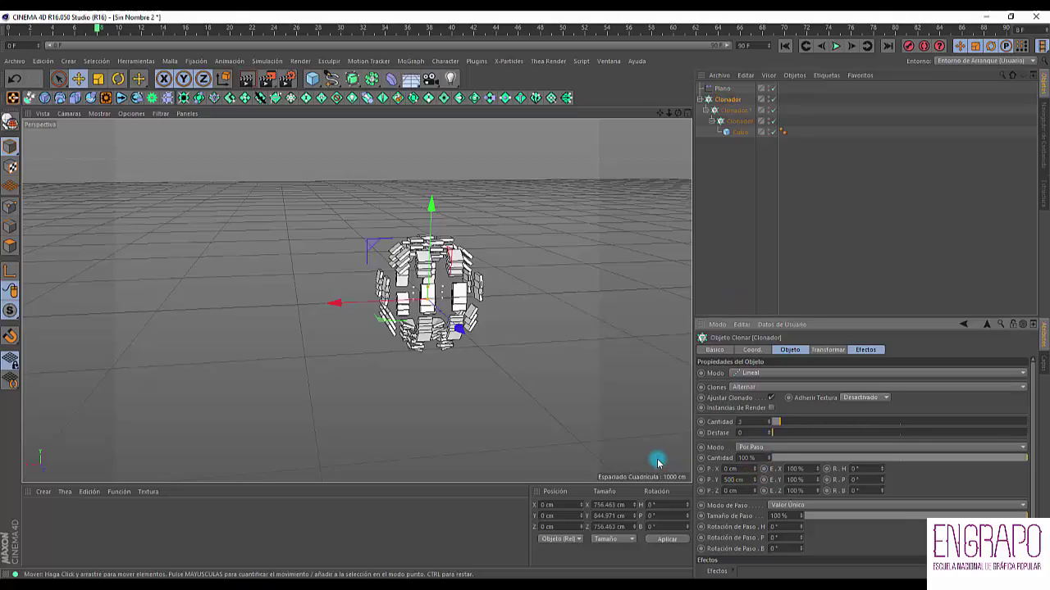
type("500")
key("Return")
type("4")
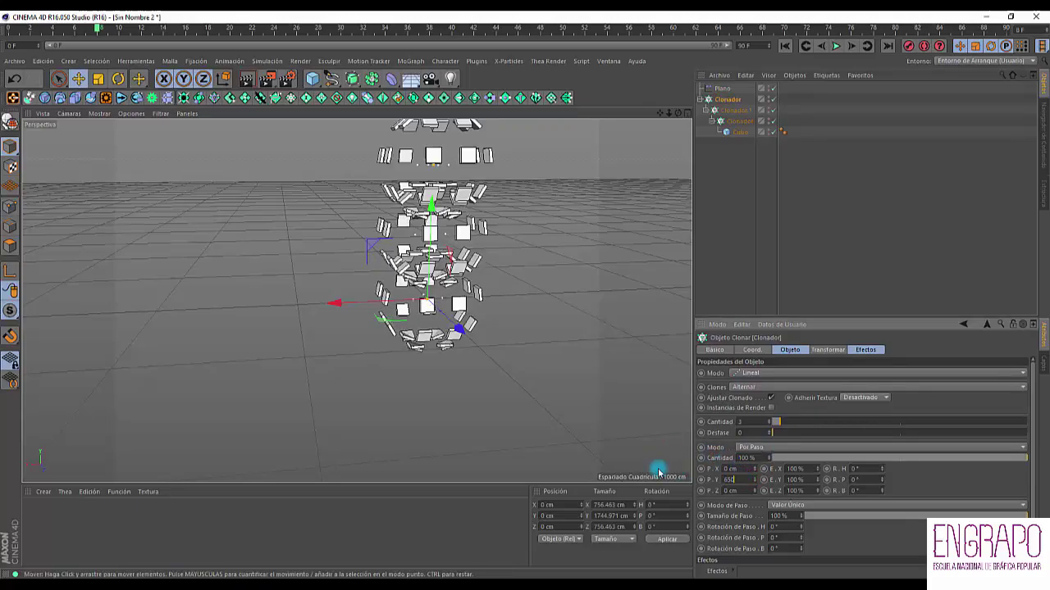
key("Return")
Step: Set the topmost Cloner's count to 16 and view the full column of cloned spheres
left_click_drag(789, 421, 813, 421)
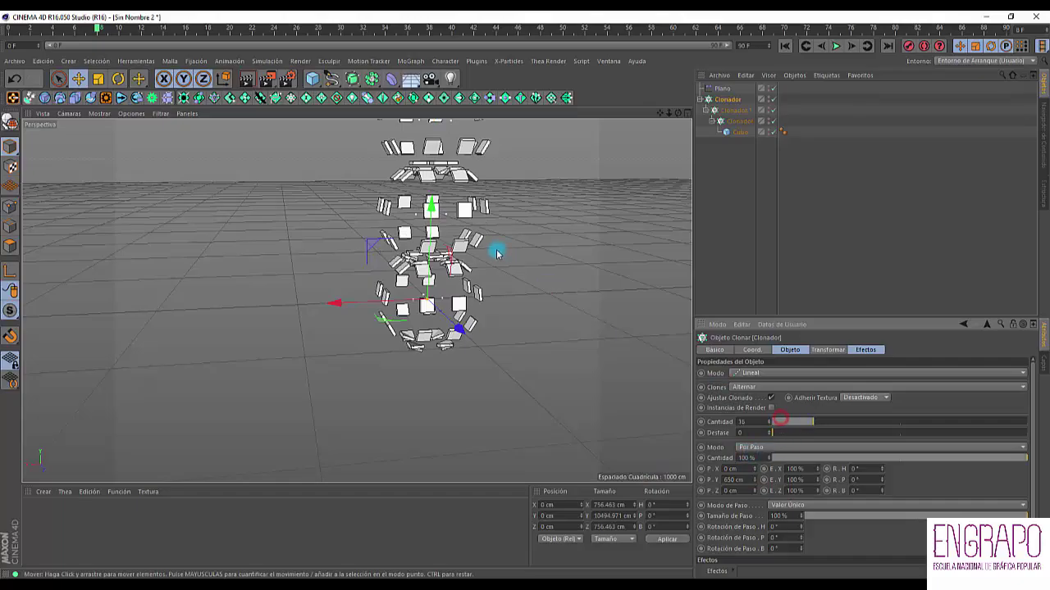
middle_click_drag(431, 286, 416, 295, "alt")
scroll(443, 271, "down", 4)
middle_click_drag(459, 218, 391, 284, "alt")
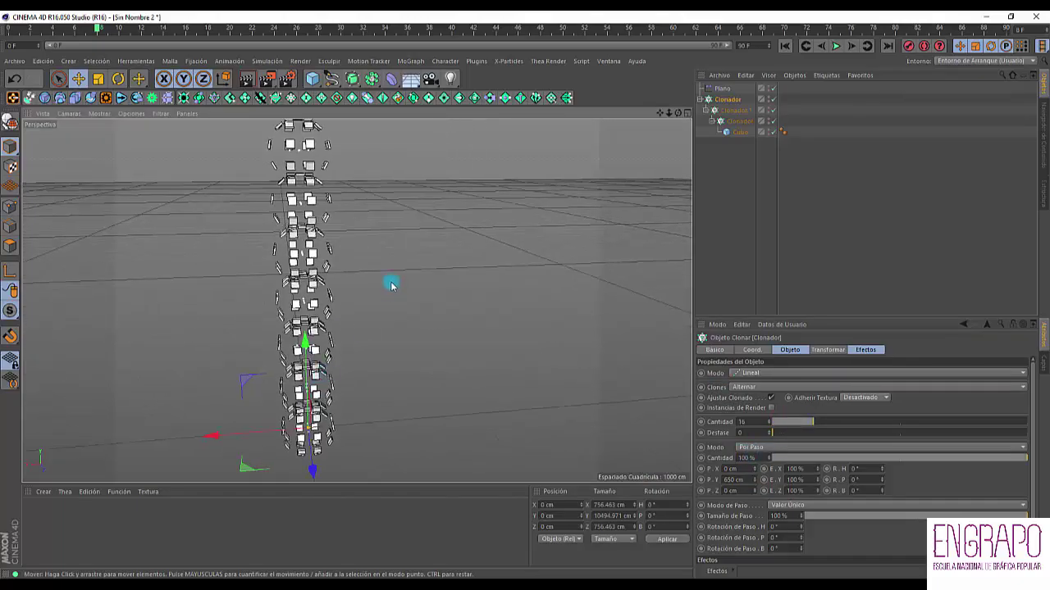
right_click_drag(391, 284, 342, 282, "alt")
mouse_move(342, 282)
left_mouse_down("alt")
mouse_move(436, 248)
mouse_move(525, 257)
left_mouse_up("alt")
right_click_drag(525, 258, 347, 238, "alt")
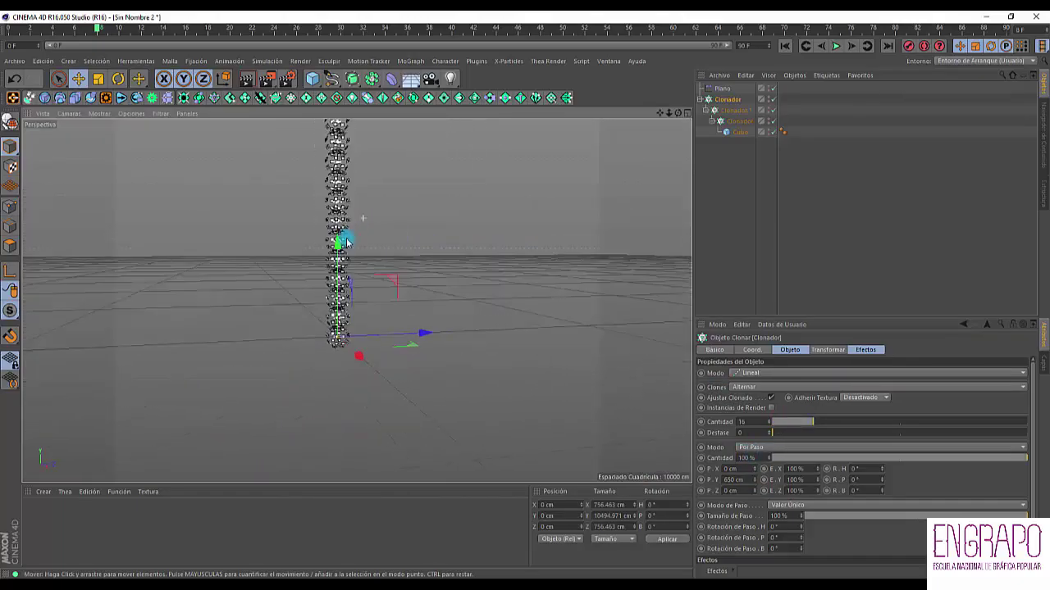
Step: Add a sphere primitive to the scene and set its radius to 50 cm
middle_click_drag(347, 238, 325, 385, "alt")
middle_click_drag(314, 302, 316, 247, "alt")
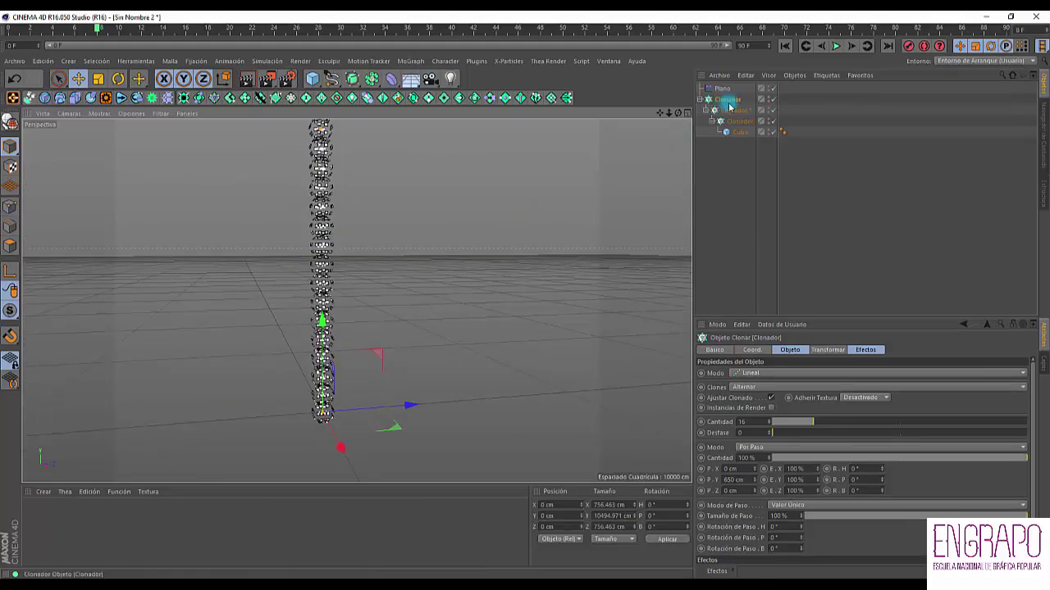
left_click(764, 148)
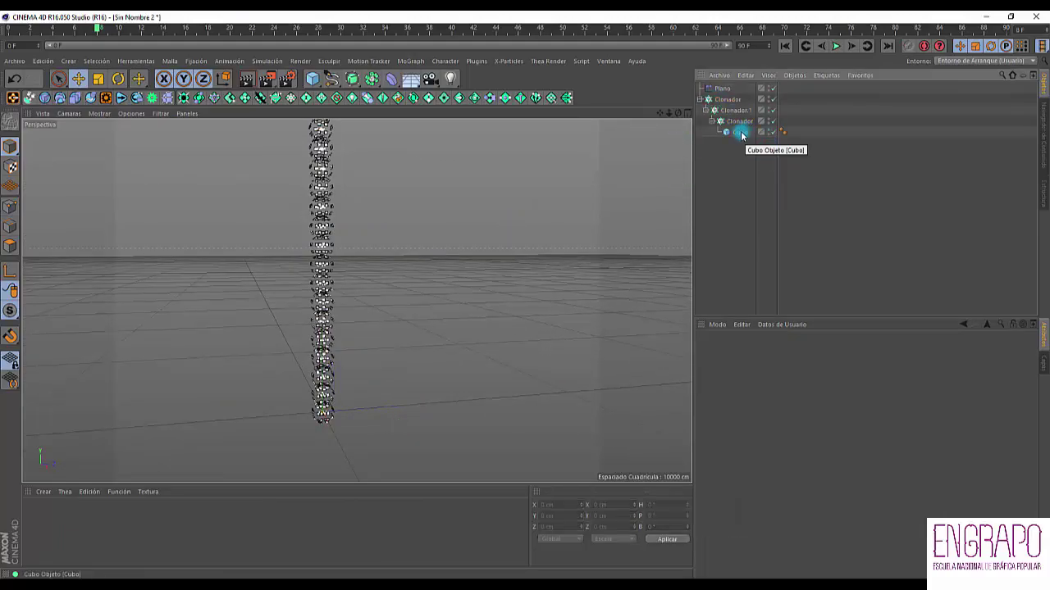
mouse_move(404, 243)
left_mouse_down("alt")
mouse_move(435, 257)
mouse_move(424, 227)
mouse_move(413, 256)
left_mouse_up("alt")
left_click(739, 120)
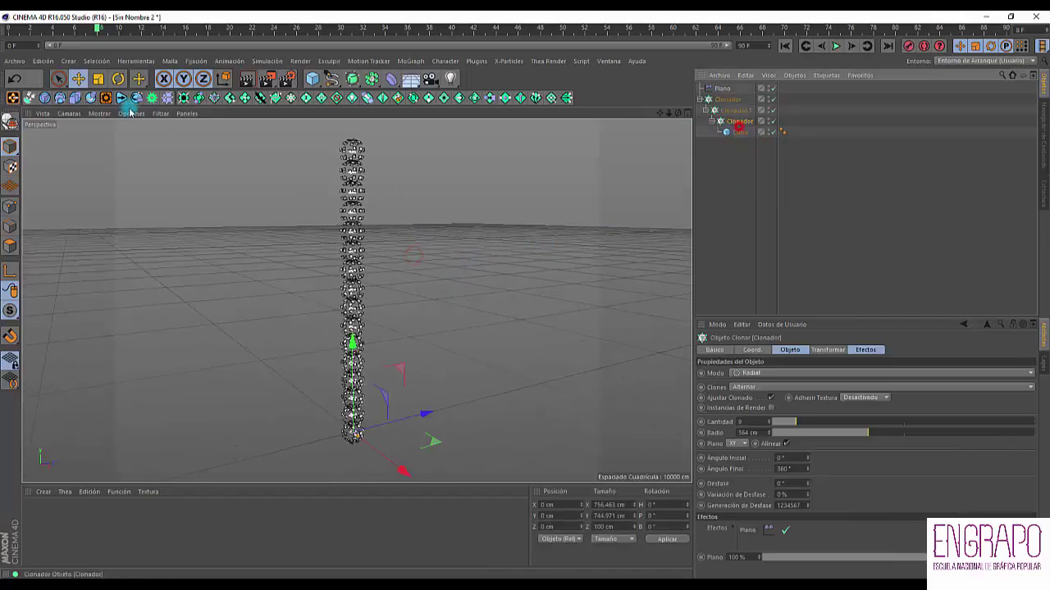
left_click(69, 60)
mouse_move(81, 82)
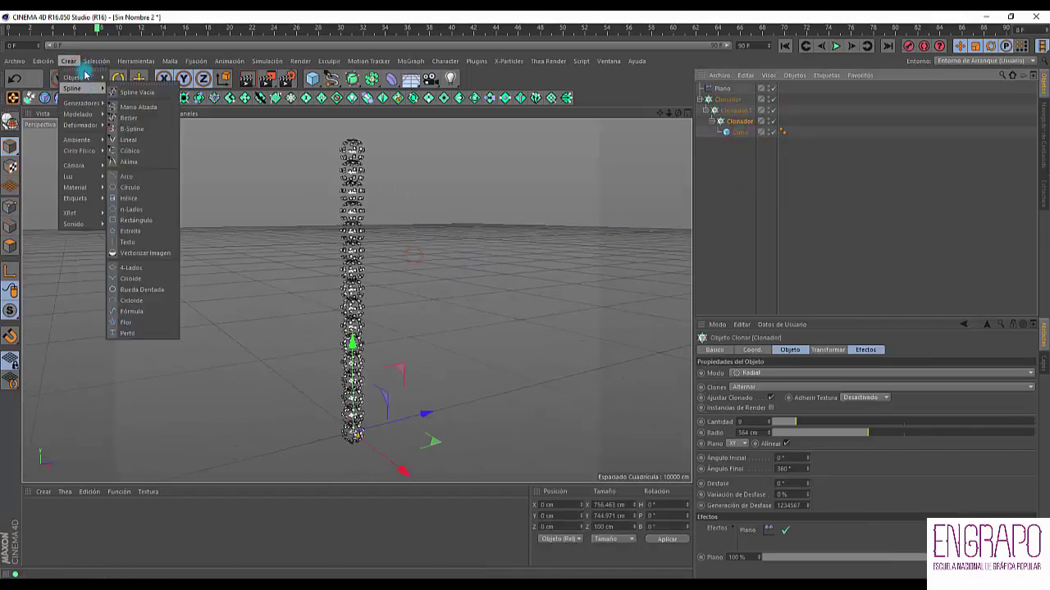
left_click(134, 182)
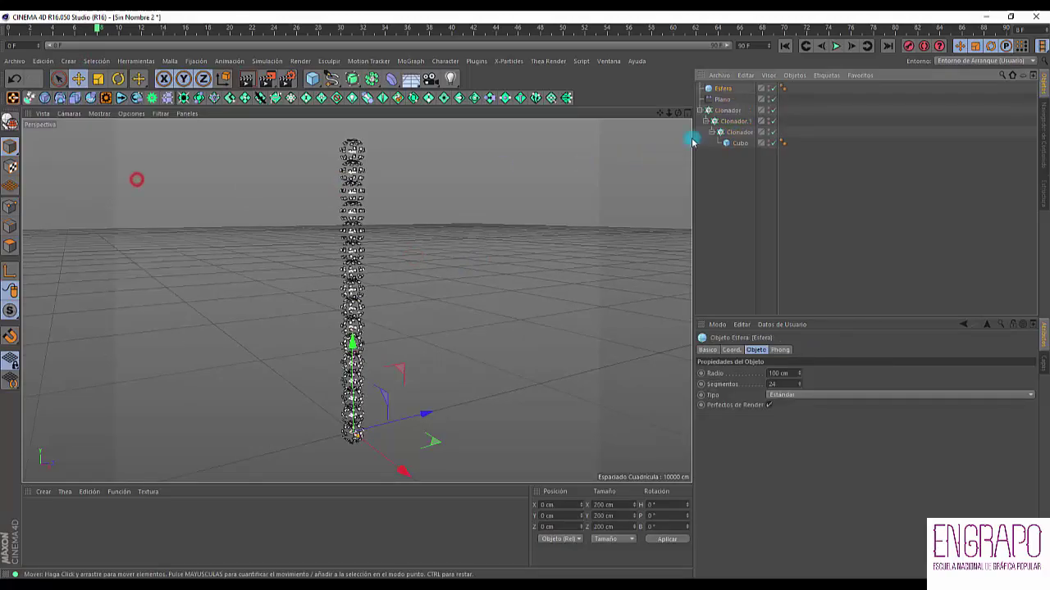
double_click(783, 373)
type("5")
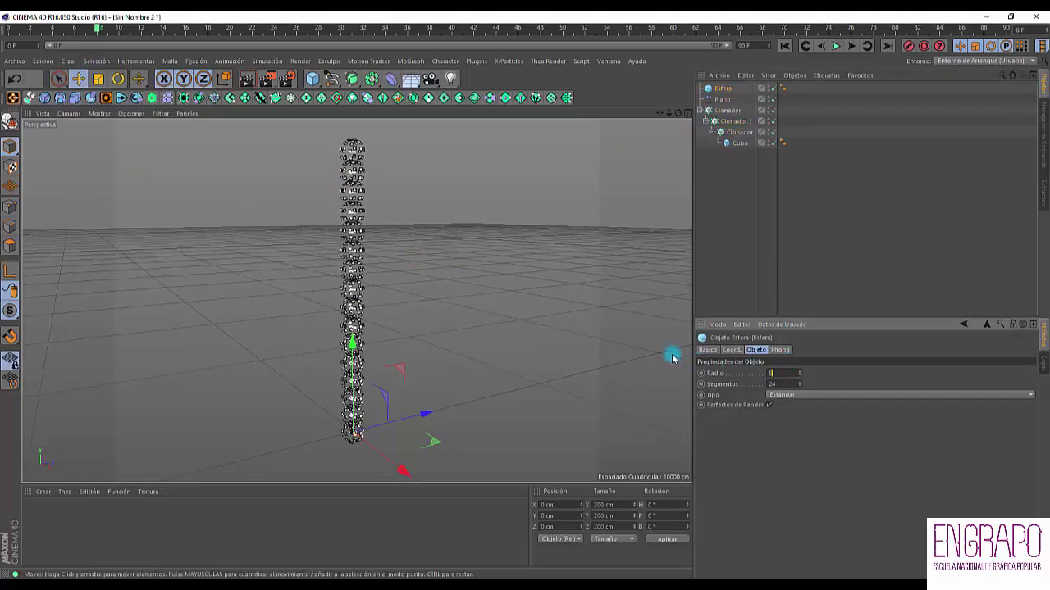
Step: Replace the cube inside the innermost Cloner with the sphere, moving the cube out of the hierarchy
left_click_drag(723, 87, 741, 217)
left_click(745, 174)
left_click(740, 216)
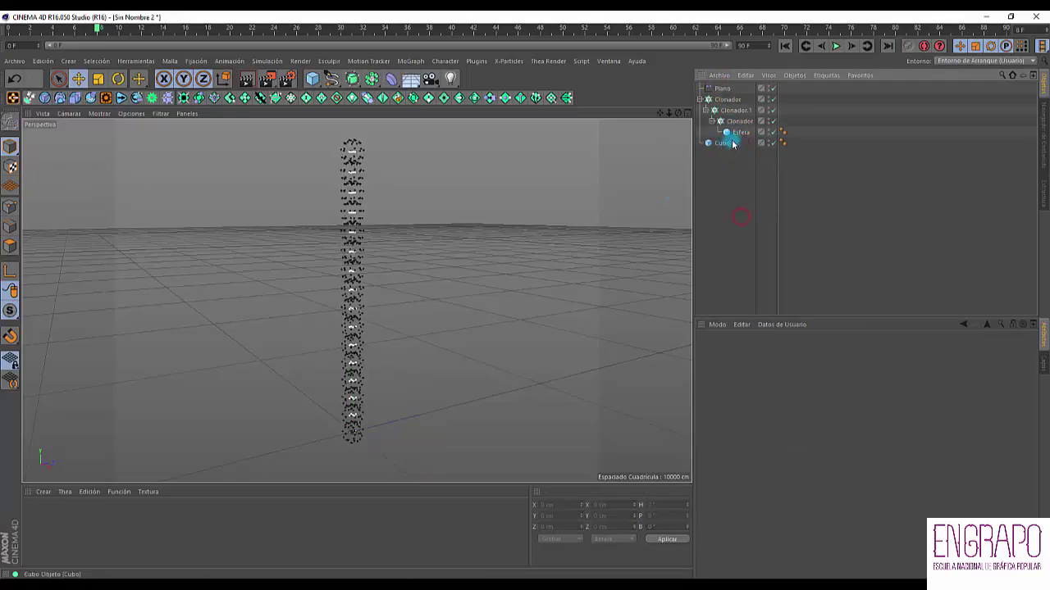
scroll(360, 269, "up", 3)
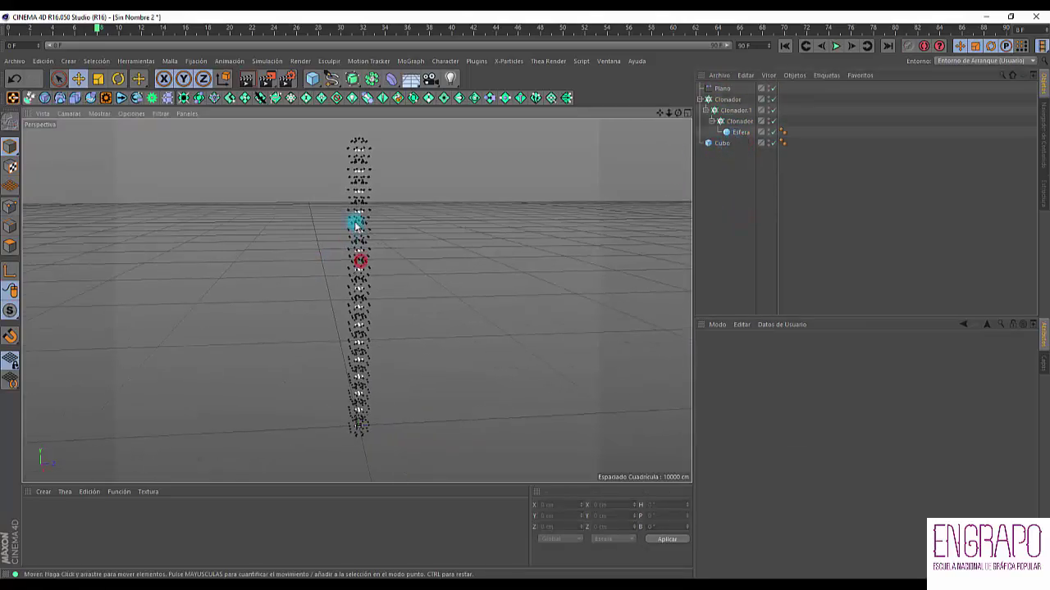
Step: Set the cloned sphere's radius to 150 cm
left_click(733, 133)
left_click(785, 373)
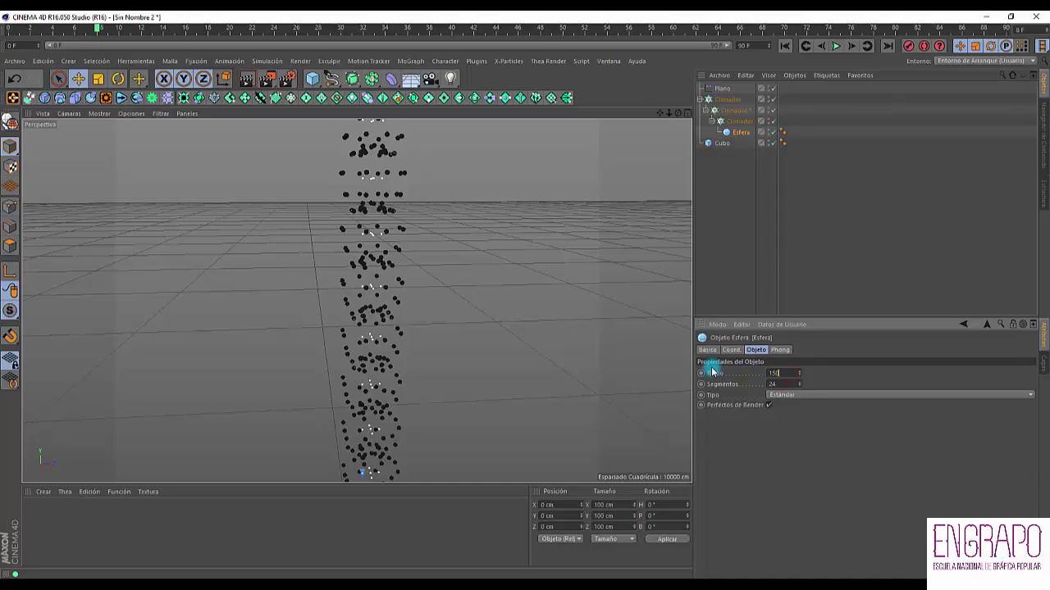
type("150")
key("Return")
mouse_move(410, 297)
left_mouse_down("alt")
mouse_move(415, 288)
mouse_move(332, 402)
mouse_move(421, 290)
left_mouse_up("alt")
Step: Review the nested Cloners and the column of spheres, and delete every object in the scene
left_click(729, 167)
left_click(736, 121)
left_click(735, 109)
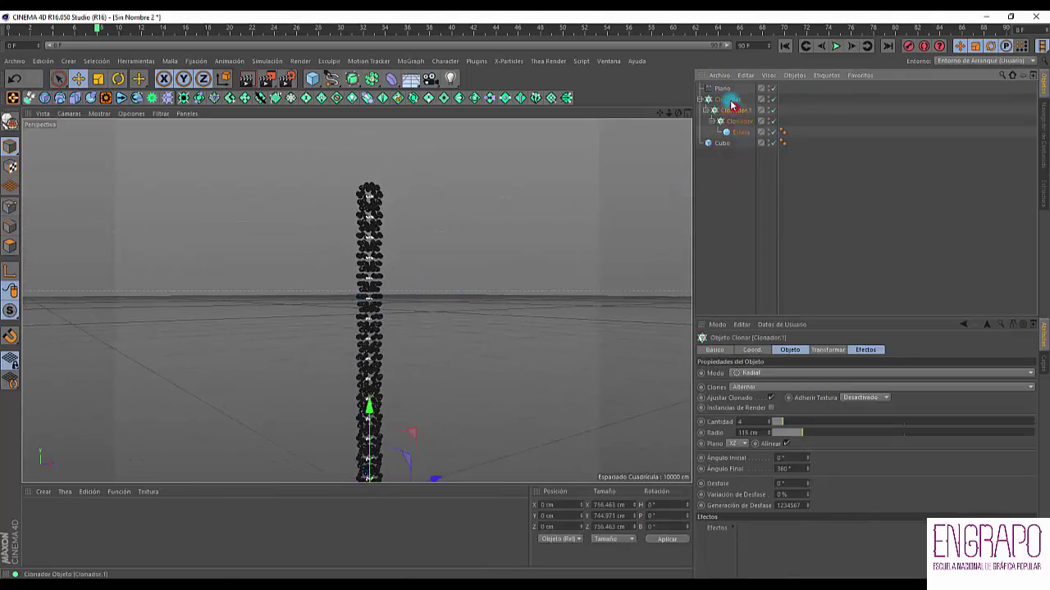
left_click(728, 99)
left_click_drag(487, 235, 283, 361, "alt")
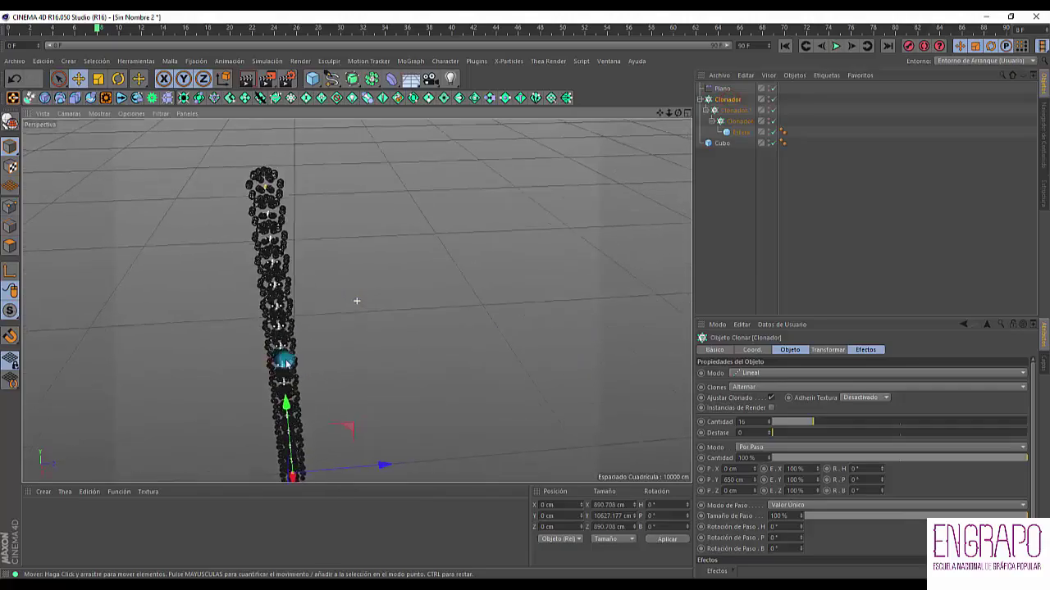
scroll(293, 276, "up", 5)
mouse_move(304, 266)
left_mouse_down("alt")
mouse_move(325, 234)
mouse_move(410, 214)
mouse_move(304, 211)
mouse_move(235, 339)
mouse_move(274, 286)
mouse_move(325, 292)
left_mouse_up("alt")
left_click_drag(760, 191, 704, 65)
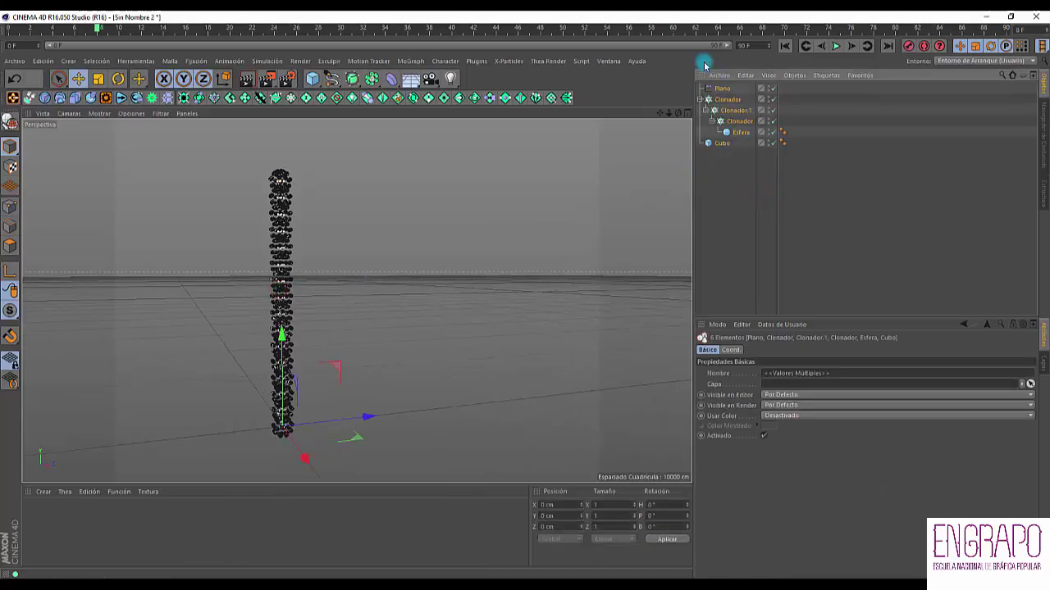
key("Delete")
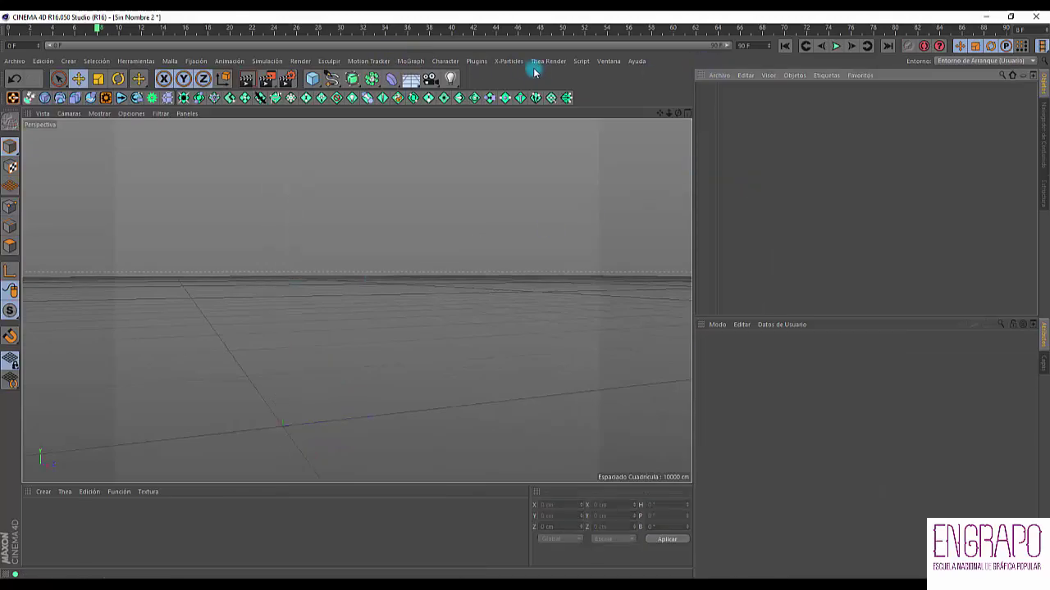
Step: Switch to the open document preEjercicio1_2.c4d and examine the shield's escudo_Clonador and its child cube
left_click(608, 62)
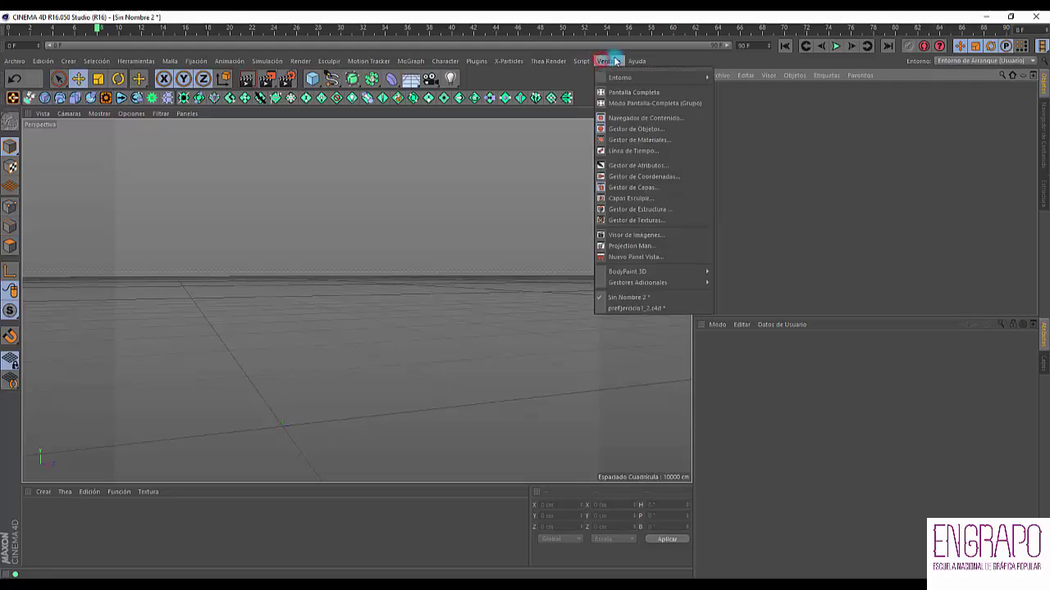
left_click(638, 309)
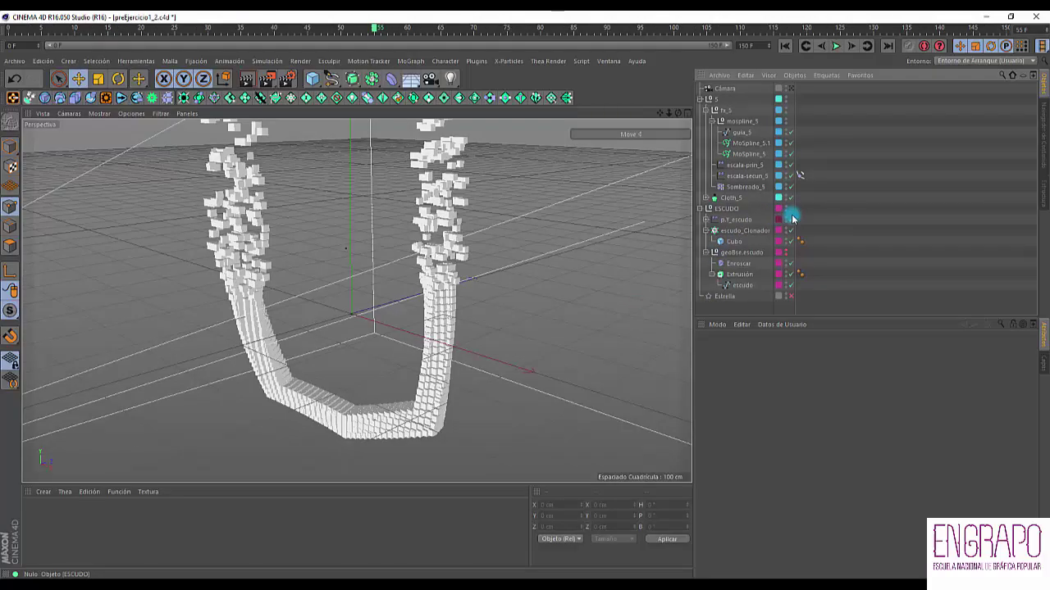
left_click(841, 220)
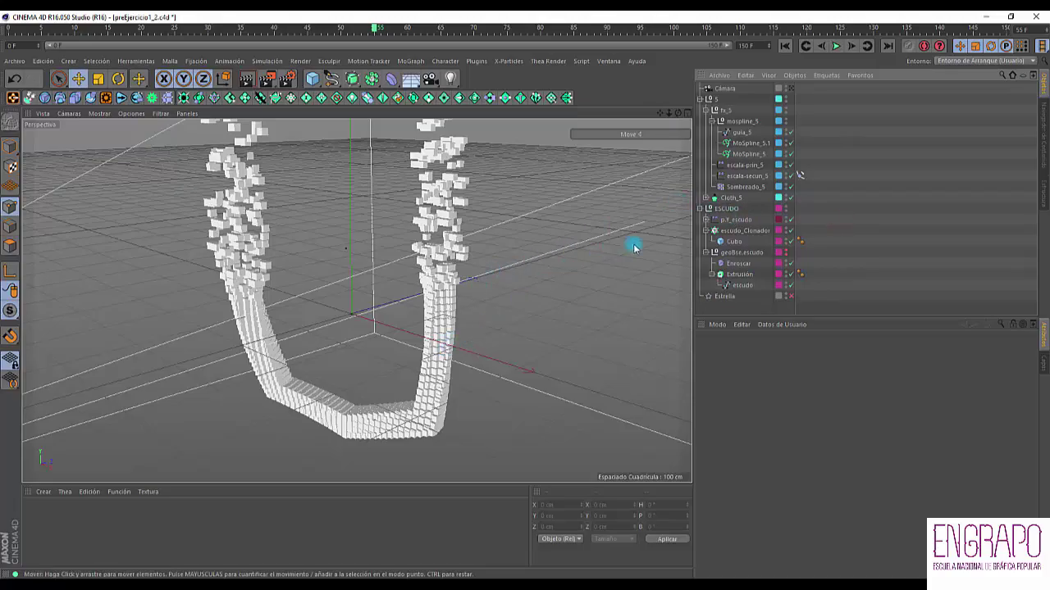
left_click(759, 231)
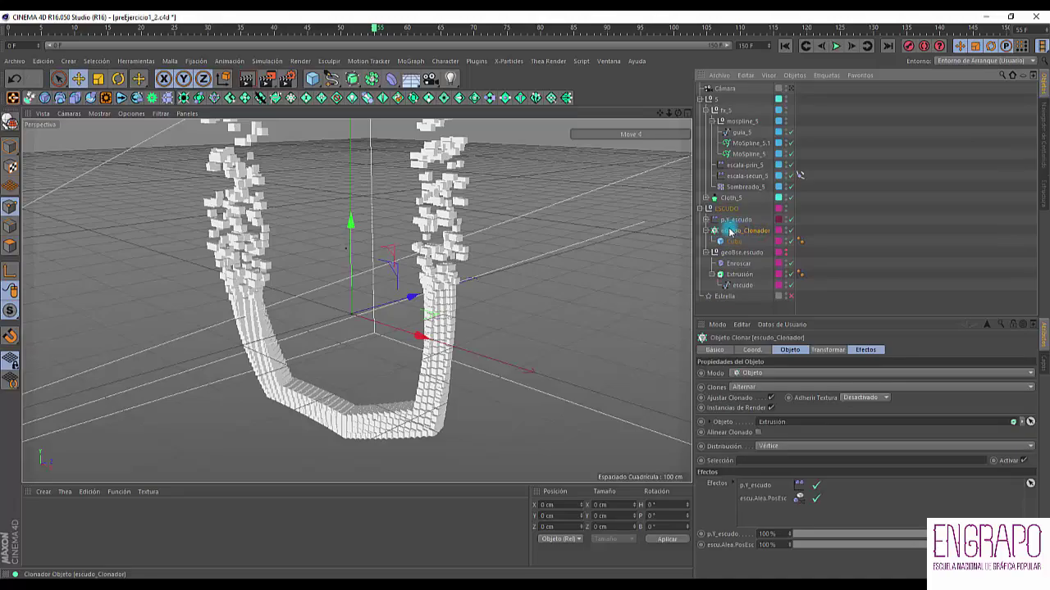
left_click(733, 242)
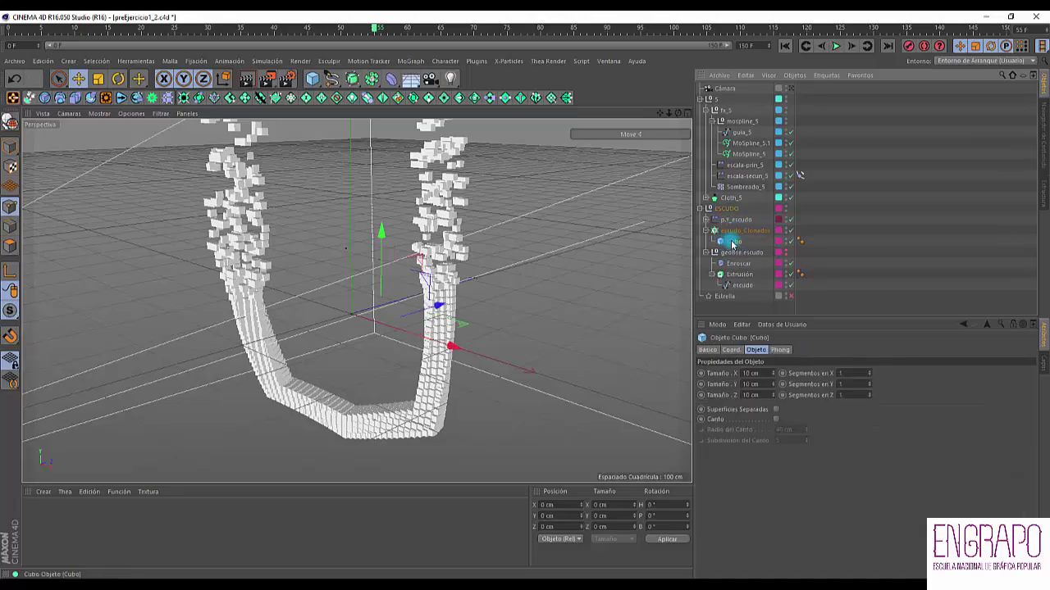
left_click(740, 232)
Step: Disable the p.Y_escudo and escu.Area.PosEsc effectors on escudo_Clonador
left_click(877, 351)
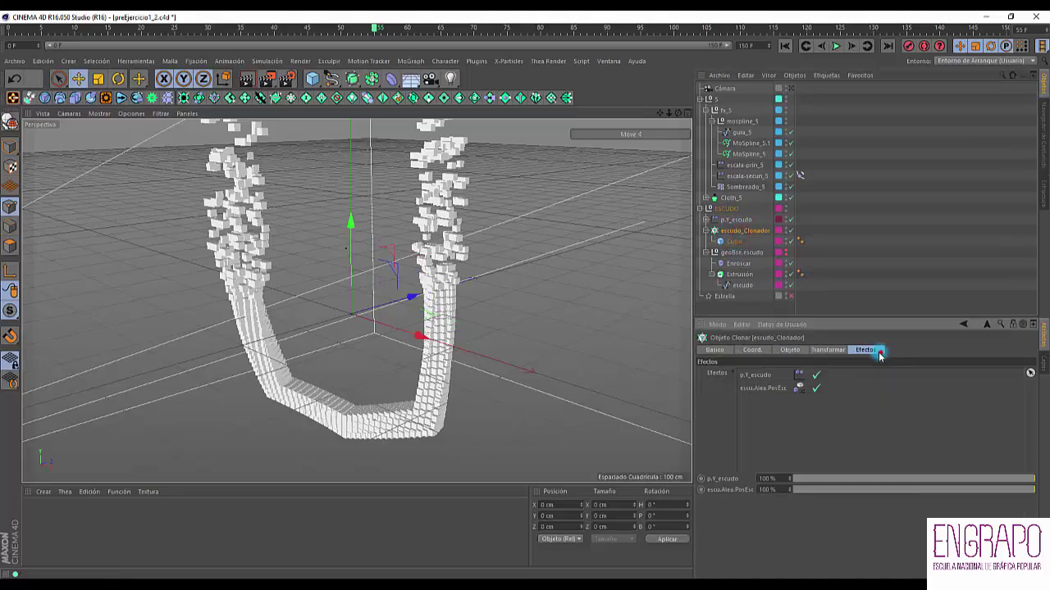
left_click(815, 377)
left_click(814, 388)
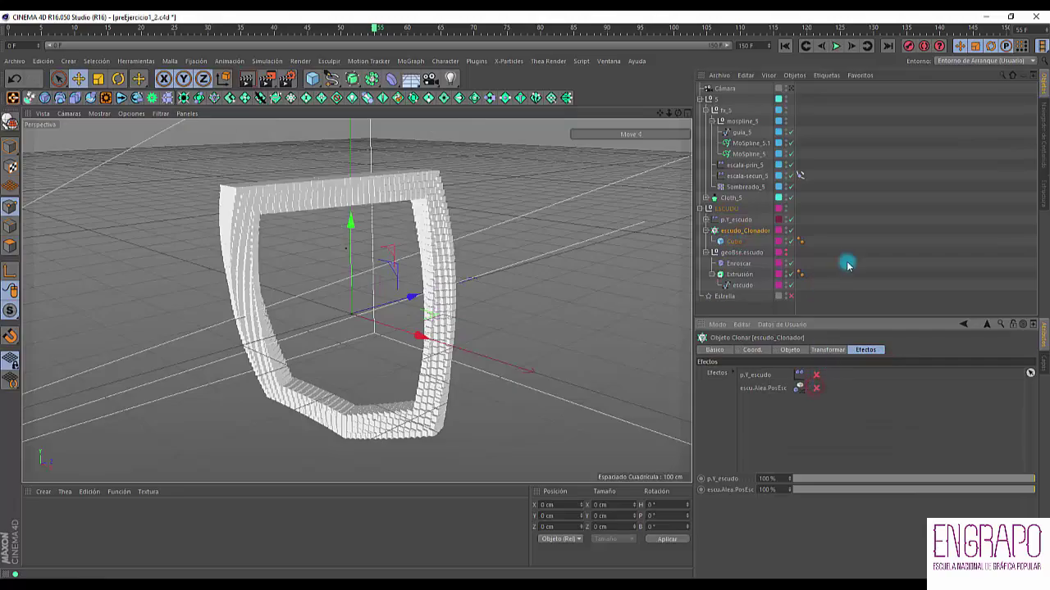
Step: Disable the Enroscar deformer on the shield's base geometry and move the timeline to frame 14
left_click(898, 238)
left_click(751, 231)
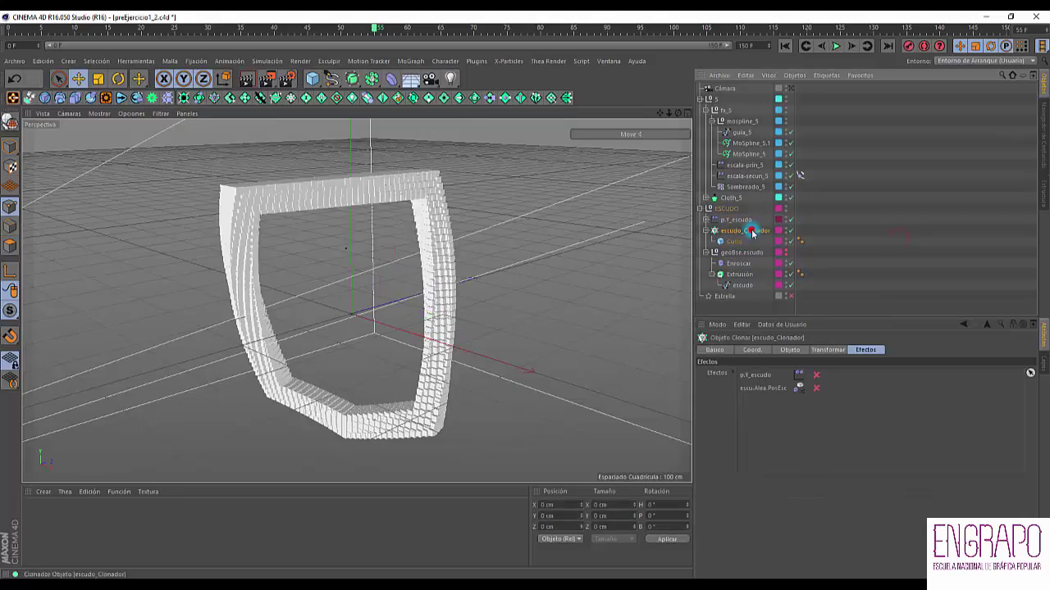
left_click(836, 265)
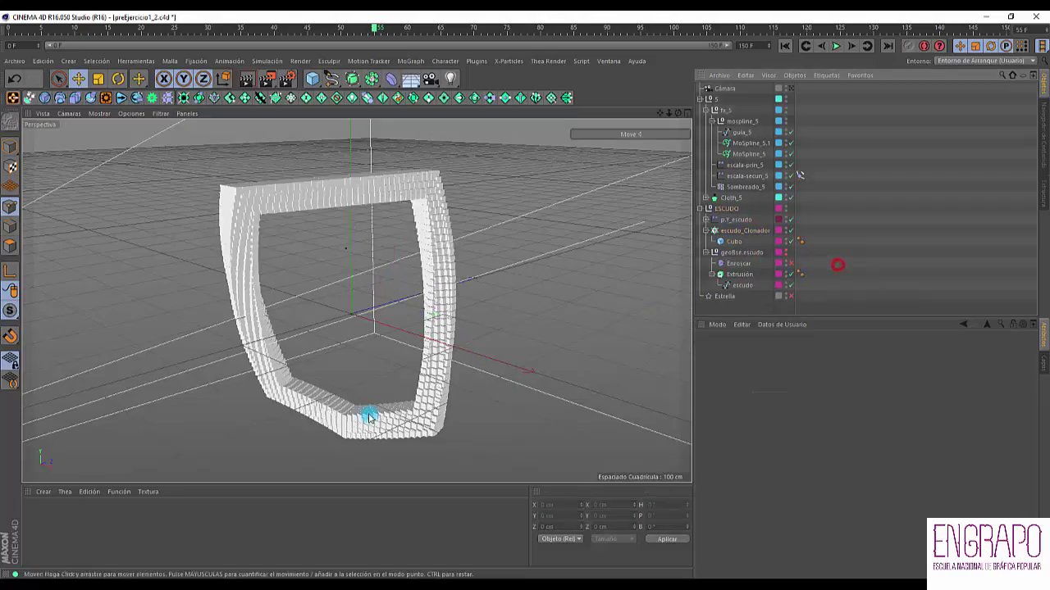
left_click(39, 30)
left_click(104, 33)
left_click_drag(372, 257, 460, 328, "alt")
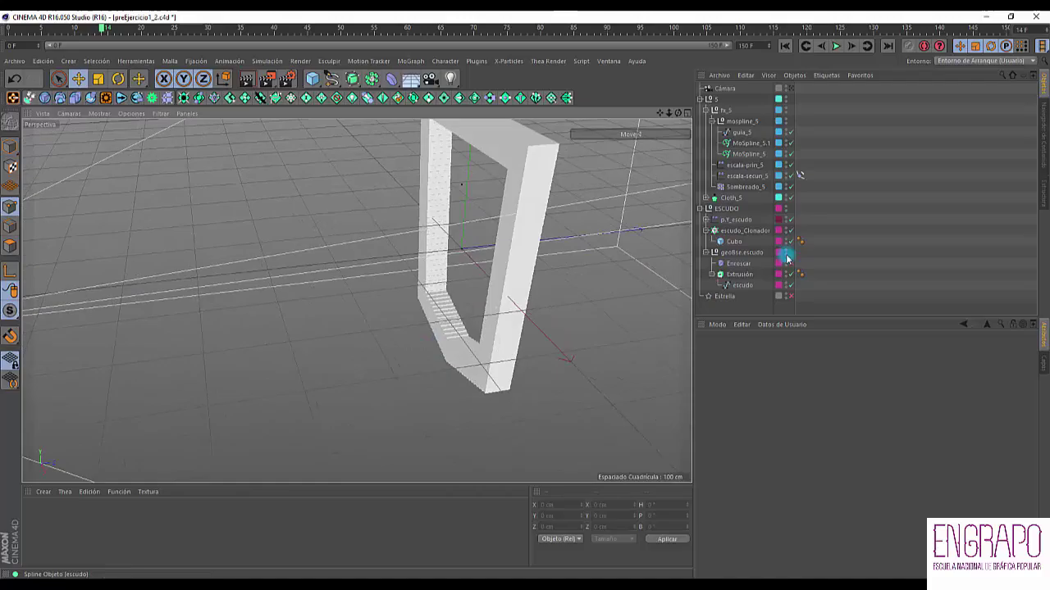
Step: Examine escudo_Clonador's Objeto mode, its 10 cm child cube and the settings of the linked Extrusión object
left_click(734, 230)
left_click(786, 349)
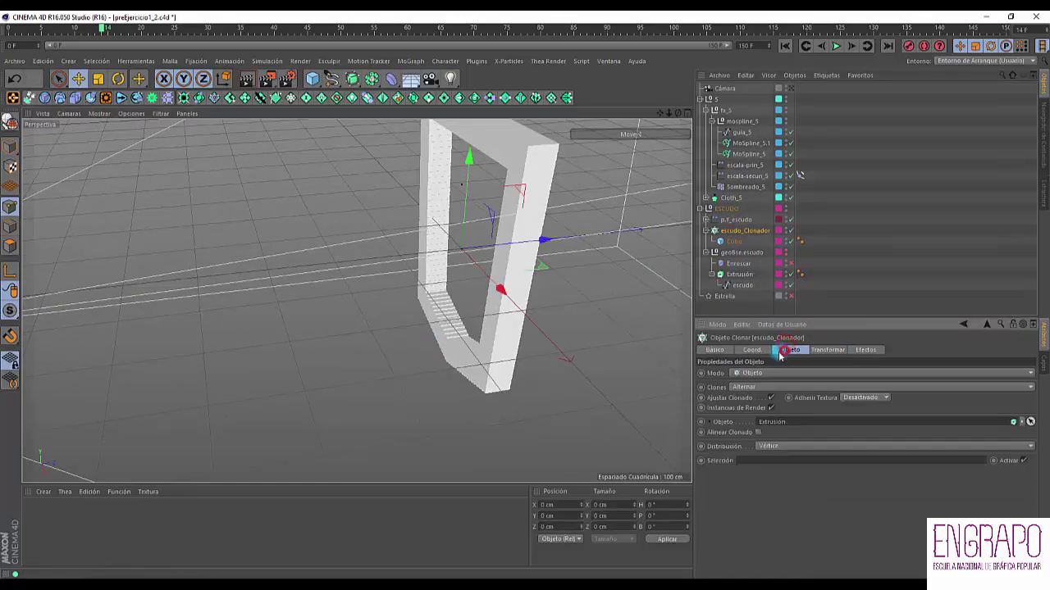
left_click(749, 374)
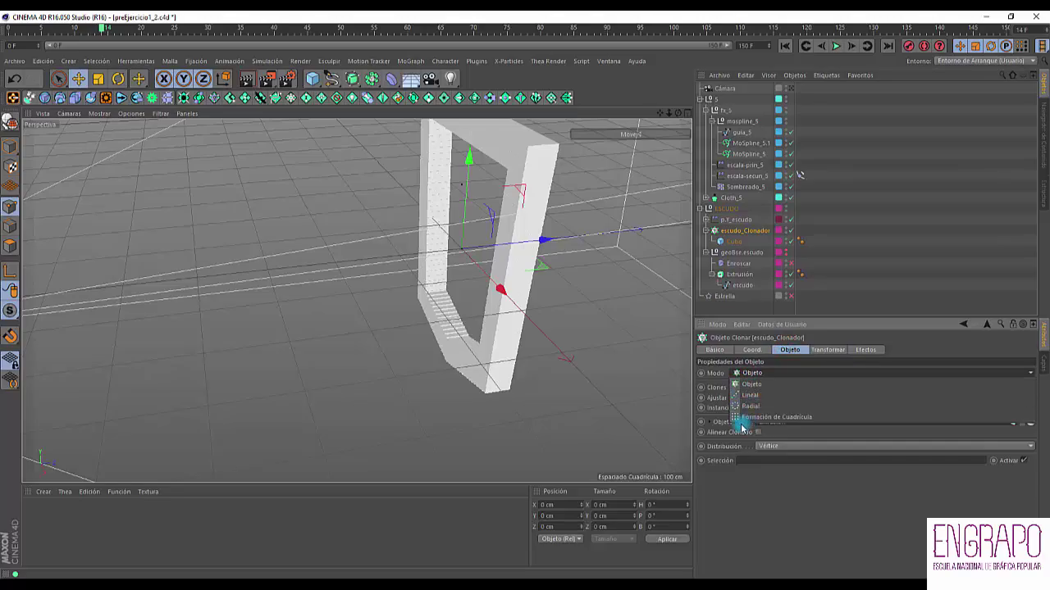
left_click(748, 383)
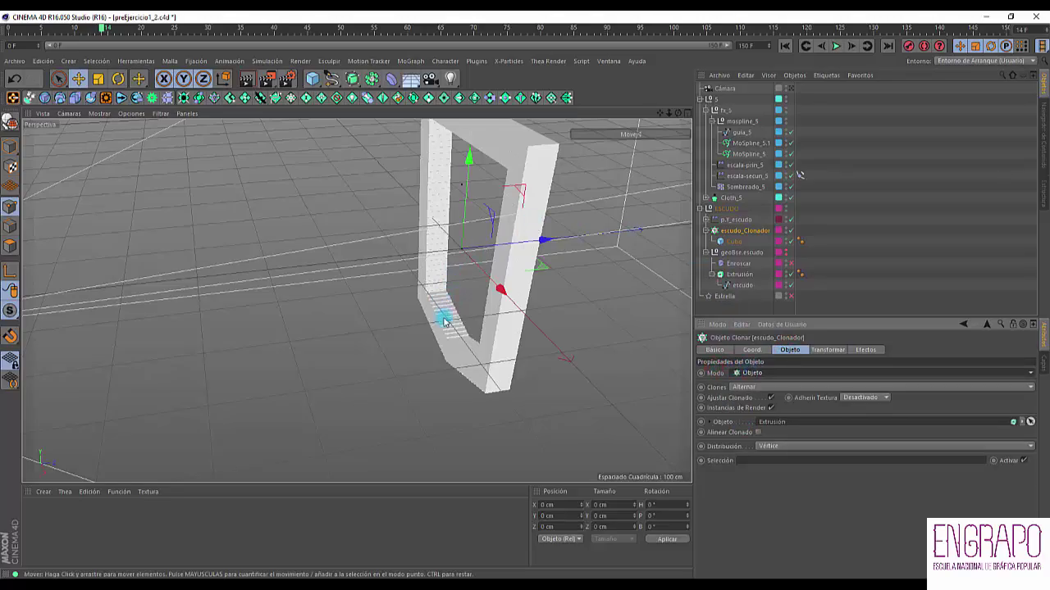
left_click_drag(447, 325, 592, 242, "alt")
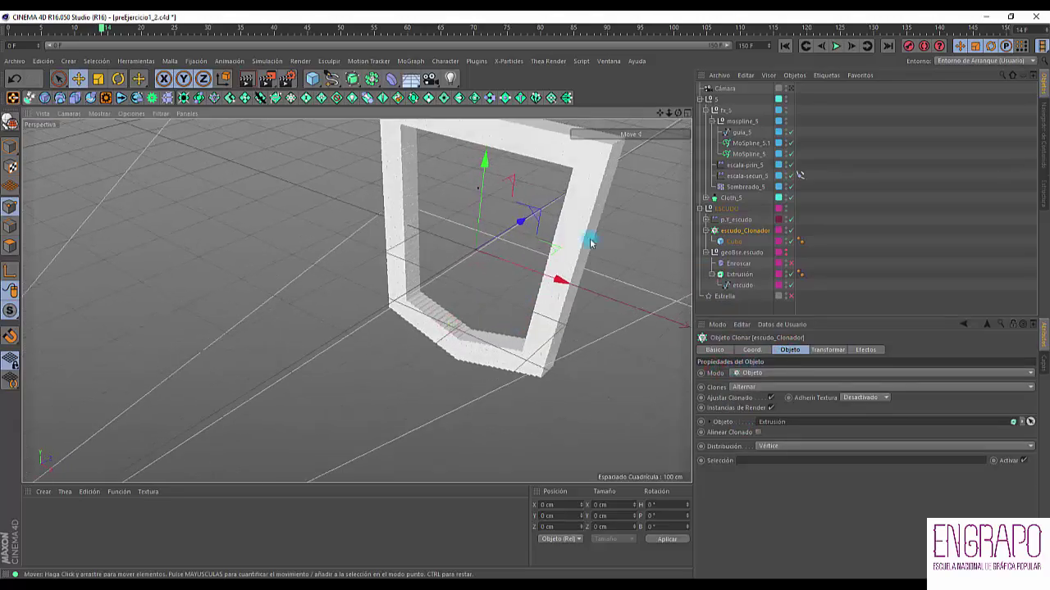
left_click(730, 244)
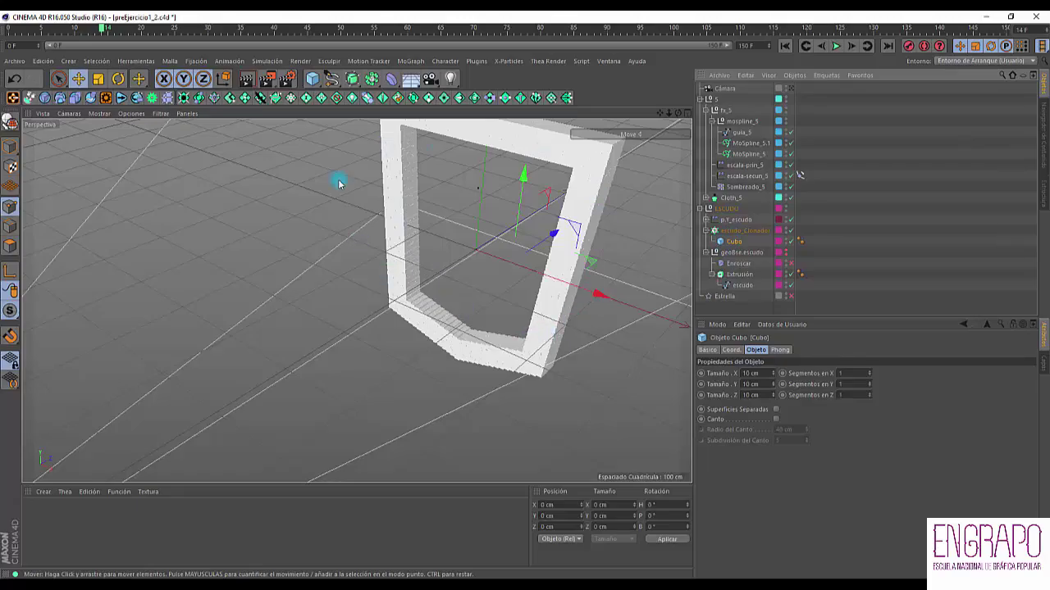
left_click(726, 274)
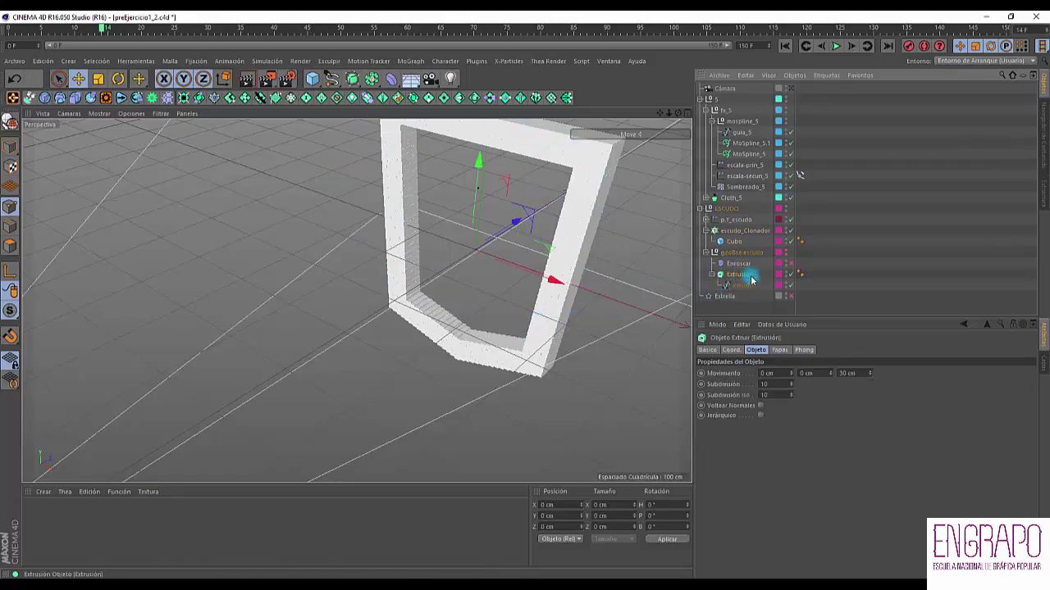
Step: Switch back to the empty document Sin Nombre 2 and add a torus primitive
left_click(608, 62)
left_click(611, 62)
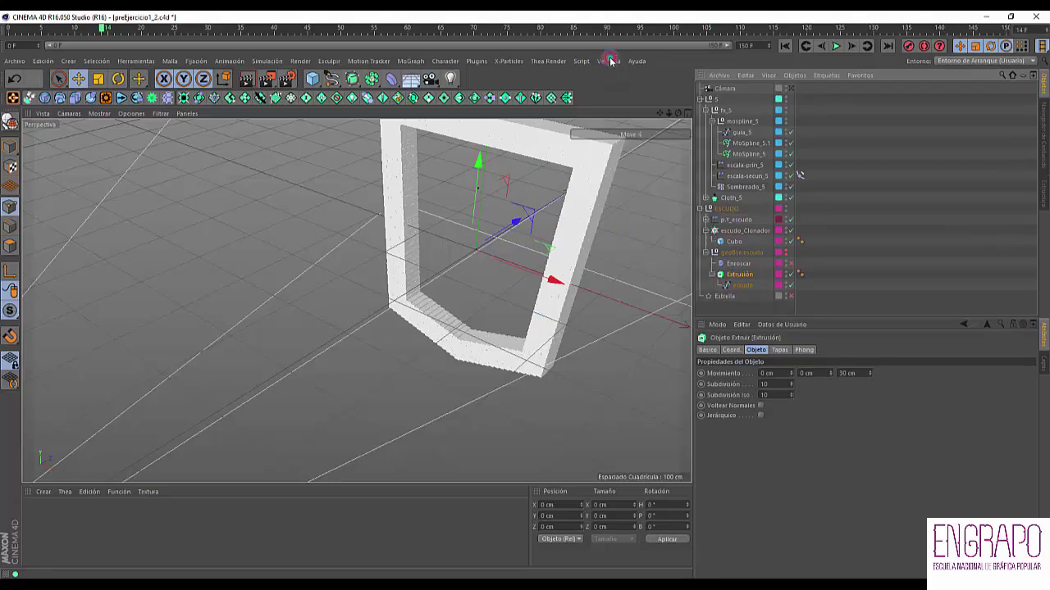
left_click(656, 289)
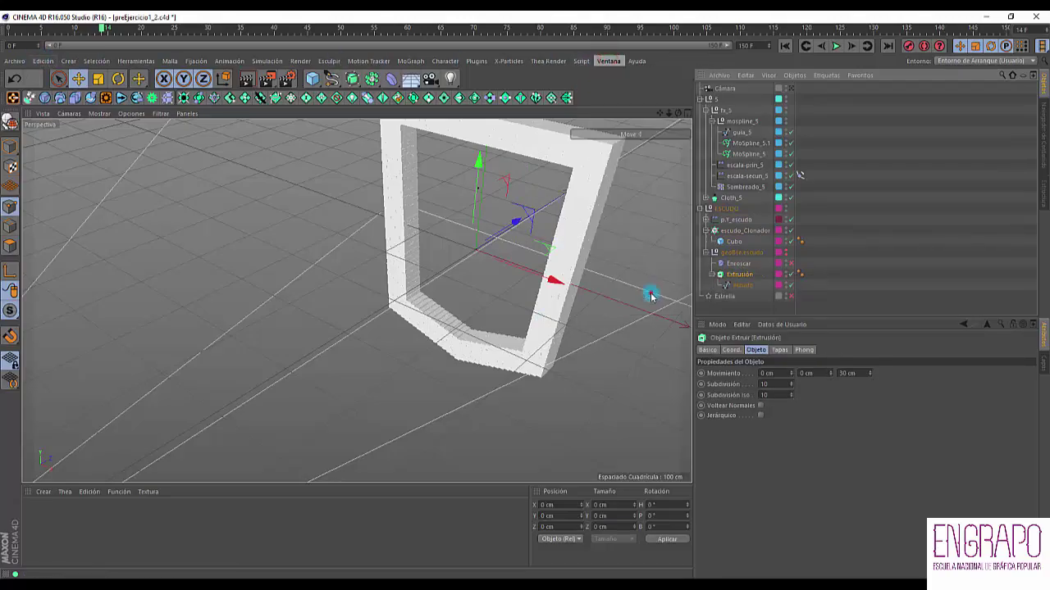
left_click(789, 213)
left_click(68, 60)
mouse_move(82, 77)
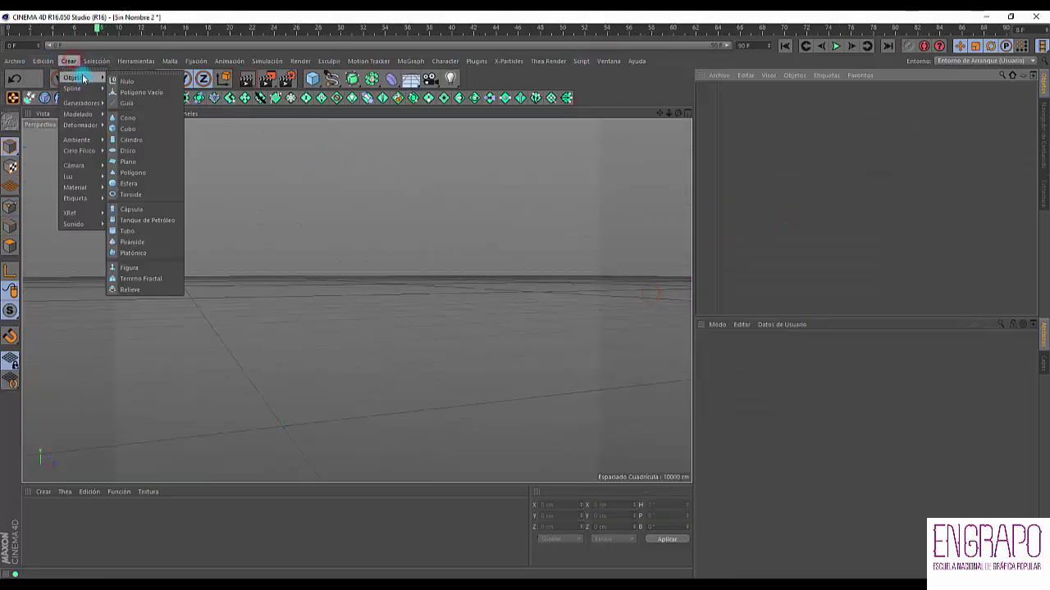
left_click(148, 193)
Step: Set the torus's ring radius to 650 cm and its tube radius to 150 cm
left_click_drag(363, 340, 405, 328, "alt")
left_click_drag(273, 448, 291, 429, "alt")
left_click_drag(795, 375, 702, 374)
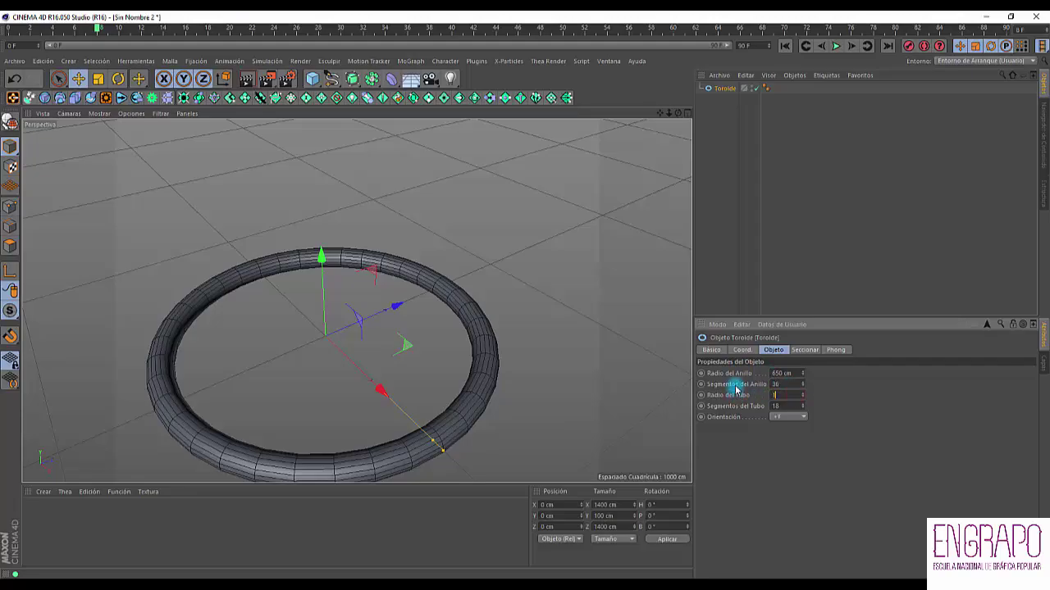
left_click(736, 390)
mouse_move(500, 312)
left_mouse_down("alt")
mouse_move(514, 288)
mouse_move(487, 309)
left_mouse_up("alt")
right_click_drag(486, 308, 438, 277, "alt")
left_click_drag(438, 276, 356, 261, "alt")
middle_click_drag(437, 281, 503, 302, "alt")
left_click_drag(379, 331, 407, 328, "alt")
right_click_drag(375, 311, 386, 301, "alt")
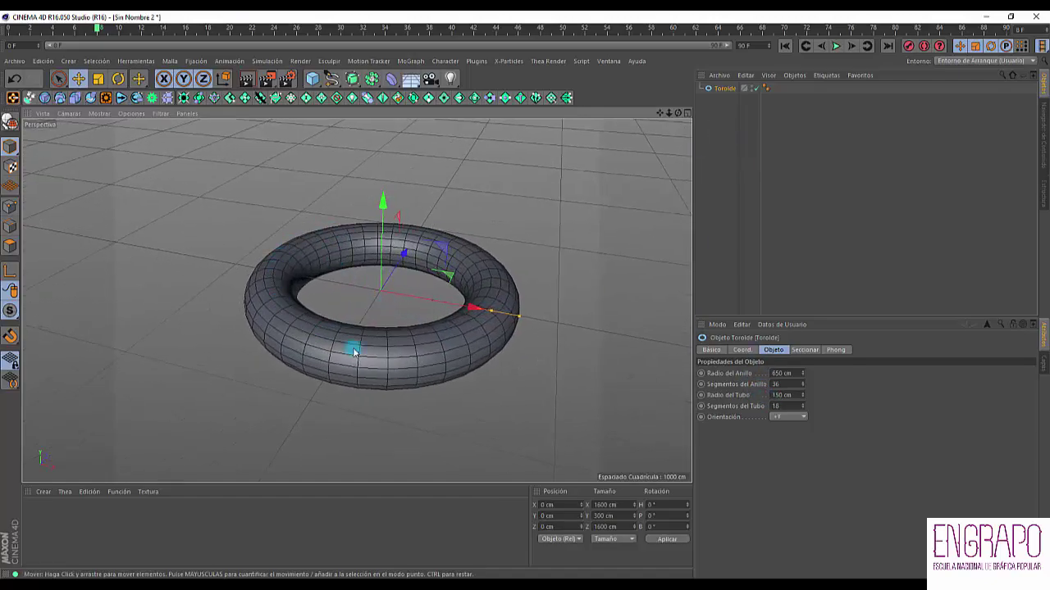
left_click(725, 89)
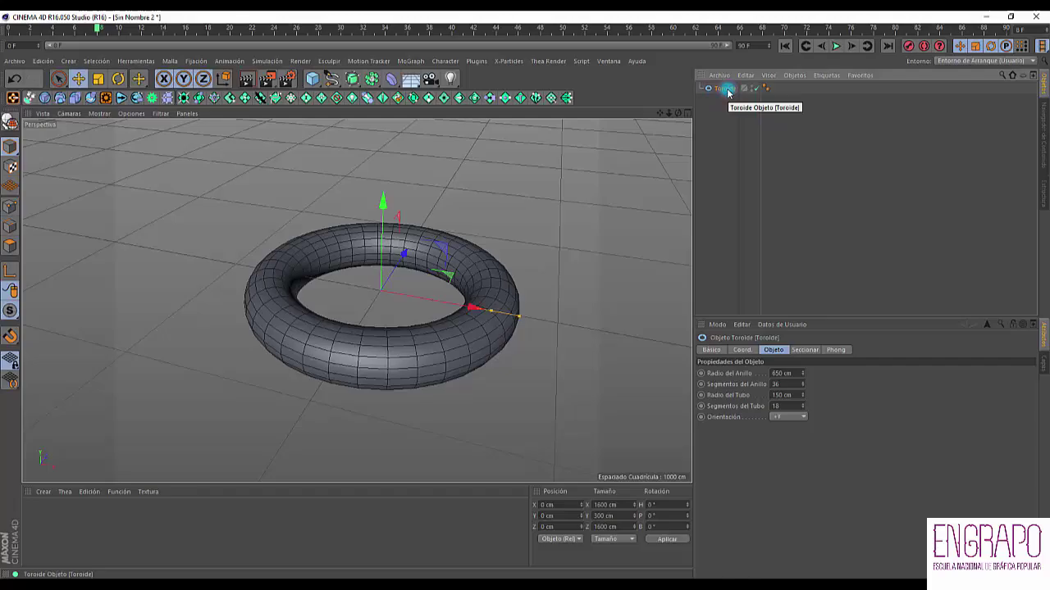
Step: Rename the torus as GEO.ref
double_click(726, 90)
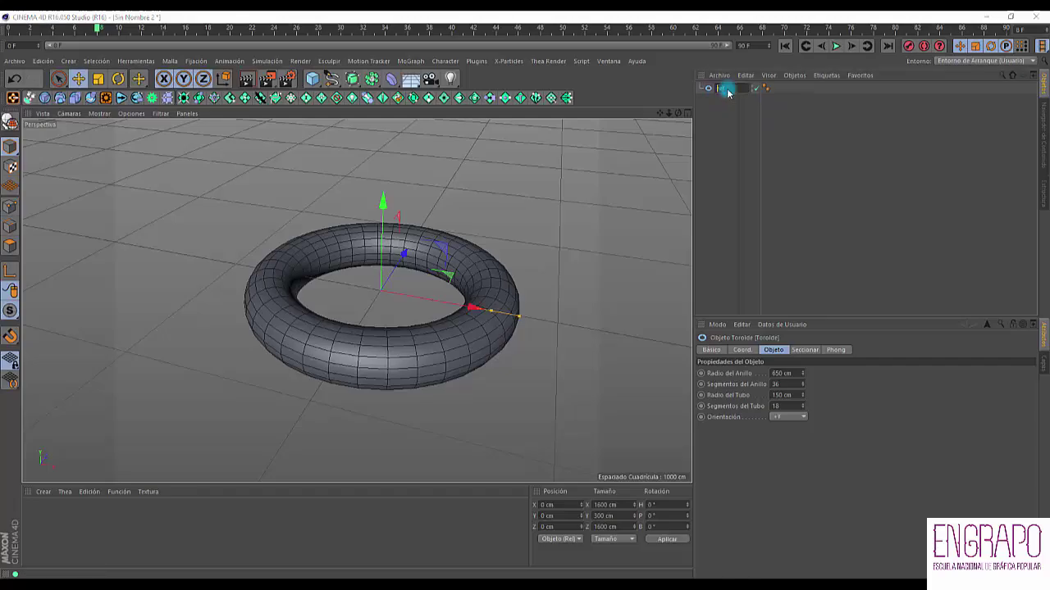
type("GEO.ref")
key("Return")
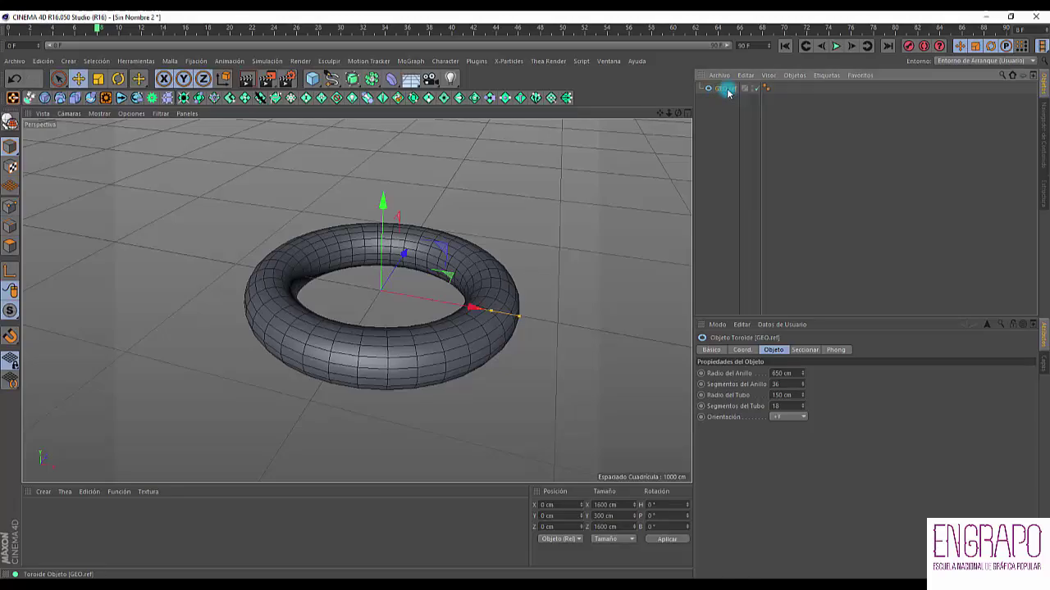
Step: Add a MoGraph Cloner and a cube primitive to the scene
left_click(445, 60)
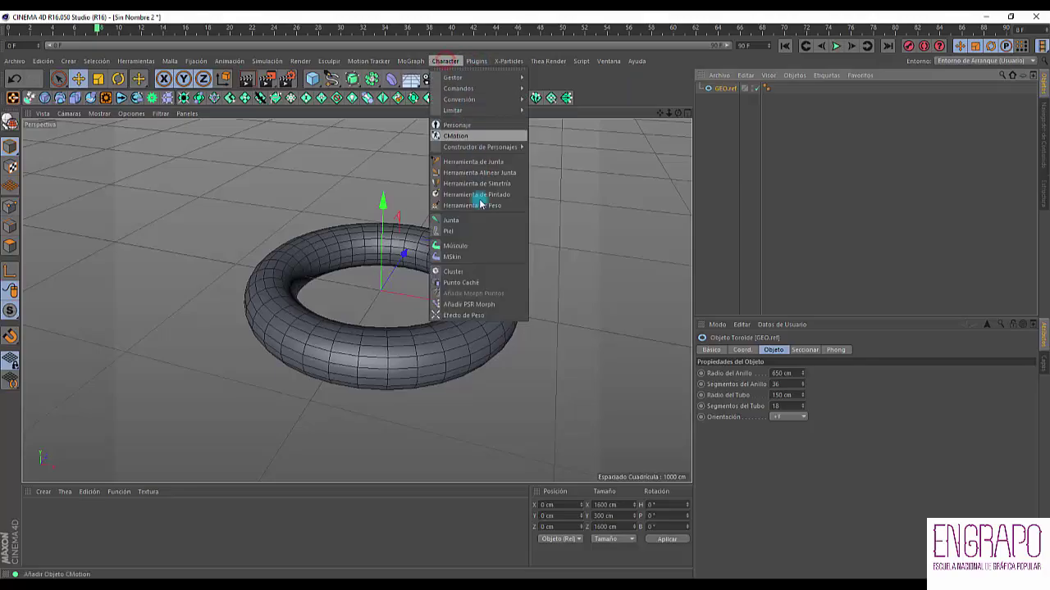
mouse_move(410, 61)
left_click(437, 147)
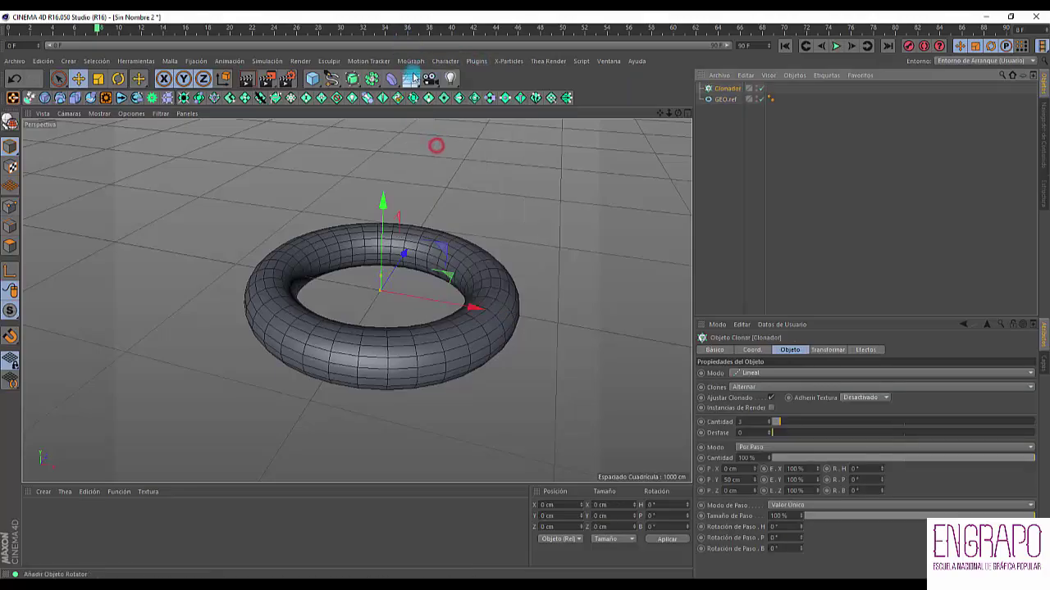
left_click(70, 62)
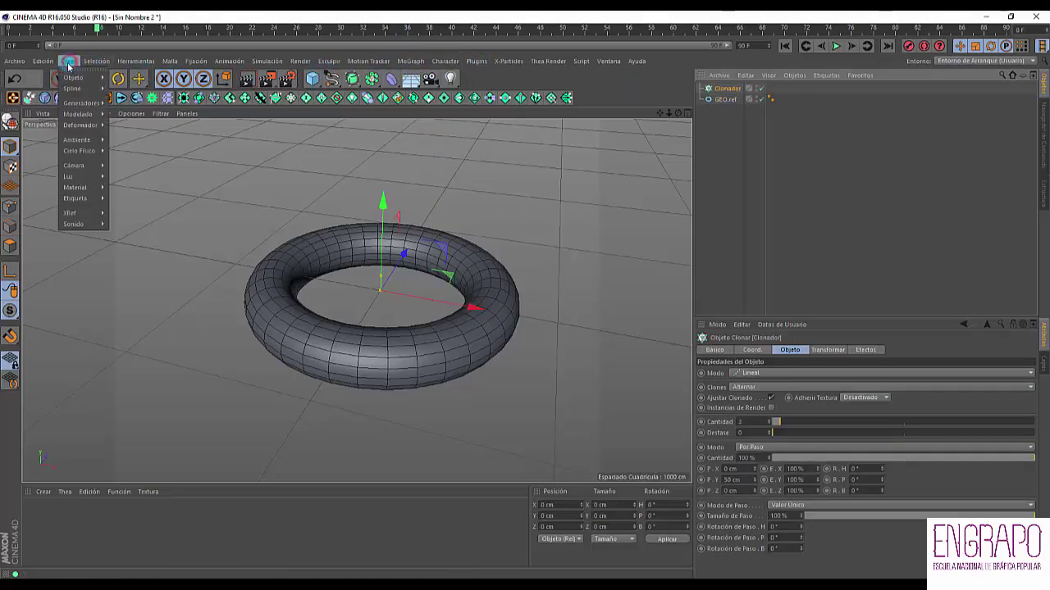
mouse_move(72, 79)
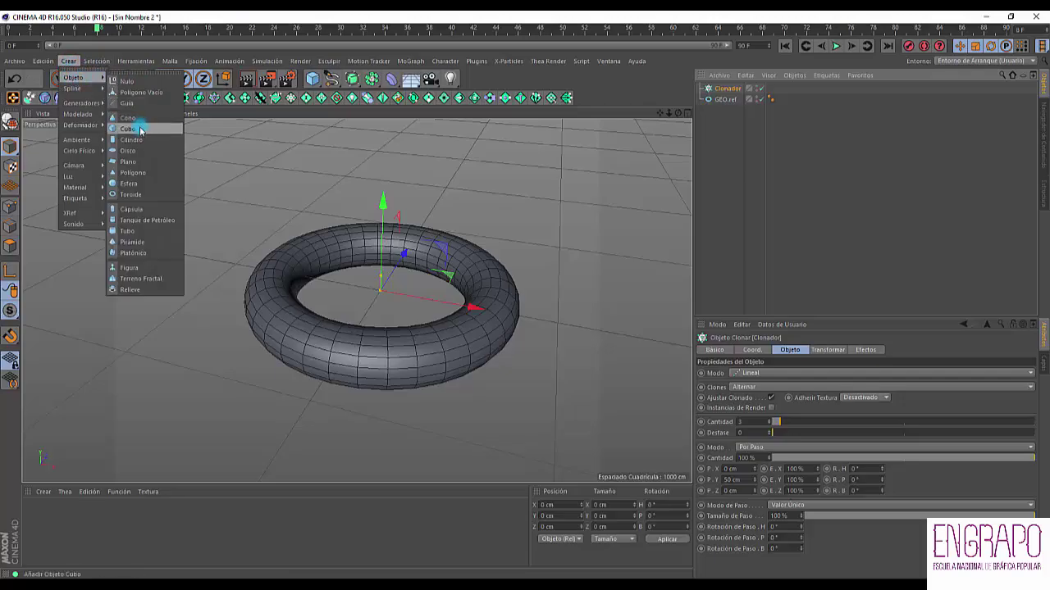
left_click(136, 130)
Step: Set the cube's X, Y and Z sizes to 50 cm each
mouse_move(415, 253)
left_mouse_down("alt")
mouse_move(347, 241)
mouse_move(405, 250)
left_mouse_up("alt")
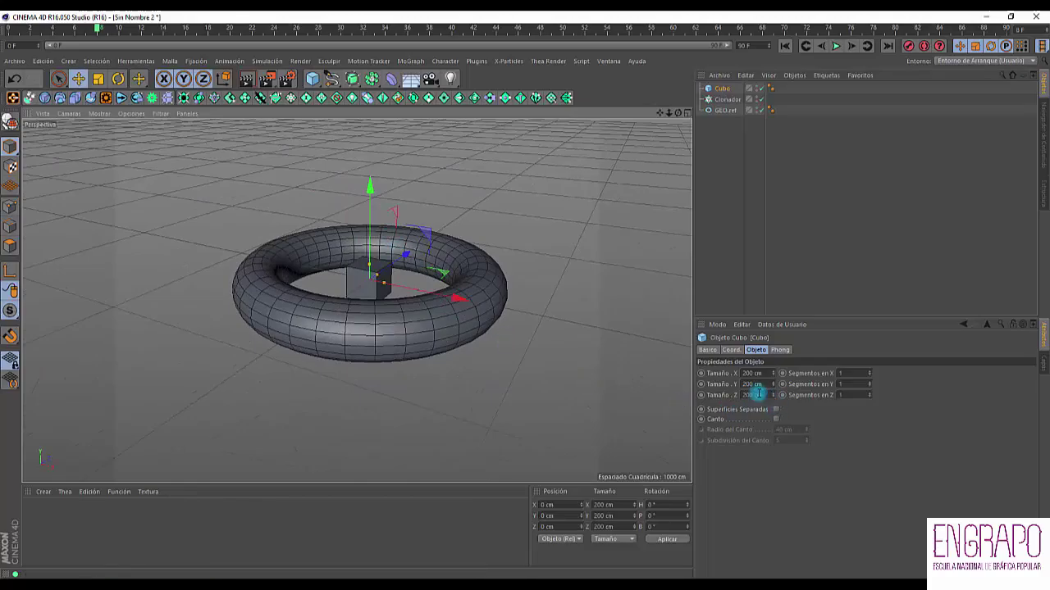
left_click(756, 373)
left_click_drag(760, 373, 661, 366)
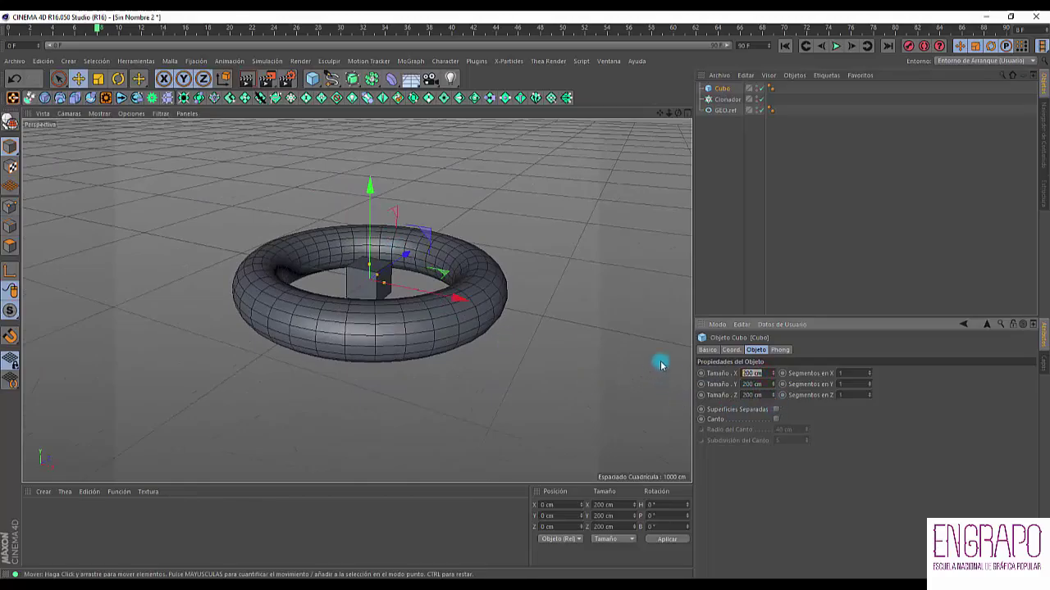
type("50")
key("Tab")
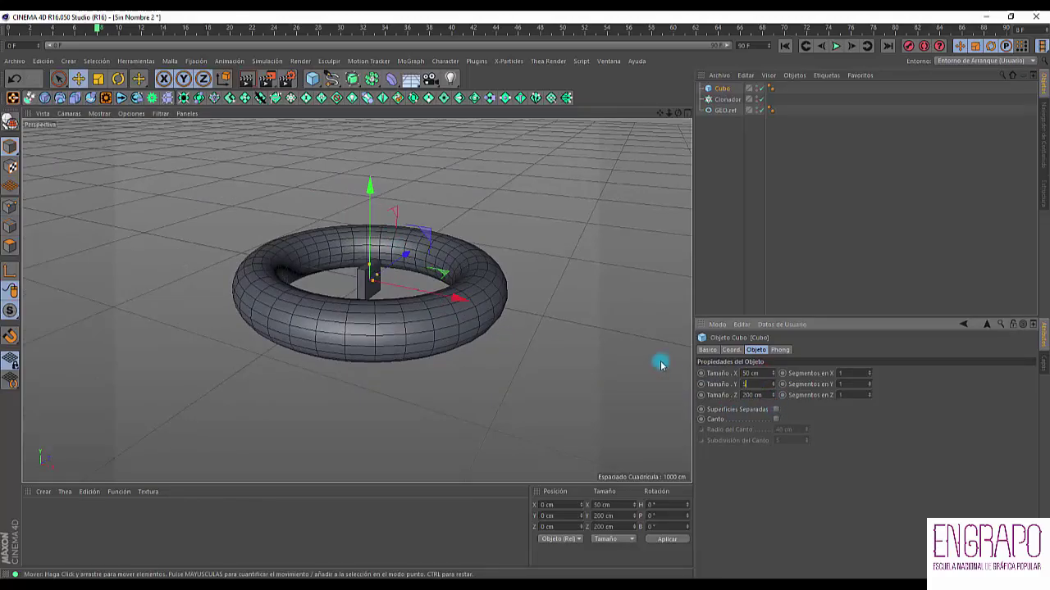
type("50")
key("Tab")
type("50")
key("Return")
left_click_drag(535, 237, 473, 251, "alt")
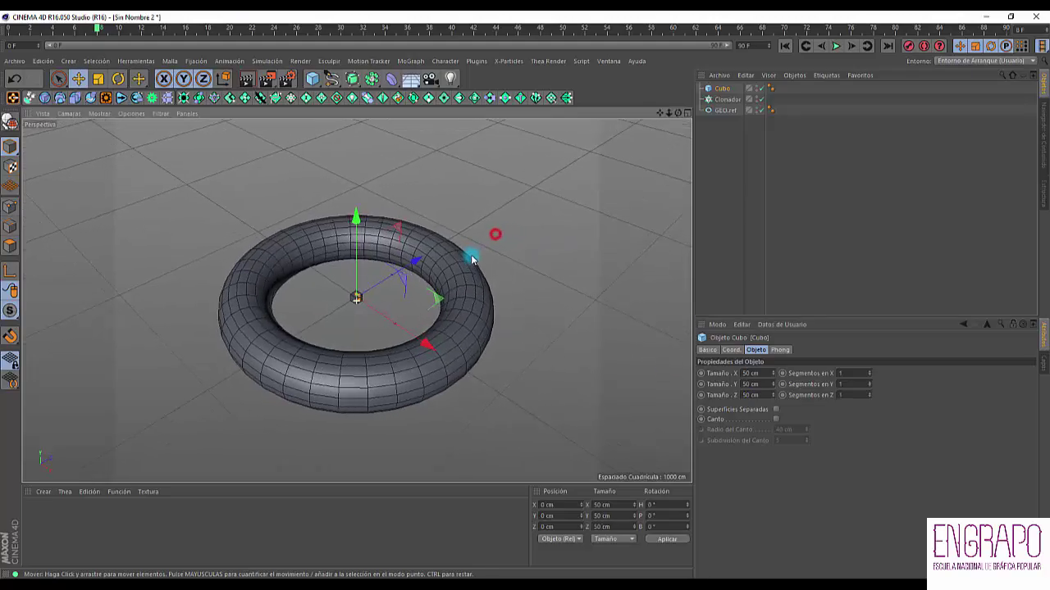
left_click(741, 371)
Step: Make the cube a child of the Clonador object and select the Clonador
left_click(721, 89)
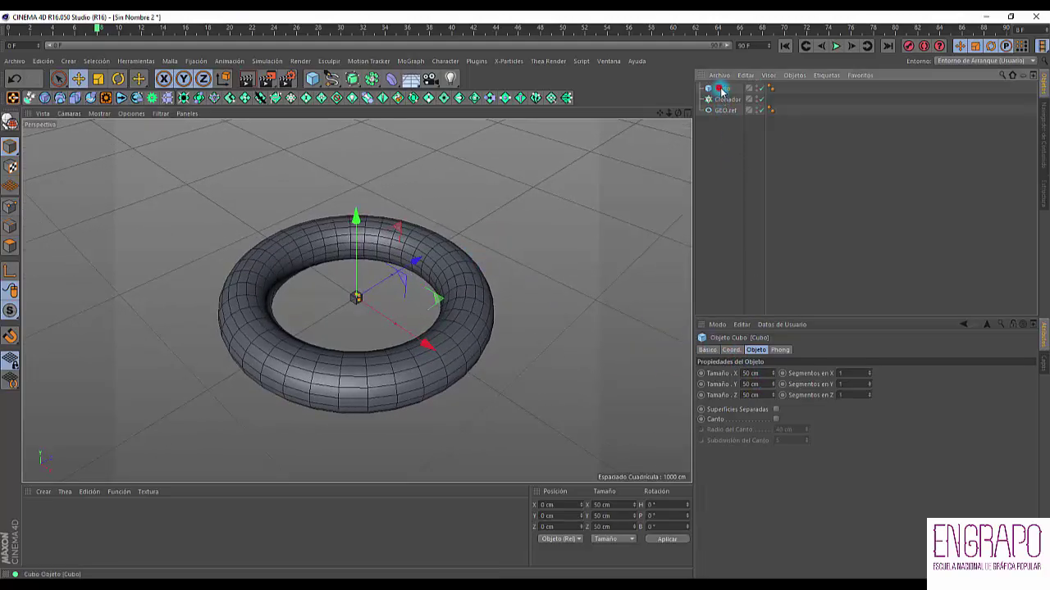
left_click_drag(728, 100, 724, 101)
left_click(742, 174)
left_click(725, 88)
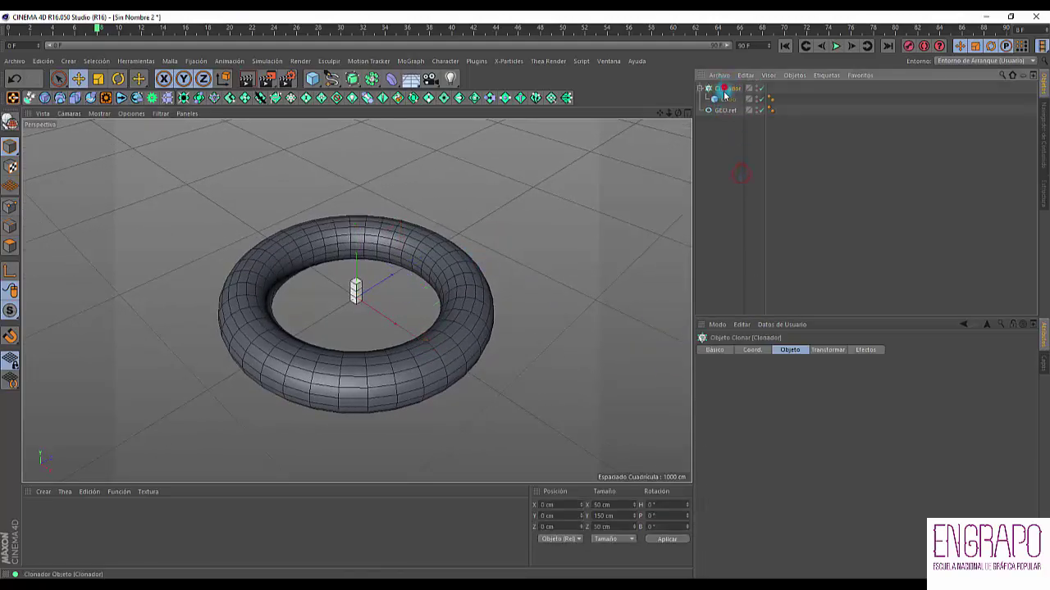
left_click_drag(328, 332, 359, 270, "alt")
Step: Set the Clonador's mode to Objeto
left_click(735, 434)
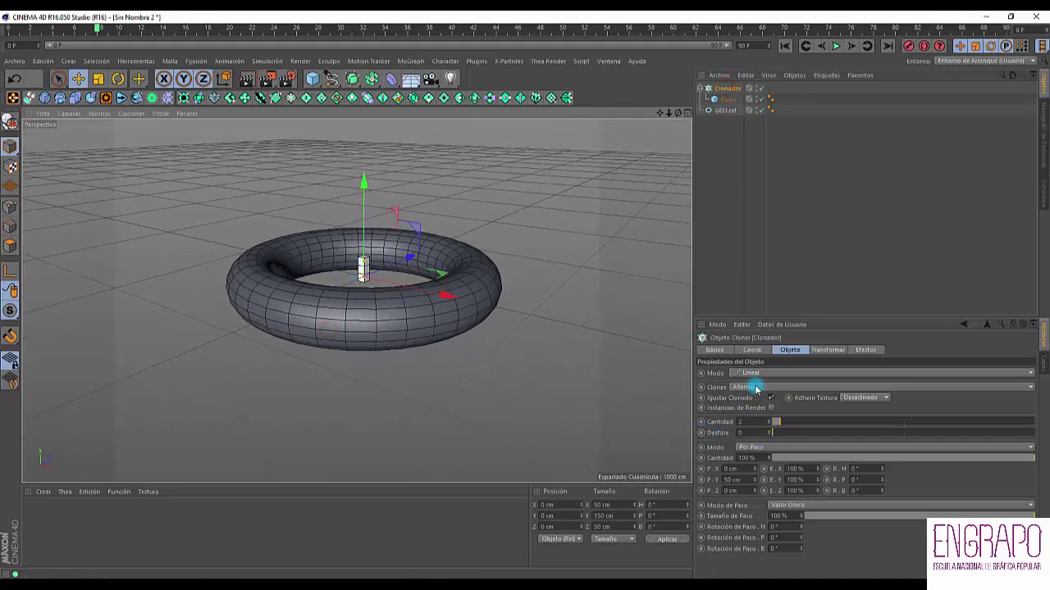
left_click(766, 373)
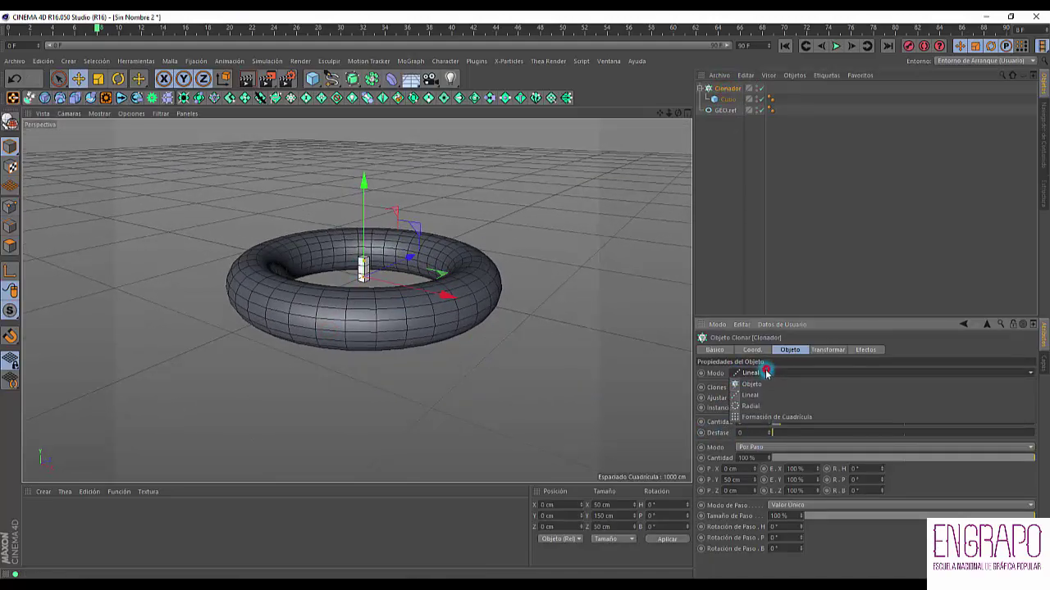
left_click(760, 384)
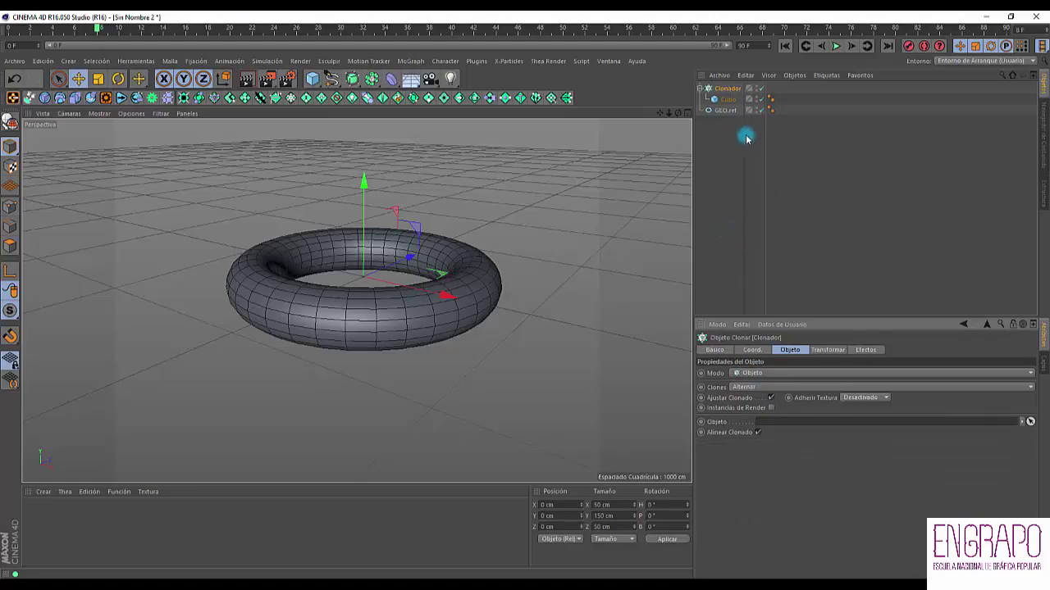
left_click_drag(584, 260, 525, 271, "alt")
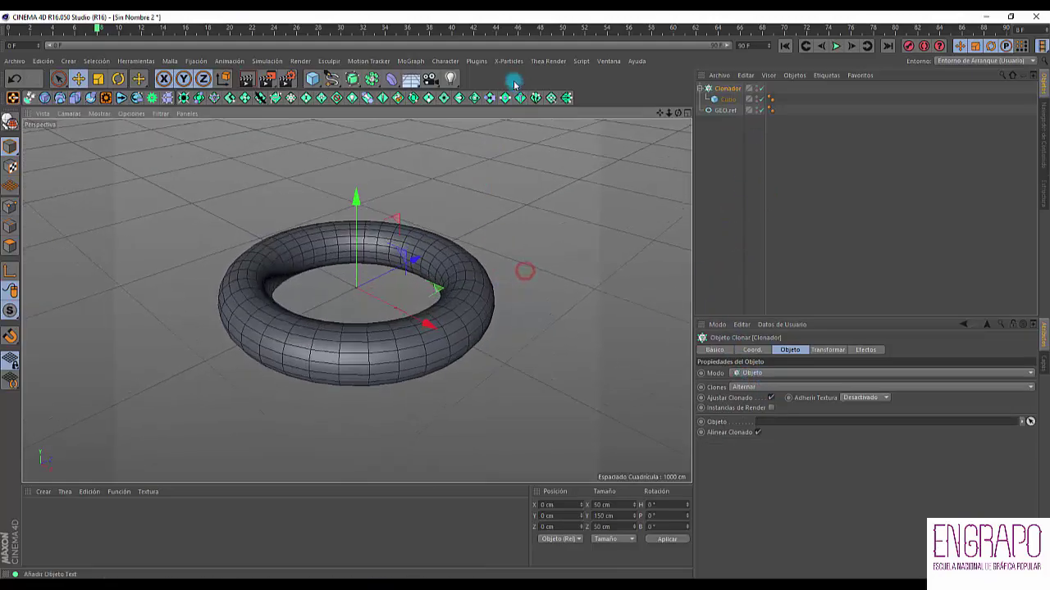
left_click(445, 61)
mouse_move(410, 61)
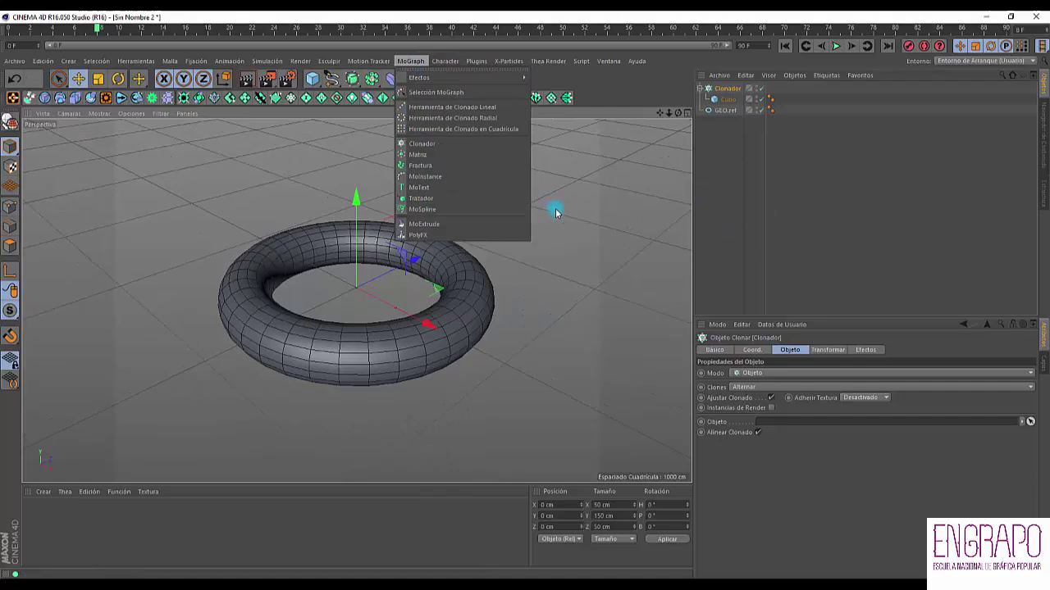
left_click(626, 164)
left_click(412, 61)
mouse_move(418, 78)
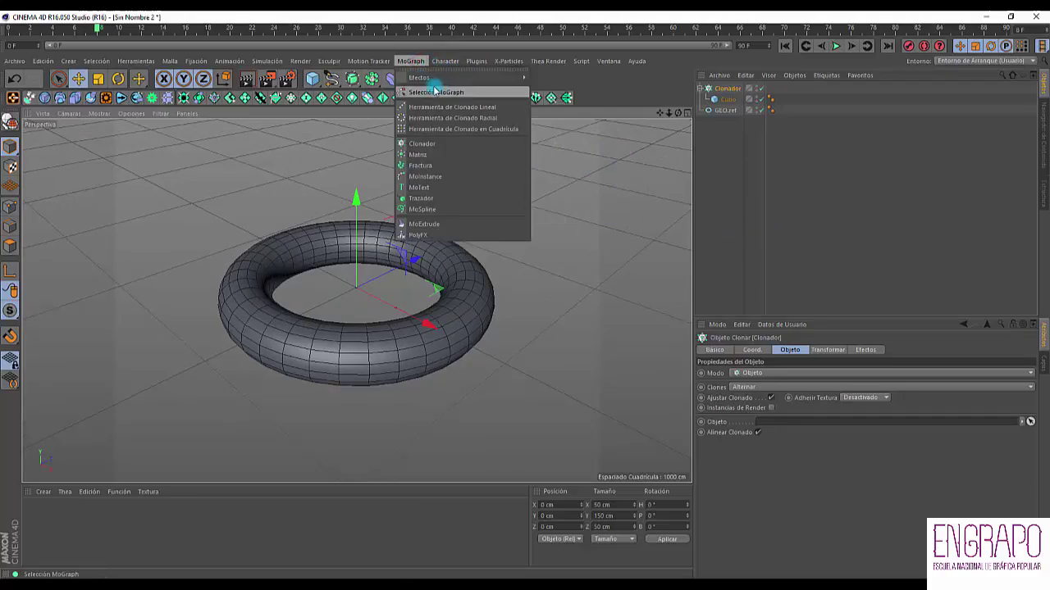
left_click(722, 169)
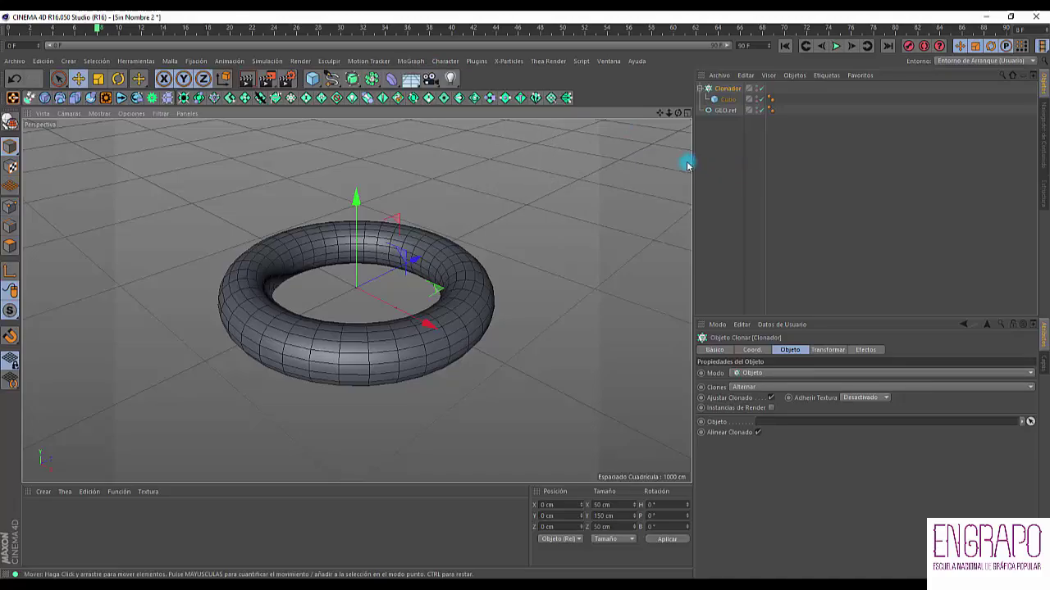
Step: Add an Aleatorio effector to the Clonador and set its falloff shape to Origen
left_click(410, 61)
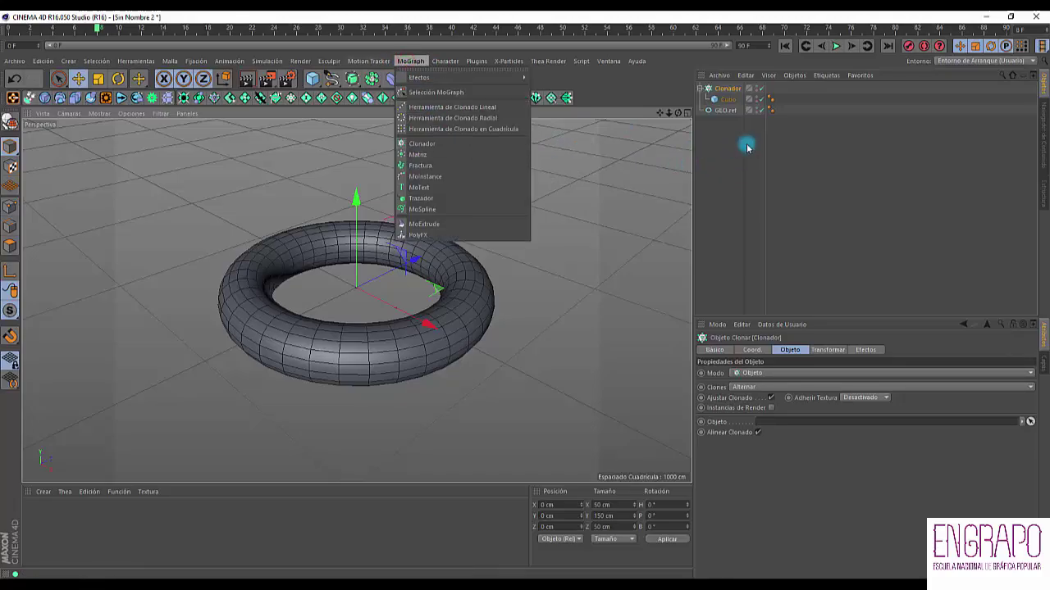
mouse_move(464, 78)
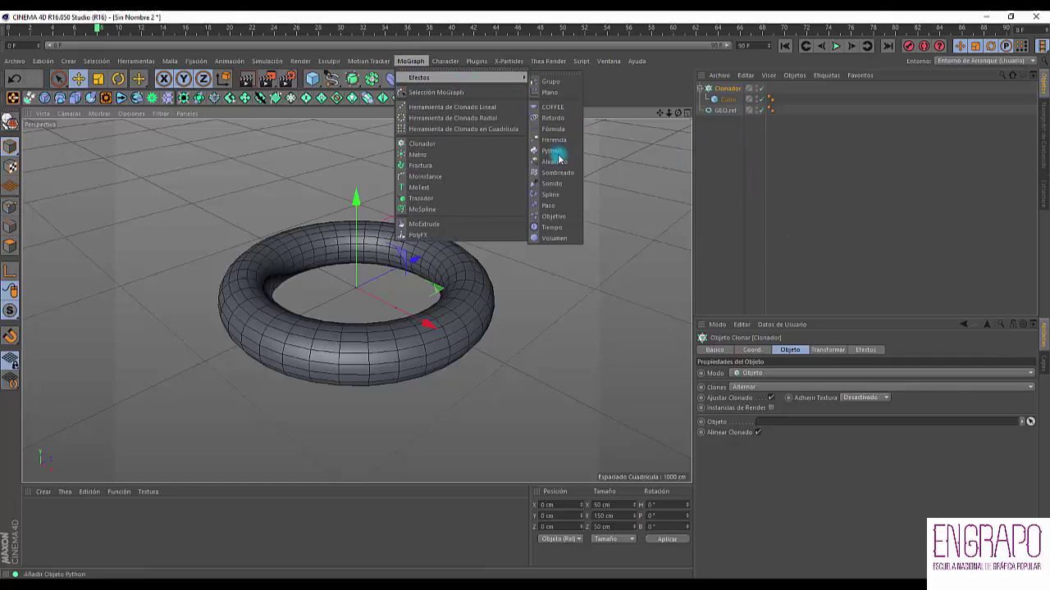
left_click(560, 162)
left_click(912, 349)
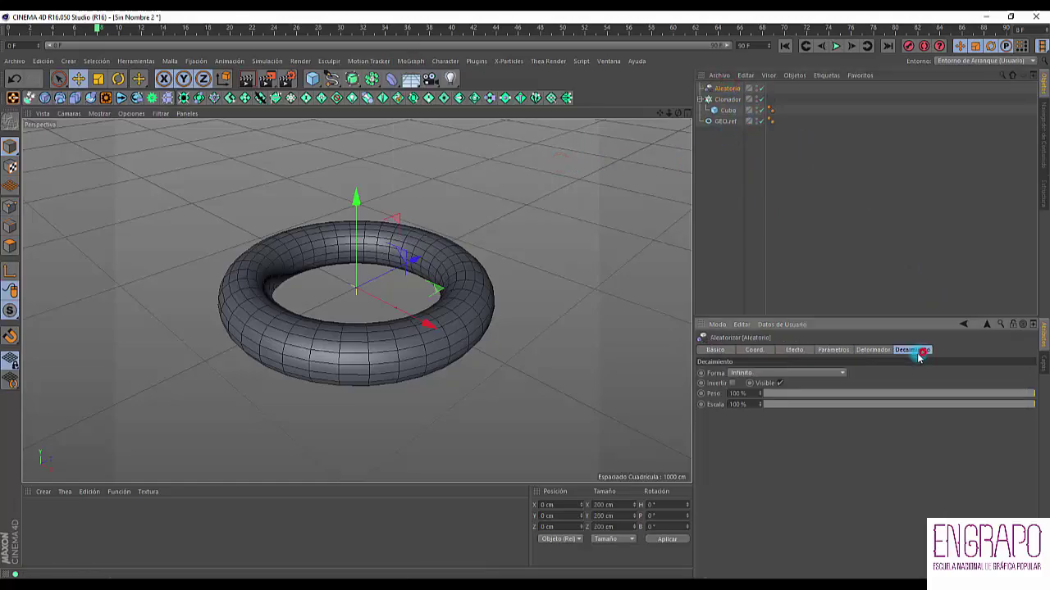
left_click(762, 373)
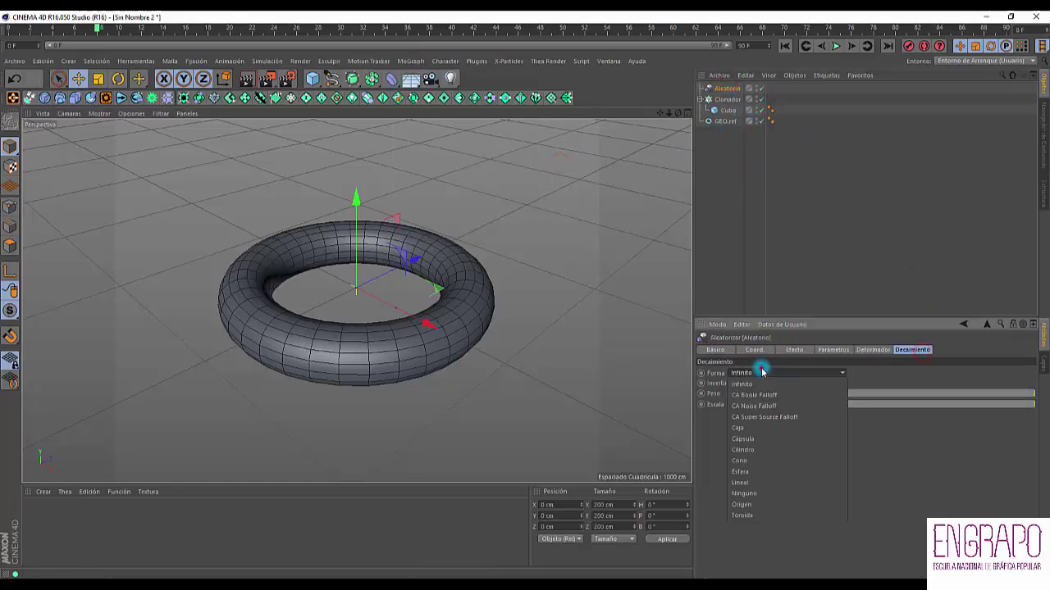
left_click(748, 504)
Step: Delete the Aleatorio effector
left_click(715, 204)
left_click(726, 88)
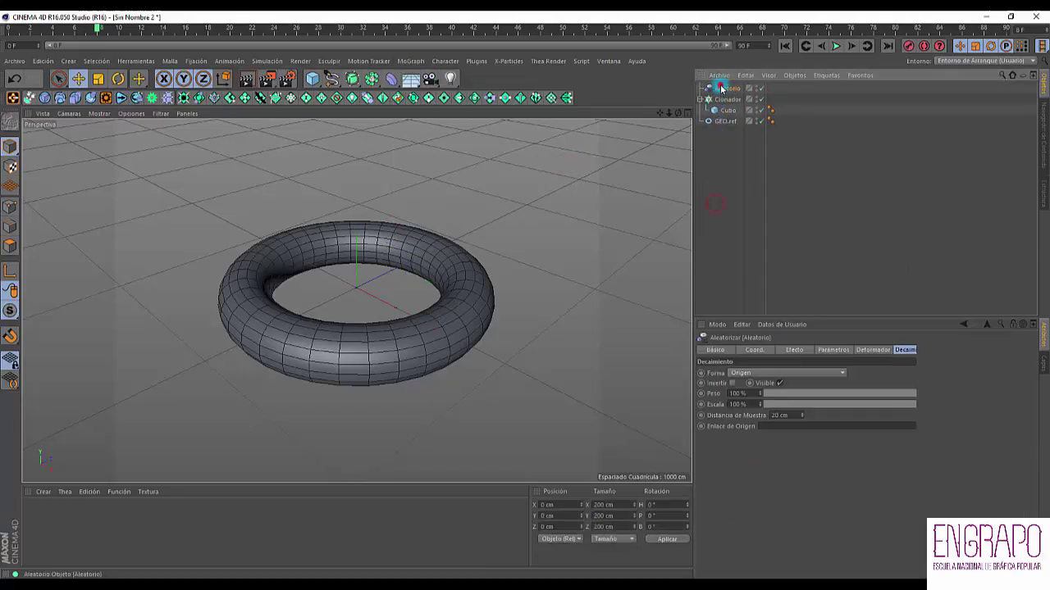
key("Delete")
Step: Link the GEO.ref torus as the Clonador's target object so the cubes are distributed over it
left_click(726, 88)
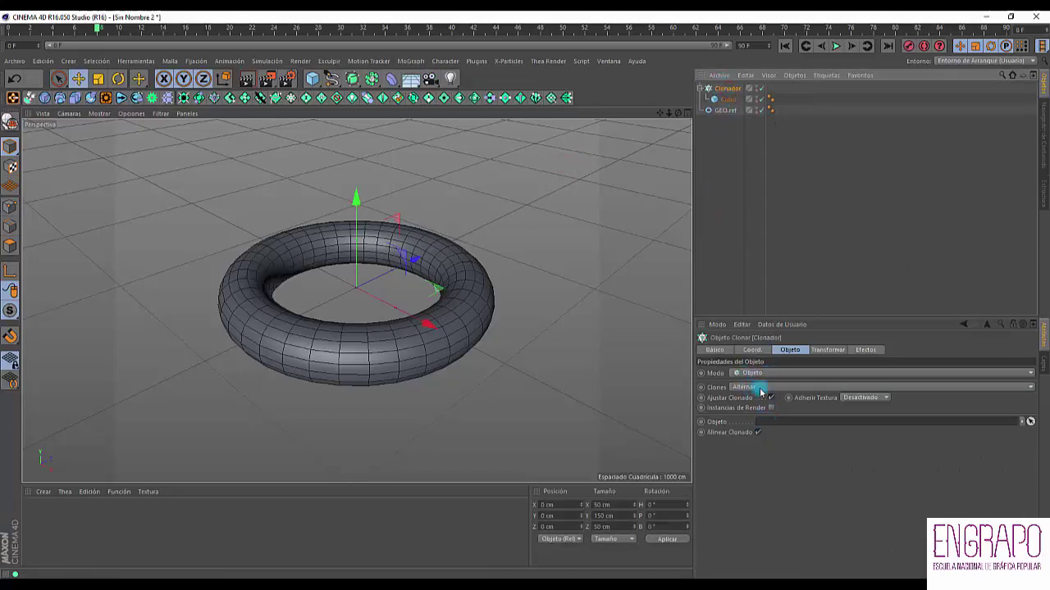
left_click(728, 99)
left_click(727, 88)
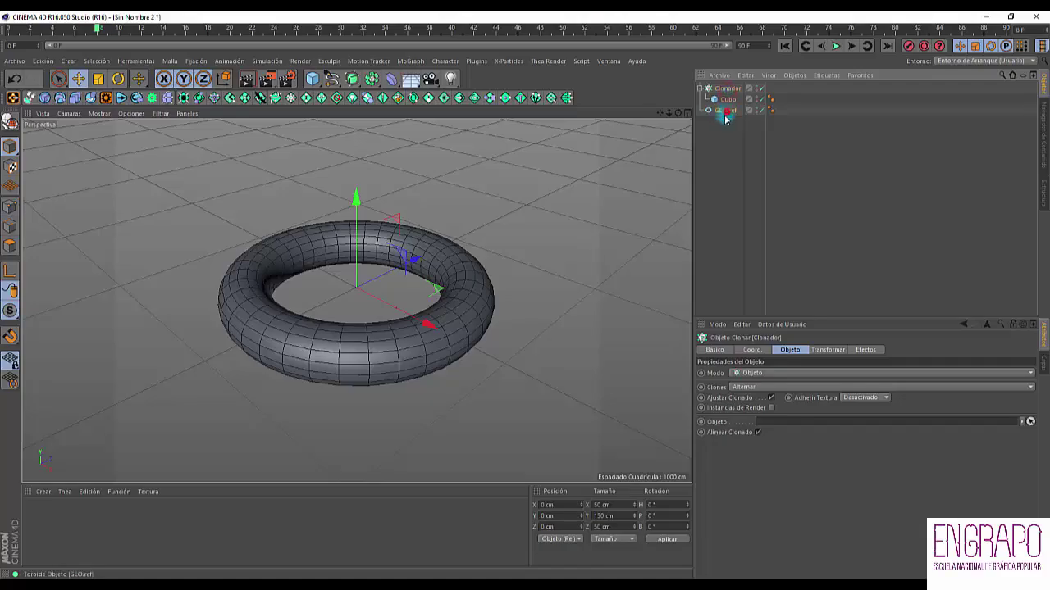
left_click(728, 185)
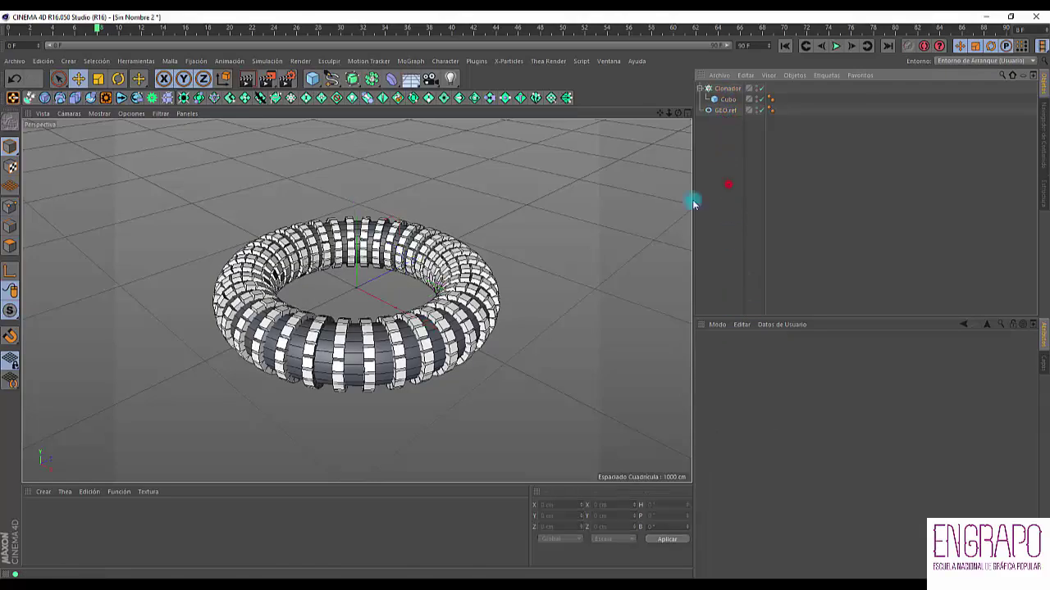
mouse_move(426, 325)
left_mouse_down("alt")
mouse_move(461, 284)
mouse_move(522, 336)
mouse_move(460, 335)
mouse_move(361, 301)
mouse_move(479, 283)
left_mouse_up("alt")
left_click_drag(560, 215, 589, 186, "alt")
Step: Add GEO.ref to a new layer and rename that layer as ref
left_click(758, 129)
left_click(750, 110)
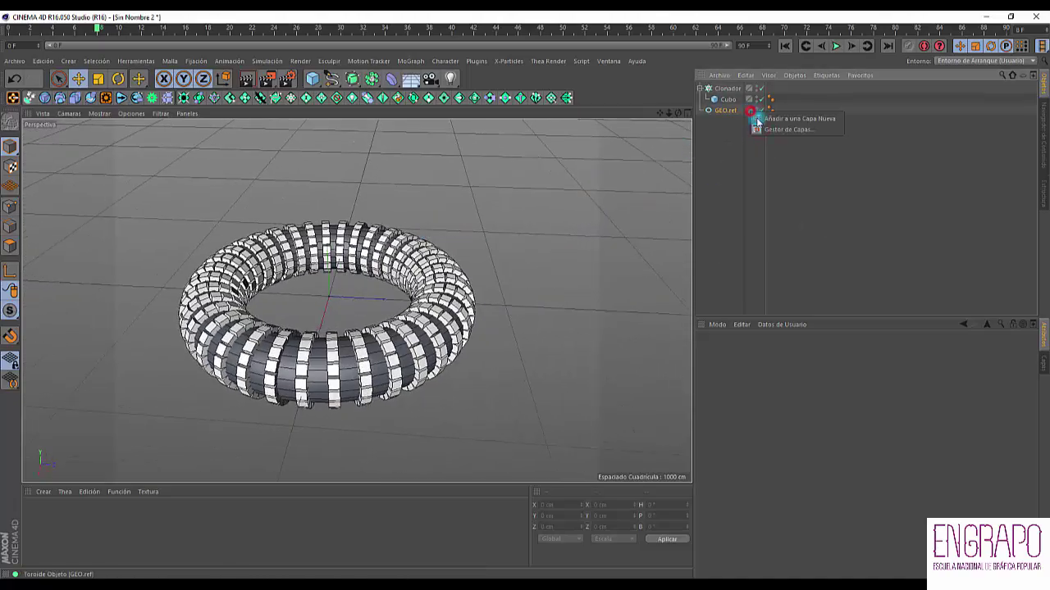
left_click(770, 131)
left_click(751, 121)
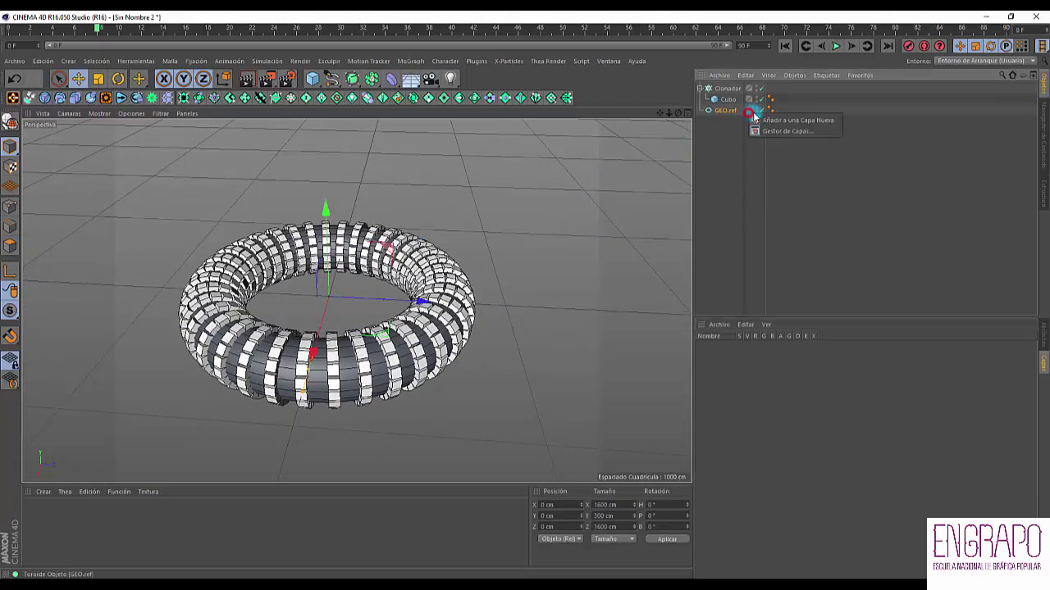
left_click(767, 120)
double_click(722, 345)
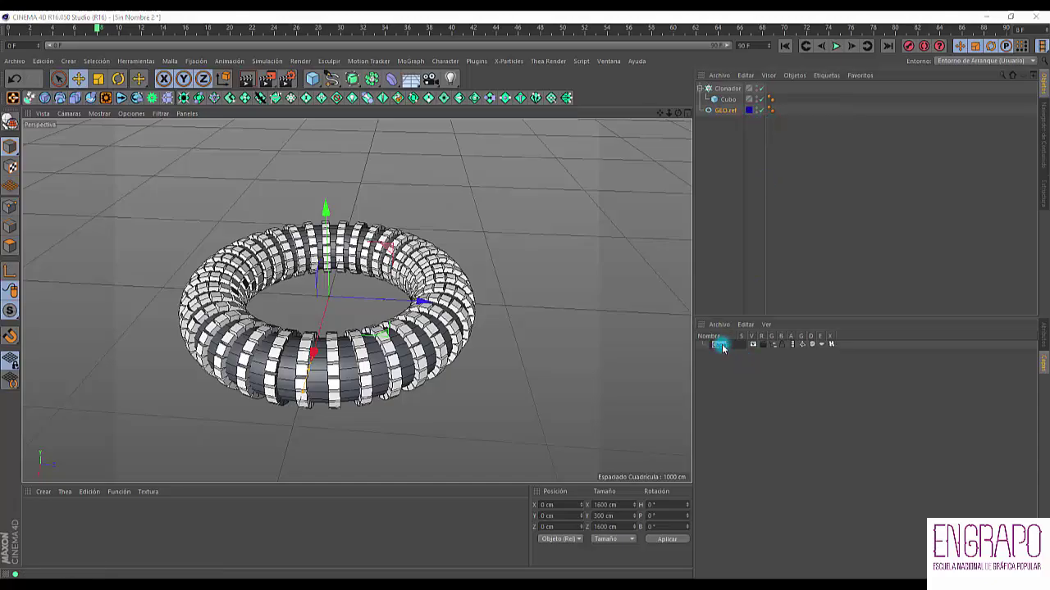
type("ref")
key("Return")
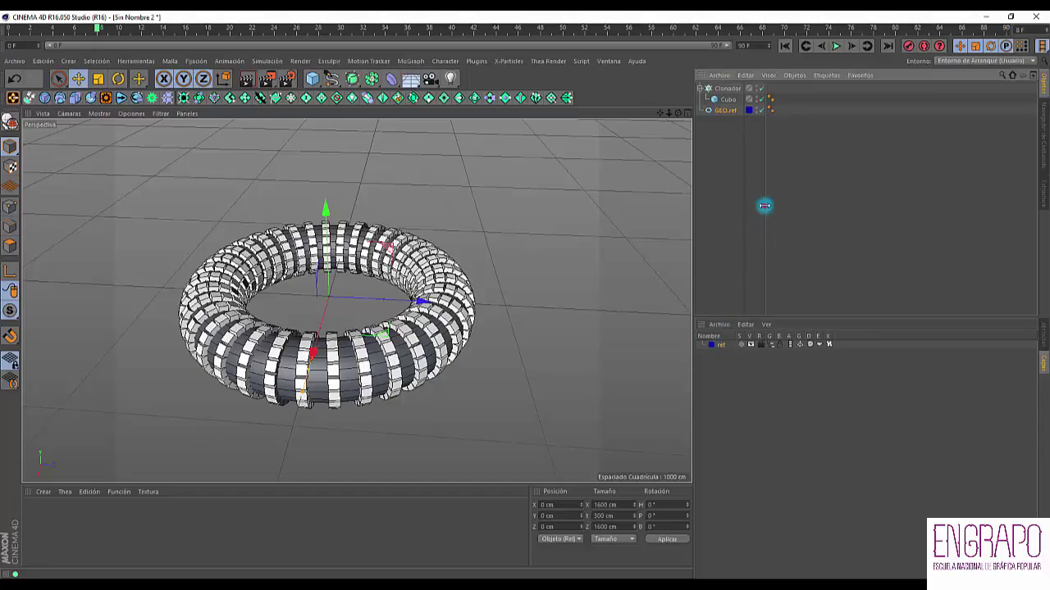
Step: Hide the ref layer in the viewport and inspect the cube clones up close
left_click(750, 344)
left_click_drag(385, 345, 454, 317, "alt")
middle_click_drag(267, 383, 313, 351, "alt")
right_click_drag(313, 351, 354, 321, "alt")
left_click_drag(310, 336, 360, 385, "alt")
left_click(724, 88)
middle_click_drag(331, 227, 414, 284, "alt")
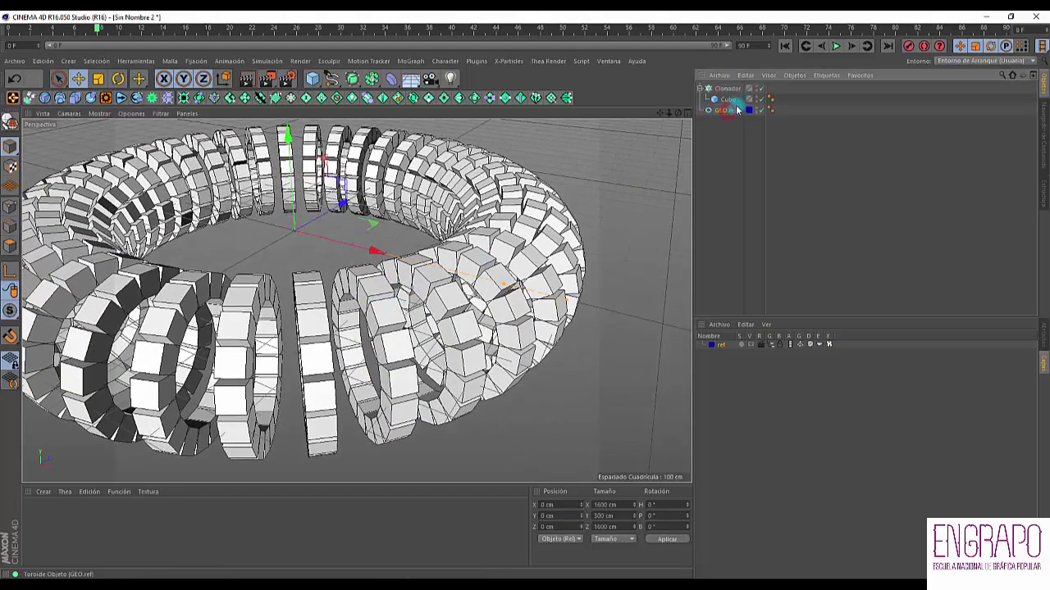
Step: Review the GEO.ref torus's object attributes and the Clonador's Objeto mode settings
left_click(1041, 344)
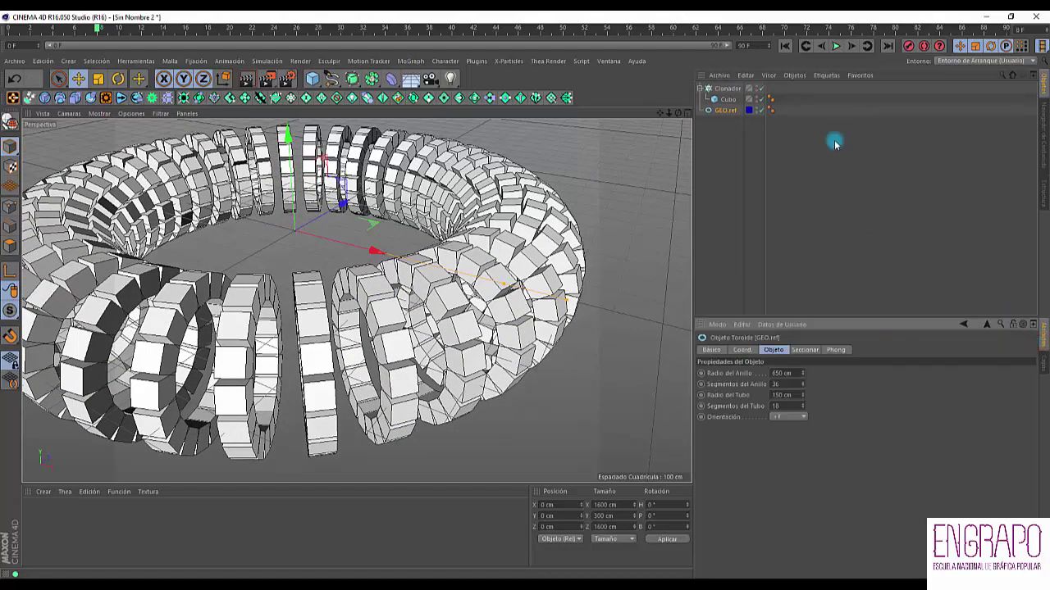
left_click(723, 113)
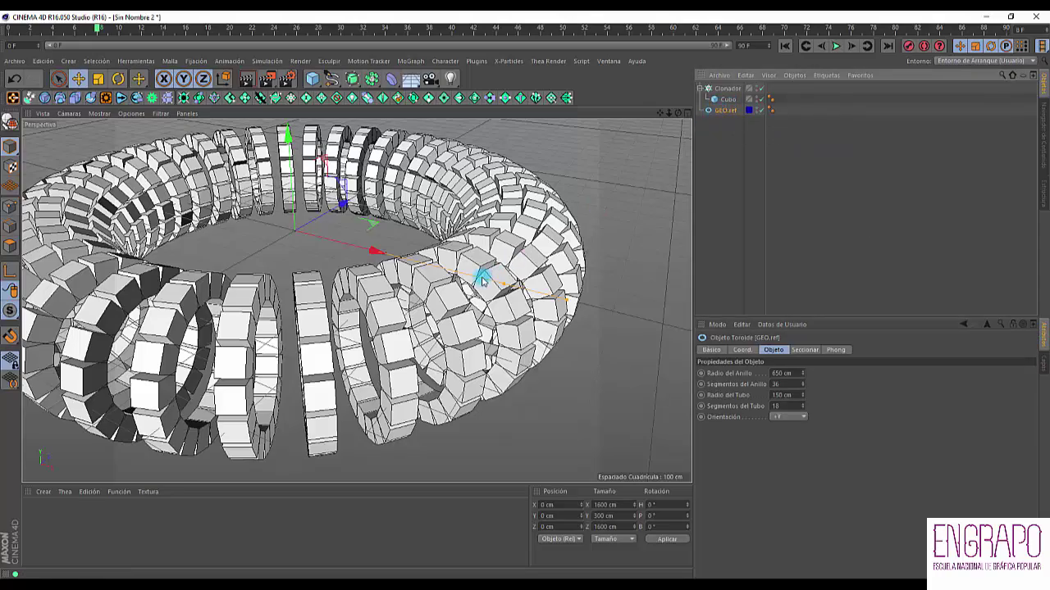
left_click_drag(482, 277, 492, 282, "alt")
left_click(726, 88)
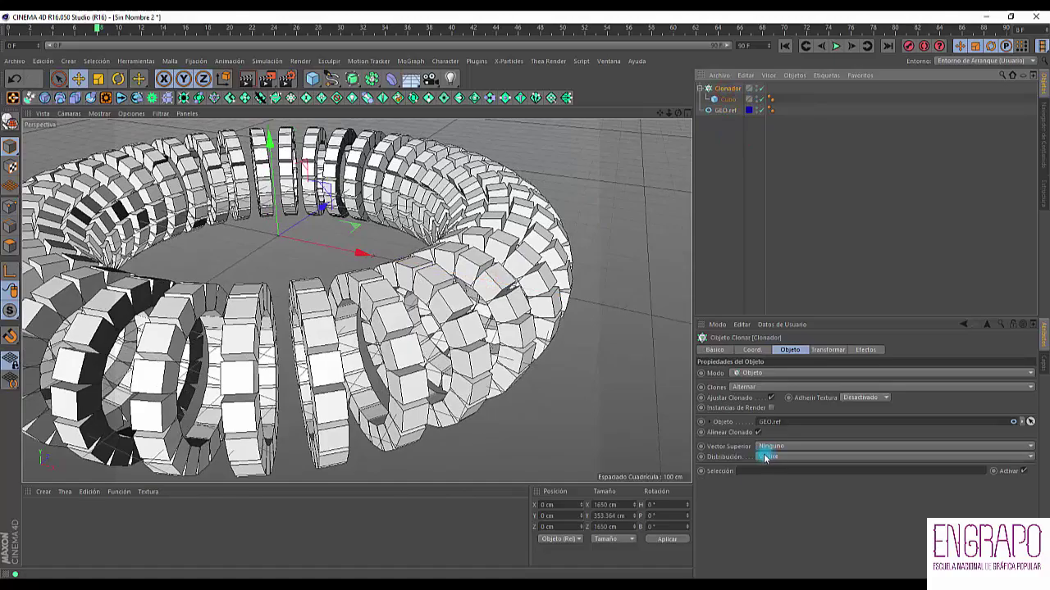
Step: Review the Clonador's available Distribución options without changing the Vértice distribution
left_click(778, 458)
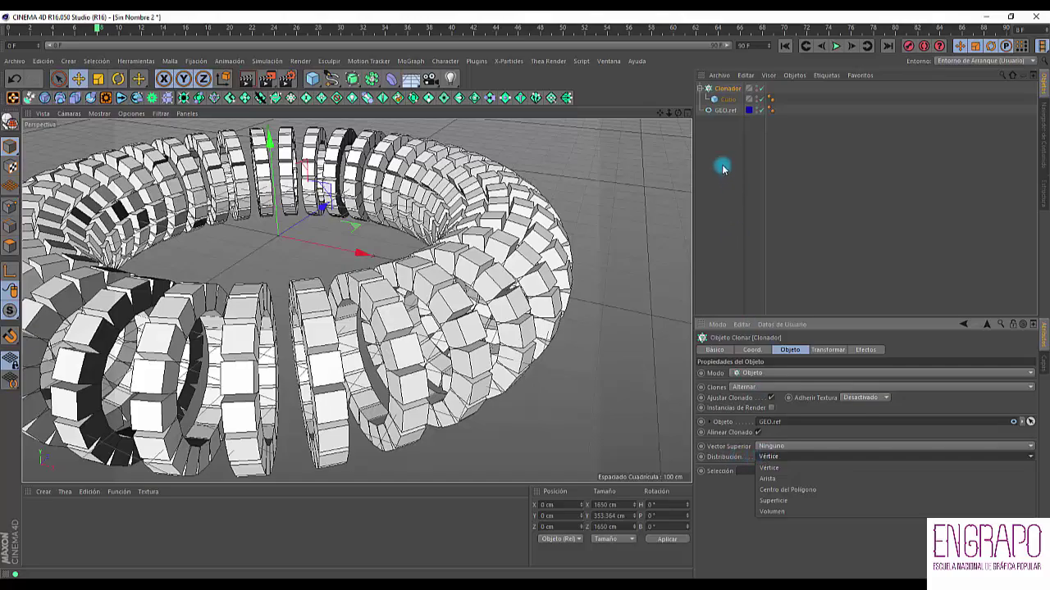
left_click(725, 101)
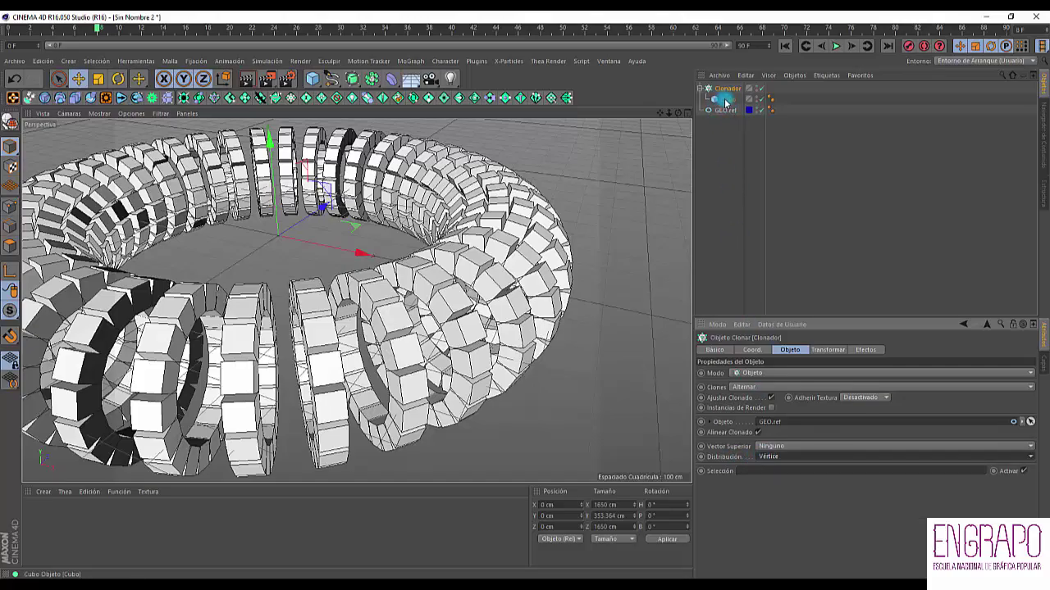
left_click(761, 456)
Step: Show the ref layer in the viewport again and inspect how the cubes sit on the GEO.ref torus's vertices
left_click(719, 111)
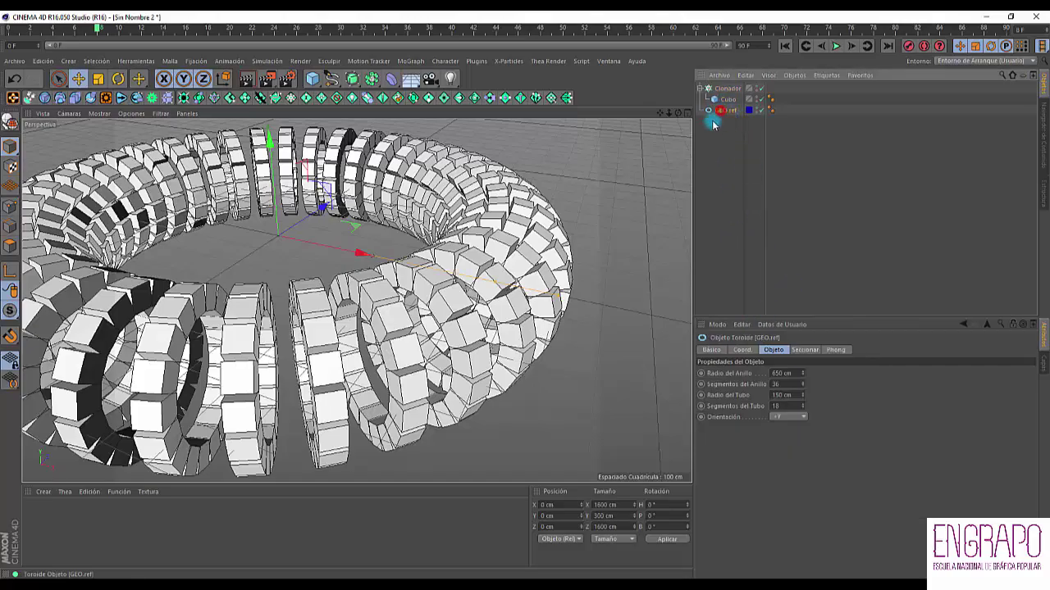
left_click(1044, 364)
left_click(756, 347)
left_click(747, 345)
left_click_drag(394, 286, 101, 425, "alt")
left_click_drag(81, 366, 235, 300, "alt")
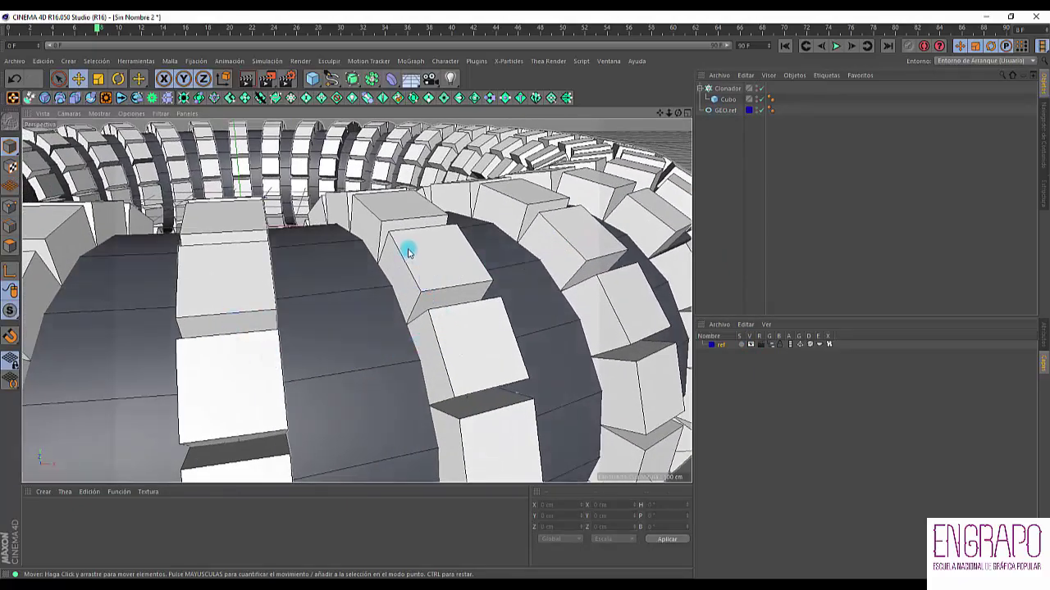
left_click(716, 110)
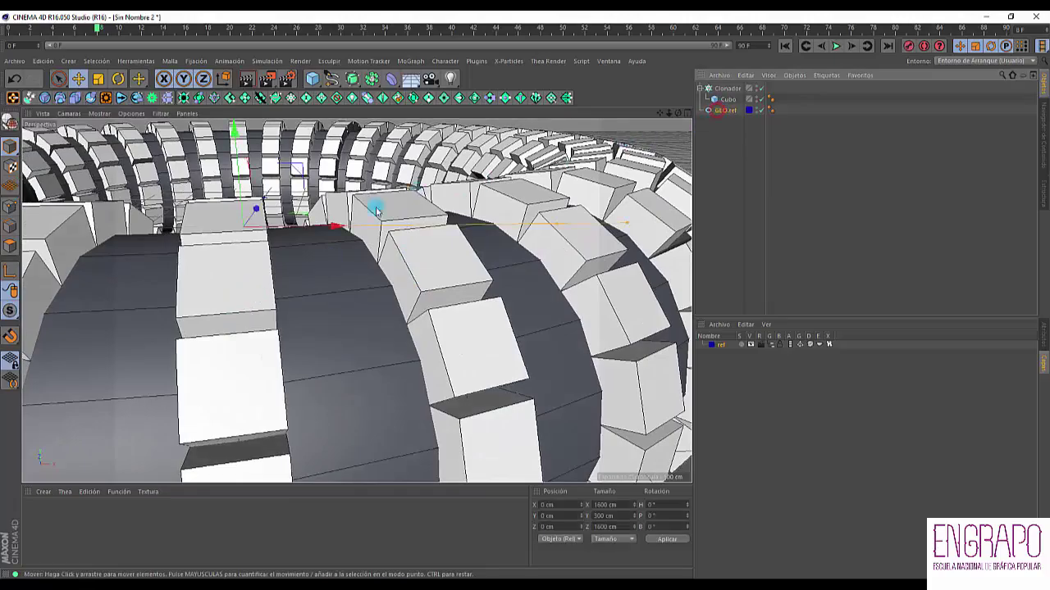
left_click_drag(365, 247, 323, 301, "alt")
scroll(323, 300, "down", 4)
left_click_drag(385, 288, 400, 254, "alt")
Step: Set the Clonador's Distribución to Arista and inspect the cubes along the torus's edges
left_click(721, 88)
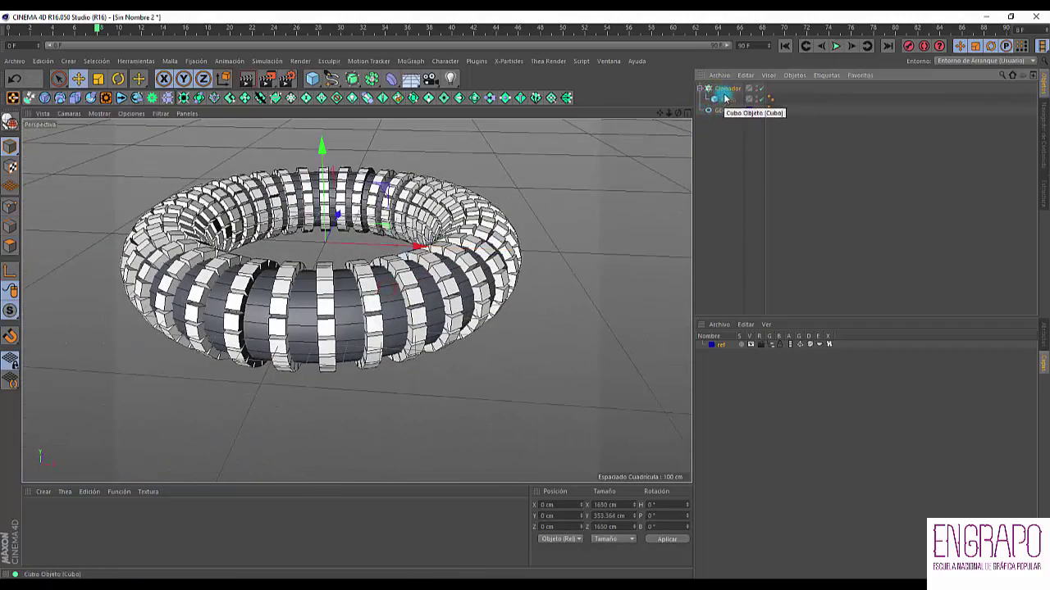
left_click(1042, 332)
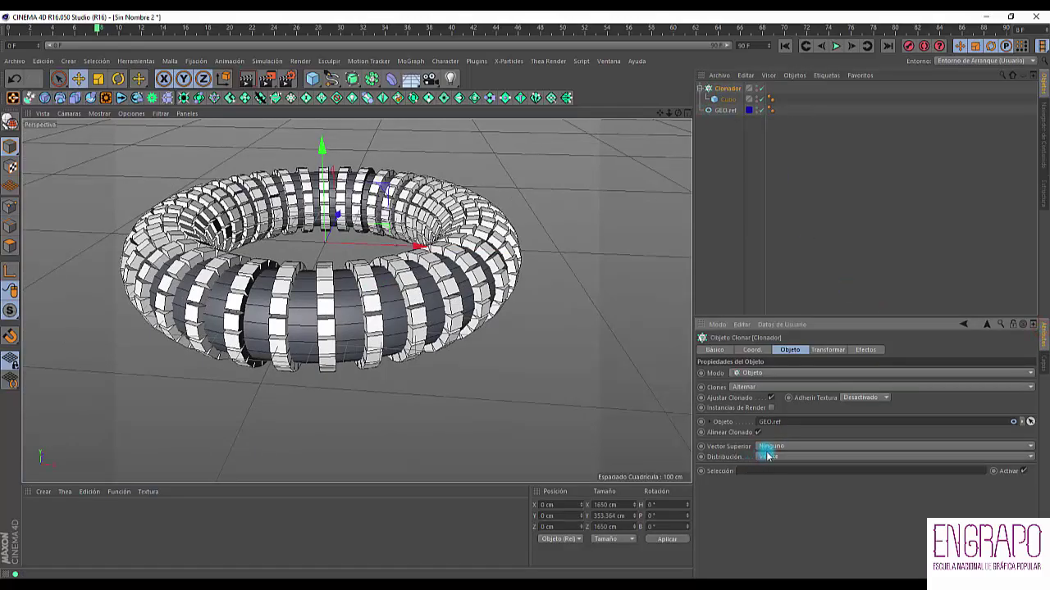
left_click(768, 457)
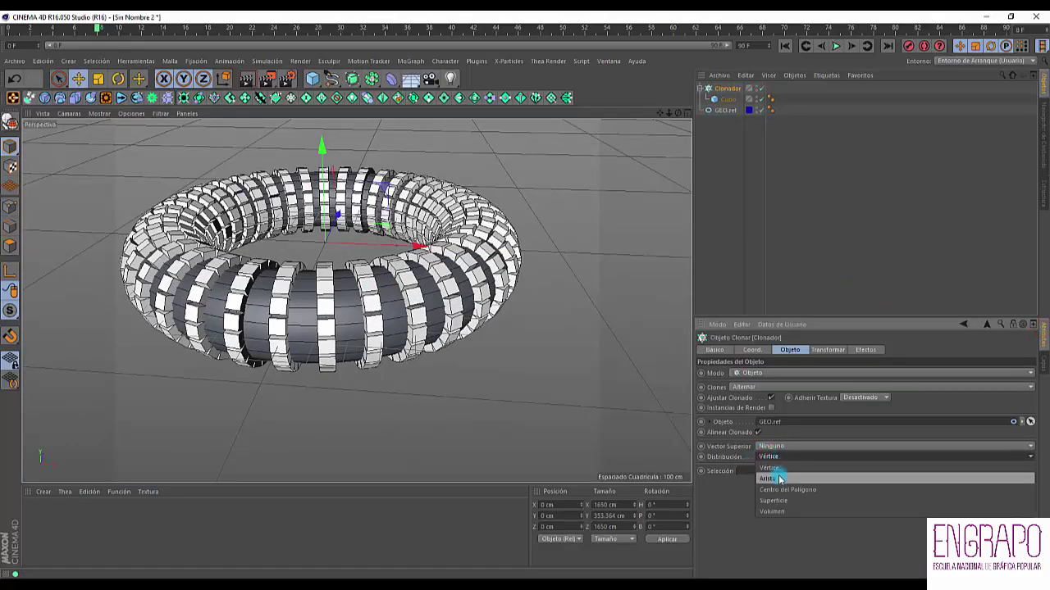
left_click(780, 480)
left_click_drag(363, 346, 412, 287, "alt")
scroll(242, 348, "up", 6)
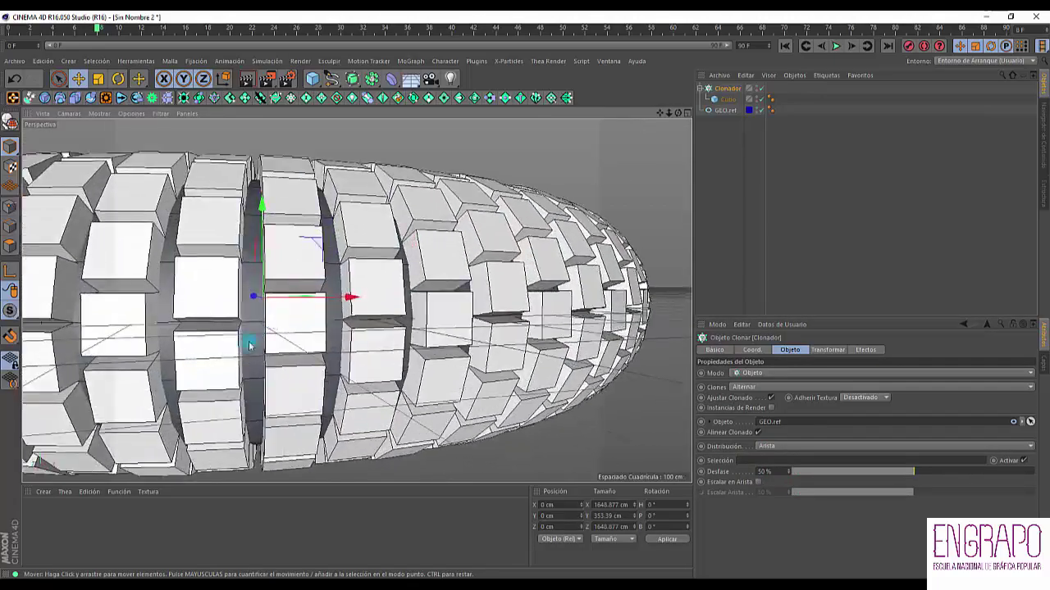
mouse_move(240, 345)
left_mouse_down("alt")
mouse_move(288, 321)
mouse_move(303, 295)
mouse_move(273, 267)
mouse_move(237, 260)
mouse_move(257, 321)
mouse_move(225, 351)
mouse_move(256, 405)
mouse_move(188, 402)
mouse_move(164, 314)
mouse_move(172, 319)
mouse_move(155, 335)
mouse_move(283, 351)
left_mouse_up("alt")
Step: Set the Clonador's Distribución to Centro del Polígono and inspect the cubes on the torus's faces
left_click(768, 443)
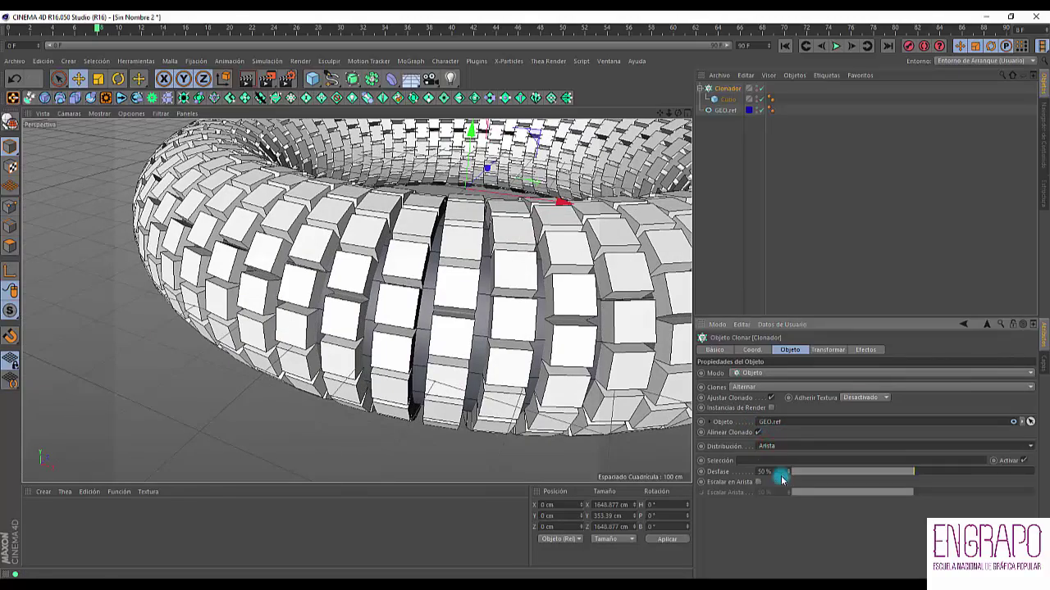
left_click(780, 475)
left_click_drag(404, 336, 304, 294, "alt")
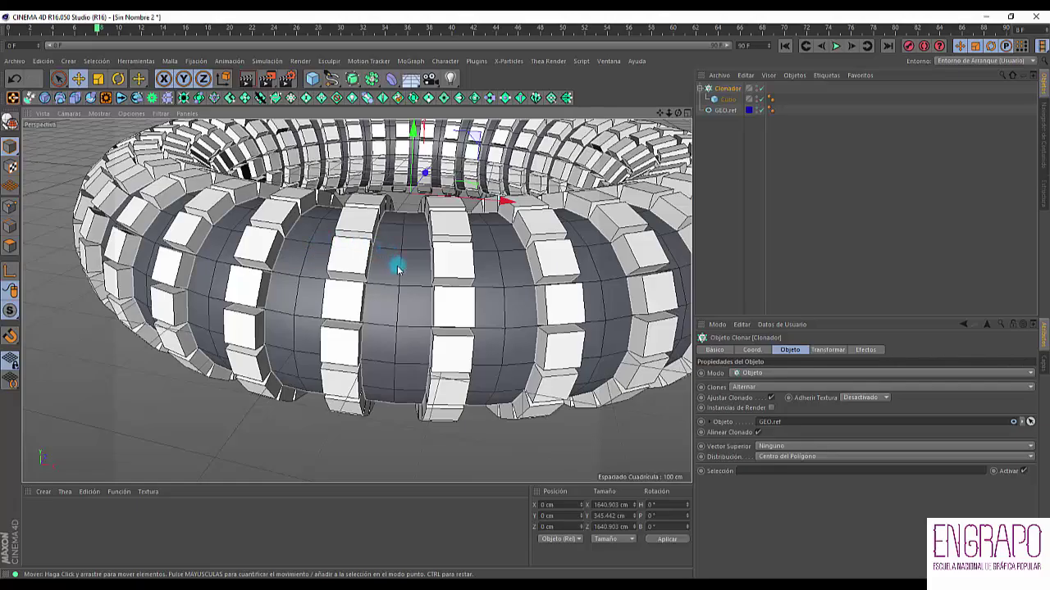
left_click_drag(397, 269, 344, 312, "alt")
Step: Set the Clonador's Distribución to Superficie and raise its Cantidad to 100
left_click(786, 457)
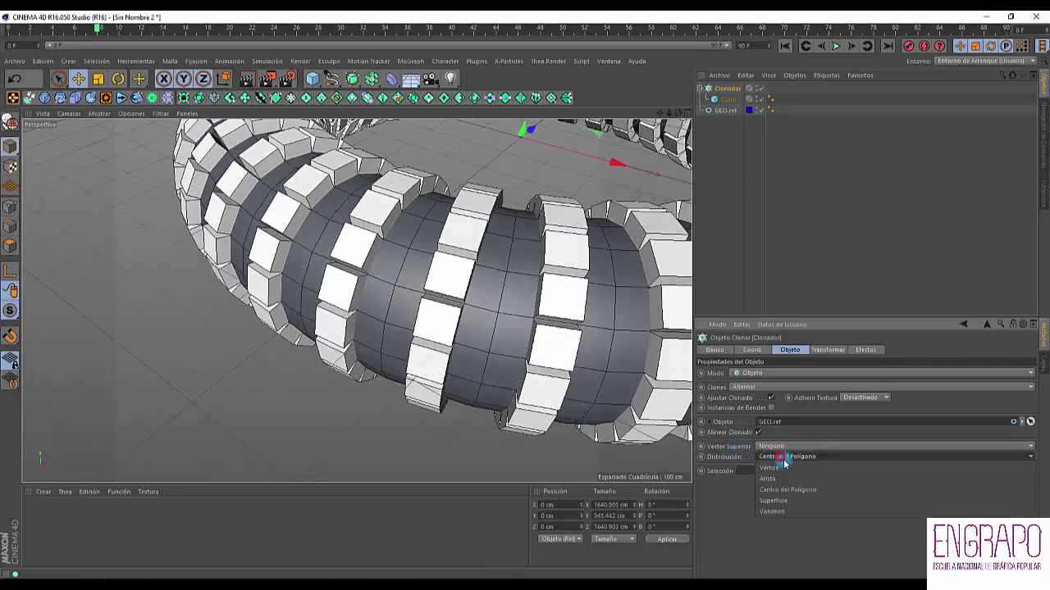
left_click(774, 500)
left_click_drag(579, 325, 420, 320, "alt")
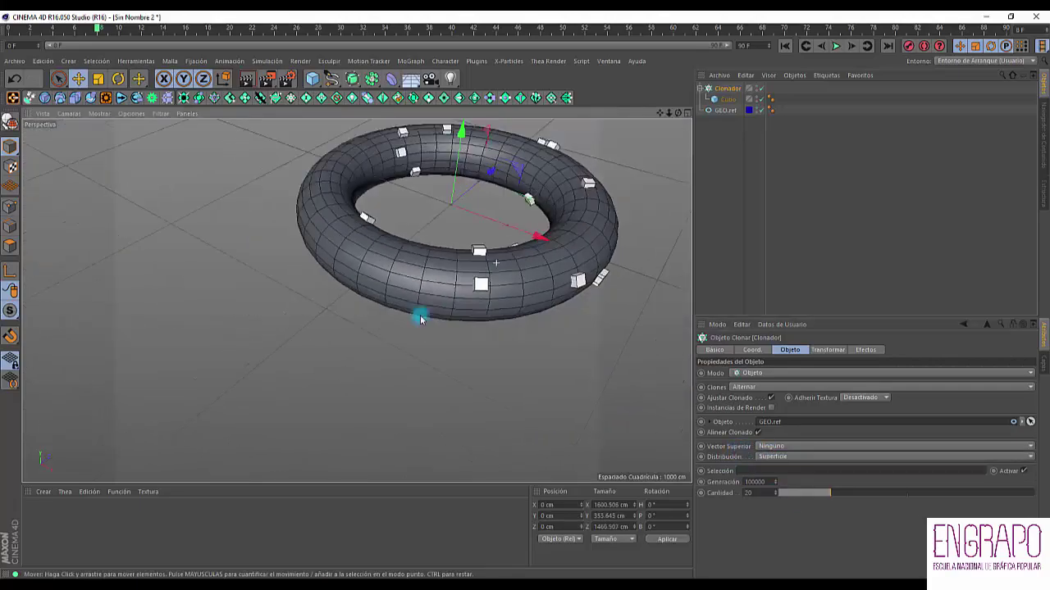
right_click_drag(420, 320, 443, 305, "alt")
left_click_drag(583, 265, 544, 235, "alt")
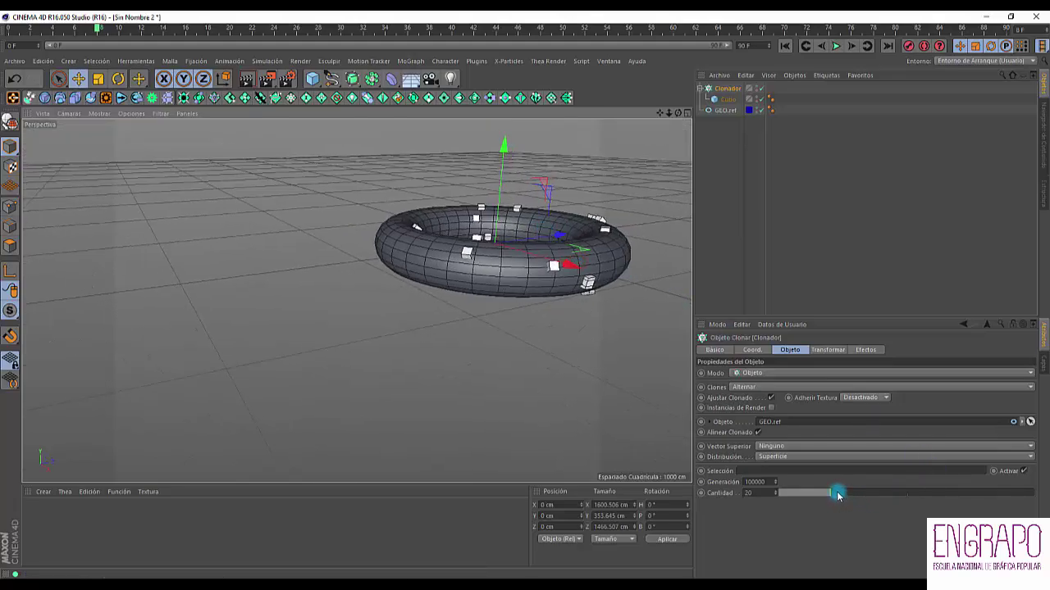
left_click_drag(839, 493, 1035, 492)
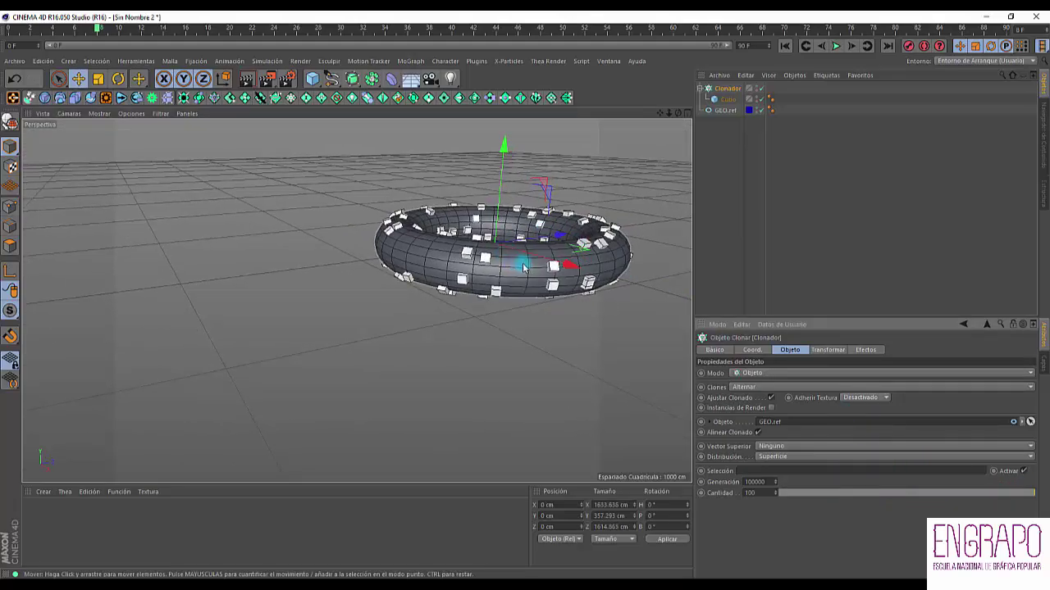
left_click_drag(443, 211, 417, 336, "alt")
scroll(422, 283, "up", 8)
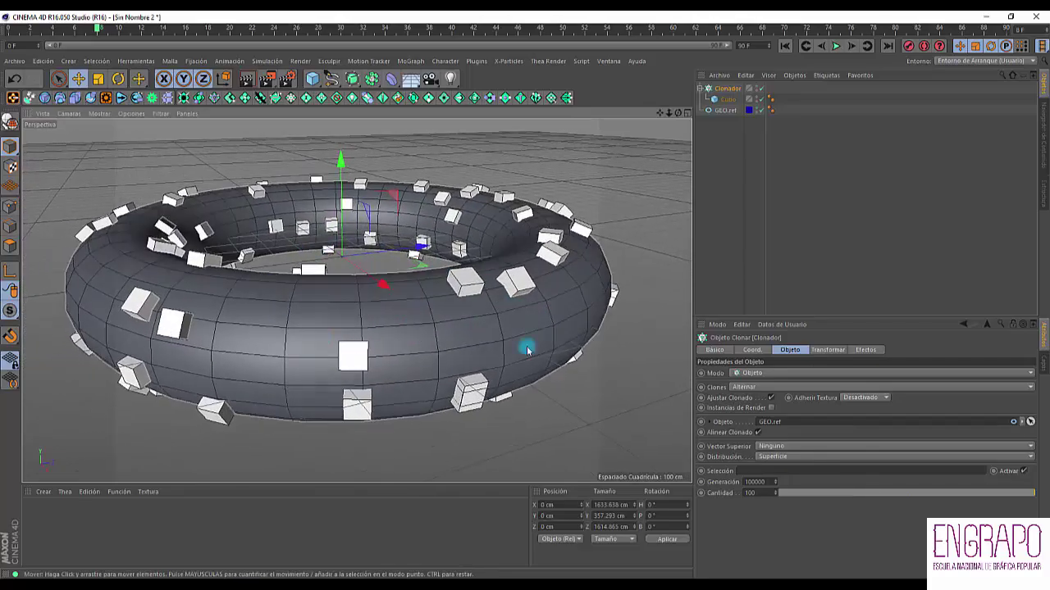
double_click(750, 492)
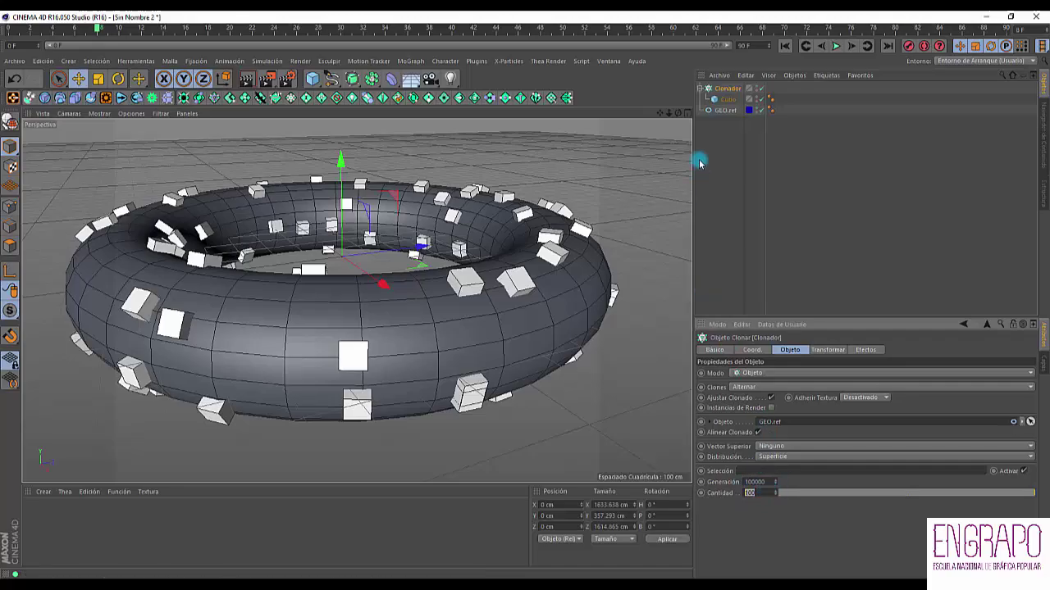
Step: Set the Clonador's Distribución back to Arista
left_click(792, 456)
left_click(777, 478)
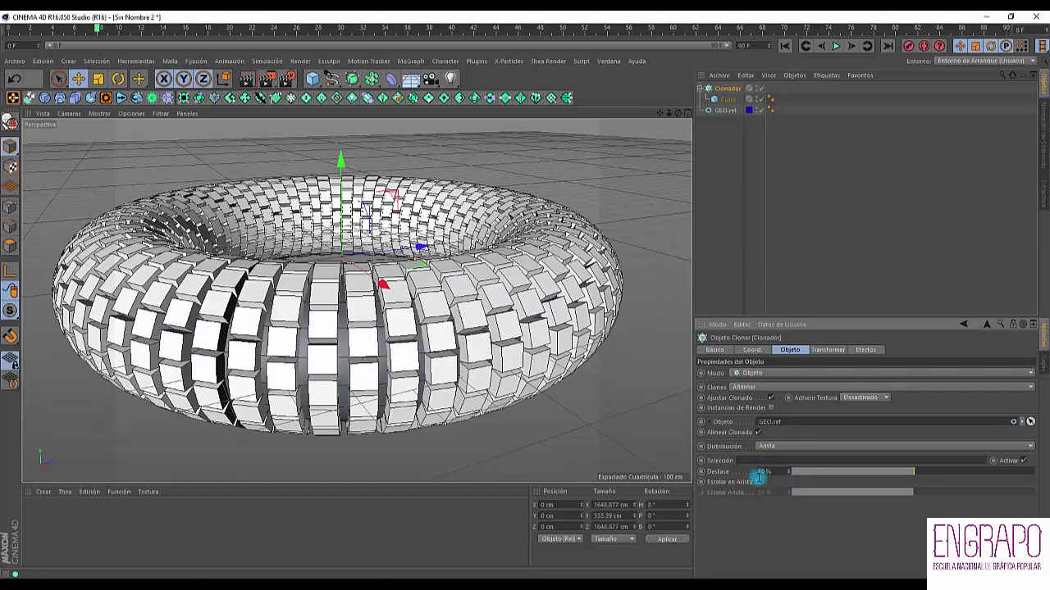
left_click_drag(471, 351, 402, 310, "alt")
Step: Set the GEO.ref torus's Segmentos del Anillo to 10 and Segmentos del Tubo to 5
left_click(724, 110)
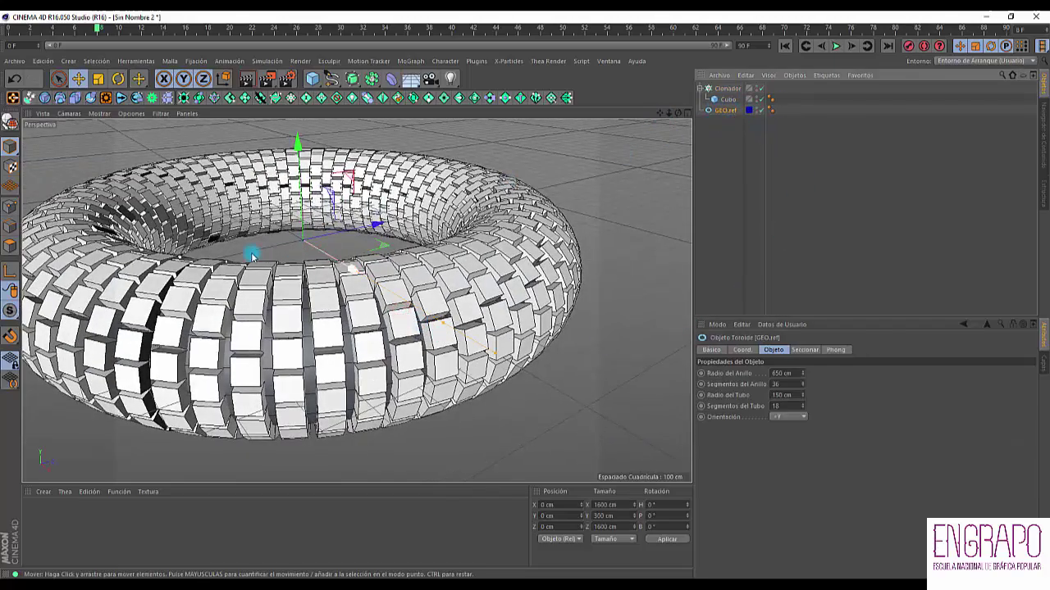
left_click(722, 112)
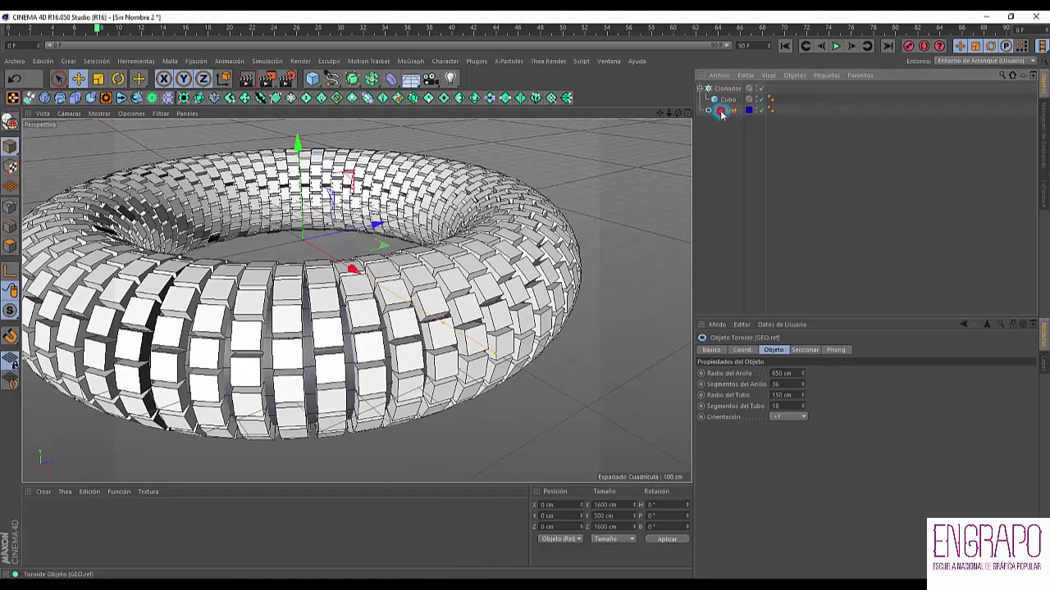
double_click(789, 386)
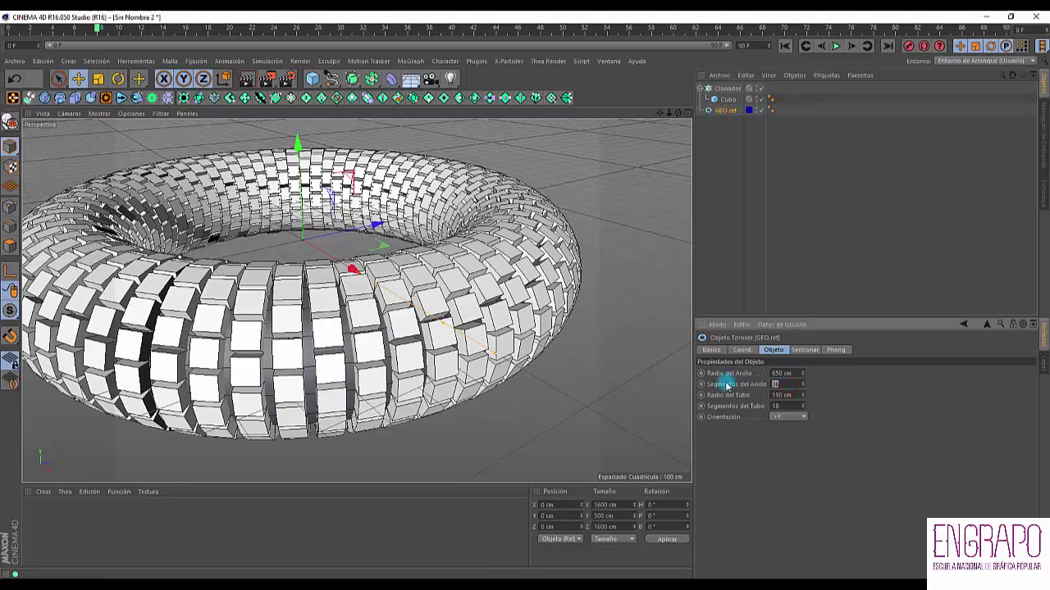
type("10")
key("Tab")
key("Tab")
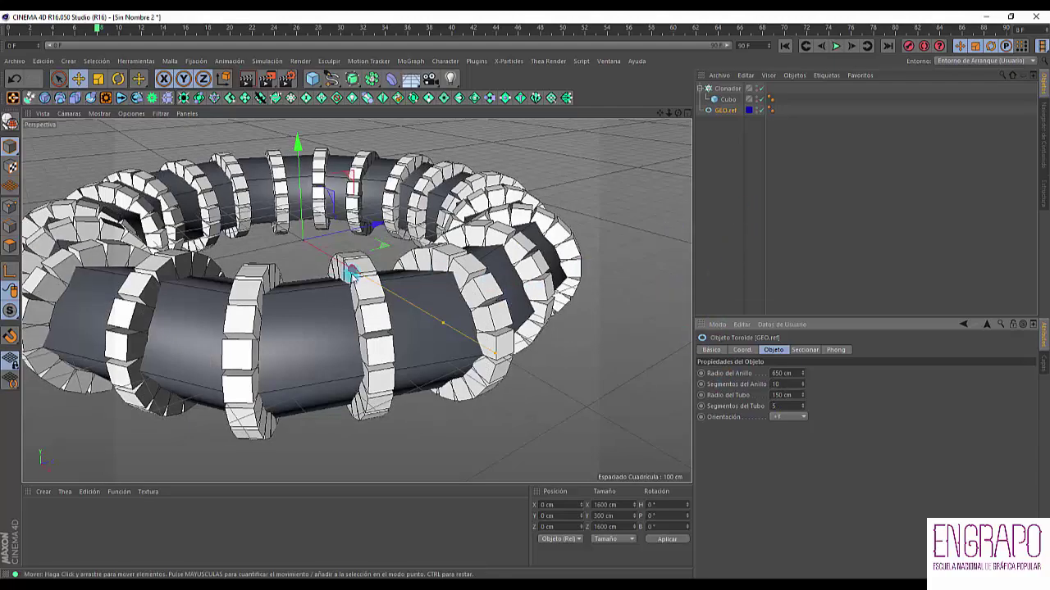
Step: Check the Clonador's settings and undo the ring and tube segment changes on the GEO.ref torus
left_click(726, 88)
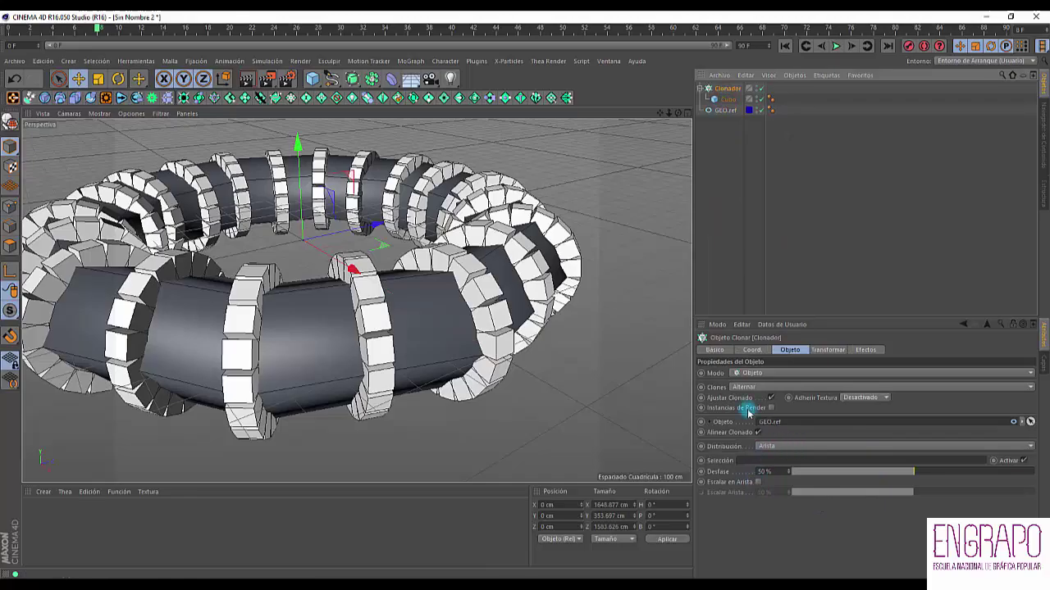
left_click(728, 144)
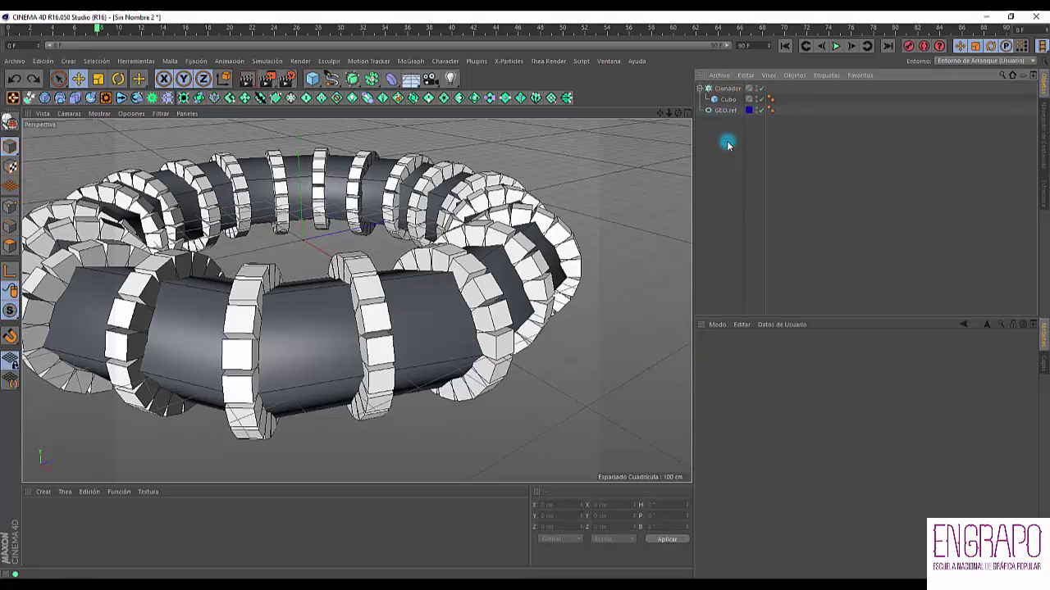
key("ctrl+z")
key("ctrl+z")
key("ctrl+z")
key("ctrl+z")
key("ctrl+z")
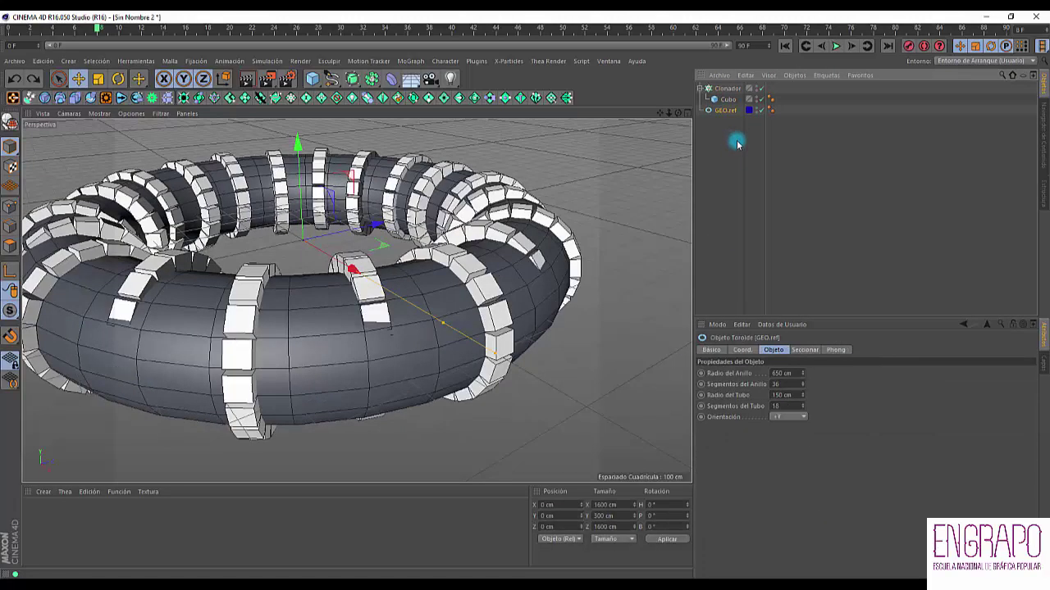
Step: Disable and re-enable the Clonador to refresh the cube clones on the torus
left_click(727, 138)
left_click(726, 110)
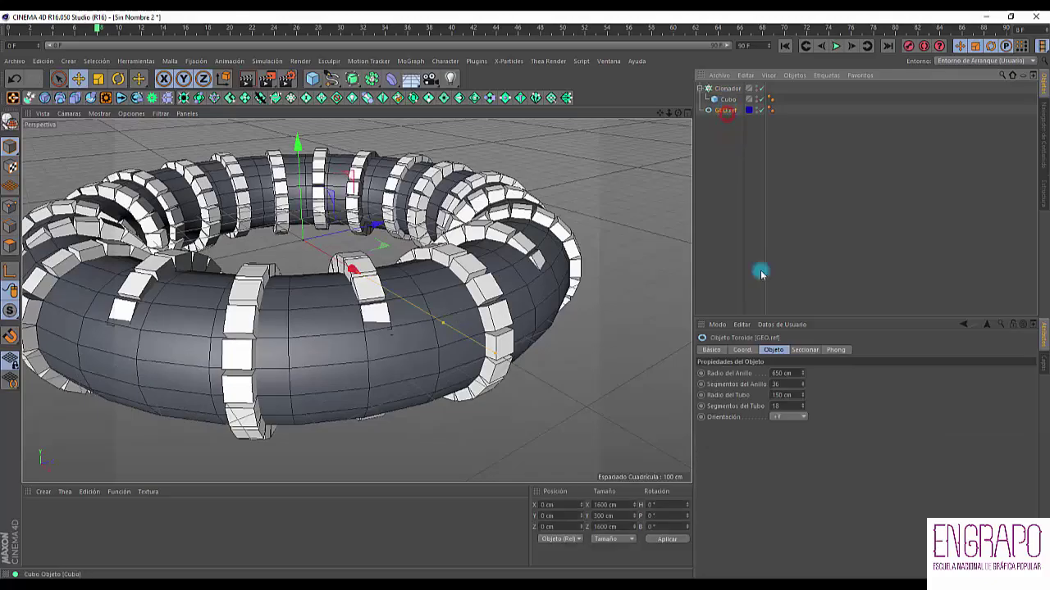
left_click(726, 88)
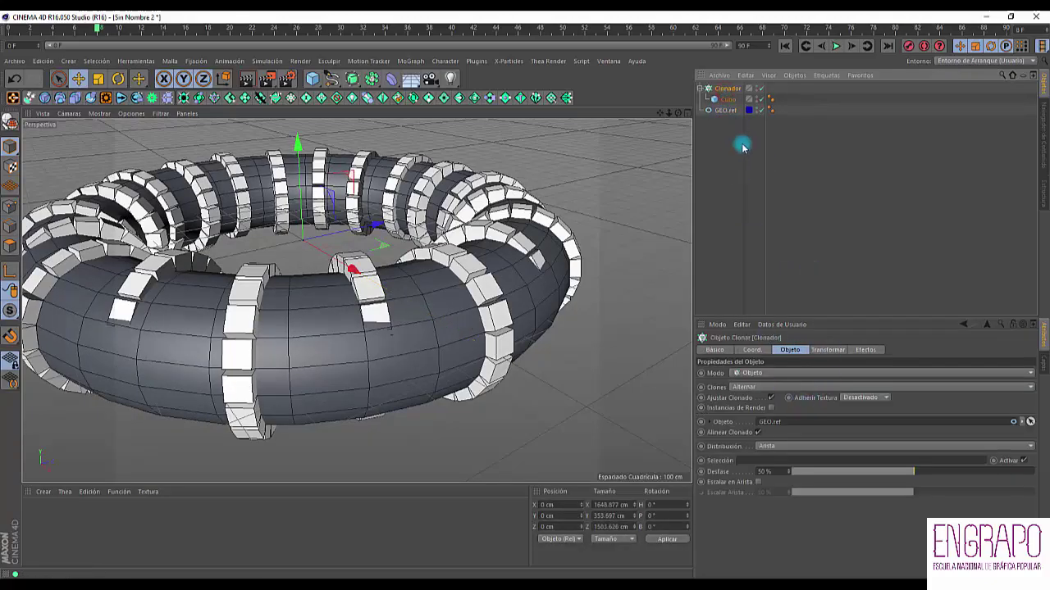
left_click(760, 88)
left_click(760, 88)
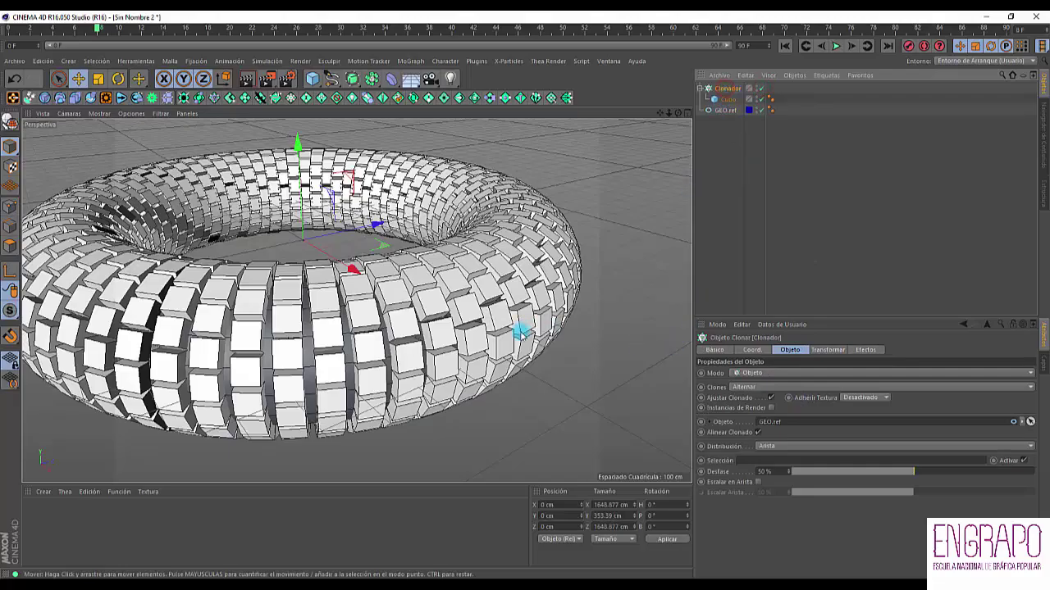
Step: Compare the GEO.ref torus's segment attributes with the Clonador's Distribución options
left_click_drag(391, 277, 413, 281, "alt")
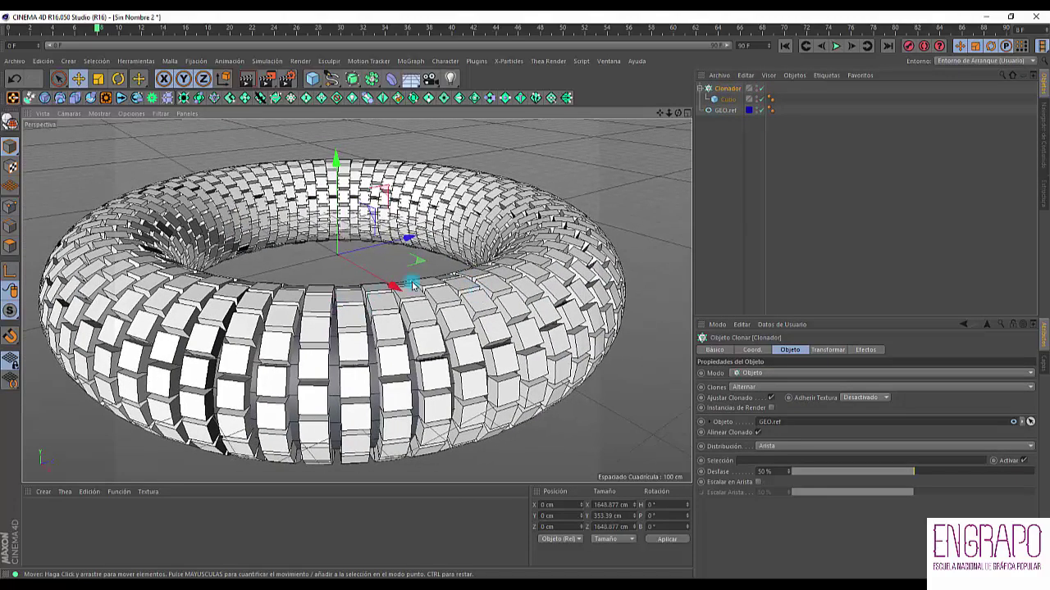
left_click(729, 148)
left_click(723, 88)
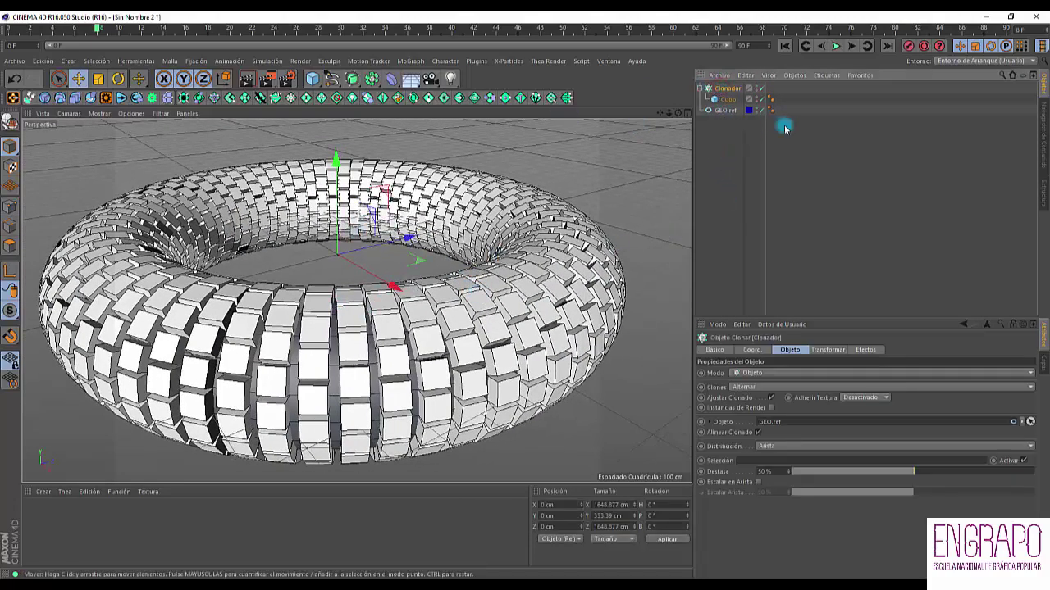
left_click(725, 110)
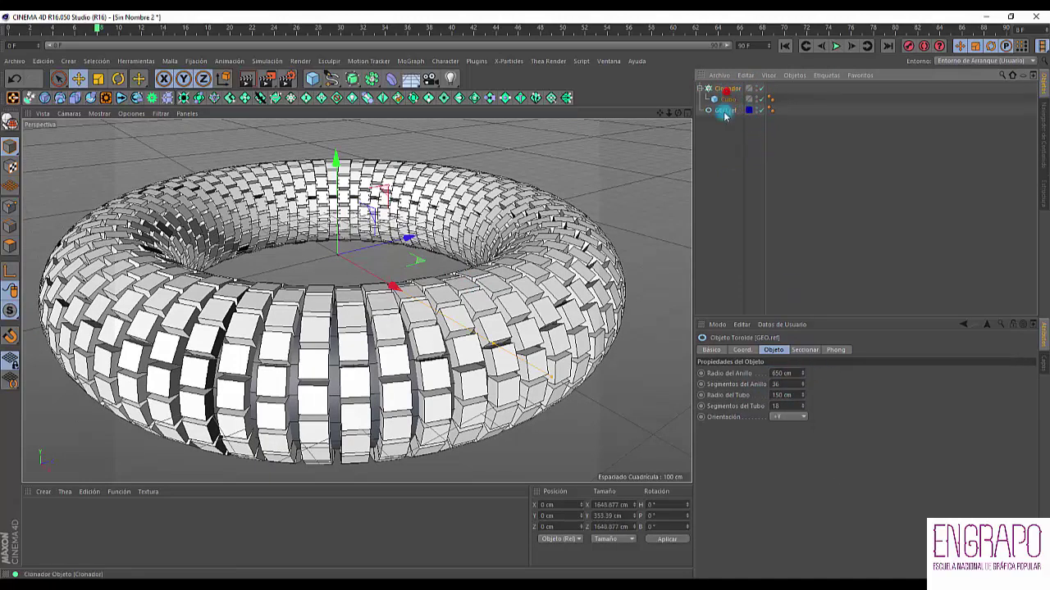
left_click(725, 89)
left_click(775, 446)
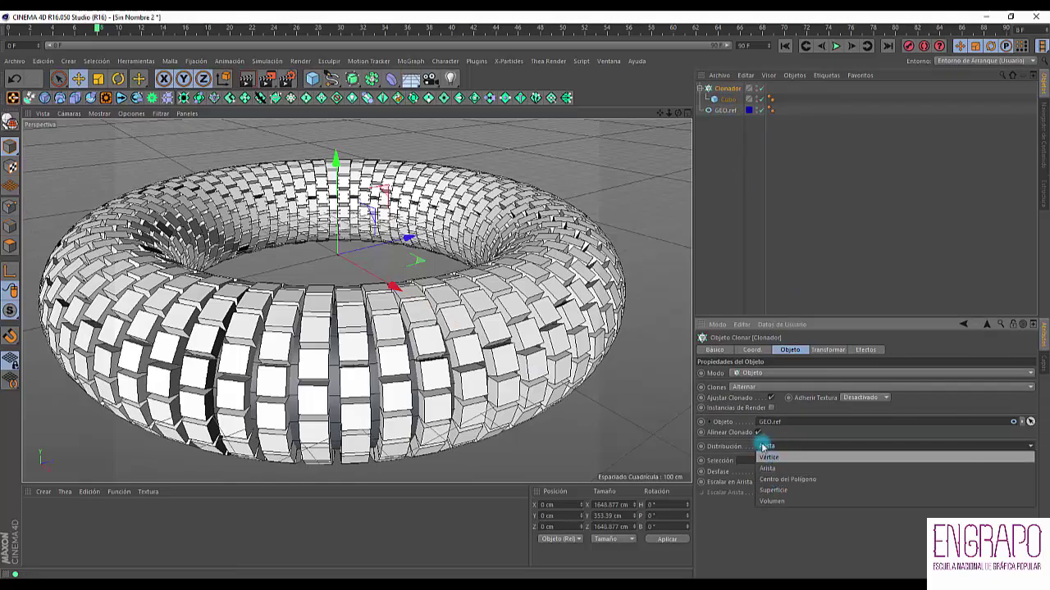
left_click(767, 465)
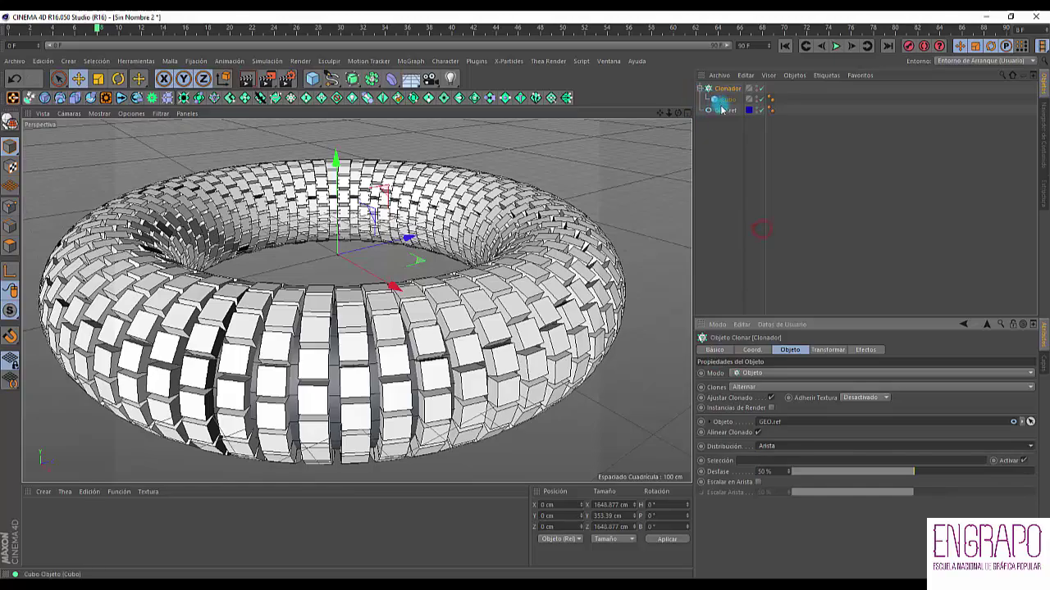
left_click(725, 110)
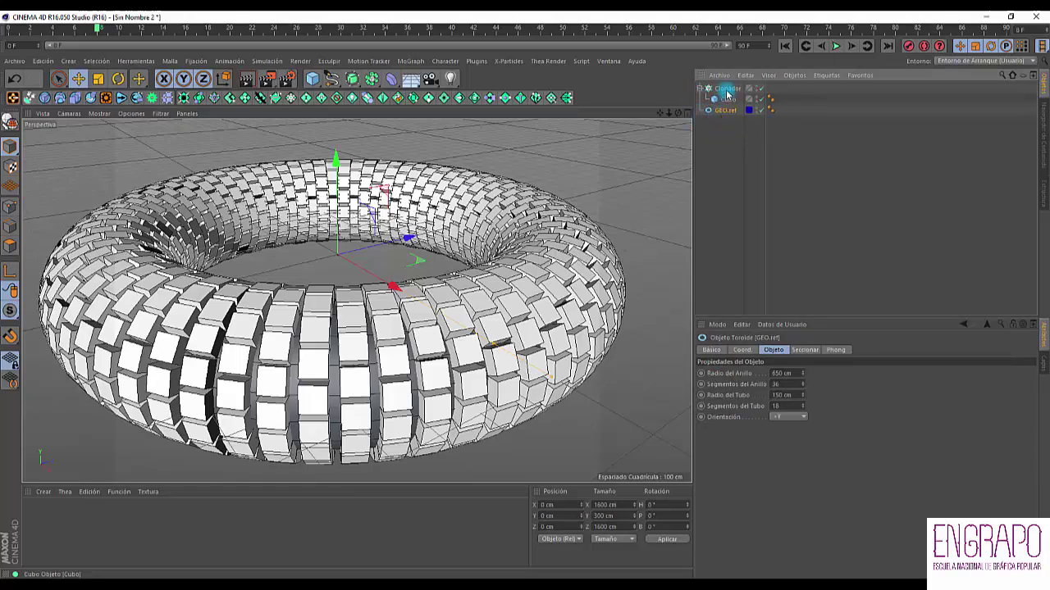
left_click(727, 87)
left_click(769, 447)
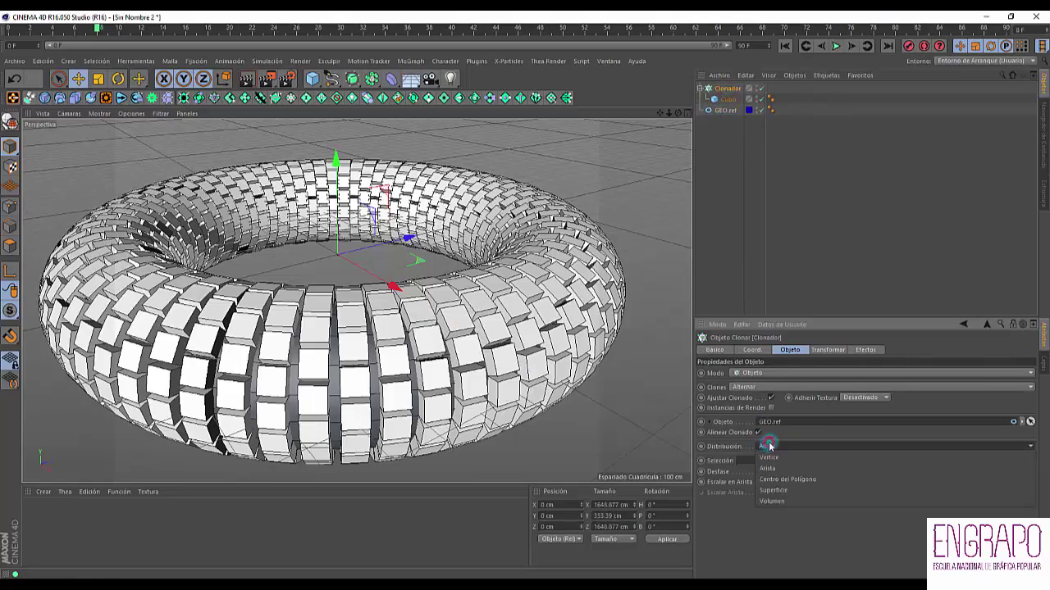
Step: Set the Clonador's Distribución to Superficie and view the cubes scattered over the torus from several angles
left_click(785, 491)
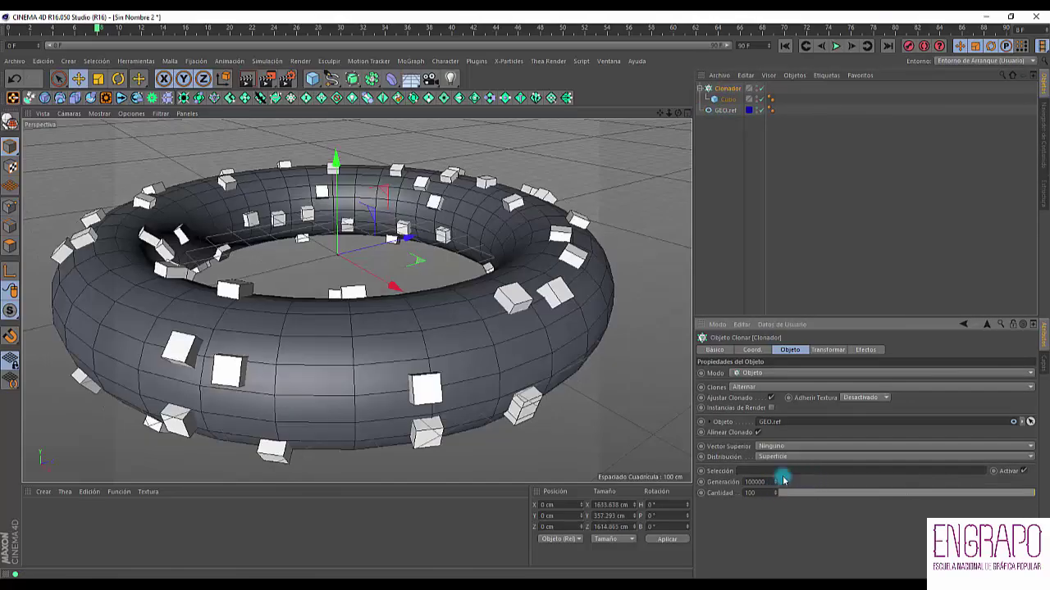
mouse_move(441, 369)
left_mouse_down("alt")
mouse_move(501, 370)
mouse_move(403, 380)
left_mouse_up("alt")
middle_click_drag(403, 380, 534, 293, "alt")
right_click_drag(526, 294, 464, 332, "alt")
middle_click_drag(443, 328, 398, 351, "alt")
left_click_drag(399, 351, 345, 318, "alt")
right_click_drag(434, 325, 488, 296, "alt")
scroll(500, 308, "down", 8)
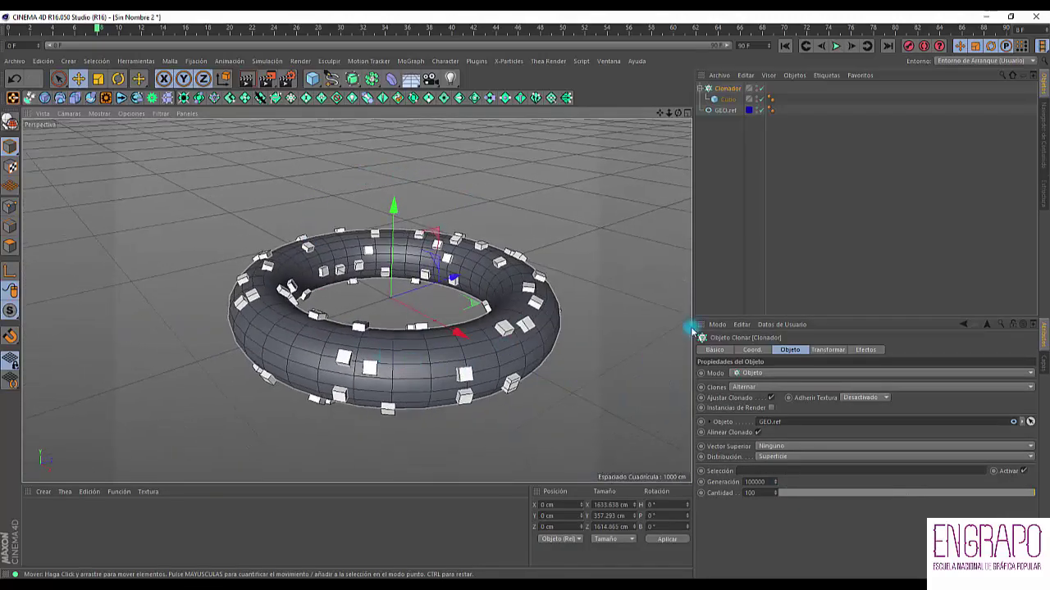
Step: Set the Clonador's Cantidad to 500 for the surface distribution on the torus
left_click(762, 494)
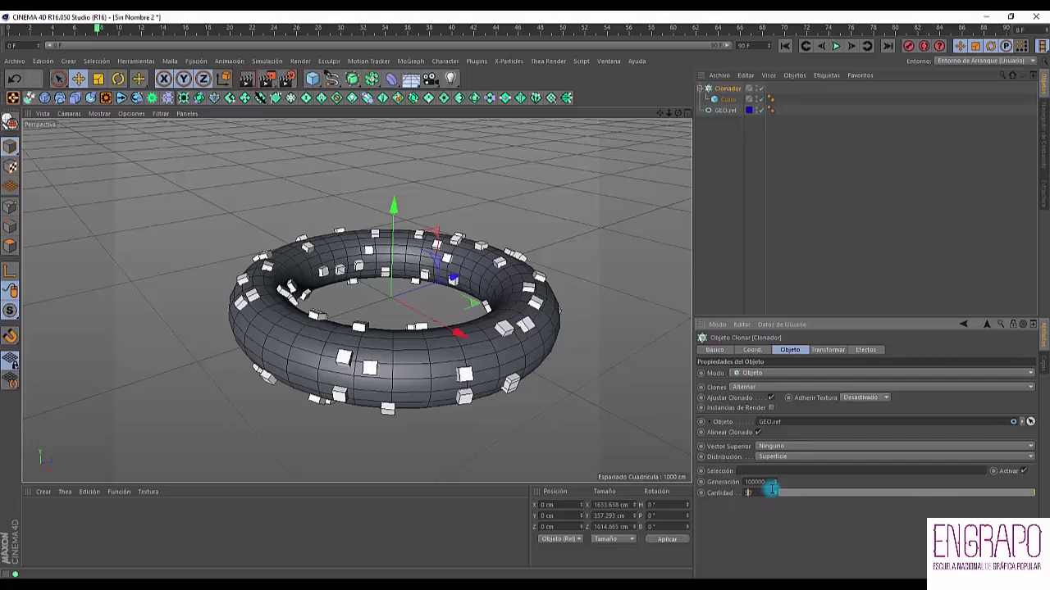
key("Return")
left_click_drag(462, 349, 501, 339, "alt")
Step: Set the Clonador's Generación to 99989 and hide the GEO.ref torus so only the cube clones show
left_click_drag(764, 480, 757, 481)
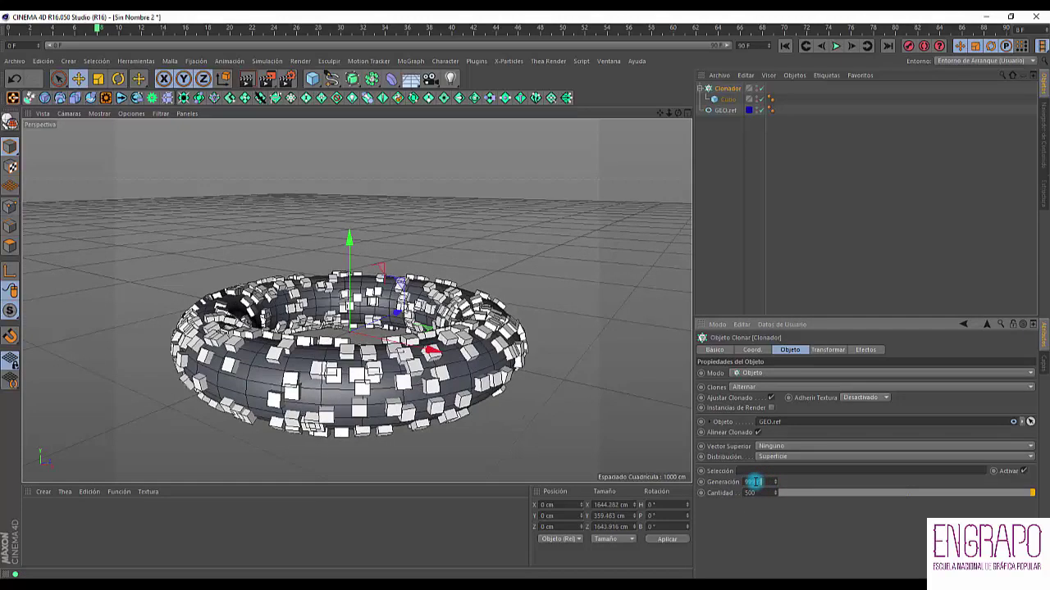
left_click(749, 109)
mouse_move(617, 243)
left_mouse_down("alt")
mouse_move(499, 347)
mouse_move(529, 374)
mouse_move(480, 340)
mouse_move(537, 338)
left_mouse_up("alt")
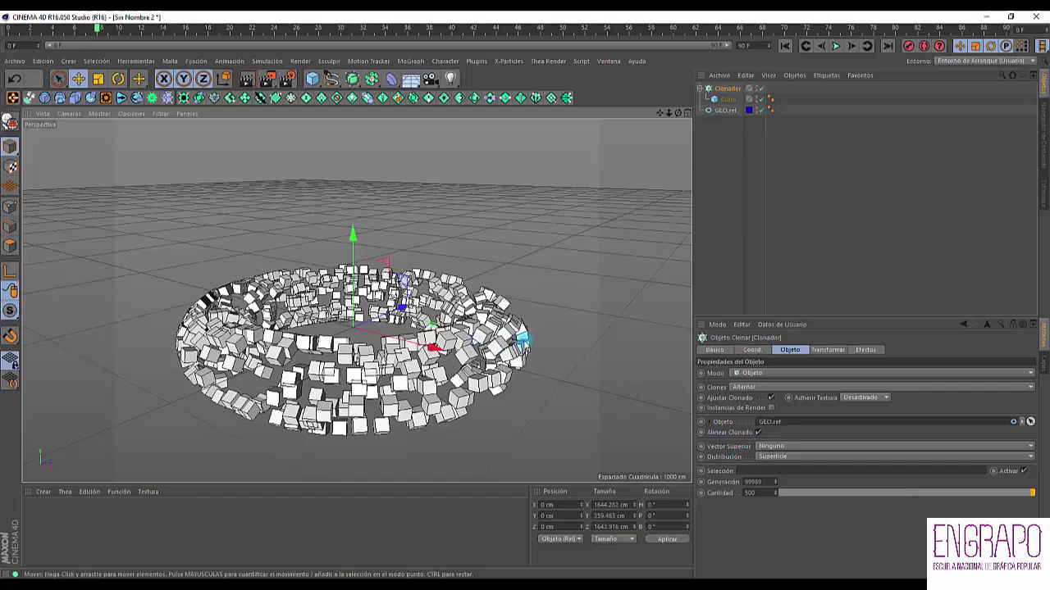
Step: Switch to the open preEjercicio1_2.c4d scene and review the object settings of escudo_Clonador and its Extrusión reference
left_click(610, 61)
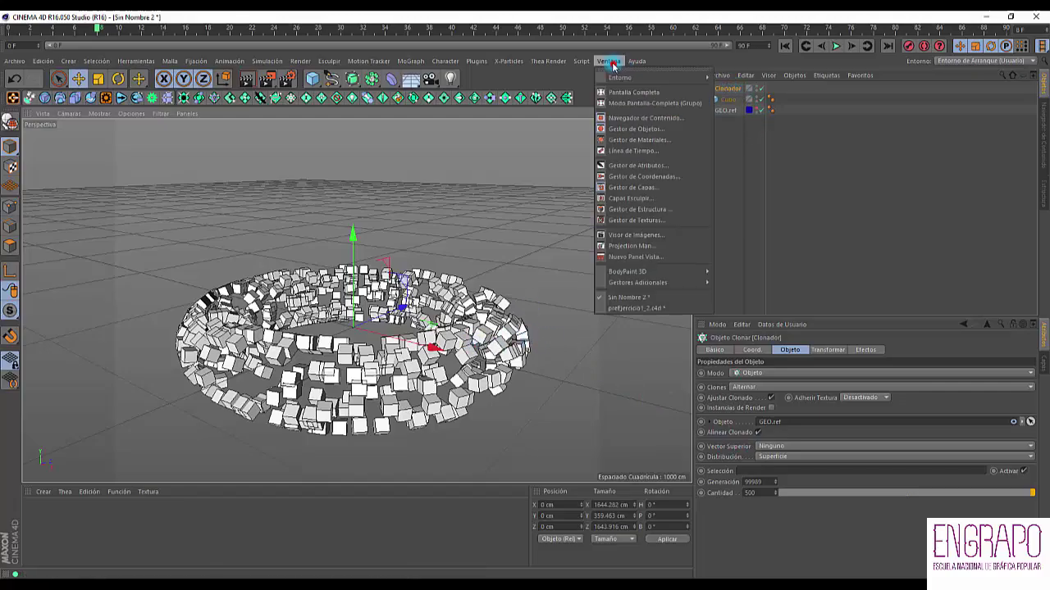
left_click(654, 309)
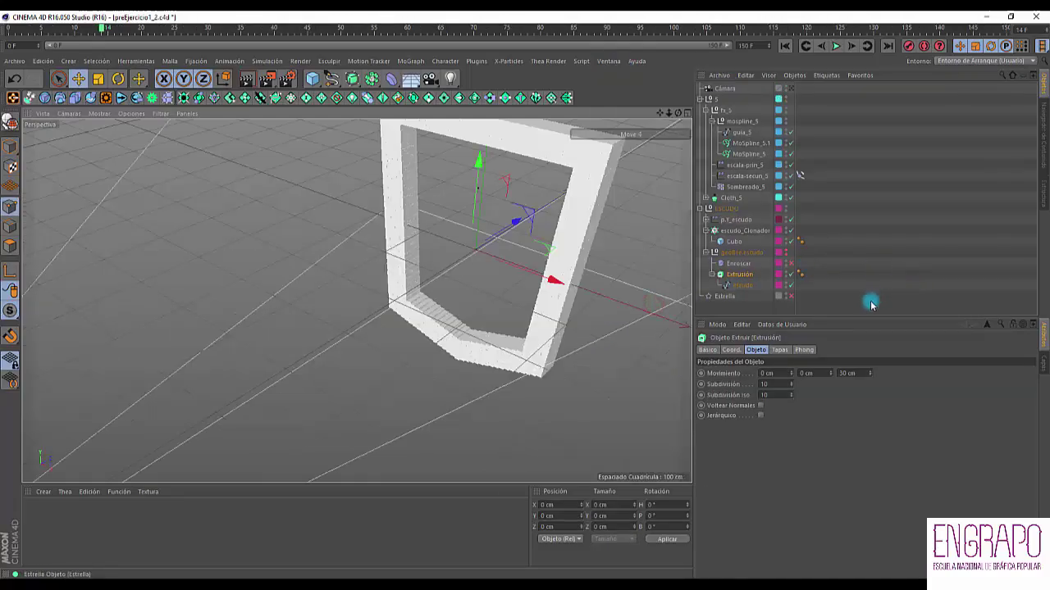
left_click(870, 300)
left_click(738, 276)
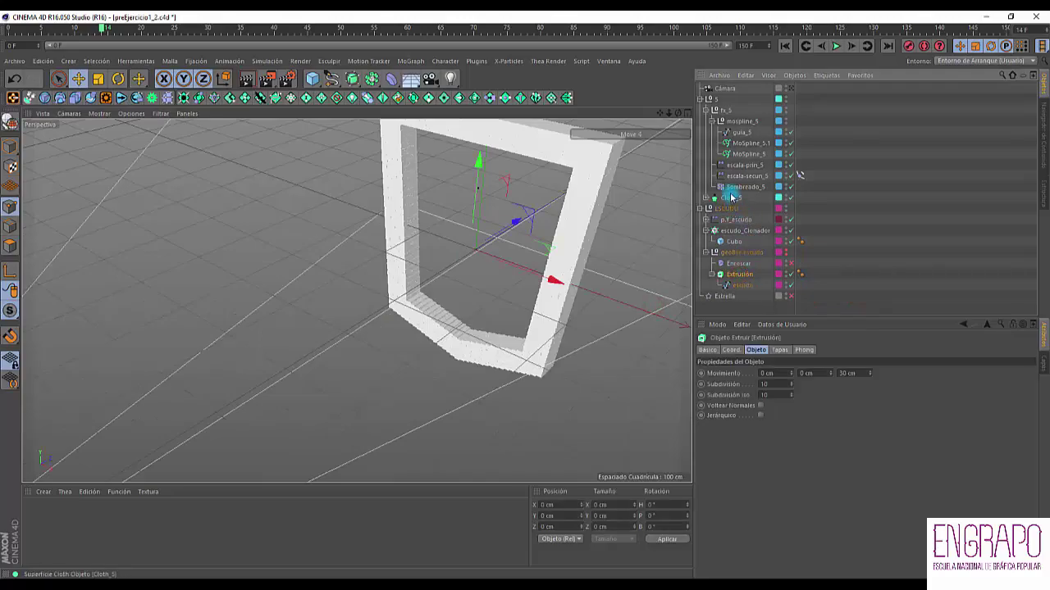
left_click(735, 230)
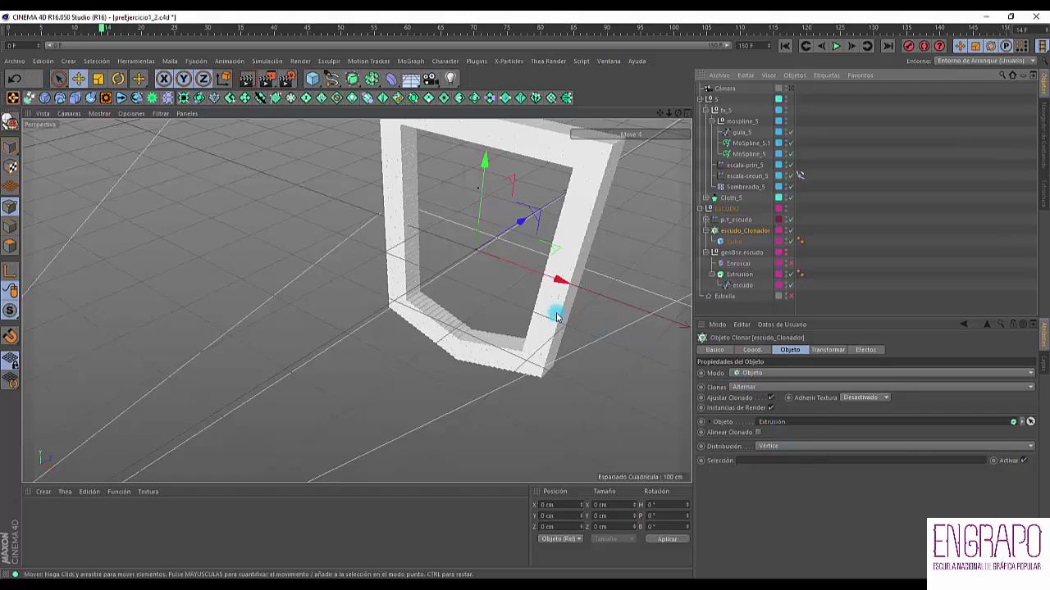
left_click(747, 276)
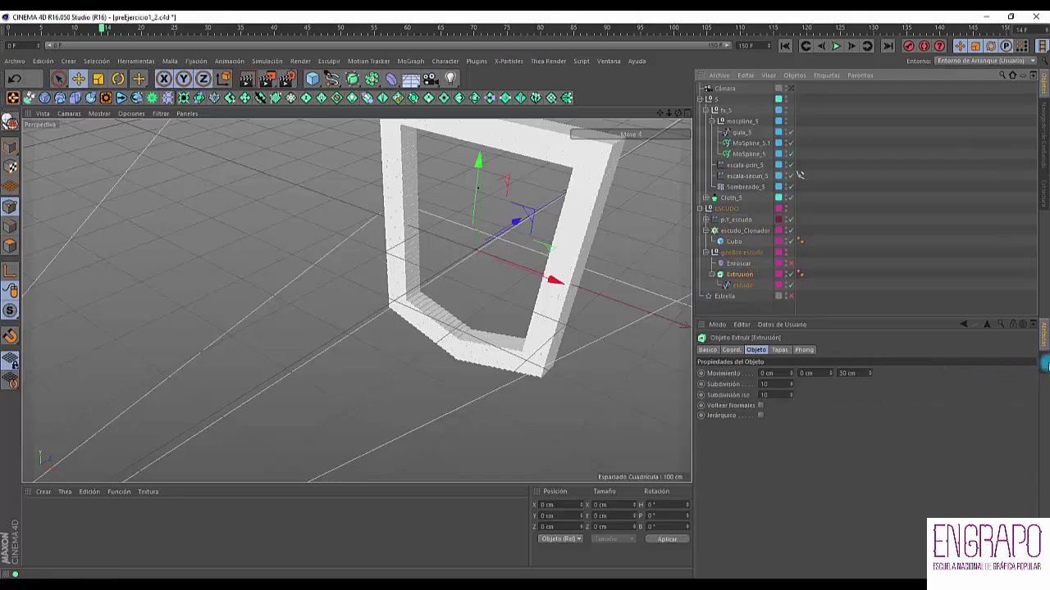
Step: Open the layer list and turn off viewport visibility for the Geo.Escudo layer
left_click(1044, 361)
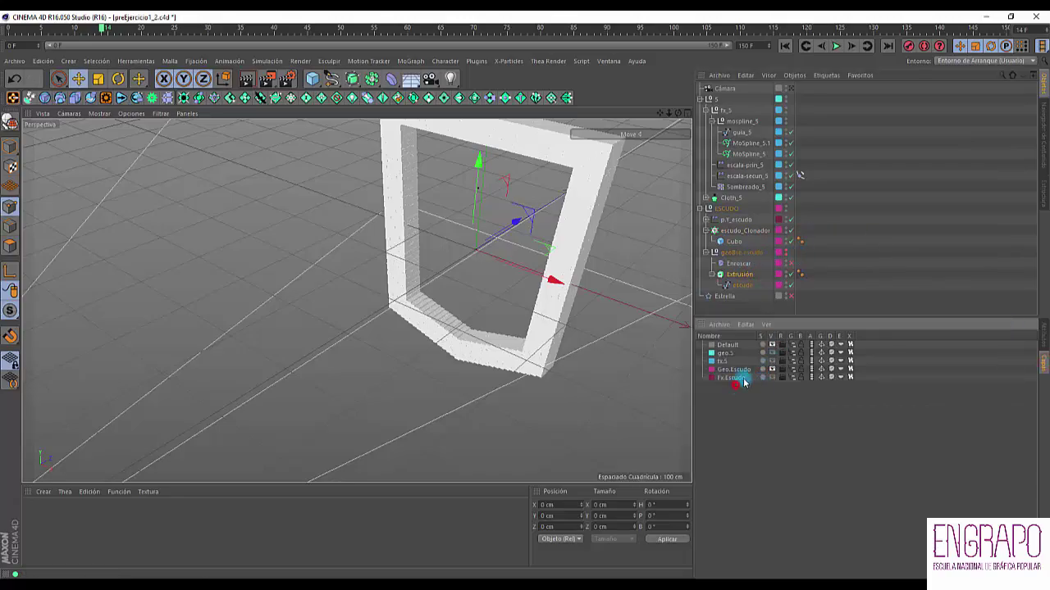
left_click(771, 369)
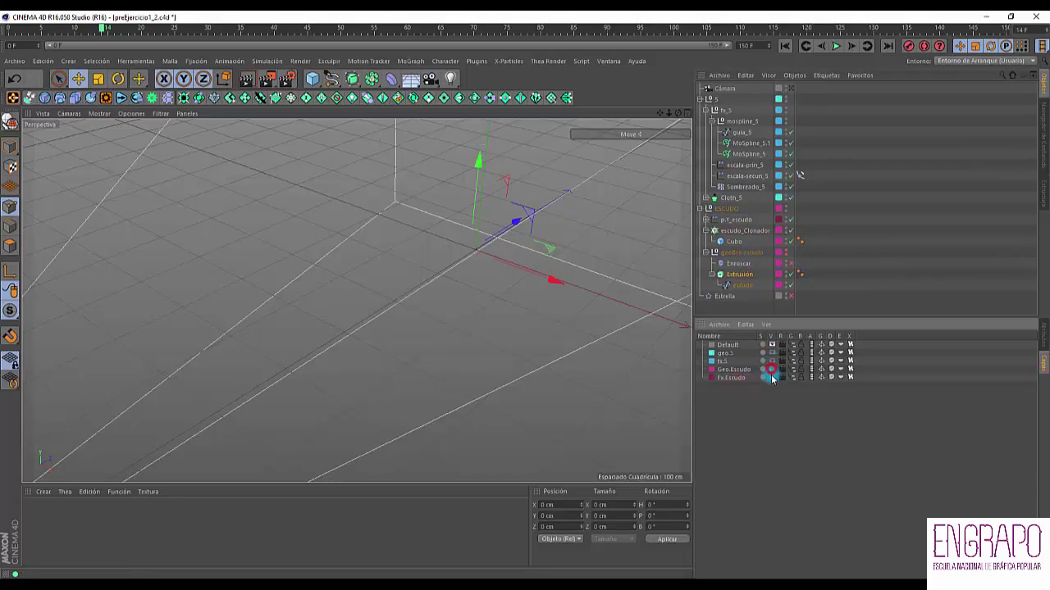
Step: Make the Geo.Escudo layer visible, with escudo_Clonador hidden and the geoBse.escudo base geometry shown in the viewport
left_click(771, 370)
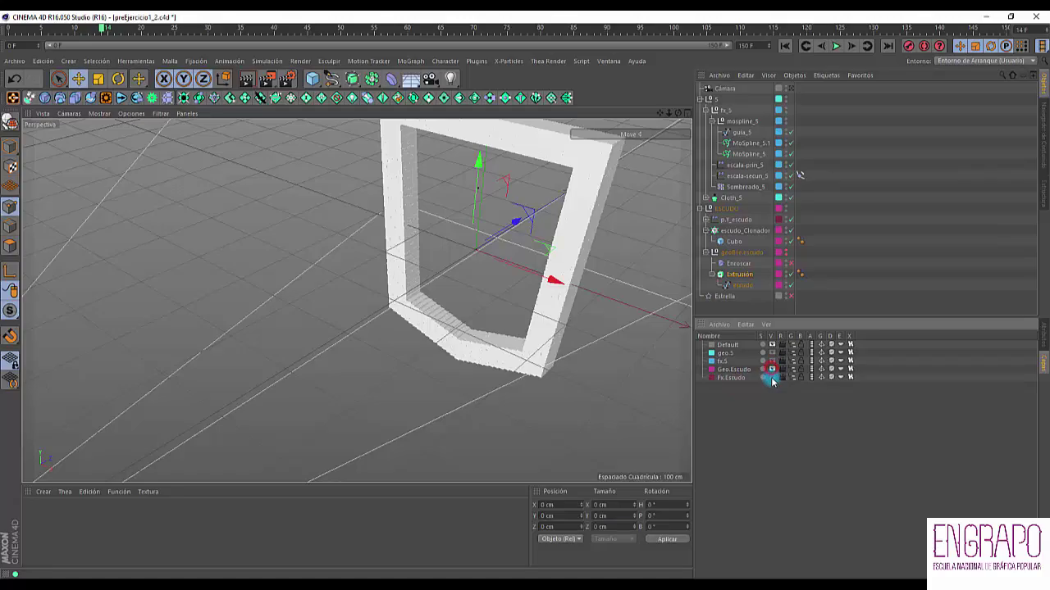
left_click(746, 230)
left_click(785, 228)
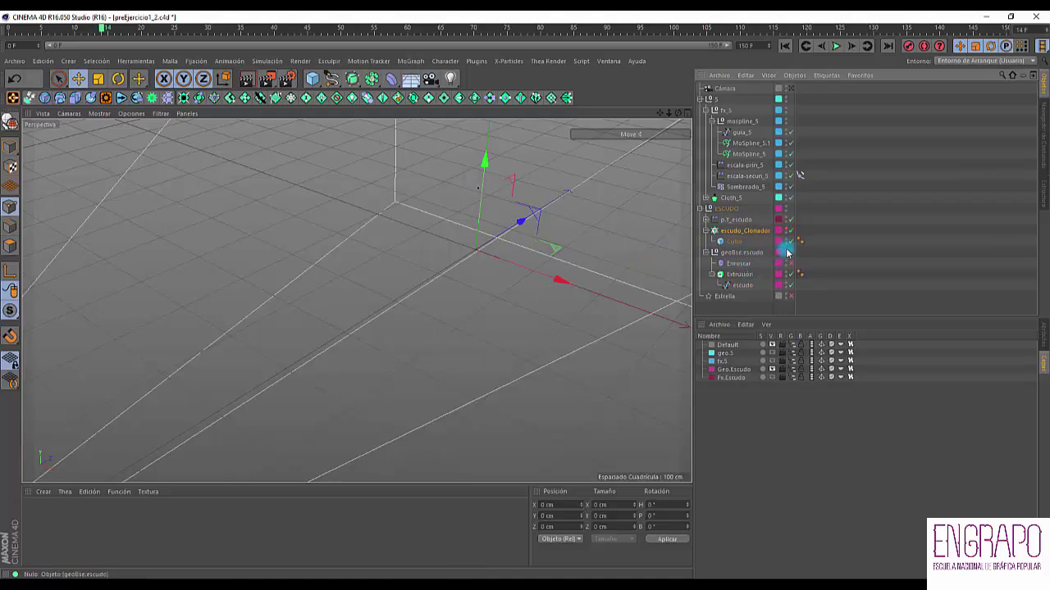
left_click(785, 245)
Step: Display the viewport shading with mesh lines and examine the base shield's subdivisions from several angles
left_click(100, 113)
left_click(113, 141)
left_click_drag(344, 254, 311, 321, "alt")
left_click_drag(235, 349, 432, 346, "alt")
mouse_move(433, 346)
right_mouse_down("alt")
mouse_move(468, 306)
mouse_move(446, 355)
right_mouse_up("alt")
middle_click_drag(398, 369, 429, 373, "alt")
left_click_drag(429, 373, 506, 360, "alt")
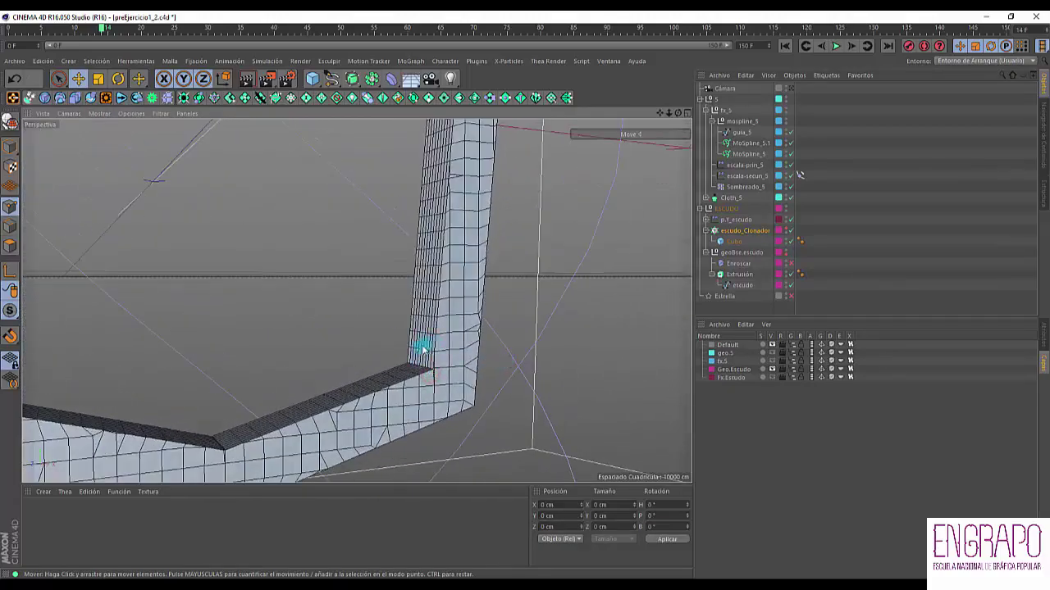
left_click_drag(422, 349, 452, 352, "alt")
left_click_drag(426, 304, 455, 379, "alt")
left_click_drag(383, 361, 538, 380, "alt")
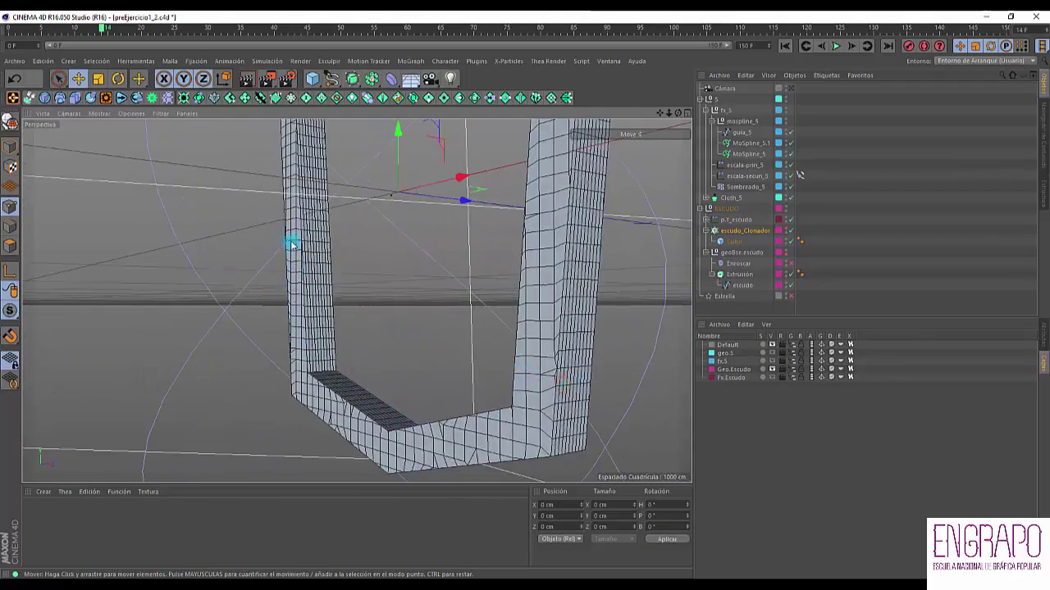
left_click_drag(295, 270, 365, 313, "alt")
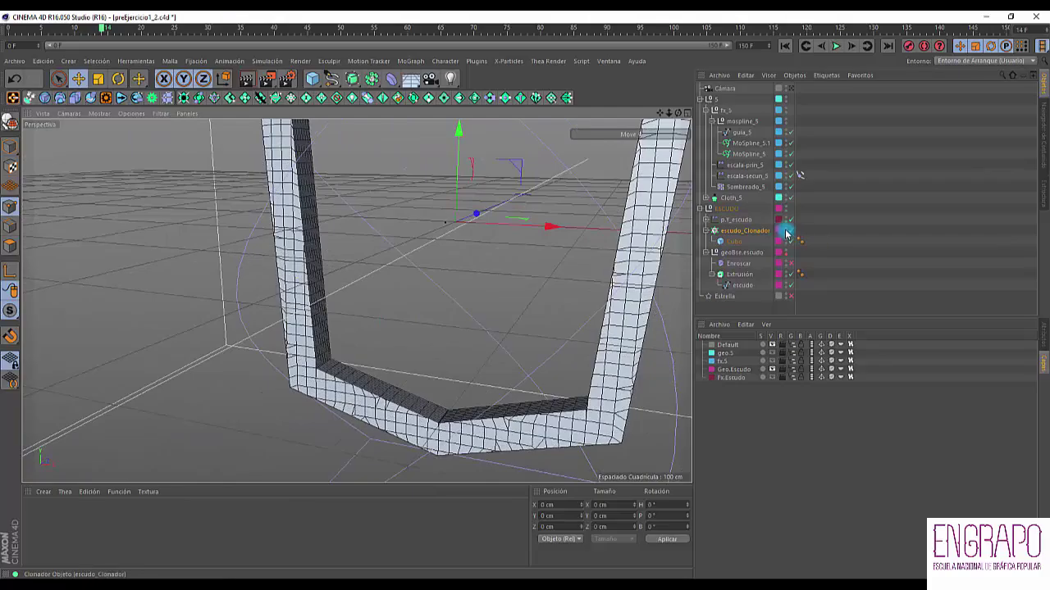
Step: Show the cubes of escudo_Clonador in the viewport and hide the geoBse.escudo base geometry
left_click(786, 233)
left_click_drag(652, 239, 427, 291, "alt")
left_click(732, 241)
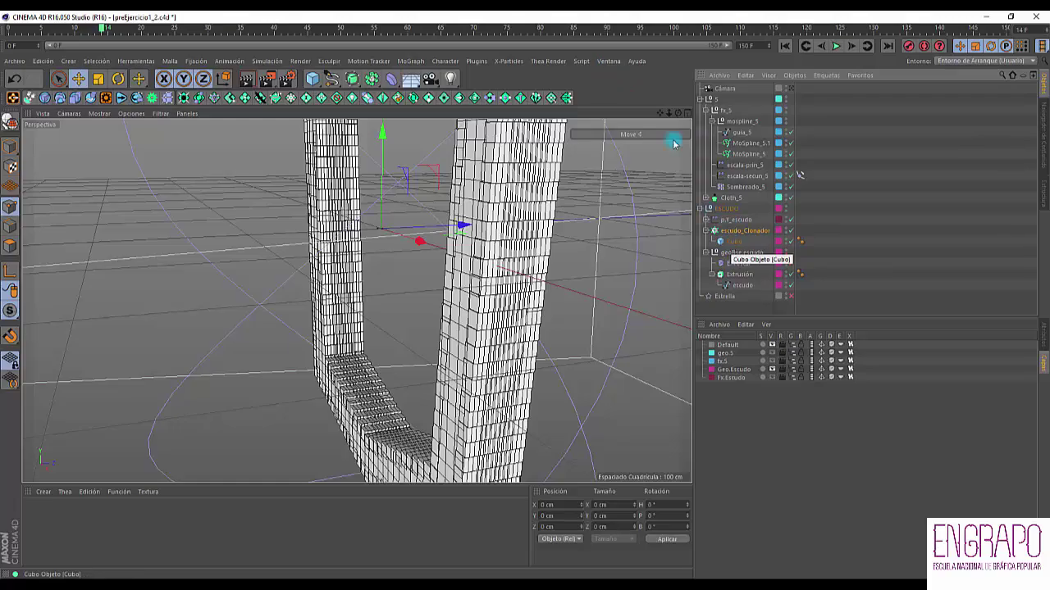
left_click(785, 251)
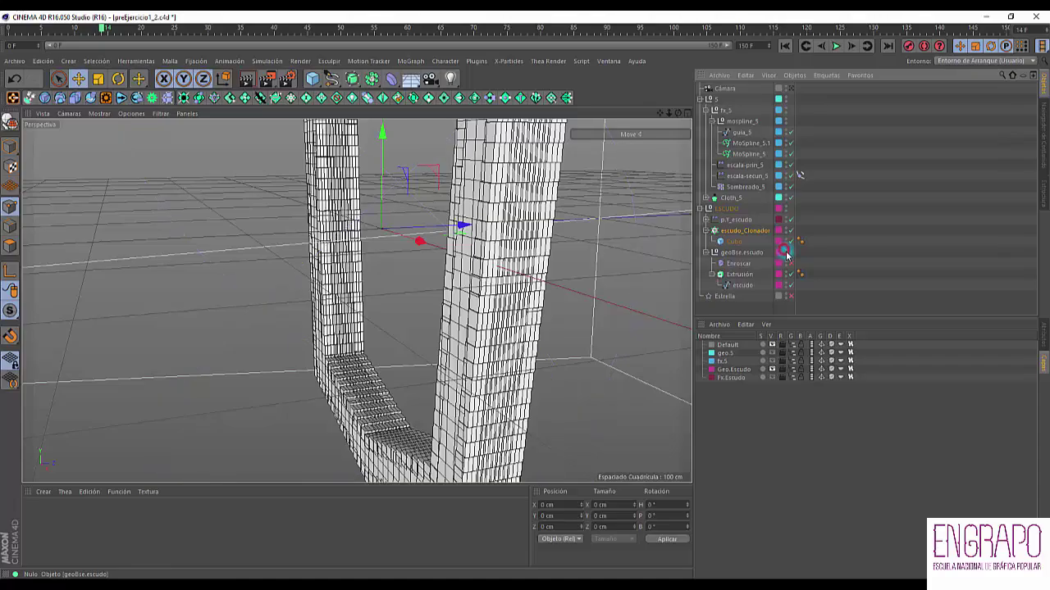
left_click_drag(590, 248, 615, 252, "alt")
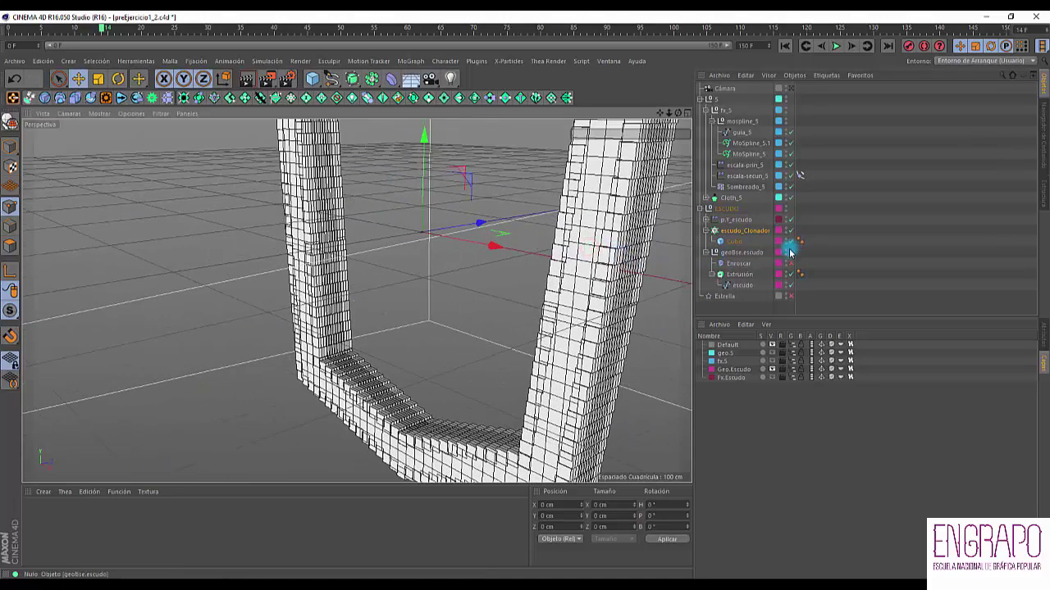
Step: Switch to the Sin Nombre 2 document, review the Clonador's distribution options and examine its cloned cubes around the ring
left_click(607, 60)
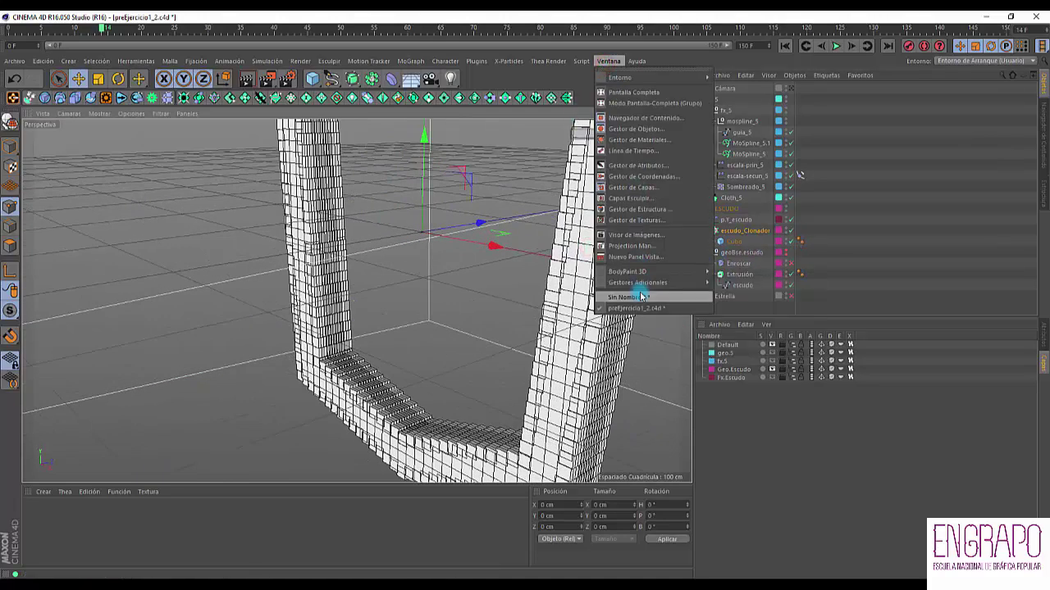
left_click(632, 294)
left_click(723, 88)
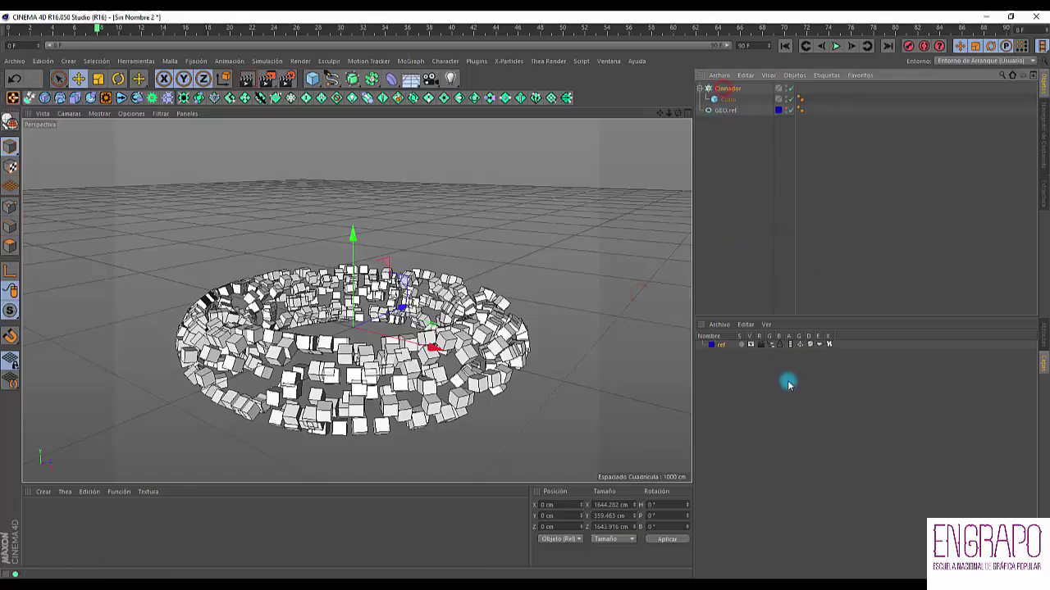
left_click(1040, 334)
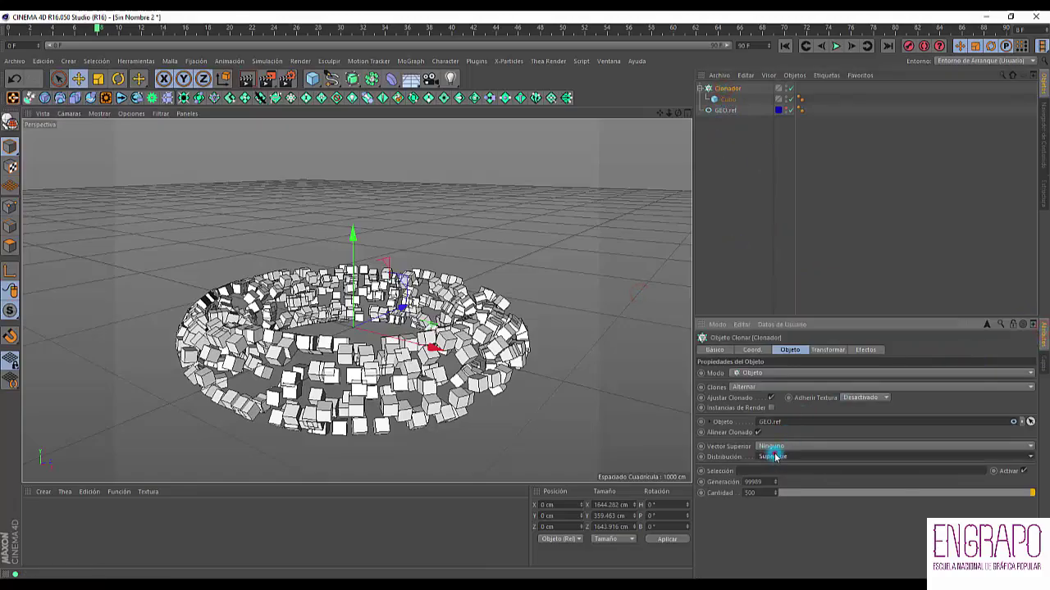
left_click(756, 457)
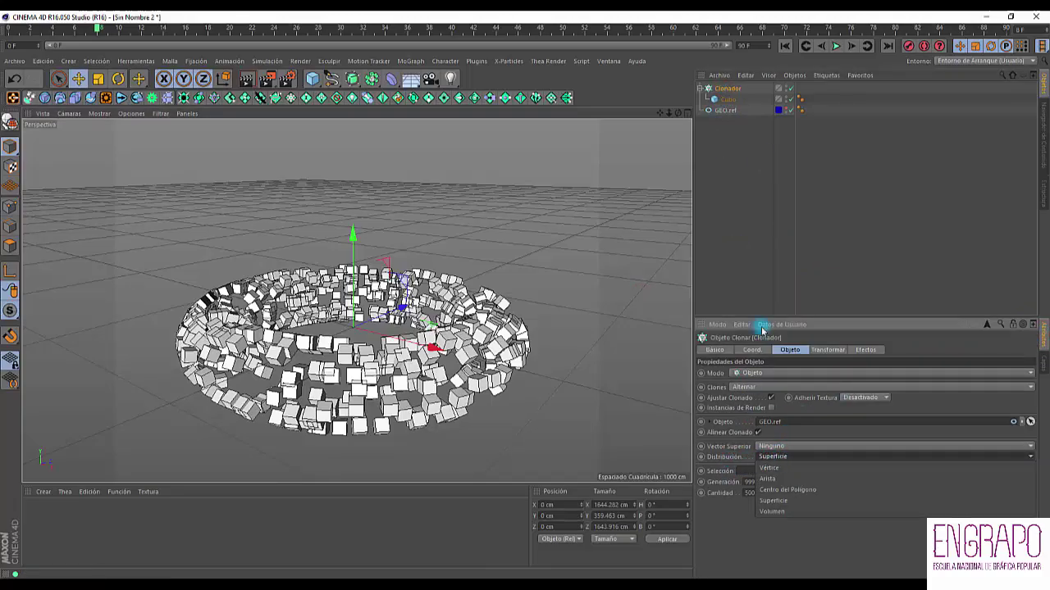
left_click(763, 255)
left_click_drag(500, 364, 479, 324, "alt")
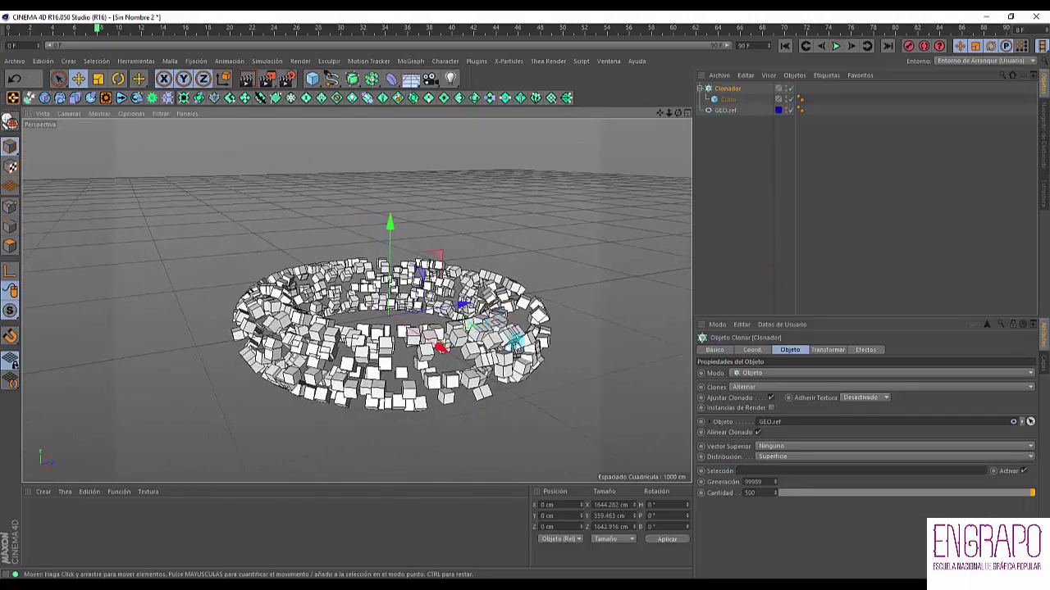
left_click_drag(294, 312, 386, 305, "alt")
scroll(375, 335, "down", 5)
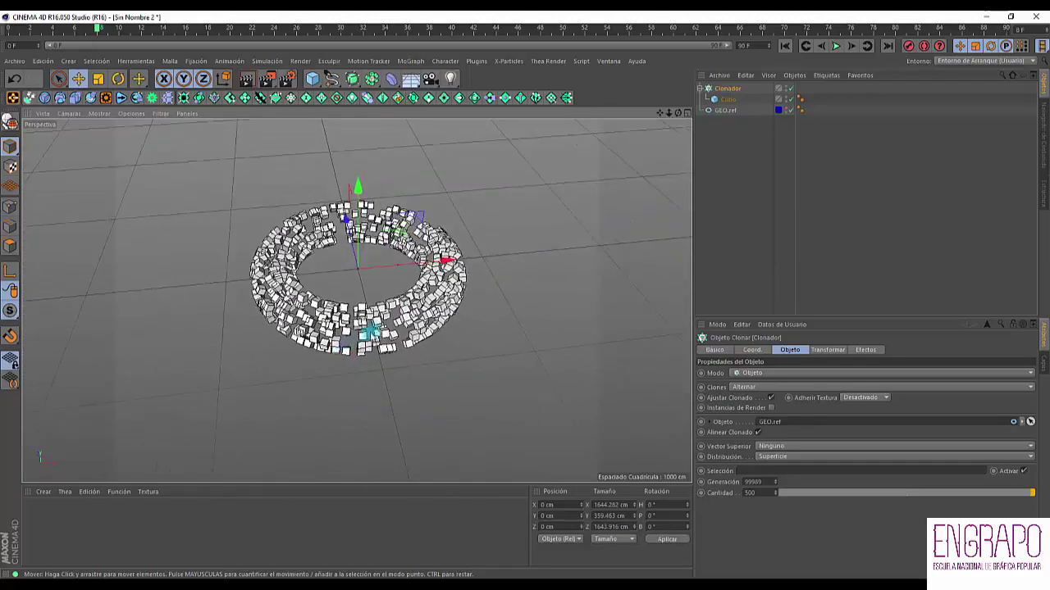
left_click_drag(353, 360, 565, 202, "alt")
left_click(561, 215)
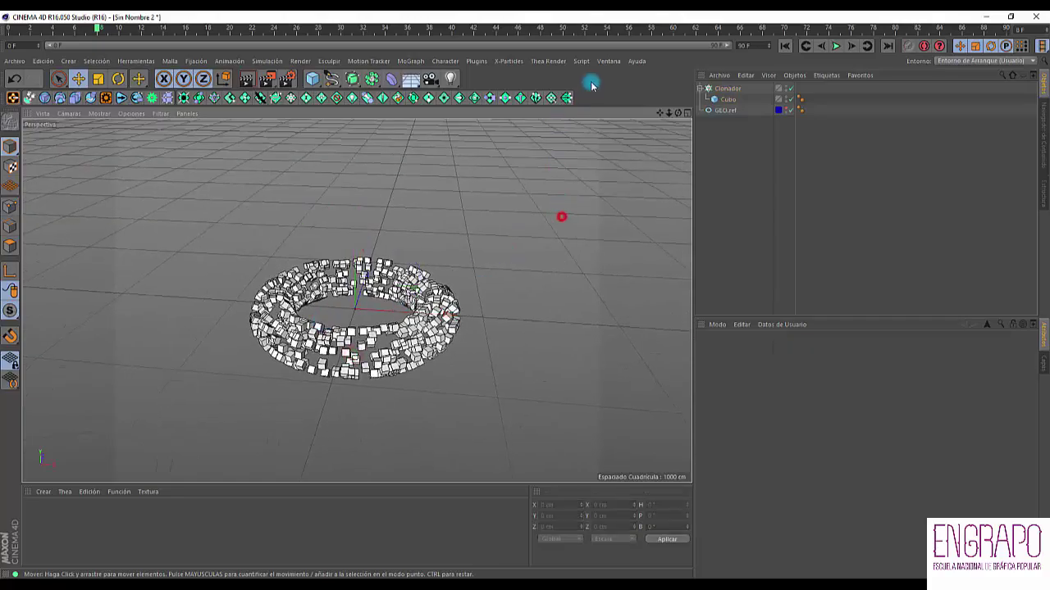
Step: Return to the preEjercicio1_2.c4d document and scrub the shield animation to frame 57
left_click(604, 63)
left_click(648, 299)
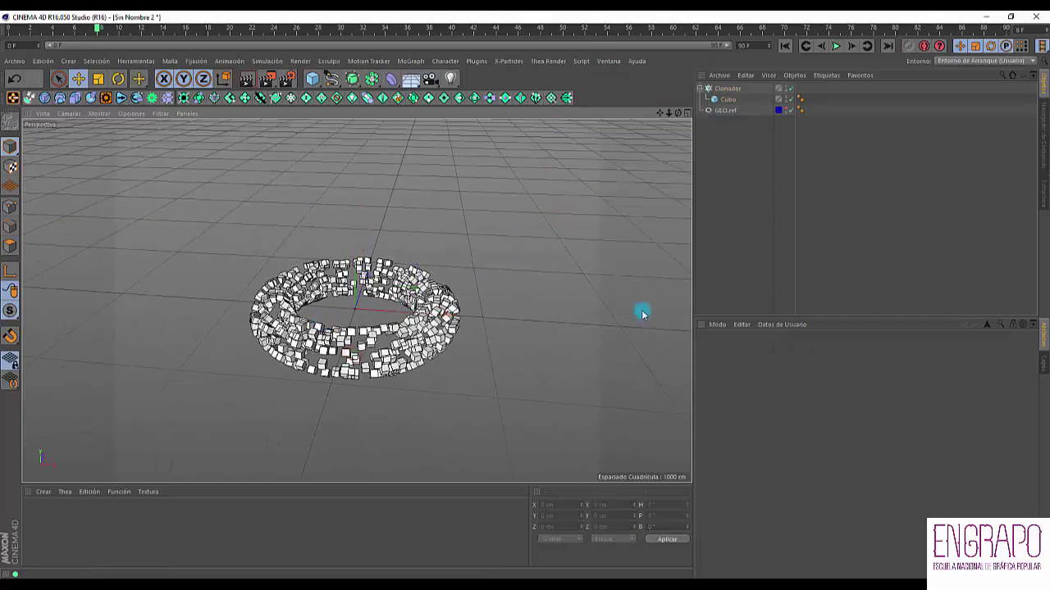
middle_click_drag(444, 335, 400, 295, "alt")
mouse_move(401, 295)
right_mouse_down("alt")
mouse_move(333, 356)
mouse_move(394, 300)
right_mouse_up("alt")
middle_click_drag(395, 300, 417, 328, "alt")
left_click_drag(429, 304, 312, 238, "alt")
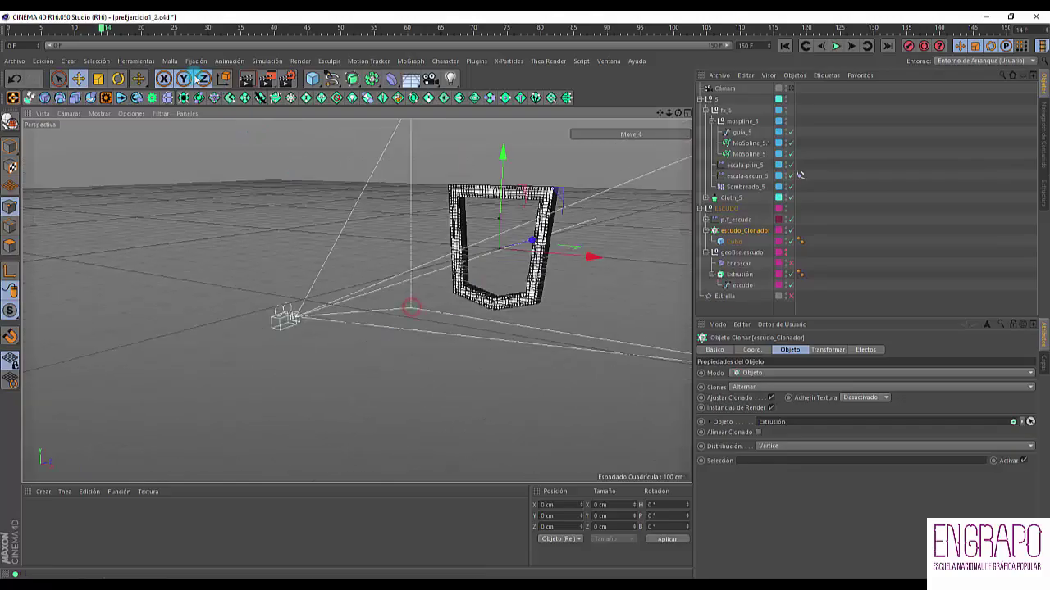
left_click_drag(93, 30, 36, 33)
left_click_drag(185, 30, 387, 29)
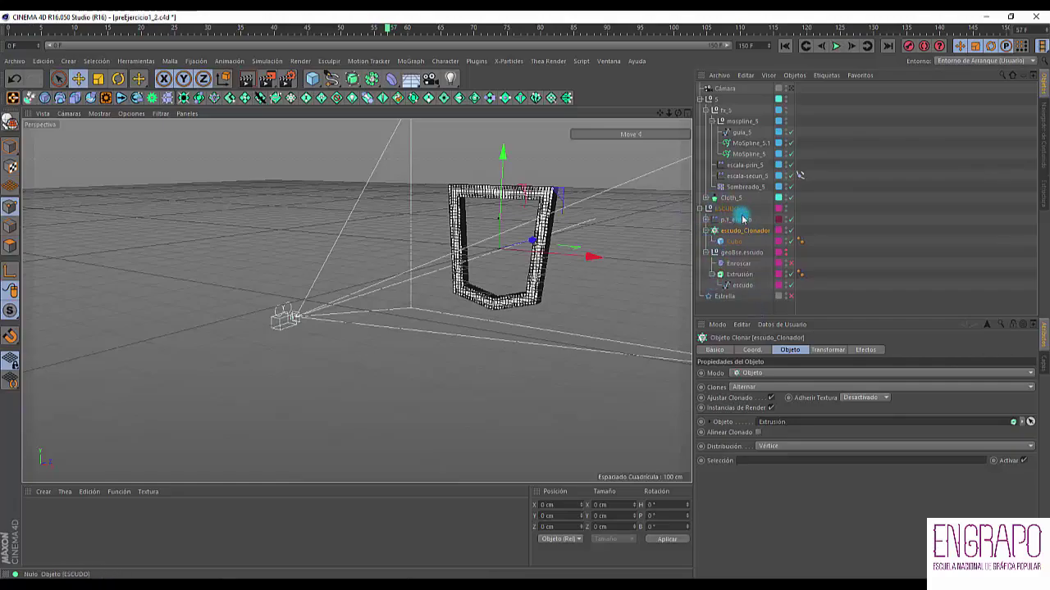
Step: Expand p.Y_escudo to see its nested effector, then play the animation from the start with escudo_Clonador selected
left_click(708, 221)
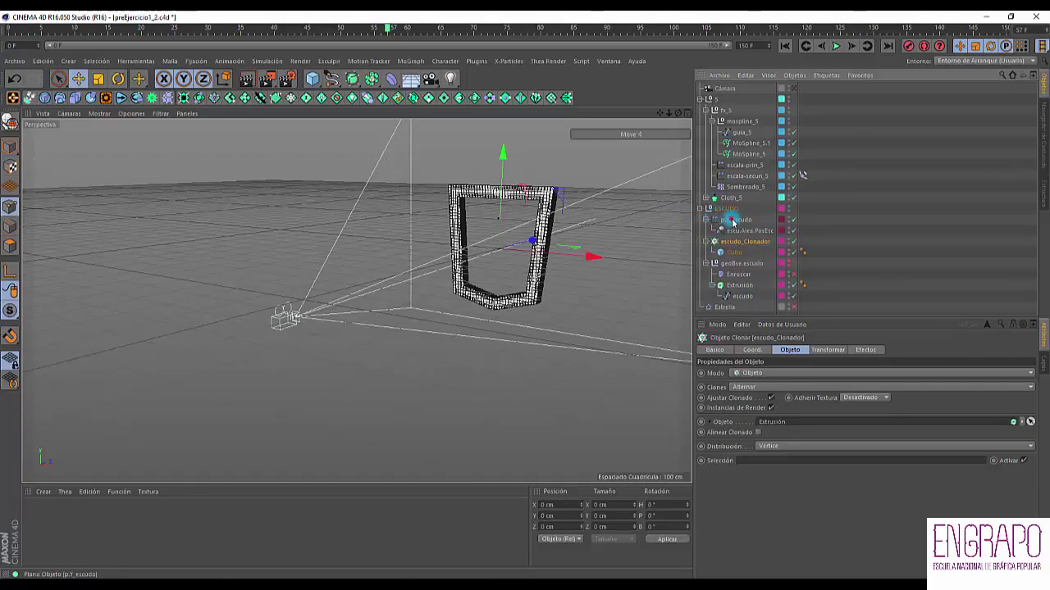
left_click(732, 221)
left_click(744, 242)
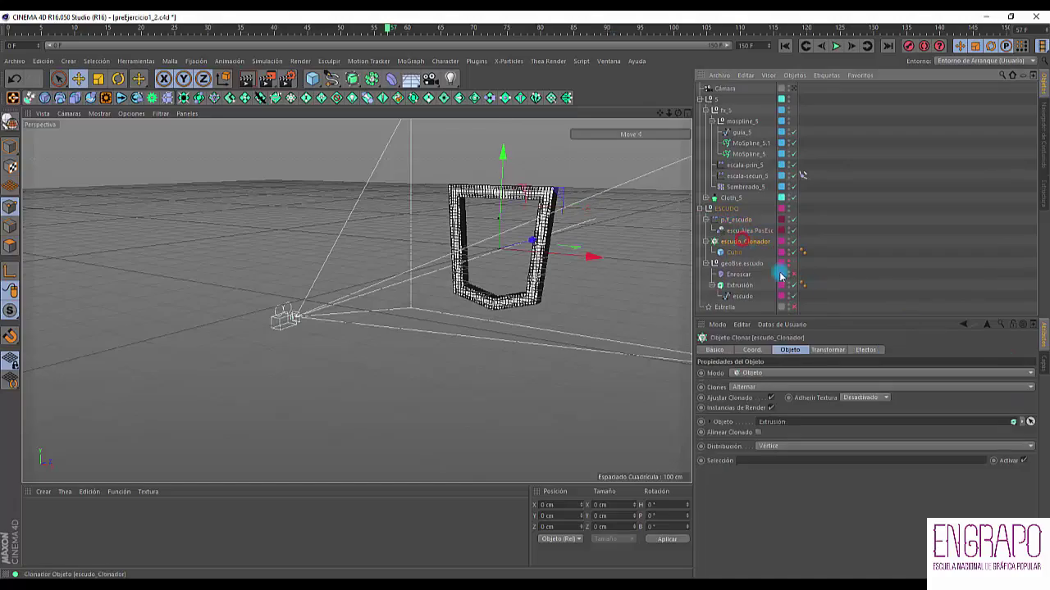
left_click(785, 46)
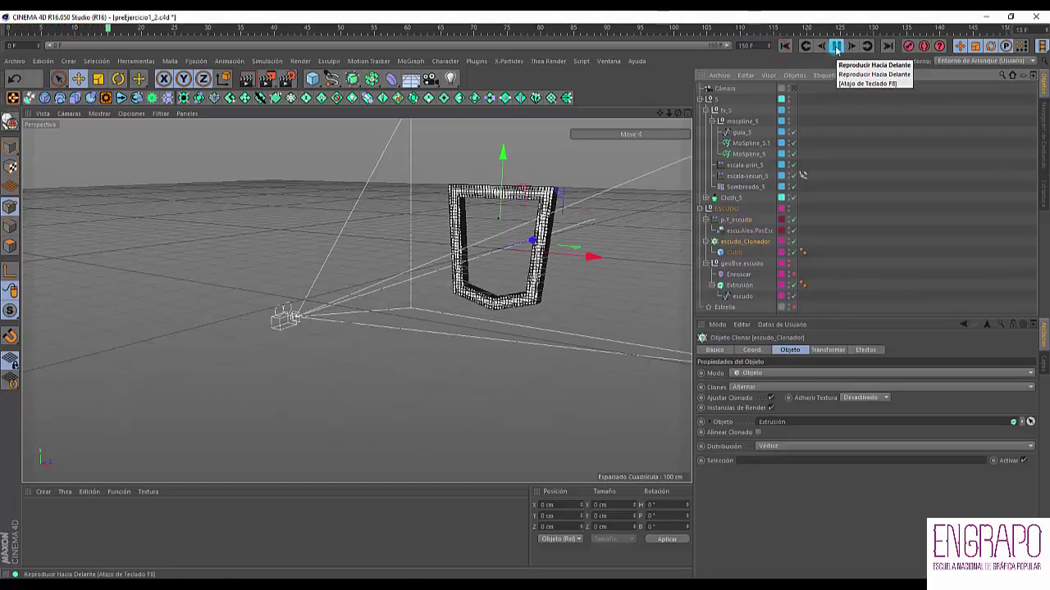
left_click(836, 47)
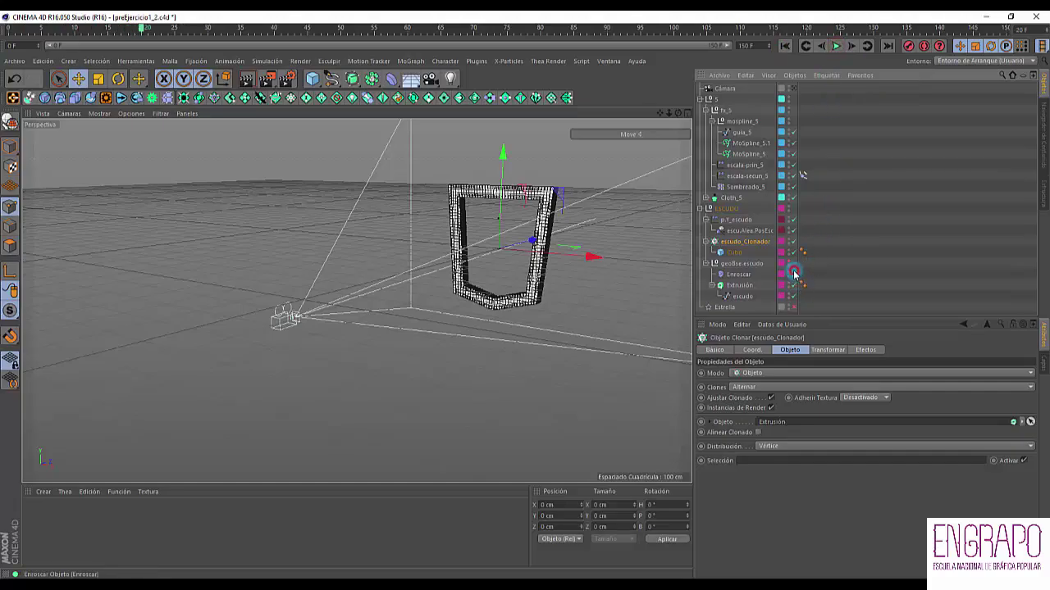
Step: Enable the p.Y_escudo and escu.Alea.PosEsc effectors on escudo_Clonador
left_click(746, 264)
left_click(736, 253)
left_click(740, 242)
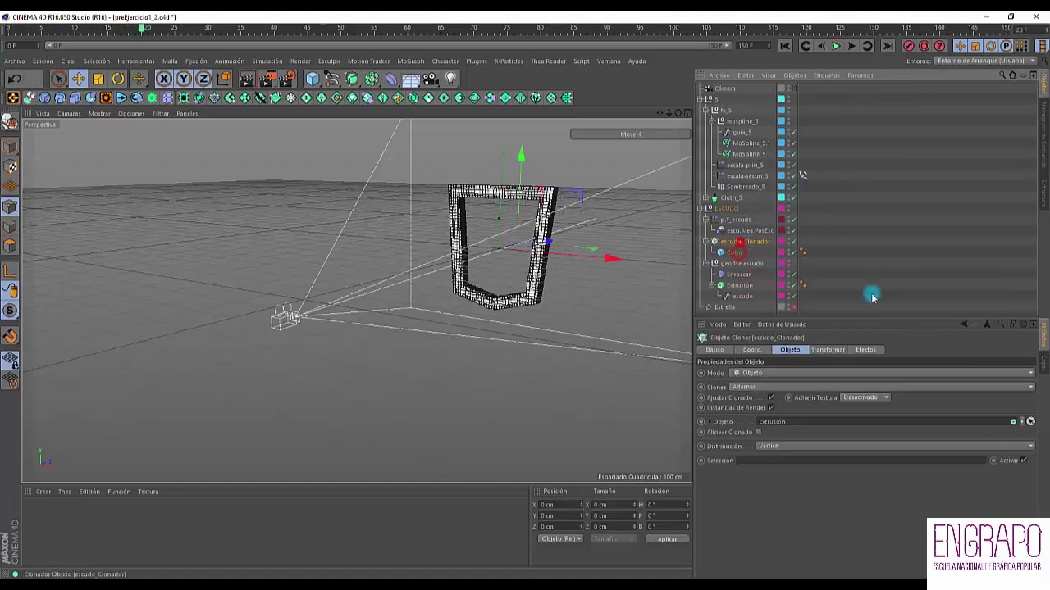
left_click(871, 351)
left_click(816, 376)
left_click(816, 388)
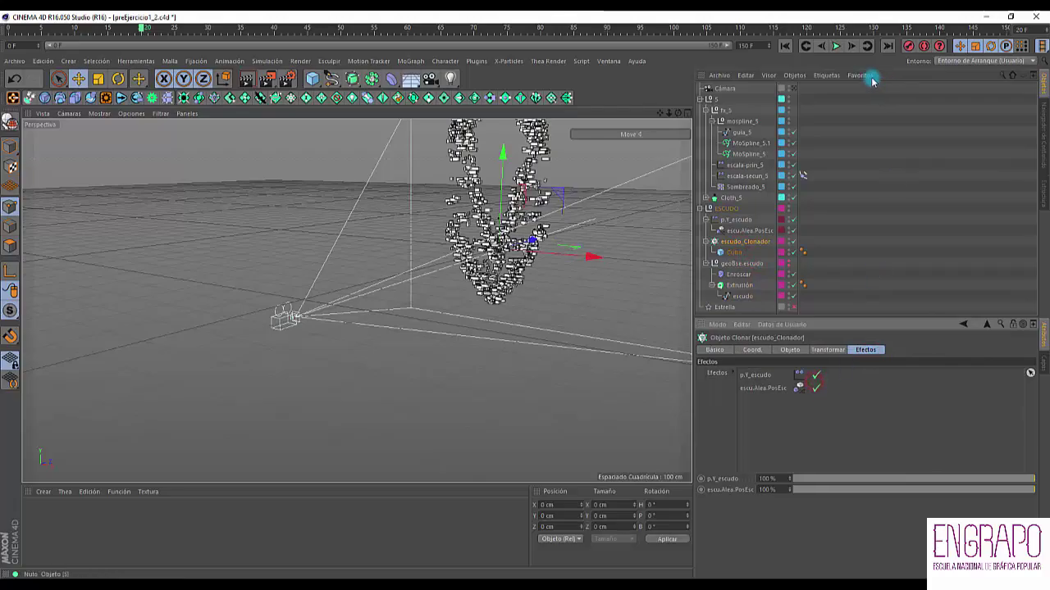
Step: Return to frame 0, disable the escu.Alea.PosEsc random effector and select p.Y_escudo
left_click(785, 46)
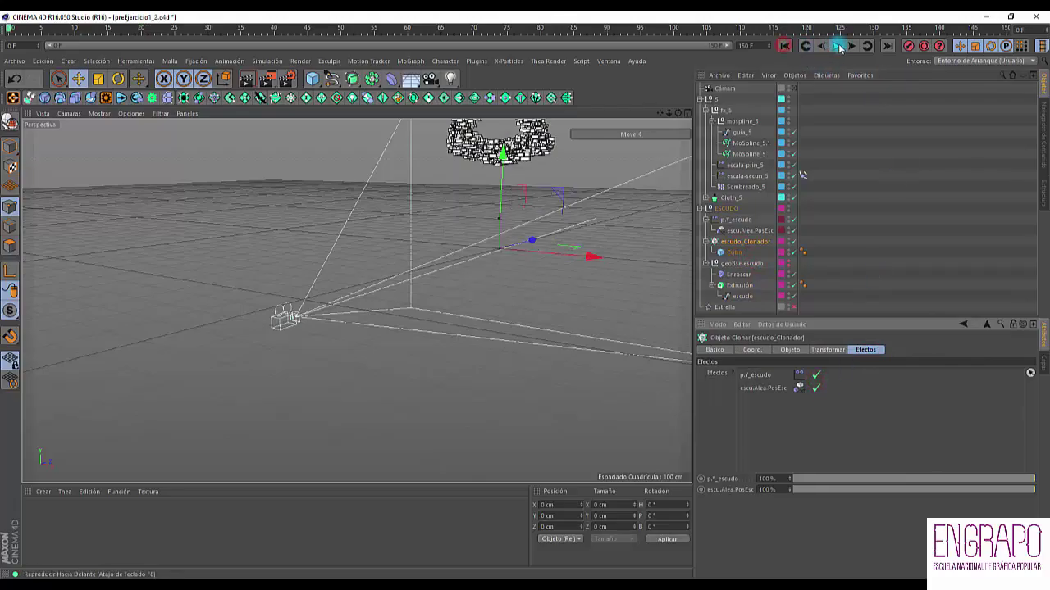
left_click(736, 222)
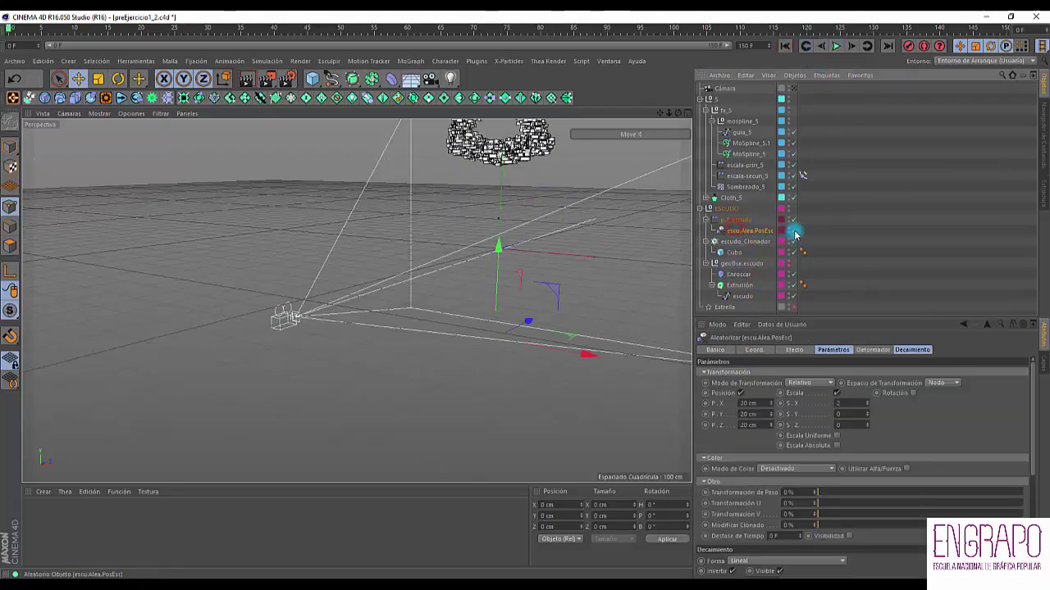
left_click(792, 230)
left_click(740, 219)
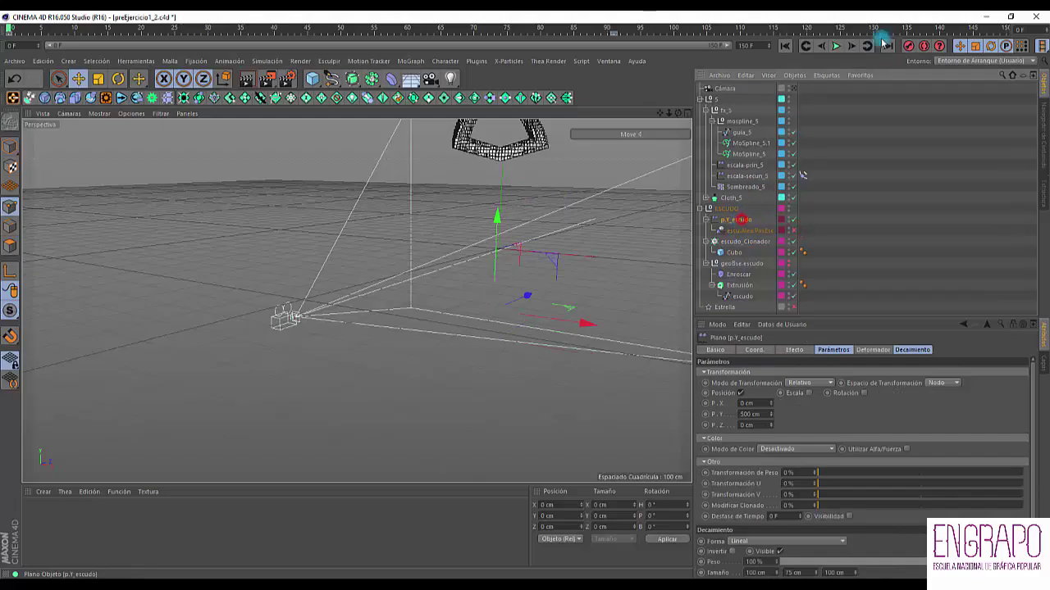
Step: Play the animation to watch how p.Y_escudo alone moves the shield's cubes, and stop the playback
left_click(835, 46)
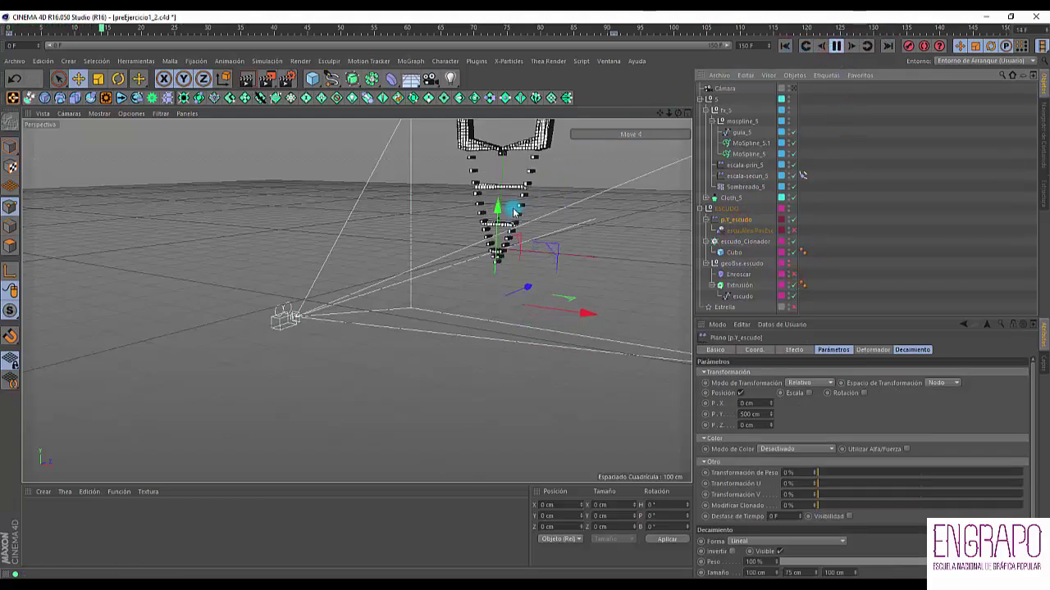
middle_click_drag(572, 206, 373, 374, "alt")
left_click_drag(412, 316, 436, 295, "alt")
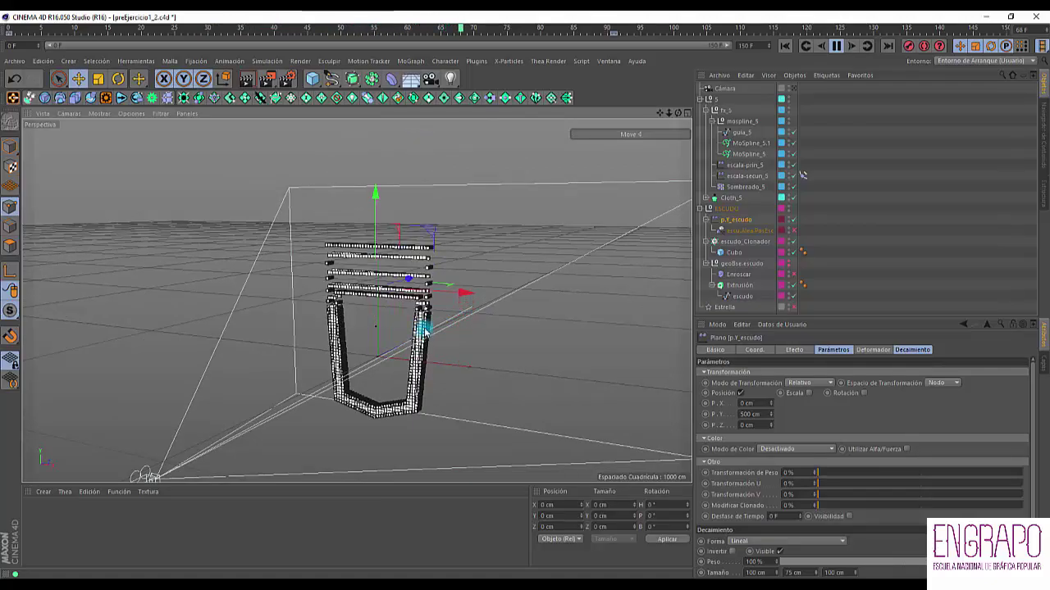
left_click(833, 48)
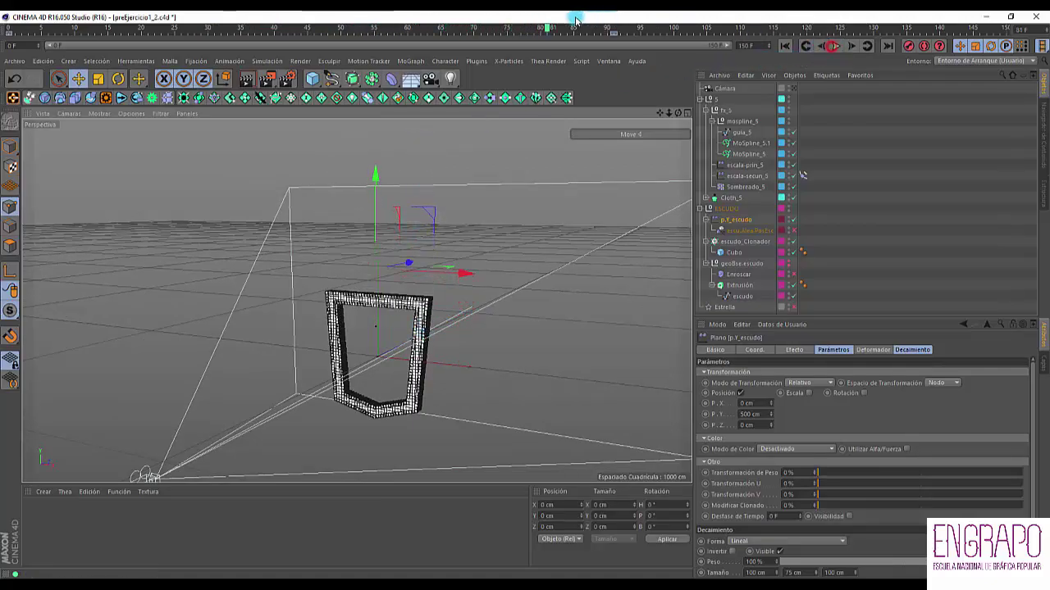
Step: Scrub the animation forward from the start and back to frame 50 to examine the cubes building the shield
left_click(8, 29)
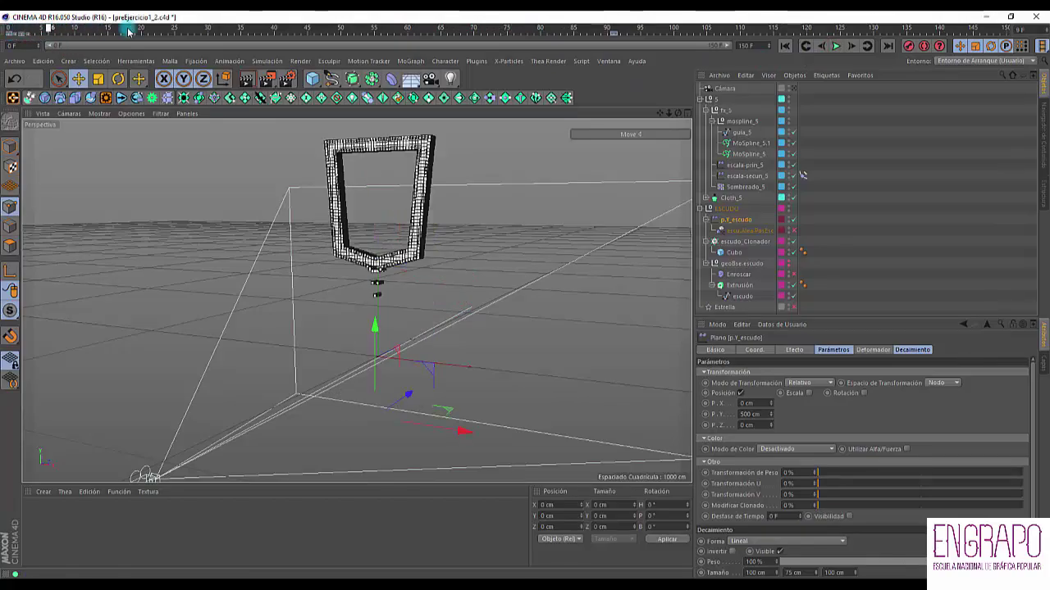
left_click_drag(129, 31, 540, 14)
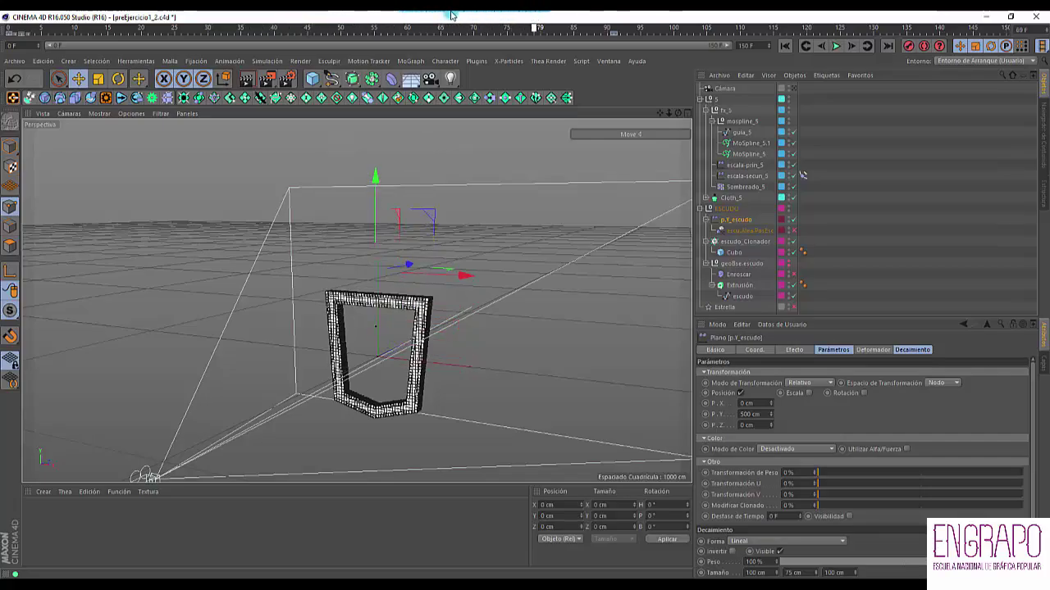
left_click_drag(451, 14, 395, 21)
left_click_drag(479, 272, 525, 246, "alt")
Step: Switch to the open document Sin Nombre 2, which holds the cubes cloned on a ring
left_click(613, 63)
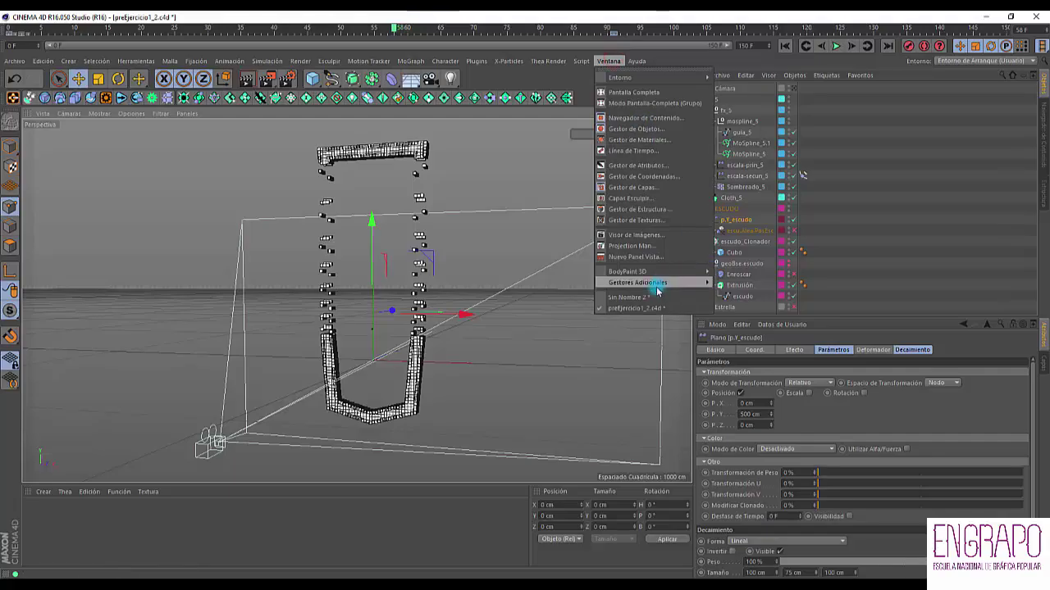
left_click(646, 298)
left_click_drag(410, 254, 402, 275, "alt")
Step: Add a MoGraph Plano effector to the Clonador
left_click(727, 87)
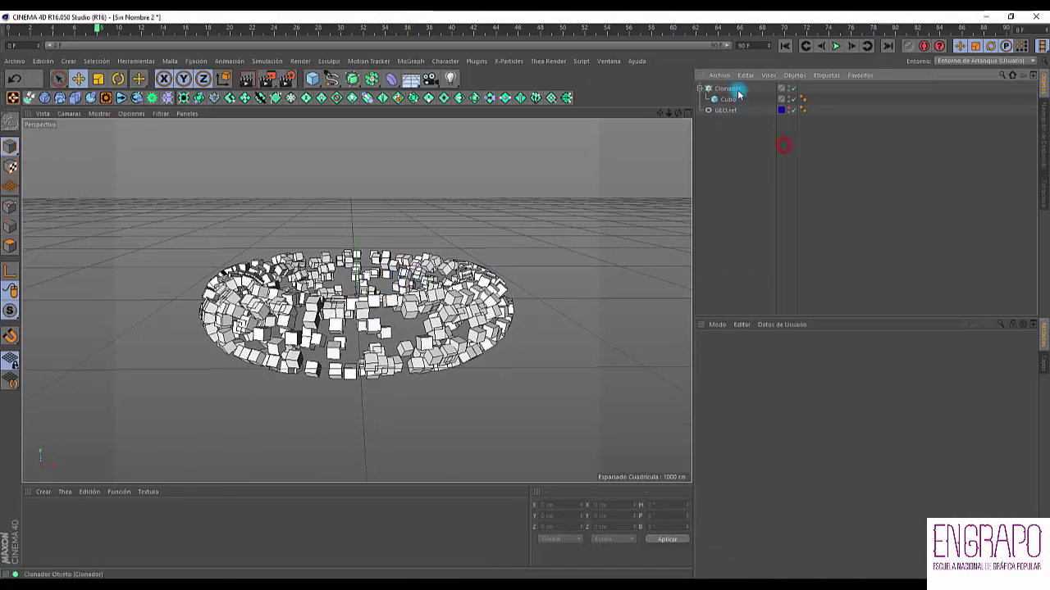
left_click(475, 61)
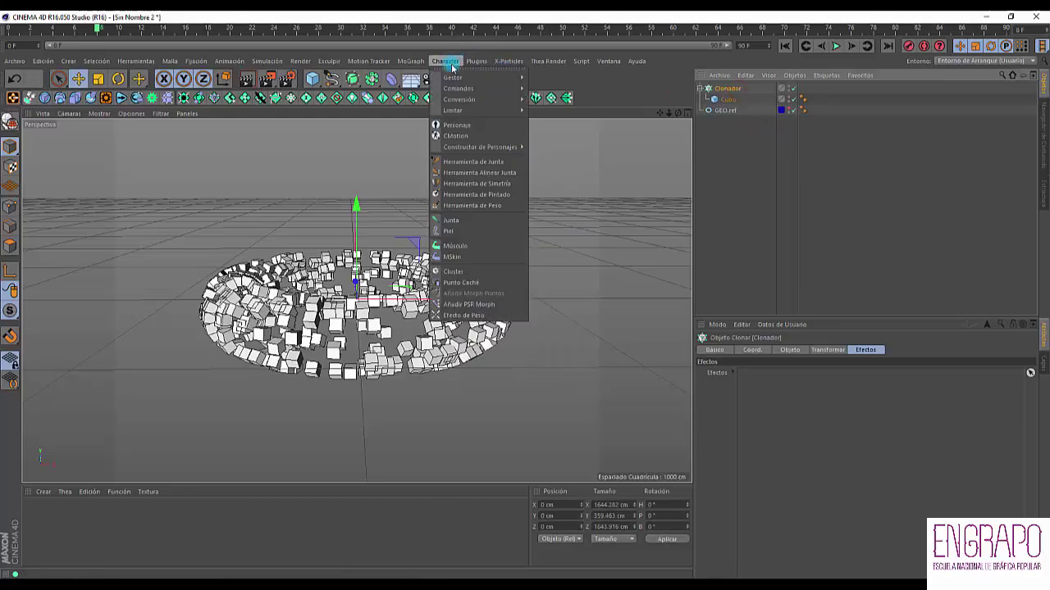
mouse_move(410, 61)
mouse_move(423, 77)
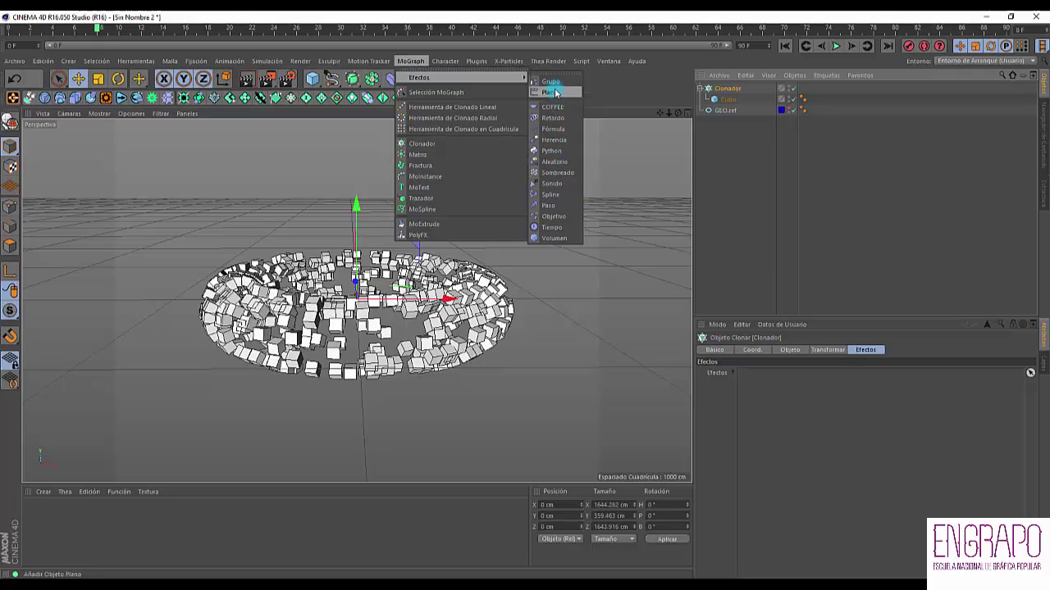
left_click(554, 97)
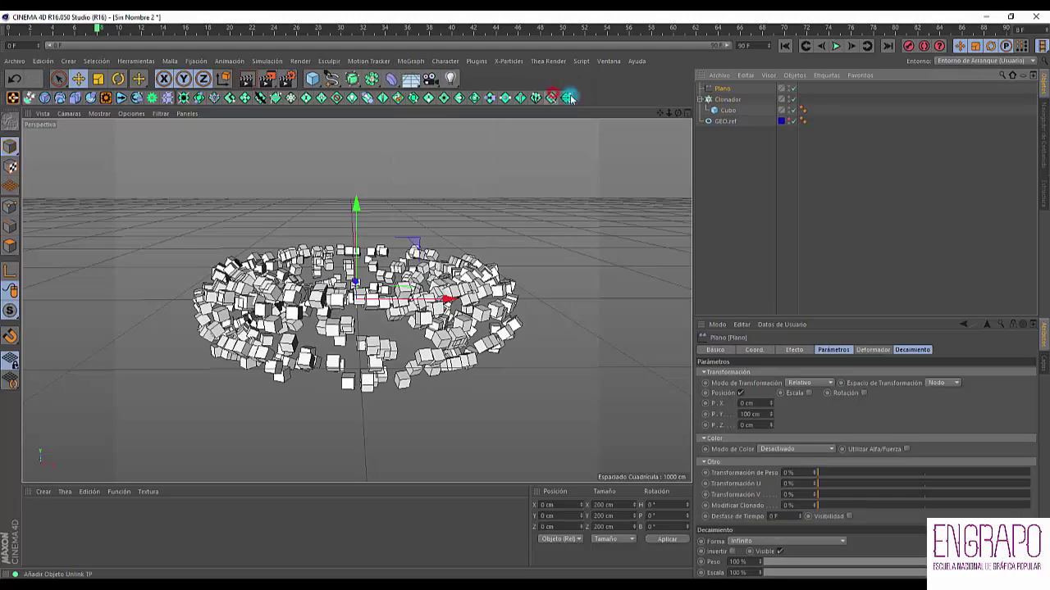
Step: Toggle the Plano effector off and on to compare its effect on the cloned cubes
left_click(792, 89)
left_click(793, 89)
left_click(792, 89)
left_click(792, 88)
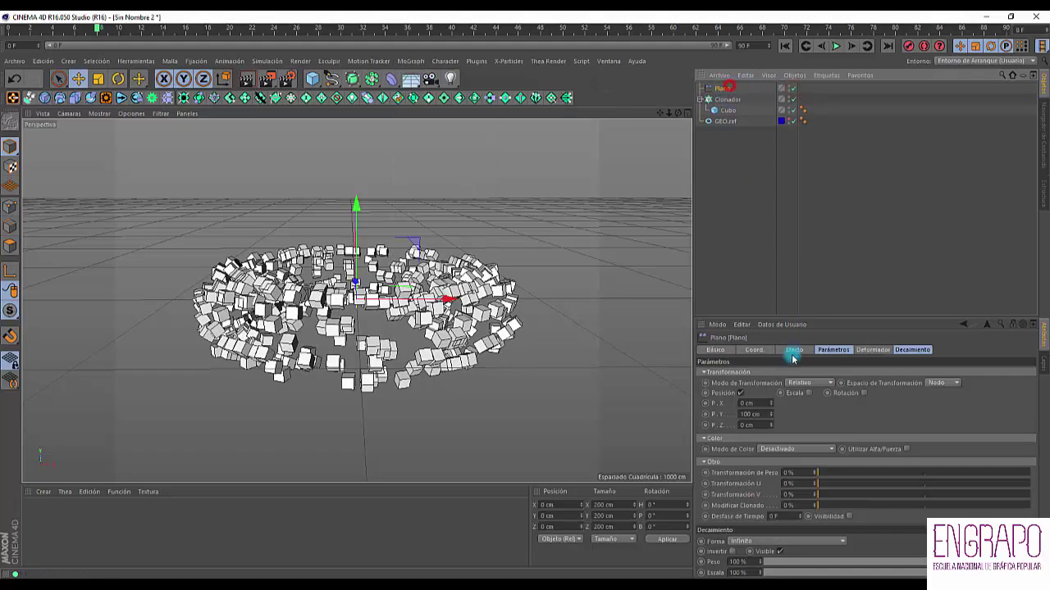
Step: Set the Plano effector's P.Y position to 500 cm
mouse_move(459, 358)
left_mouse_down("alt")
mouse_move(456, 333)
mouse_move(453, 342)
left_mouse_up("alt")
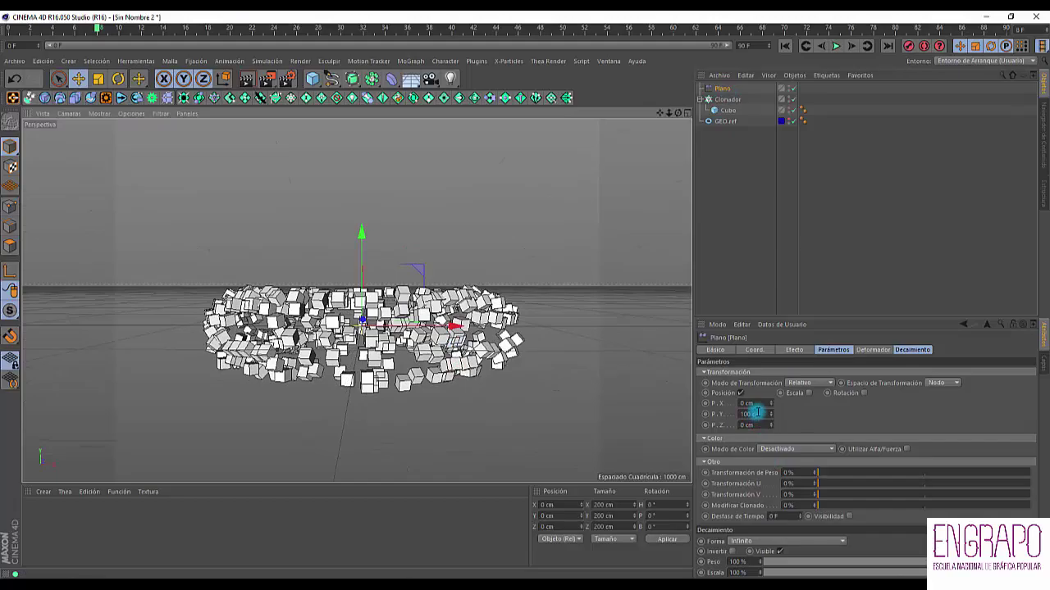
left_click_drag(757, 413, 754, 412)
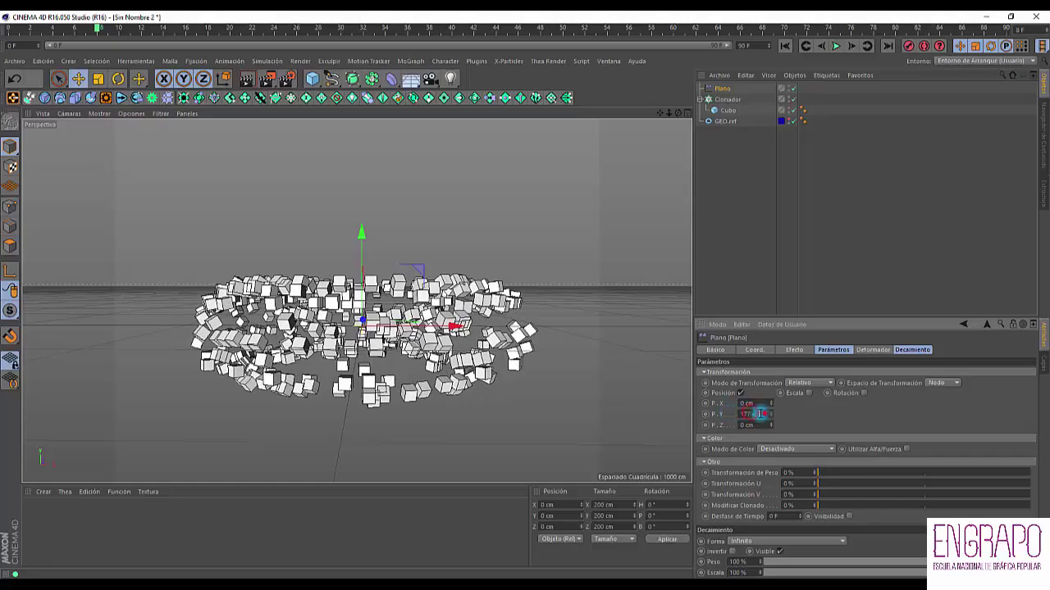
type("500")
key("Return")
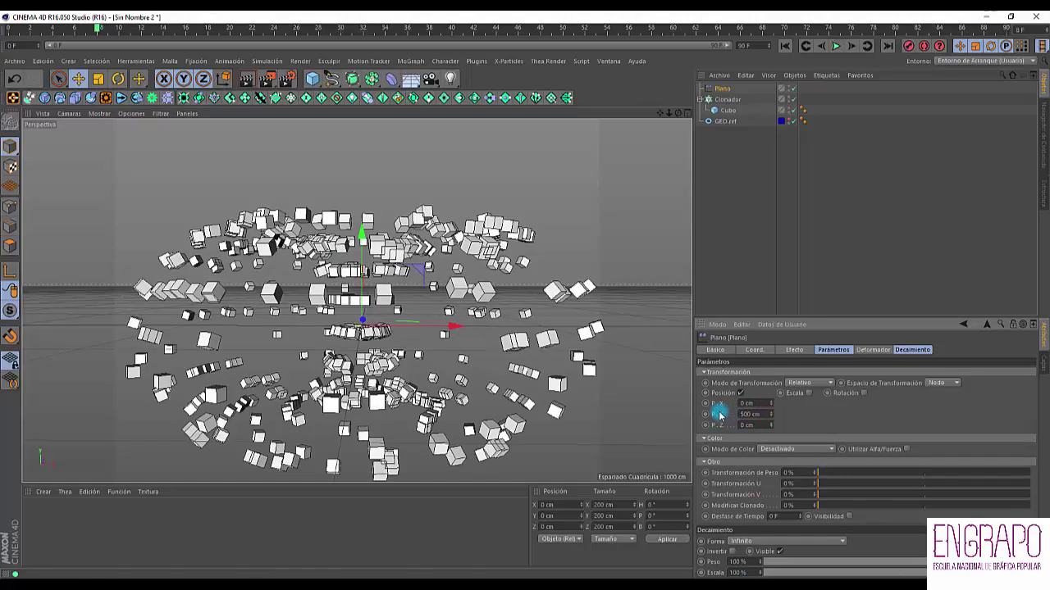
Step: Set the Plano effector's Espacio de Transformación to Objeto and raise its P.Y position to 517 cm
mouse_move(600, 370)
left_mouse_down("alt")
mouse_move(475, 373)
mouse_move(550, 368)
mouse_move(553, 394)
mouse_move(542, 364)
mouse_move(524, 359)
mouse_move(544, 355)
left_mouse_up("alt")
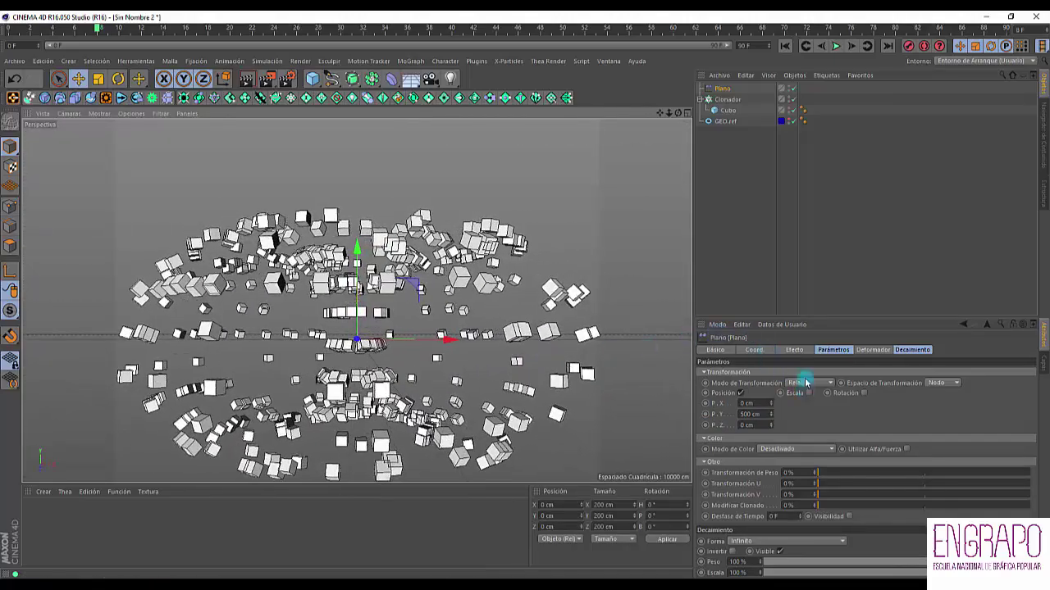
left_click_drag(799, 325, 816, 278)
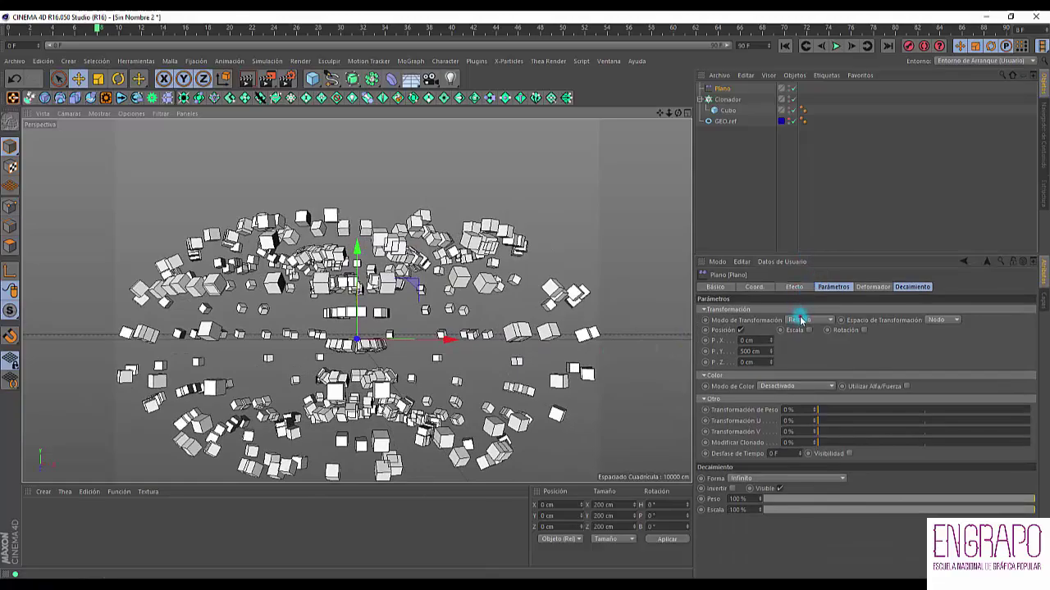
left_click(800, 320)
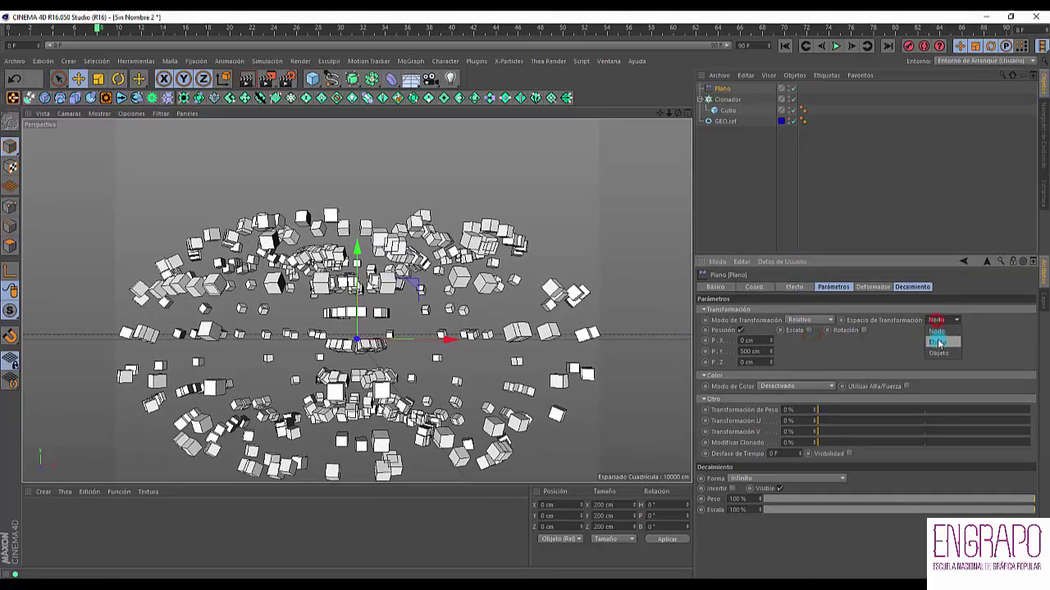
left_click(940, 350)
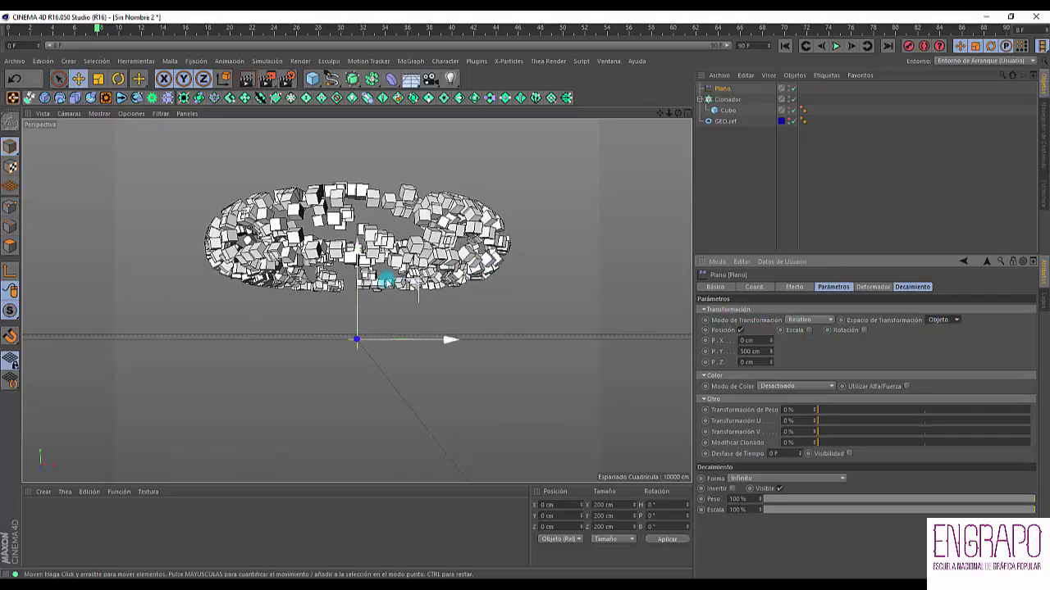
scroll(754, 352, "up", 10)
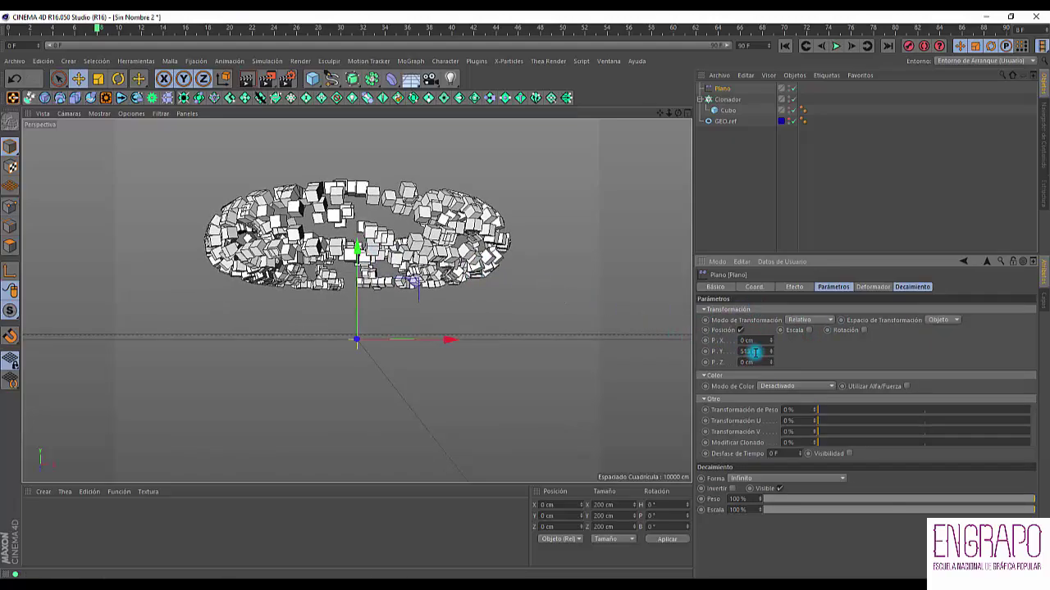
mouse_move(471, 241)
left_mouse_down("alt")
mouse_move(473, 267)
mouse_move(477, 246)
left_mouse_up("alt")
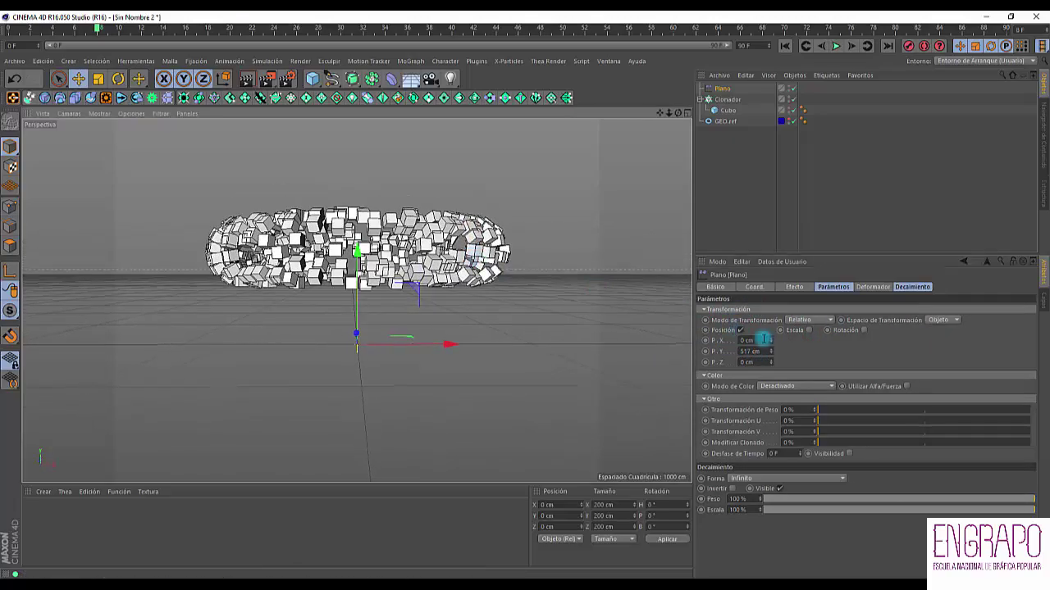
Step: Return the Plano effector's Espacio de Transformación to Nodo and set its P.Y position to 1500 cm
left_click(948, 320)
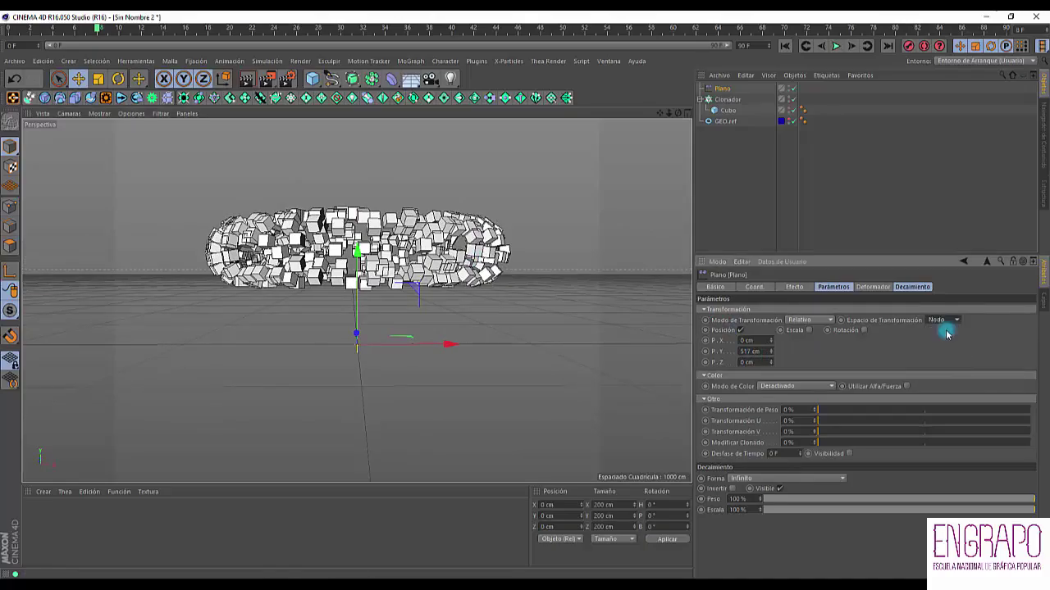
mouse_move(453, 335)
left_mouse_down("alt")
mouse_move(352, 347)
mouse_move(549, 335)
mouse_move(235, 317)
left_mouse_up("alt")
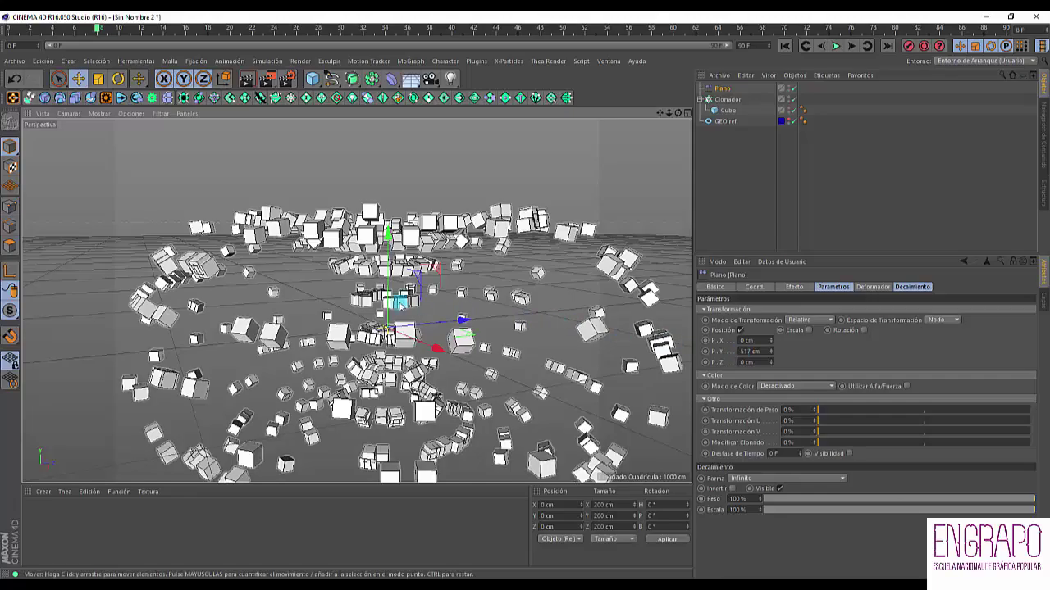
double_click(750, 351)
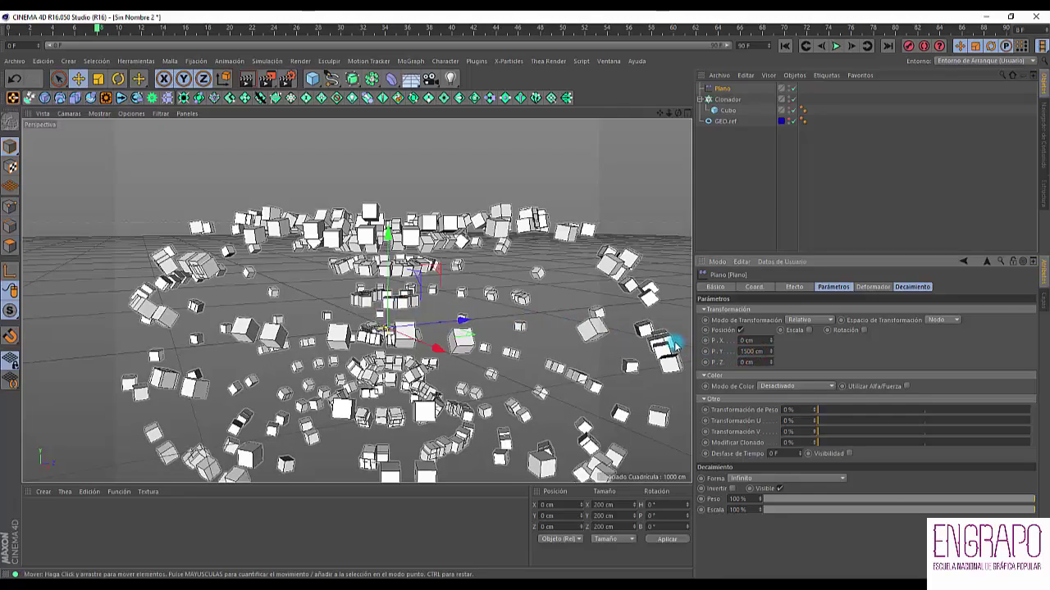
key("Return")
Step: Examine from several angles and distances how the cubes spread out from the ring in Nodo space
left_click_drag(465, 308, 397, 363, "alt")
mouse_move(396, 363)
right_mouse_down("alt")
mouse_move(374, 408)
mouse_move(447, 333)
right_mouse_up("alt")
left_click_drag(472, 311, 569, 273, "alt")
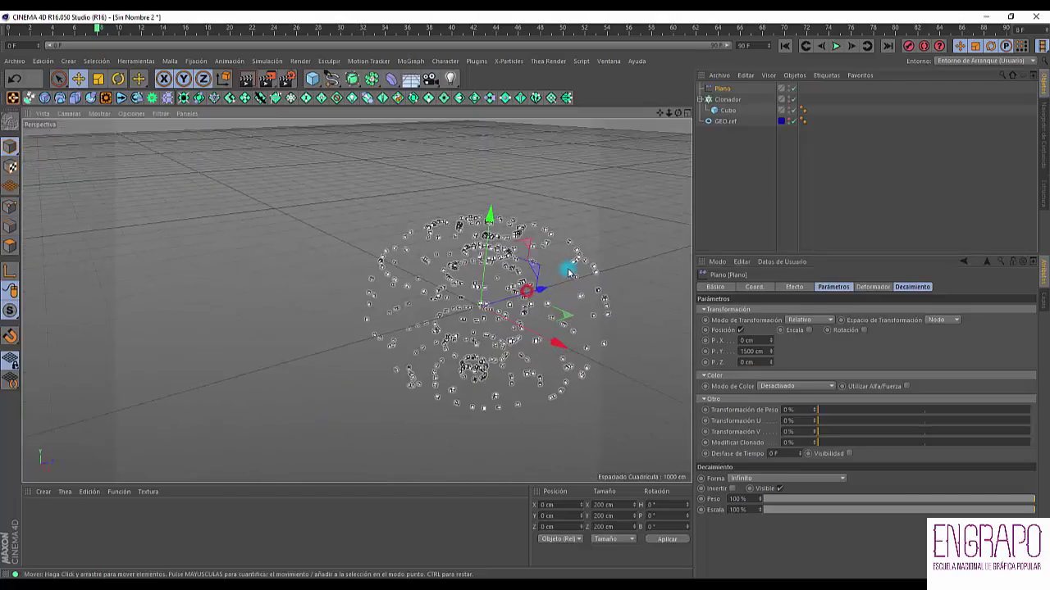
middle_click_drag(581, 271, 536, 301, "alt")
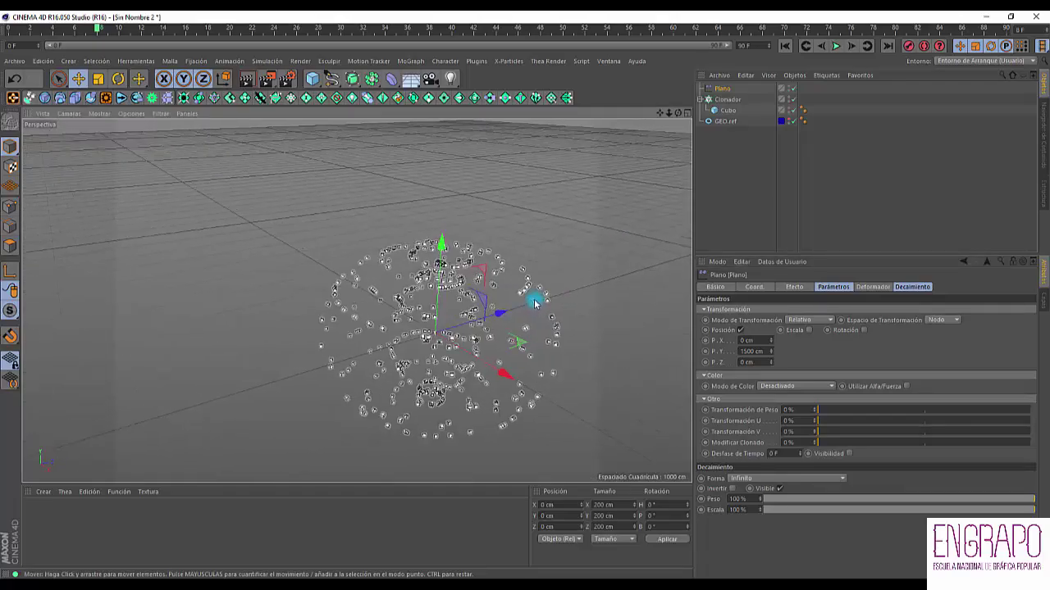
left_click_drag(534, 299, 458, 289, "alt")
scroll(457, 287, "up", 6)
mouse_move(301, 290)
left_mouse_down("alt")
mouse_move(229, 270)
mouse_move(341, 304)
left_mouse_up("alt")
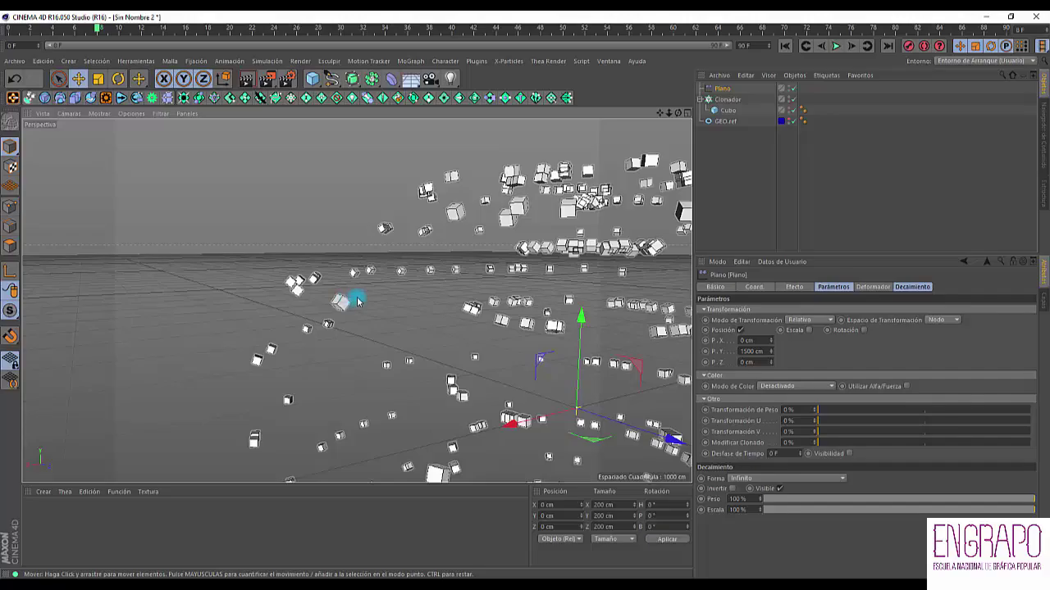
mouse_move(358, 302)
left_mouse_down("alt")
mouse_move(468, 319)
mouse_move(417, 311)
mouse_move(398, 368)
left_mouse_up("alt")
right_click_drag(399, 368, 347, 417, "alt")
mouse_move(348, 418)
left_mouse_down("alt")
mouse_move(373, 373)
mouse_move(352, 383)
mouse_move(396, 349)
mouse_move(358, 391)
left_mouse_up("alt")
left_click(956, 319)
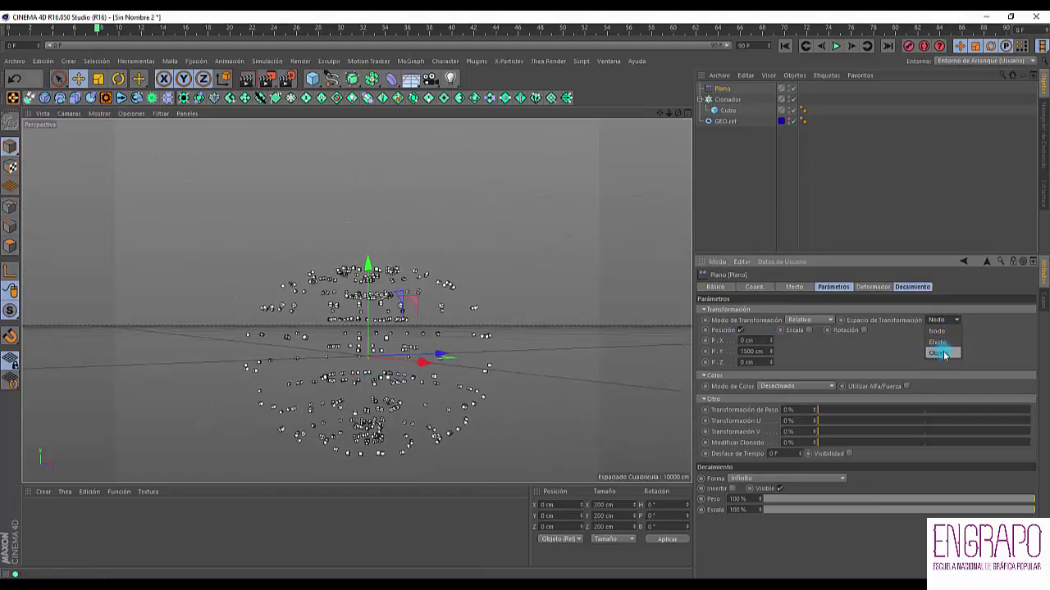
left_click(473, 246)
middle_click_drag(457, 299, 415, 333, "alt")
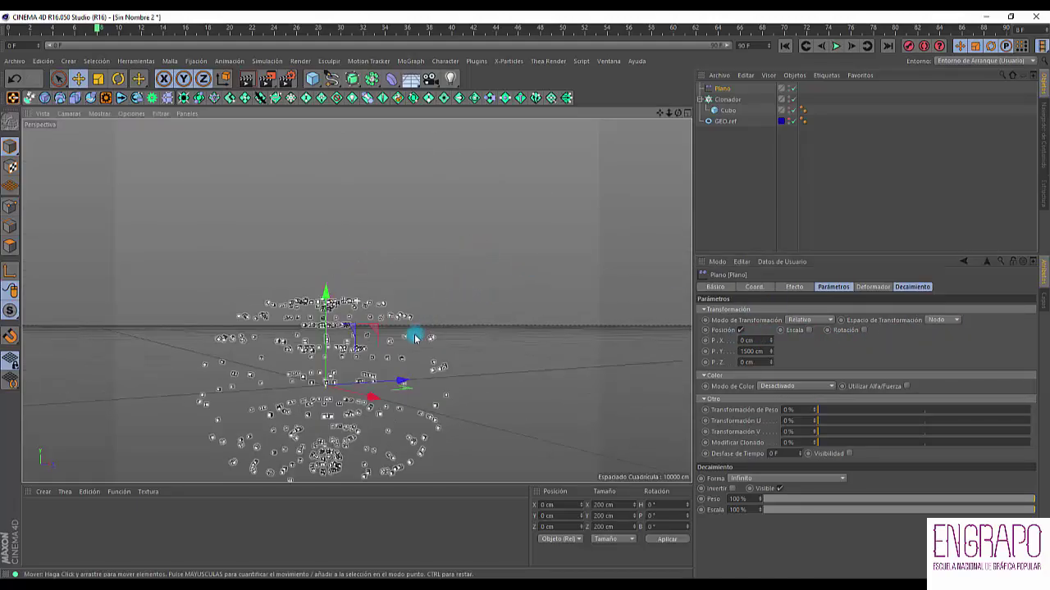
right_click_drag(415, 333, 442, 323, "alt")
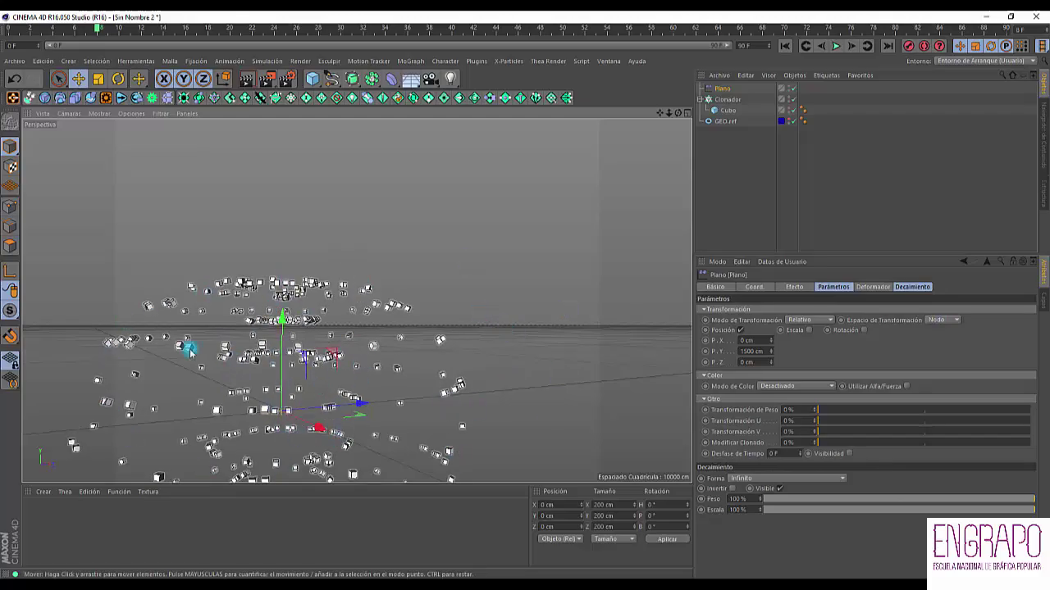
Step: Change the Plano effector's Espacio de Transformación to Objeto so all the cubes move along one common axis
left_click(939, 319)
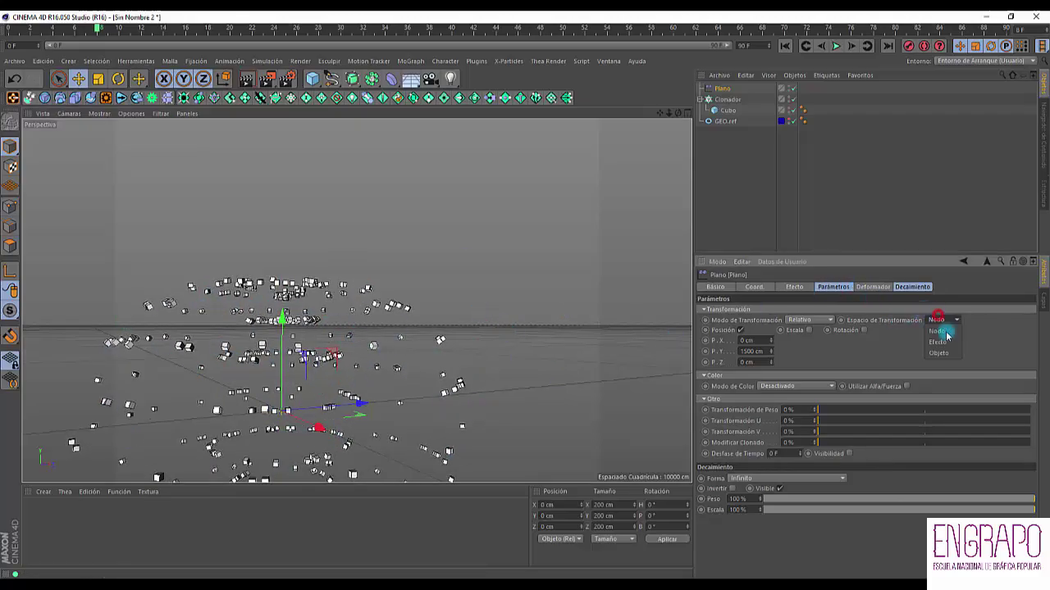
left_click(944, 352)
left_click_drag(358, 316, 384, 328, "alt")
Step: Switch the Plano effector off and on to compare the clones' original and vertically displaced positions
left_click(746, 351)
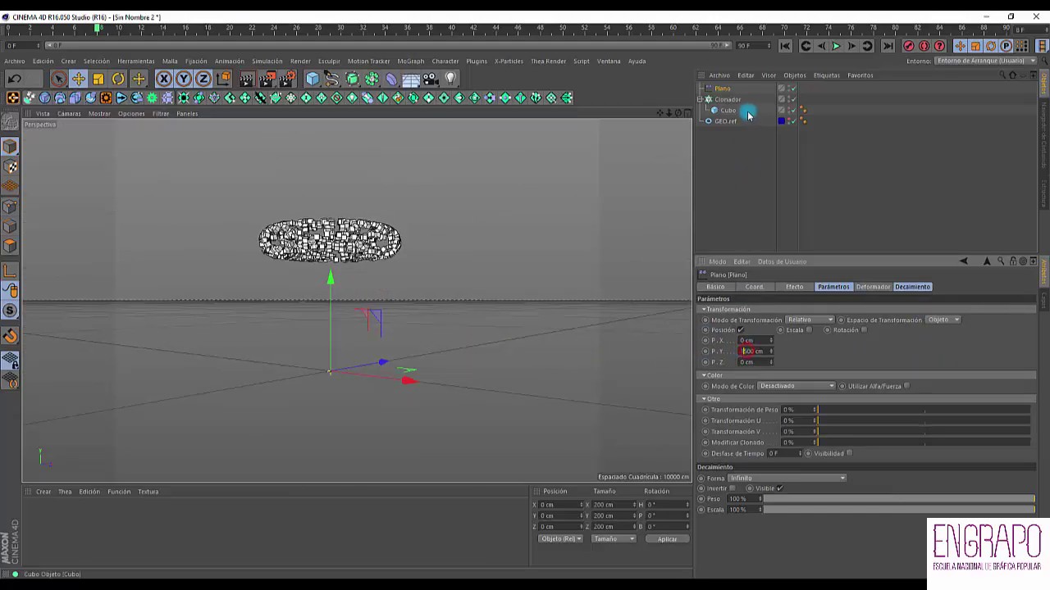
left_click(722, 88)
left_click(792, 87)
left_click(793, 88)
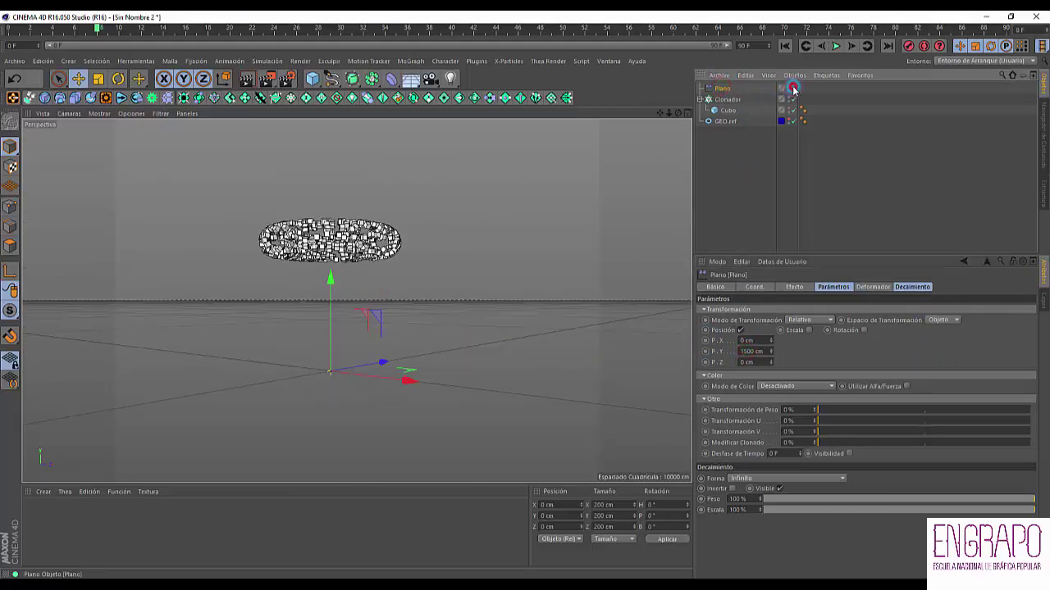
left_click(792, 88)
left_click(792, 88)
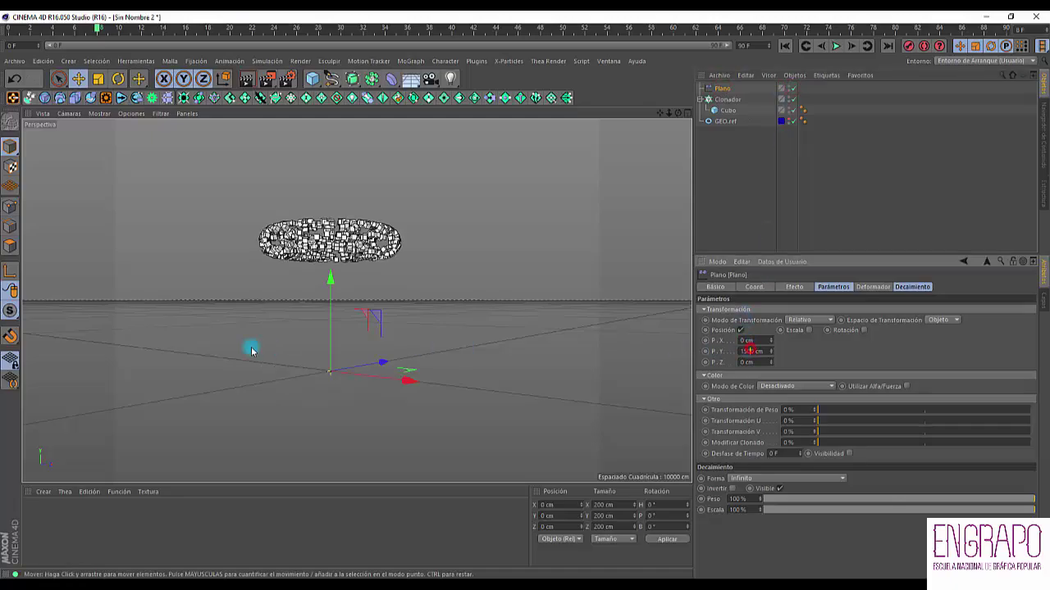
Step: Set the Plano effector's falloff (Decaimiento) shape to Lineal
scroll(356, 335, "up", 3)
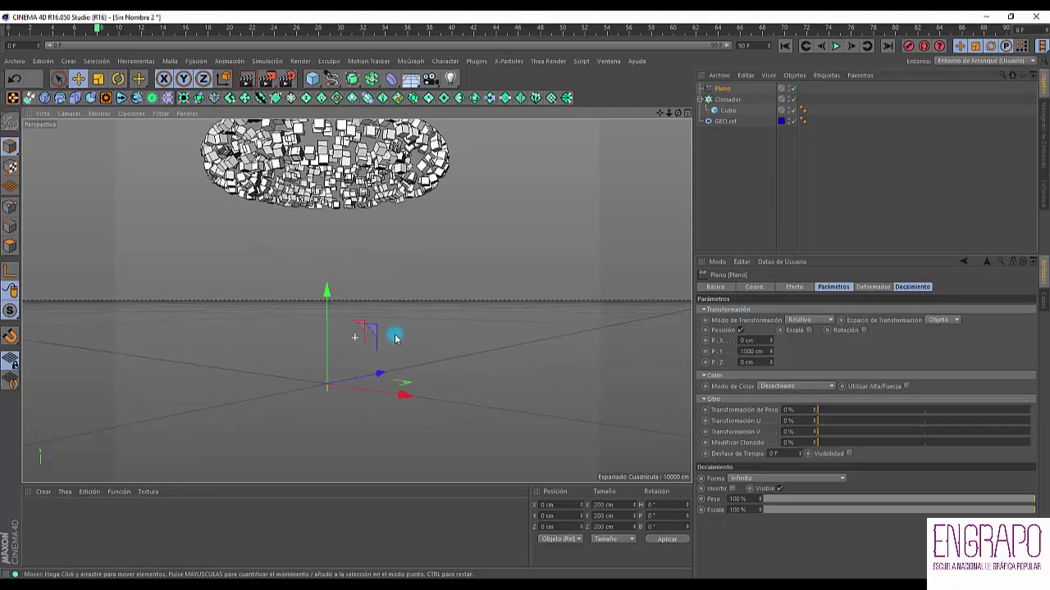
scroll(358, 362, "up", 1)
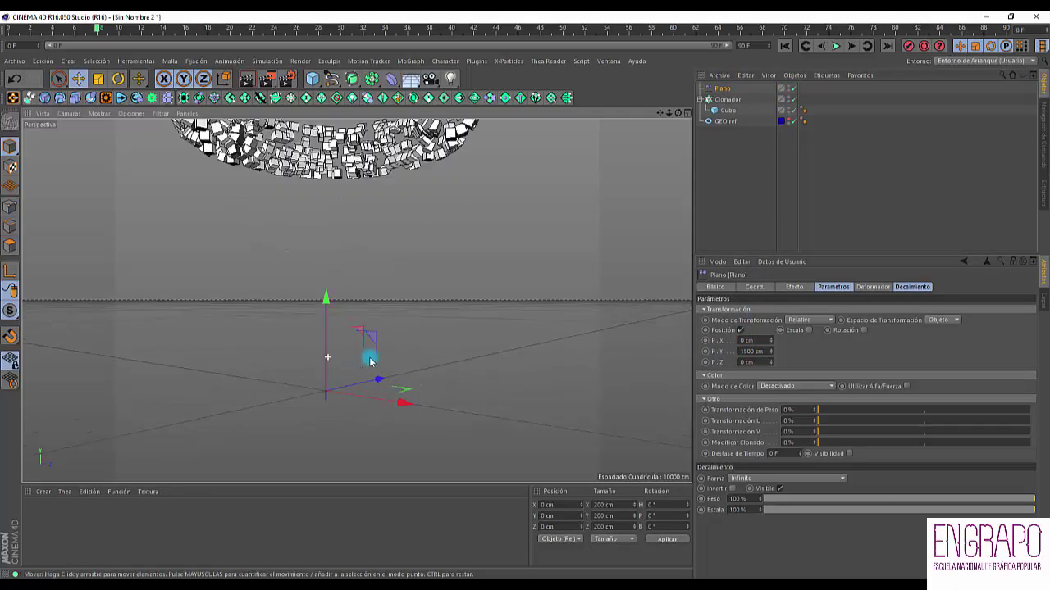
mouse_move(366, 368)
left_mouse_down("alt")
mouse_move(426, 386)
mouse_move(503, 385)
mouse_move(288, 368)
mouse_move(460, 323)
left_mouse_up("alt")
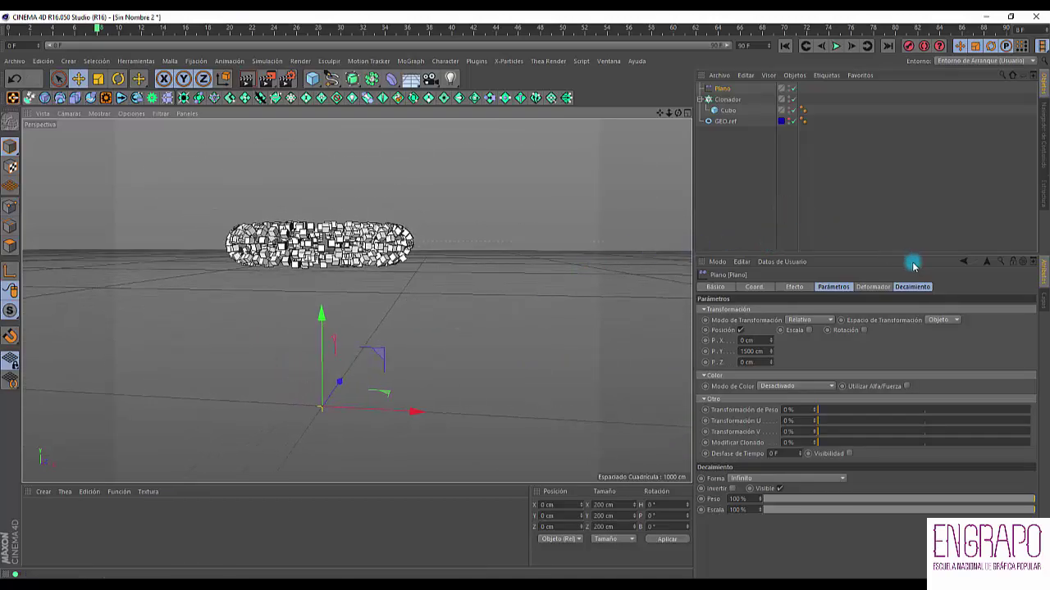
left_click(724, 87)
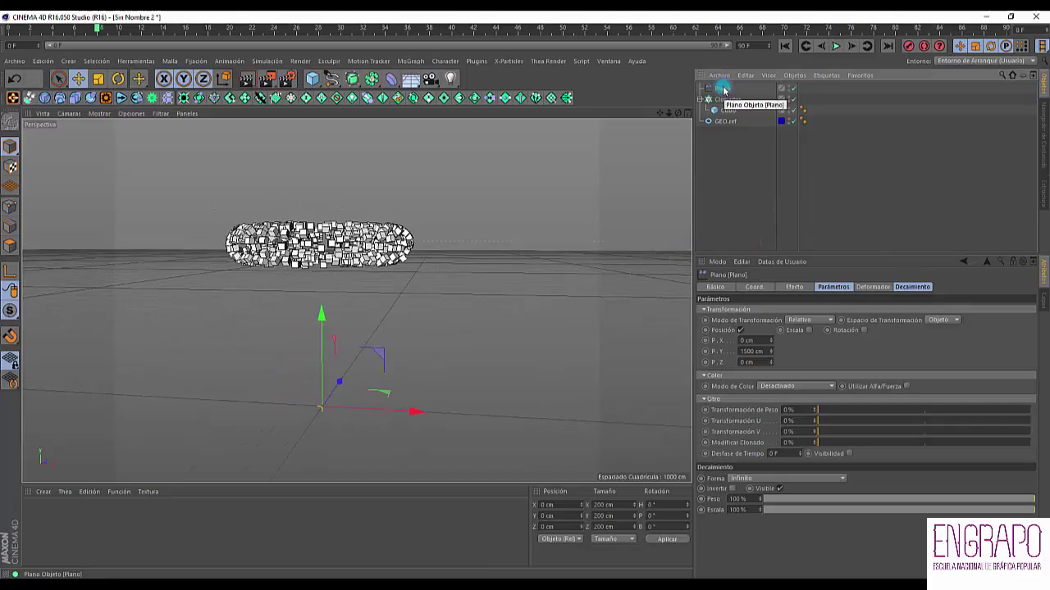
left_click(896, 287)
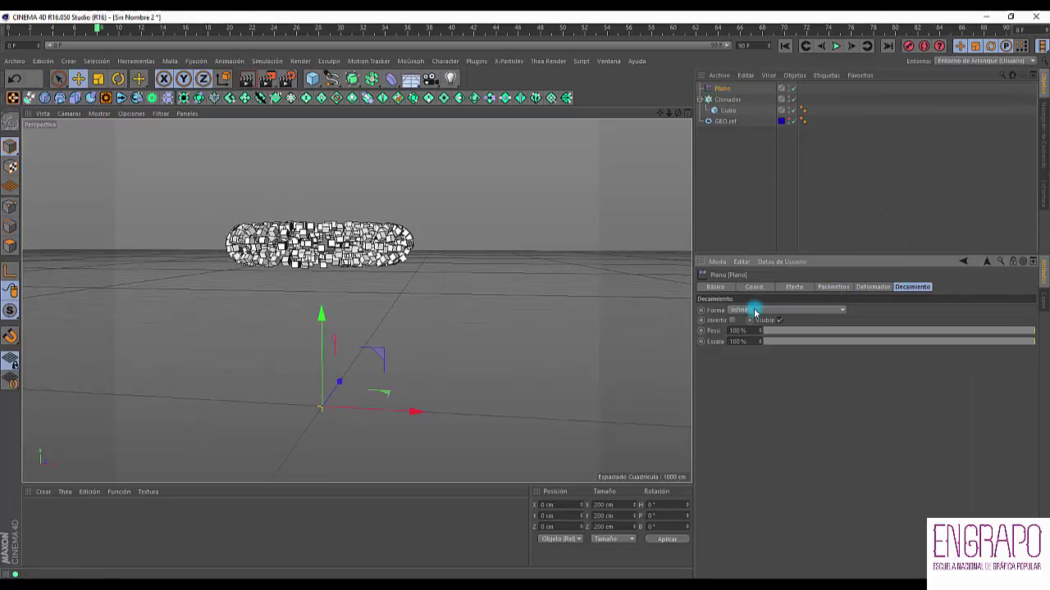
left_click(756, 311)
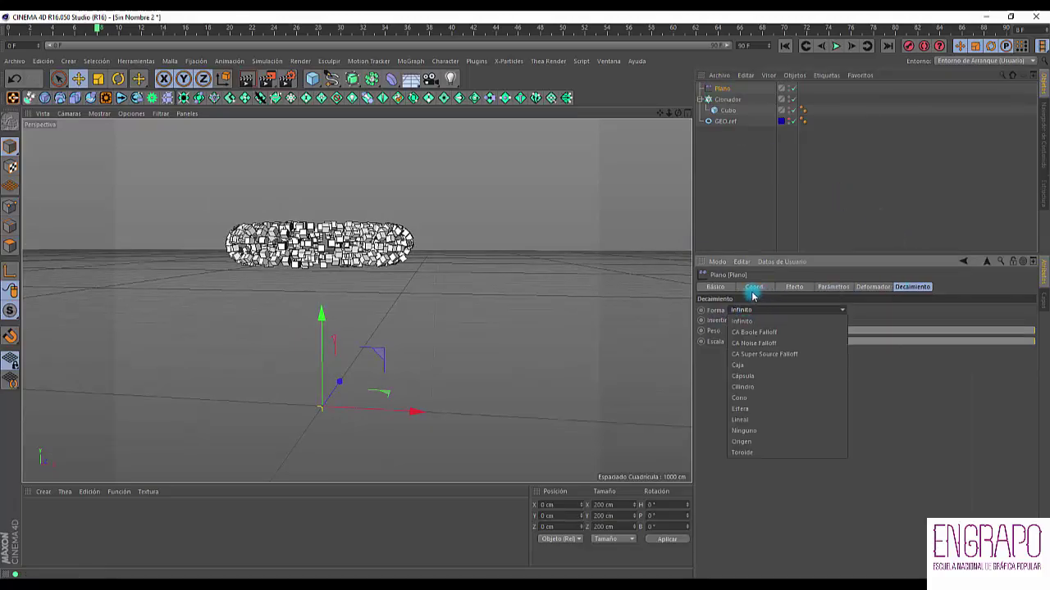
left_click(742, 419)
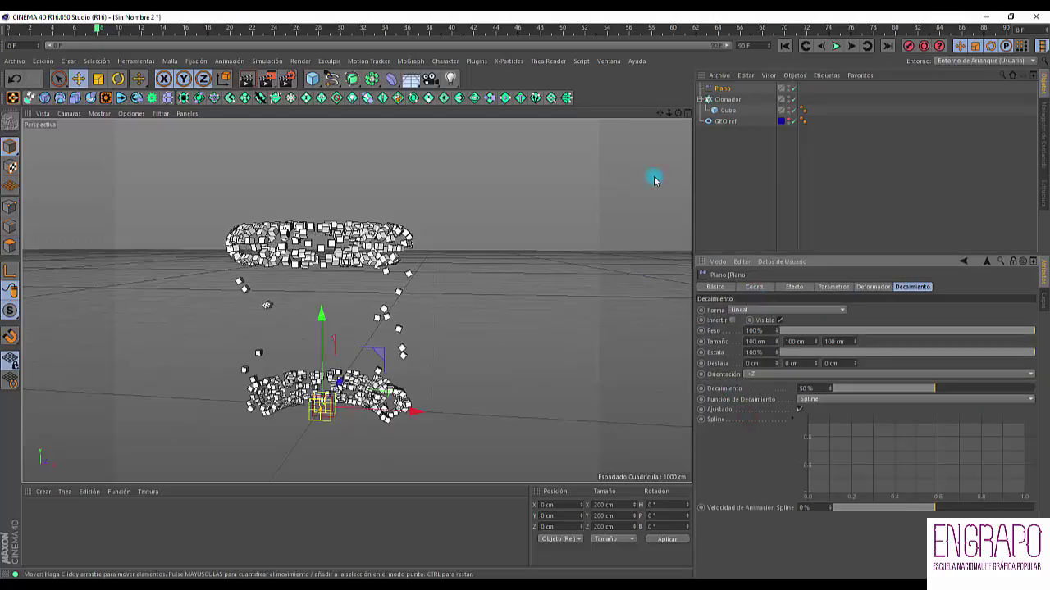
Step: Move the Plano effector along Z through the ring of cubes to demonstrate how its Lineal falloff limits the displacement
mouse_move(434, 325)
left_mouse_down("alt")
mouse_move(405, 369)
mouse_move(265, 356)
mouse_move(347, 358)
mouse_move(336, 365)
left_mouse_up("alt")
left_click(914, 288)
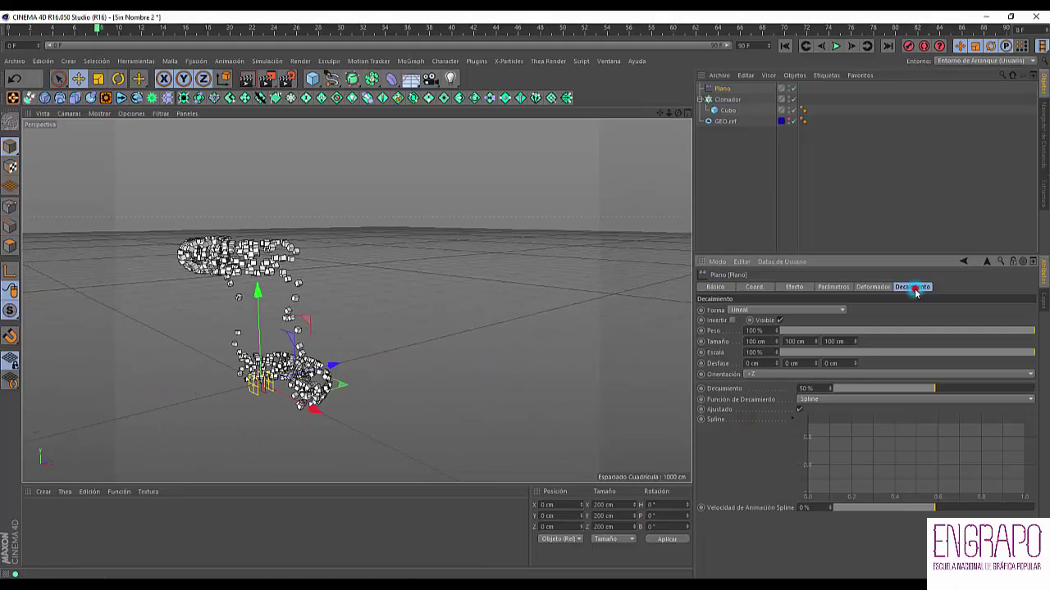
left_click(722, 89)
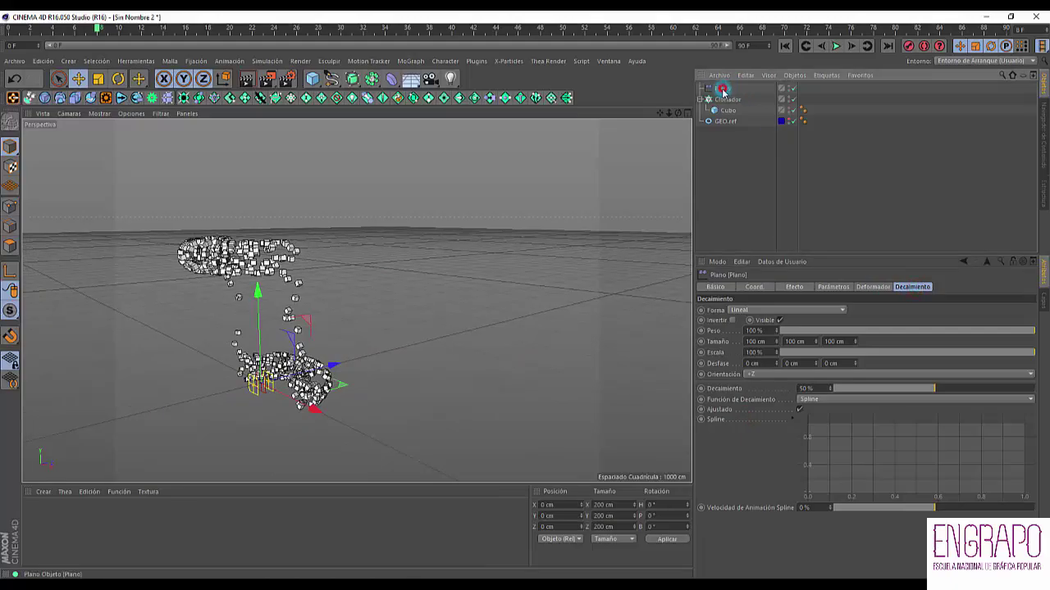
left_click(921, 287)
mouse_move(384, 362)
left_mouse_down("alt")
mouse_move(219, 357)
mouse_move(266, 359)
mouse_move(242, 358)
mouse_move(303, 352)
mouse_move(313, 340)
left_mouse_up("alt")
left_click_drag(120, 412, 315, 394)
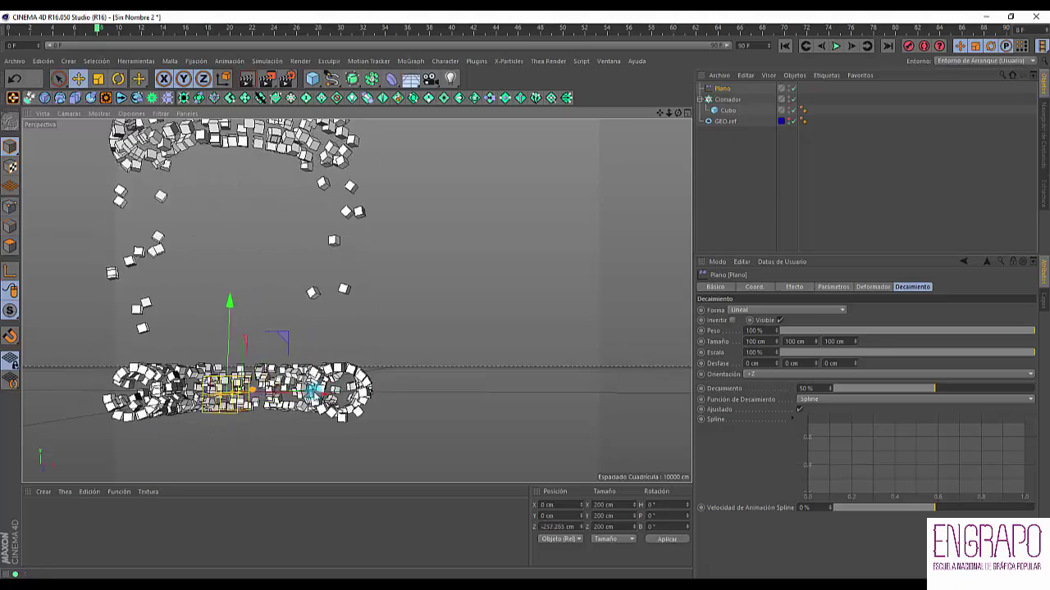
Step: Set the Plano effector's falloff Orientación to +Y and move the effector up and down through the ring of cubes
left_click(779, 375)
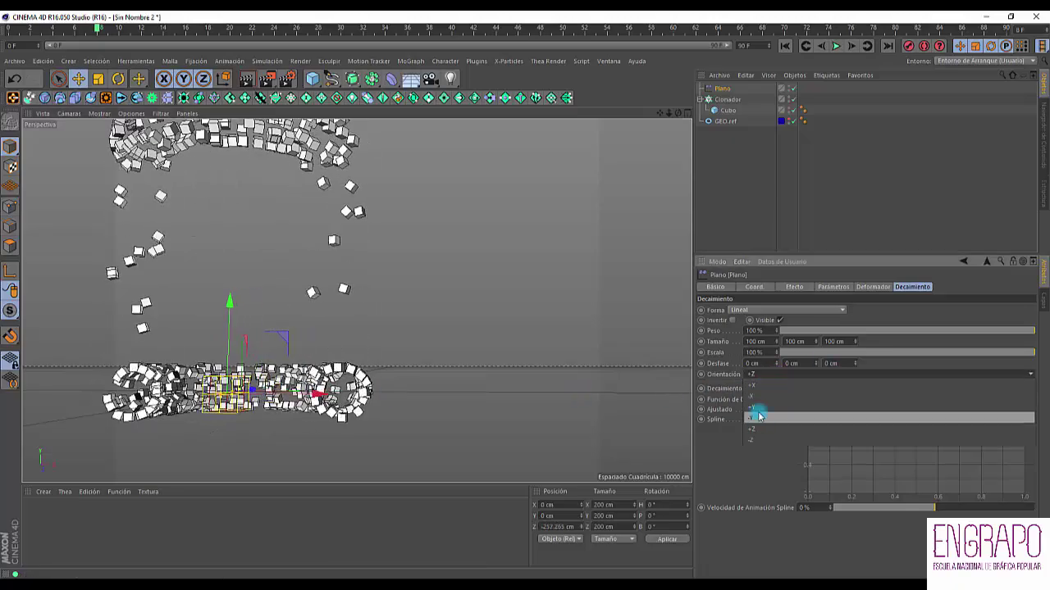
left_click(752, 407)
left_click(820, 374)
left_click(763, 401)
left_click_drag(228, 302, 229, 238)
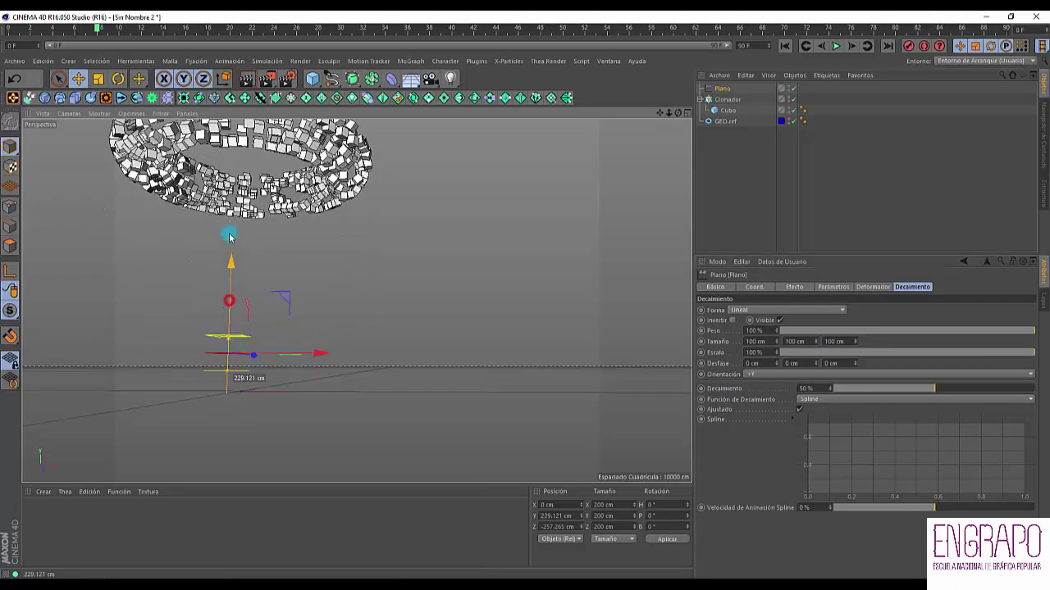
left_click_drag(227, 285, 216, 312)
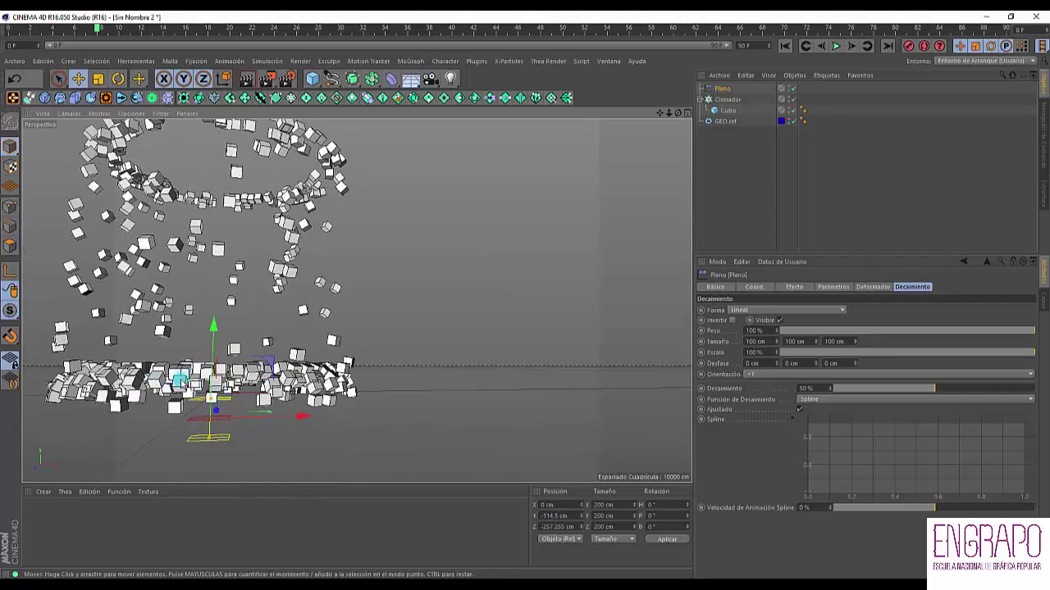
Step: With the falloff Orientación back at +Z, move the Plano effector just outside the ring, to about -932 cm in Z
left_click_drag(309, 403, 311, 434, "alt")
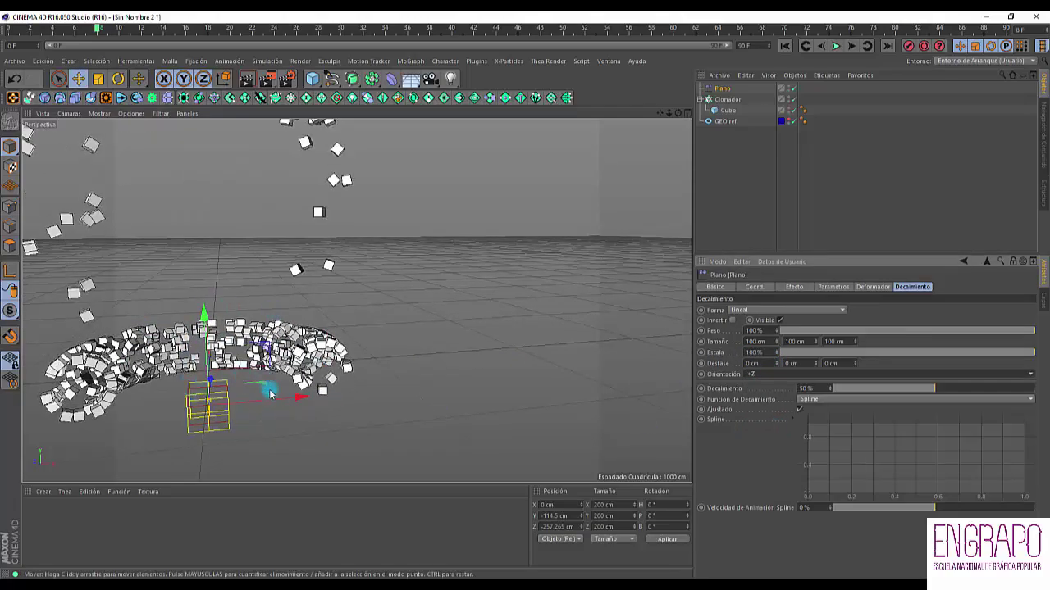
left_click_drag(106, 386, 296, 374, "alt")
left_click_drag(356, 401, 284, 369, "alt")
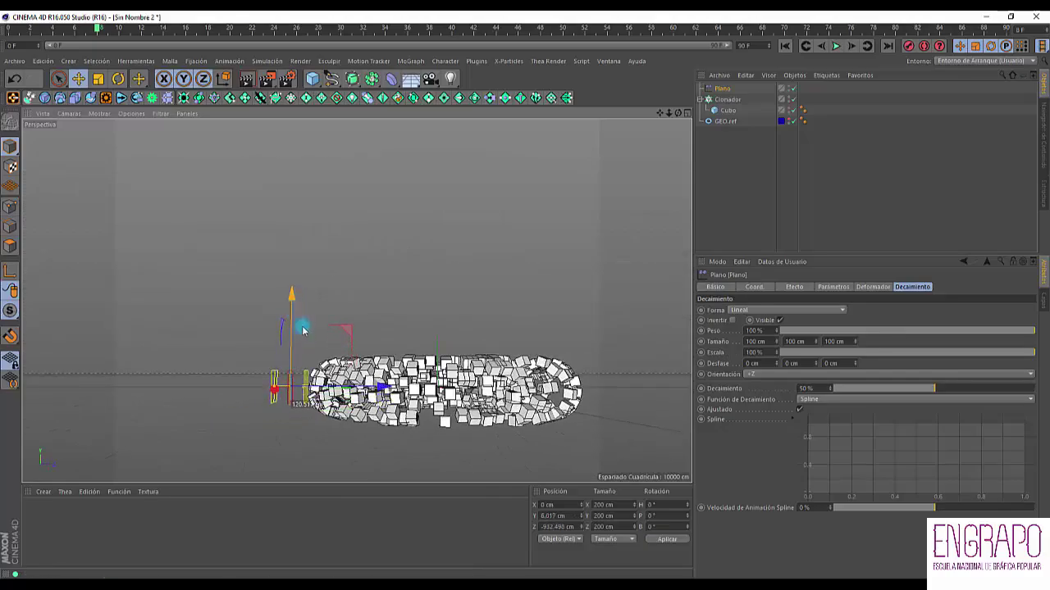
left_click_drag(303, 329, 328, 369, "alt")
Step: Keyframe the Plano effector's Z position at about 880 cm on frame 0 and about -983 cm on frame 60
left_click(719, 89)
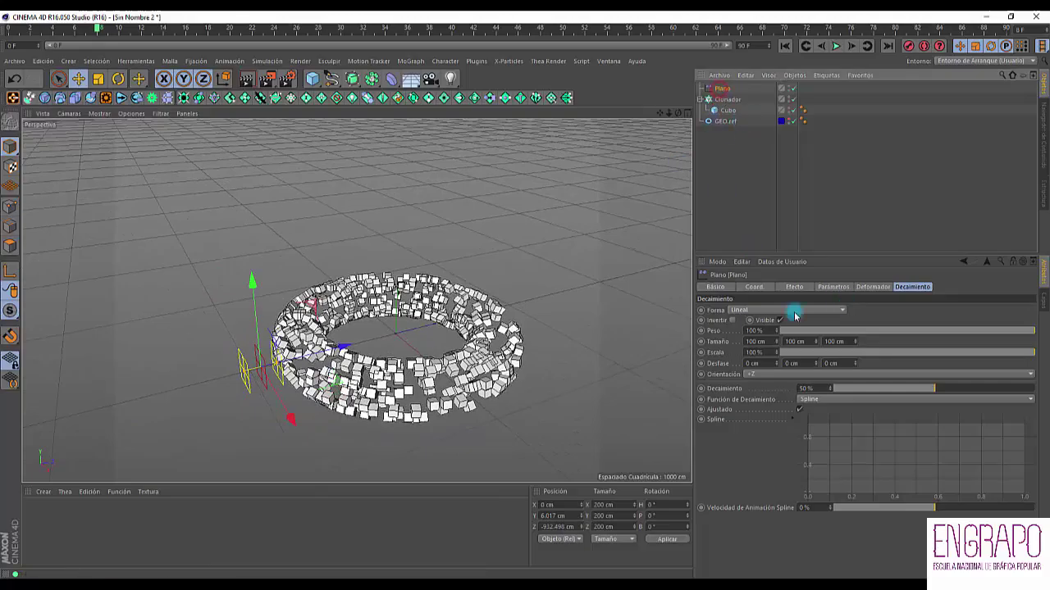
left_click(763, 287)
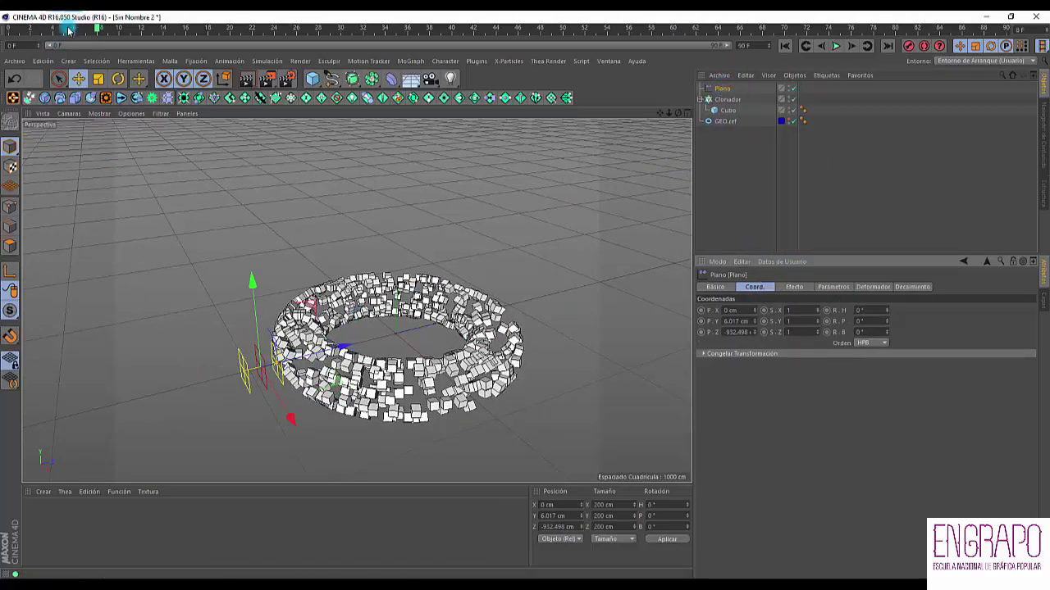
left_click_drag(69, 29, 6, 31)
left_click_drag(340, 353, 569, 294)
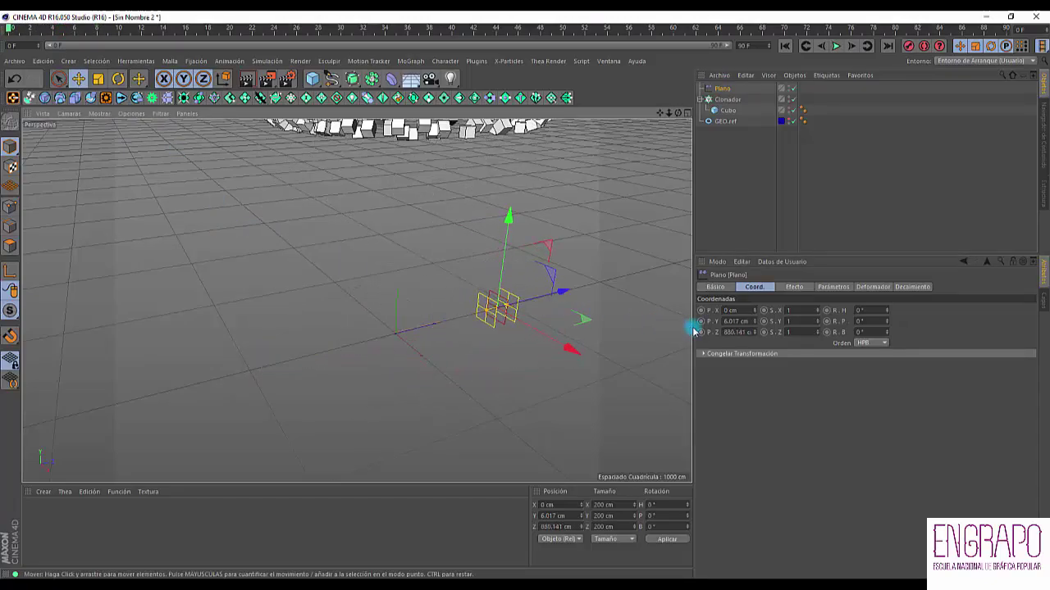
left_click(702, 332, "ctrl")
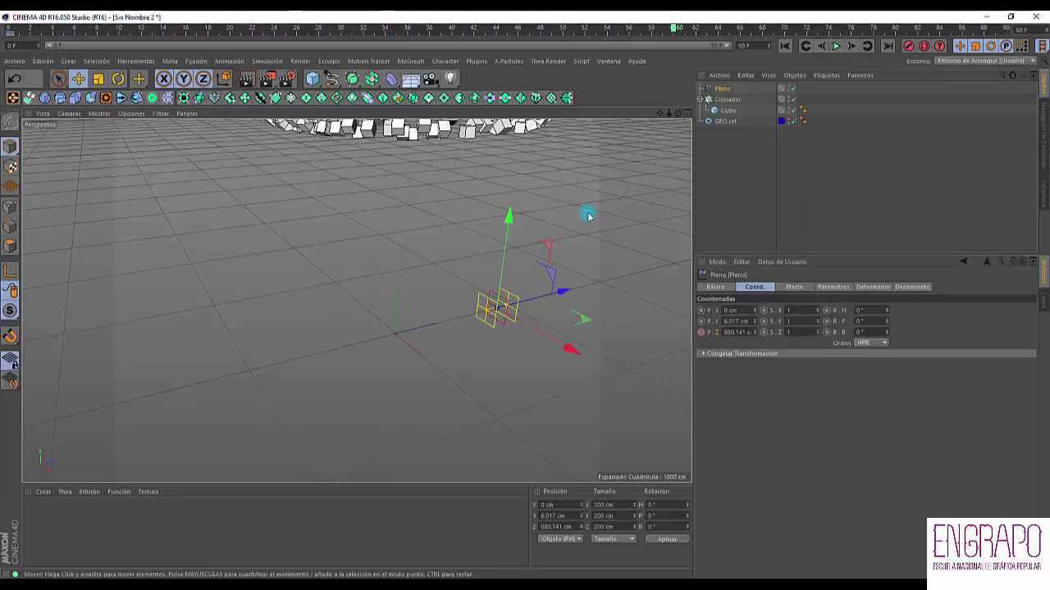
left_click_drag(561, 292, 322, 320)
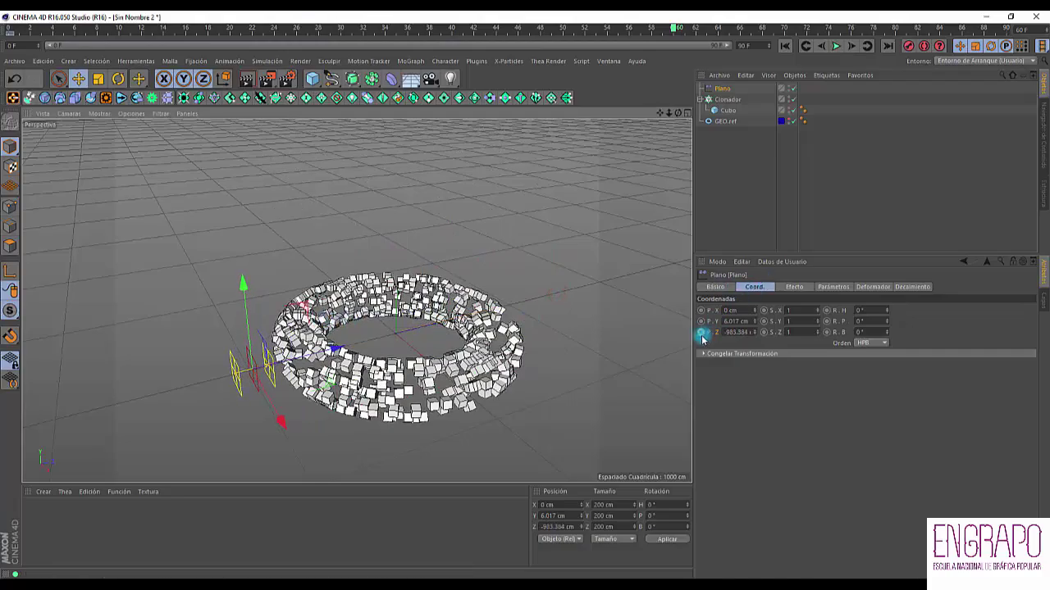
left_click(824, 98)
Step: Play the animation from the start and examine from several angles how the cubes move with the passing Plano effector
left_click(784, 46)
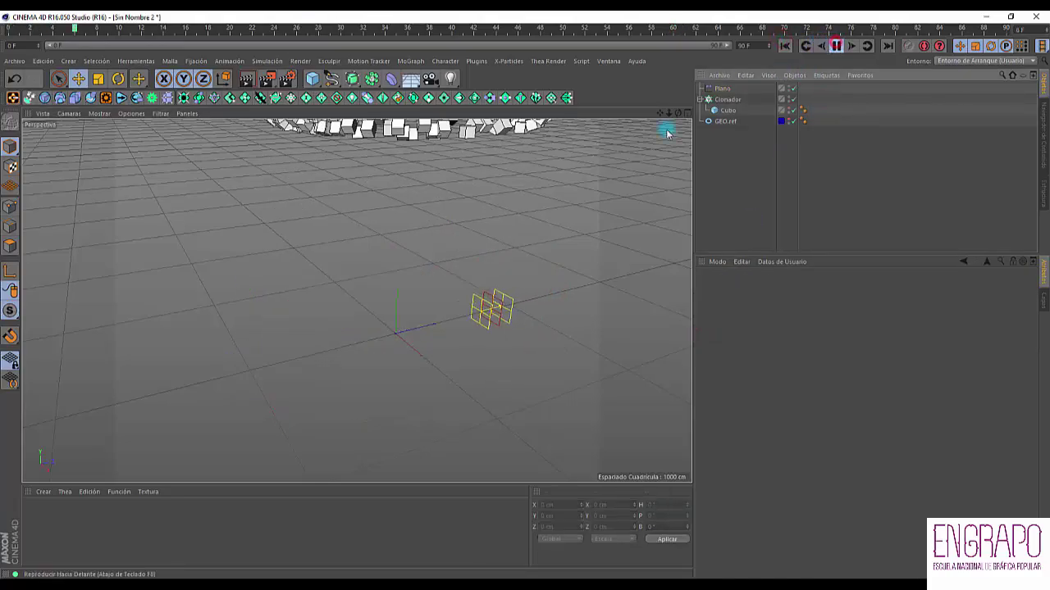
left_click_drag(481, 353, 539, 339, "alt")
middle_click_drag(464, 357, 488, 299, "alt")
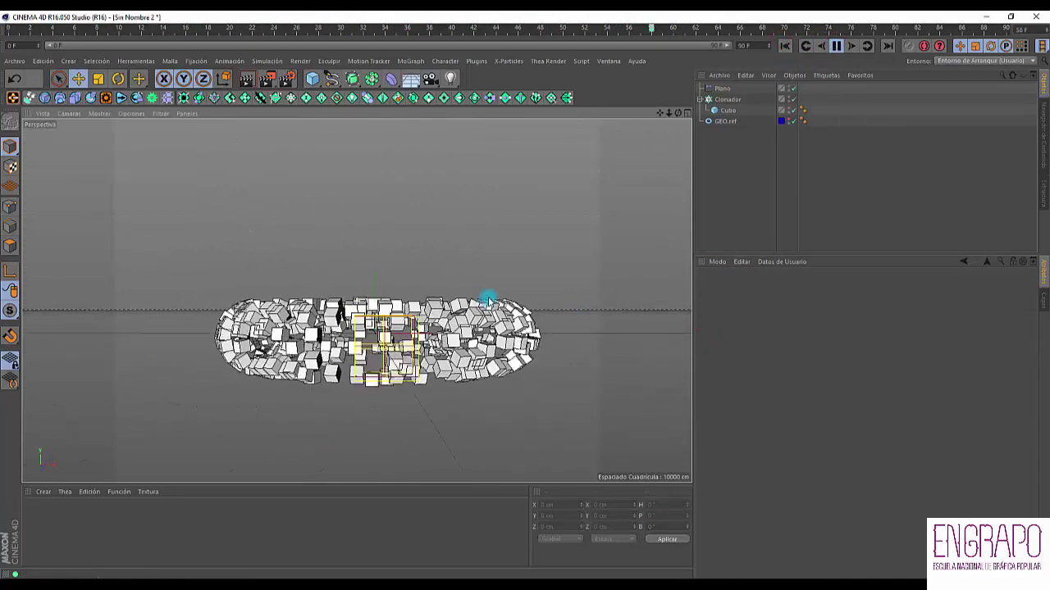
right_click_drag(488, 300, 429, 336, "alt")
middle_click_drag(412, 347, 394, 365, "alt")
left_click_drag(393, 364, 421, 357, "alt")
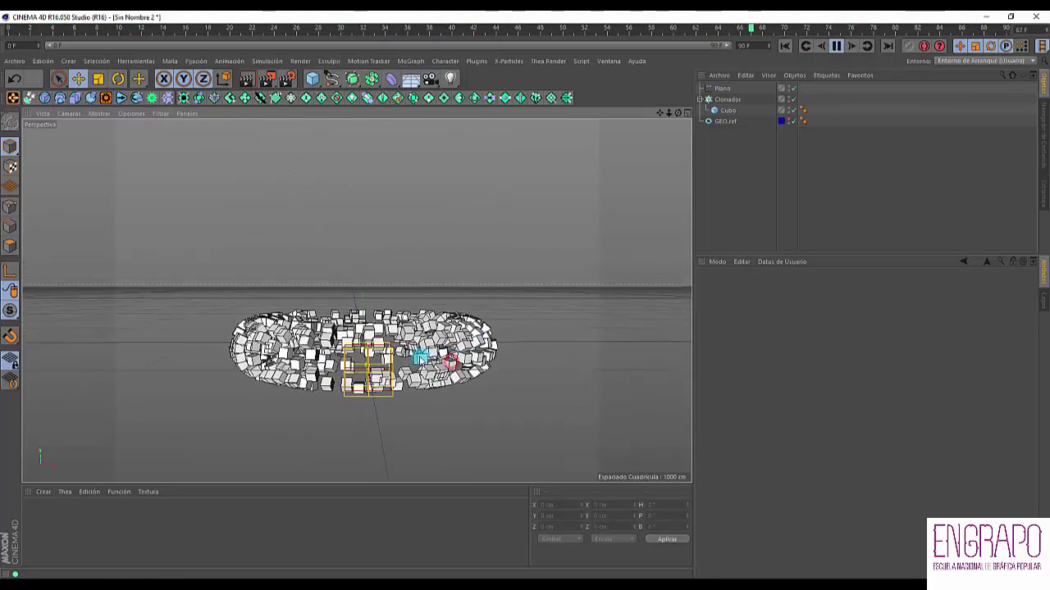
right_click_drag(421, 357, 463, 340, "alt")
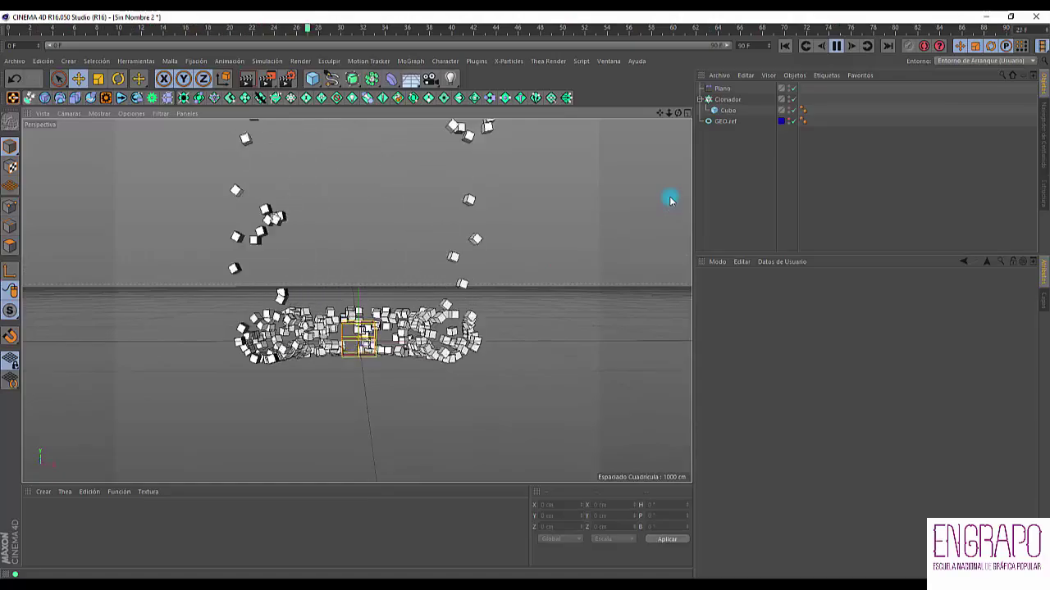
left_click_drag(513, 265, 513, 265, "alt")
Step: Set the Clonador object's Cantidad to 750 clones
left_click(778, 194)
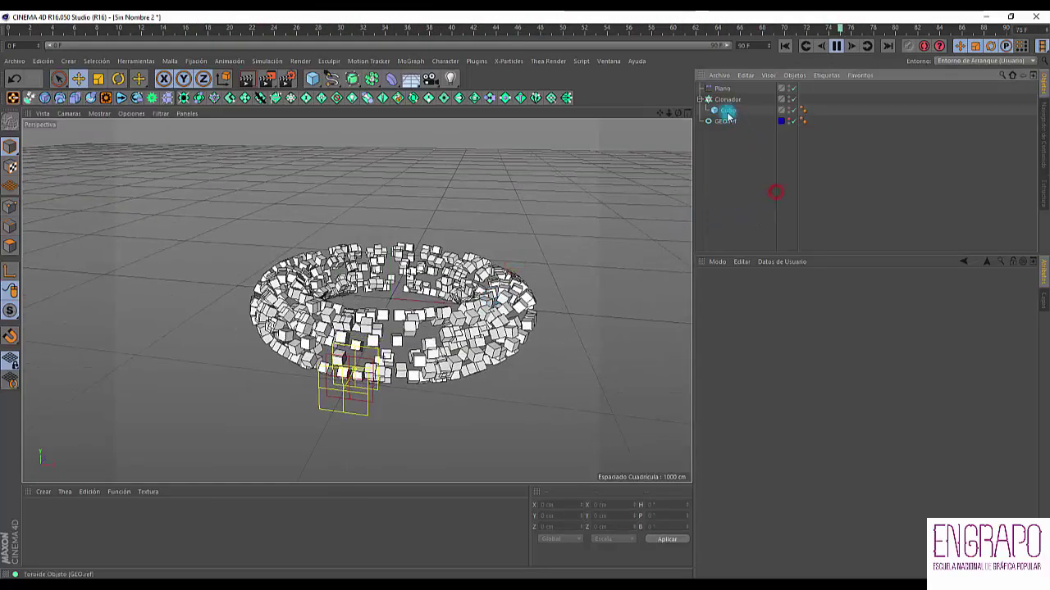
left_click(726, 100)
left_click(789, 287)
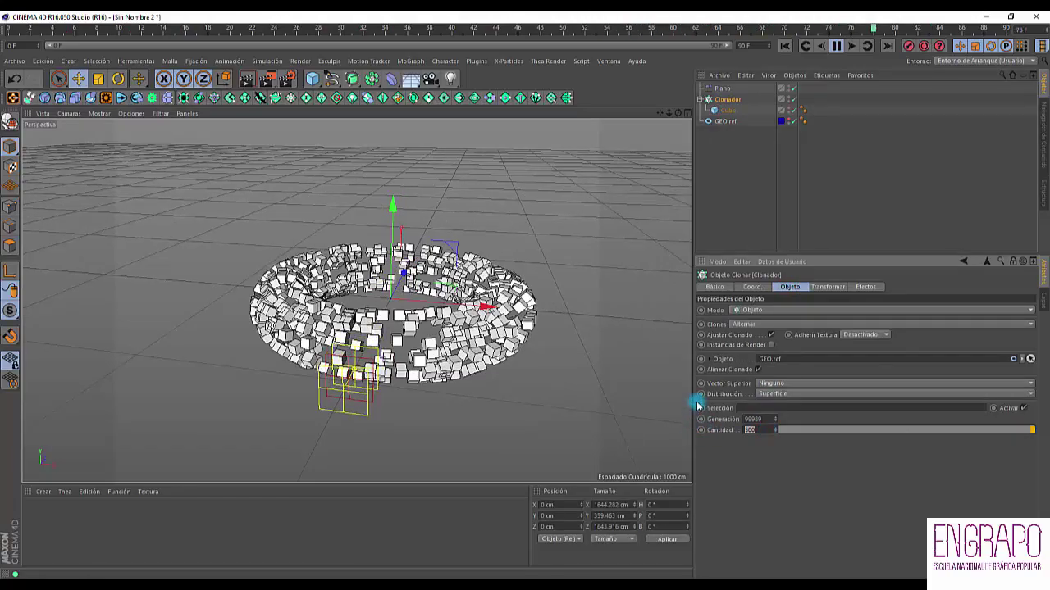
type("750")
key("Return")
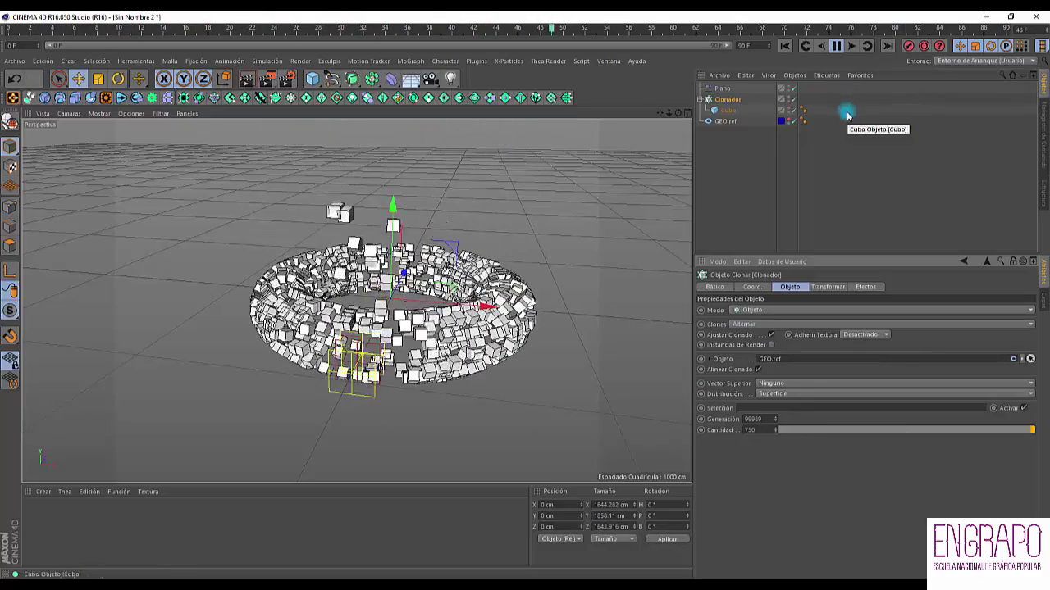
Step: Stop the playback and scrub the animation to frame 29
left_click(836, 47)
mouse_move(450, 246)
left_mouse_down("alt")
mouse_move(513, 220)
mouse_move(376, 251)
left_mouse_up("alt")
mouse_move(14, 30)
left_mouse_down()
mouse_move(704, 29)
mouse_move(105, 37)
mouse_move(373, 33)
mouse_move(316, 42)
mouse_move(332, 37)
left_mouse_up()
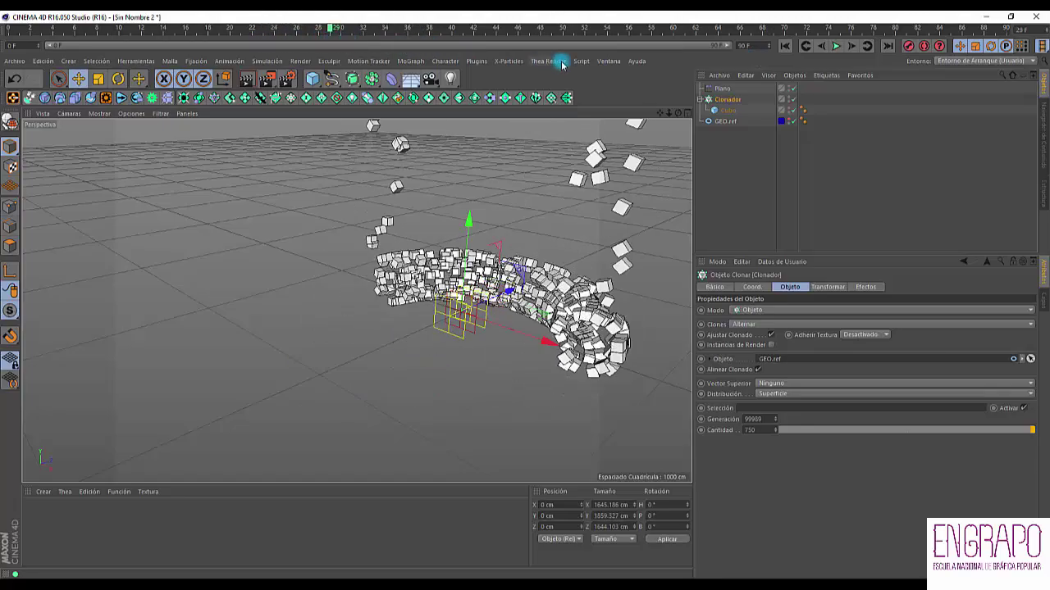
Step: Switch to the preEjercicio1_2.c4d document and compare the shield's cubes with the escu.Alea.PosEsc effector off and on
left_click(607, 61)
left_click(622, 305)
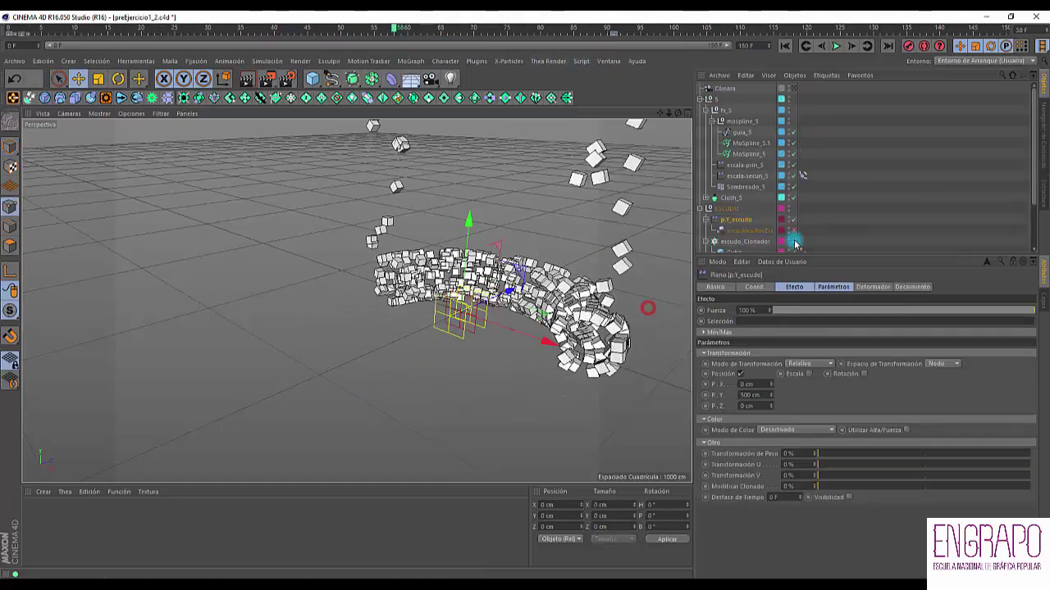
left_click(730, 230)
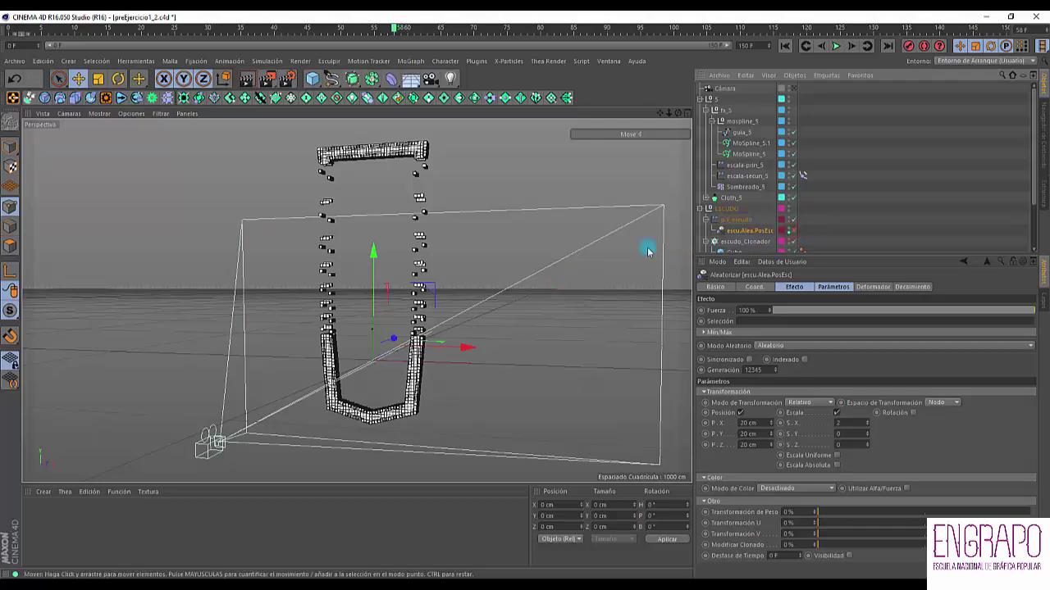
left_click(791, 232)
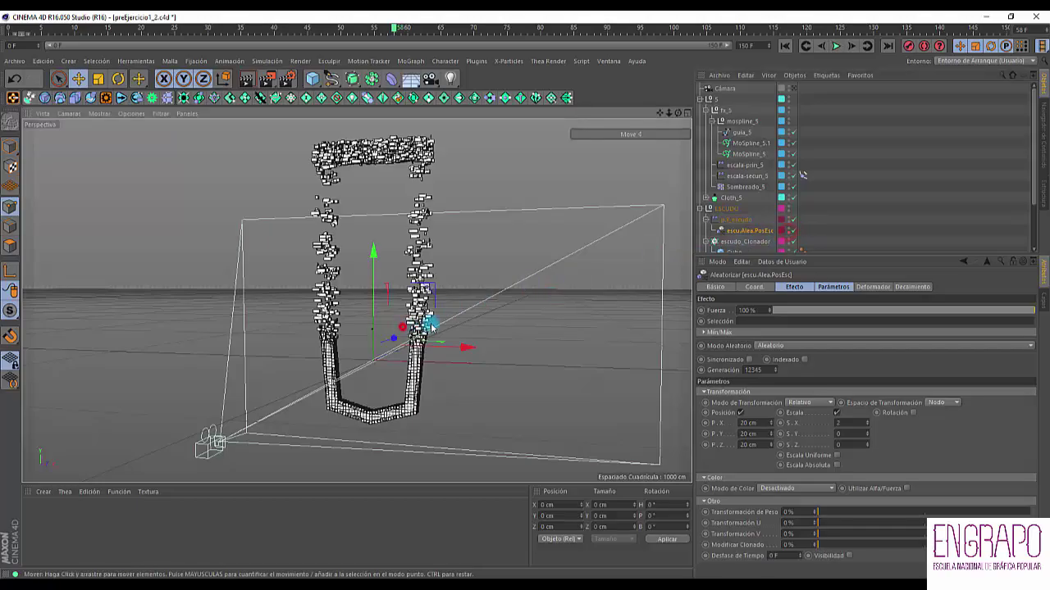
Step: Examine the scattered cubes along the shield's sides and the Decaimiento settings of the escu.Alea.PosEsc effector
scroll(429, 321, "up", 5)
scroll(472, 292, "up", 2)
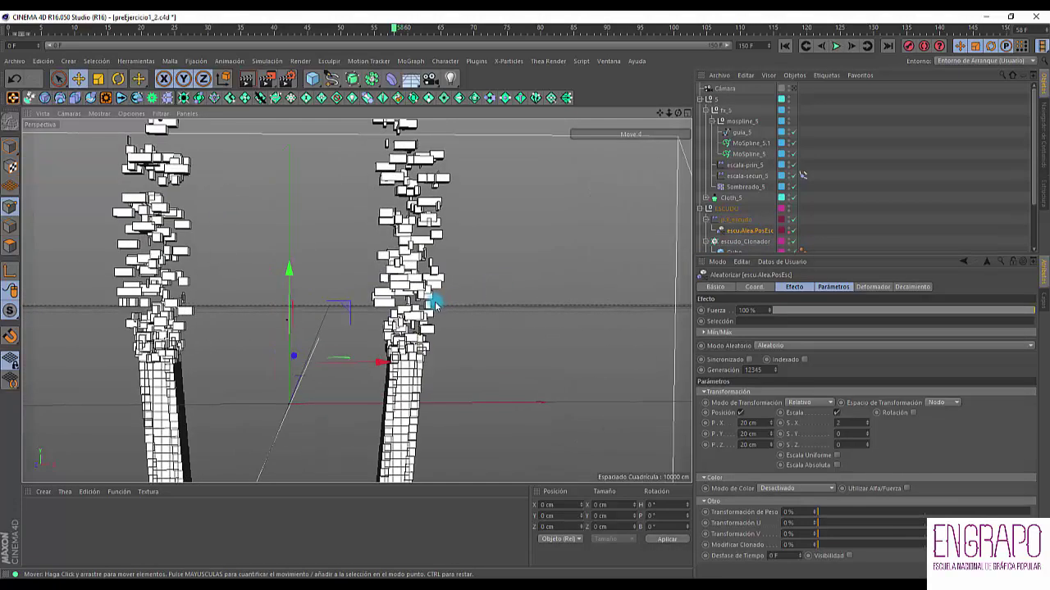
mouse_move(411, 303)
left_mouse_down("alt")
mouse_move(539, 316)
mouse_move(391, 312)
left_mouse_up("alt")
scroll(391, 311, "down", 10)
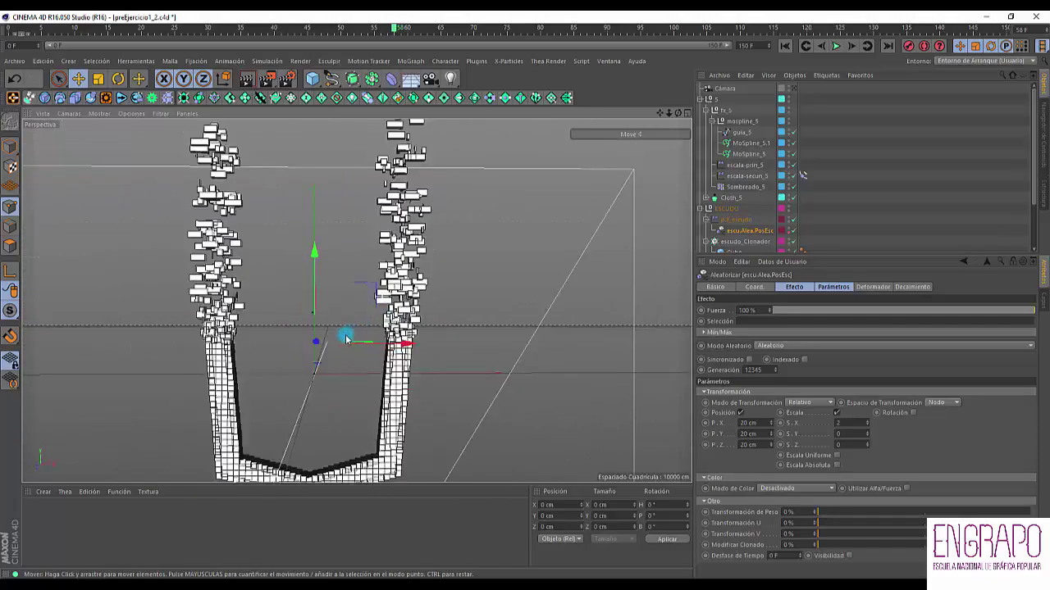
left_click_drag(315, 369, 369, 365, "alt")
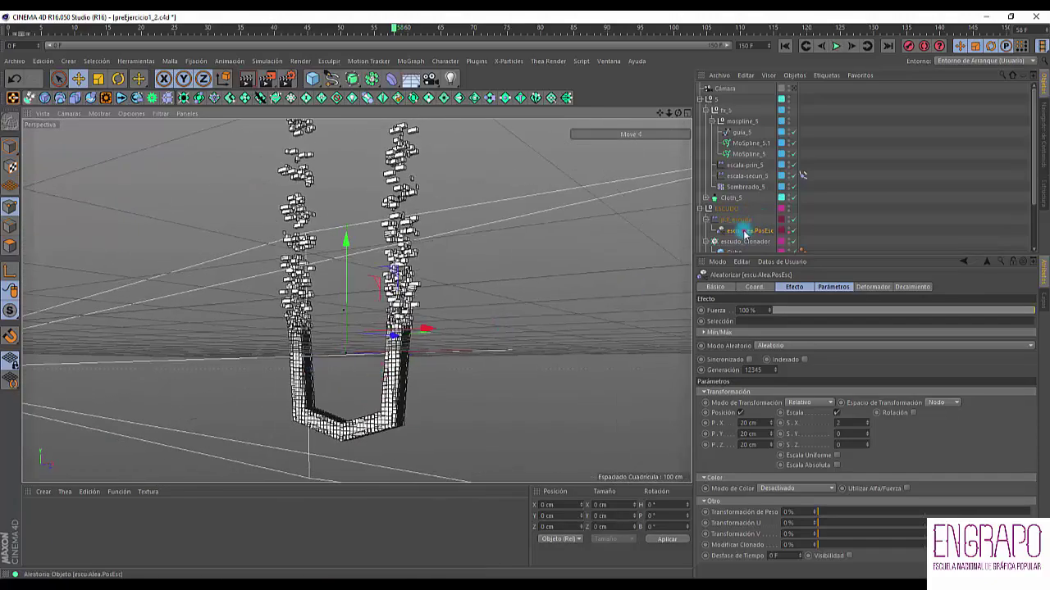
left_click(743, 230)
left_click(913, 287)
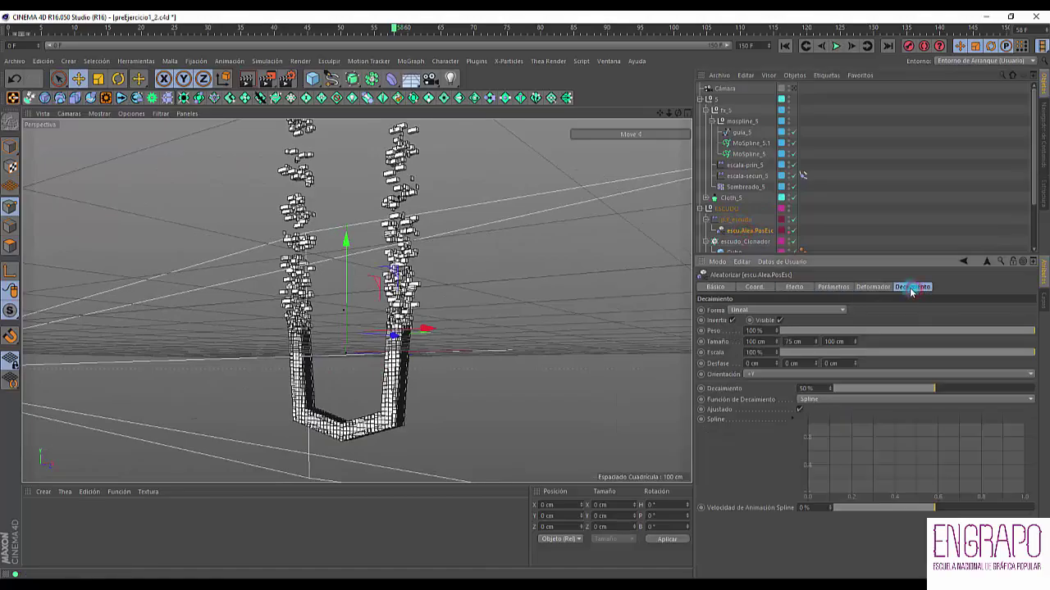
left_click_drag(462, 293, 568, 79, "alt")
Step: Return to the Sin Nombre 2 test document and add a second Plano effector to the Clonador
left_click(609, 61)
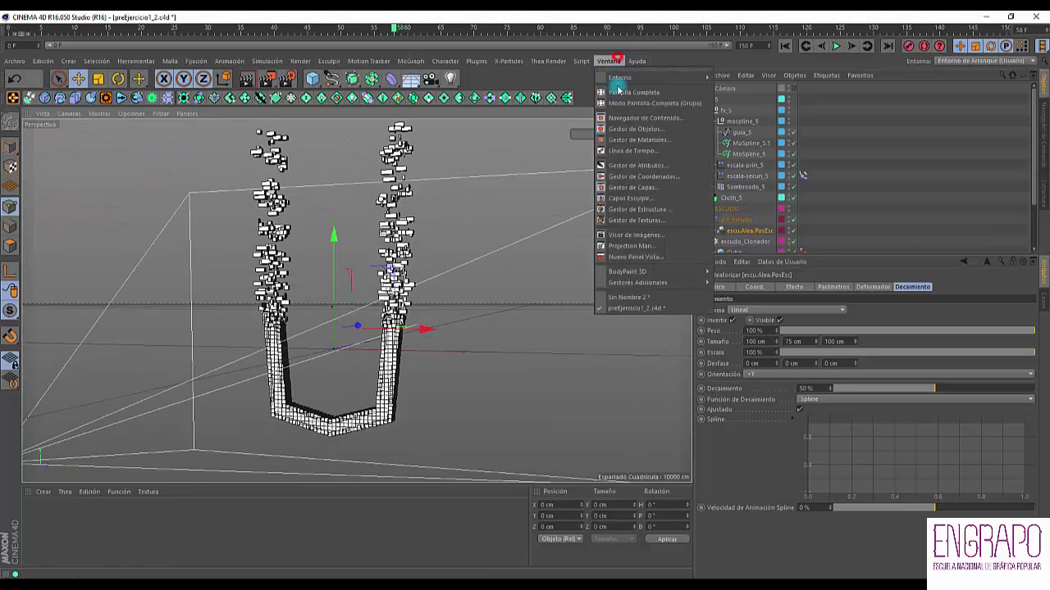
left_click(659, 296)
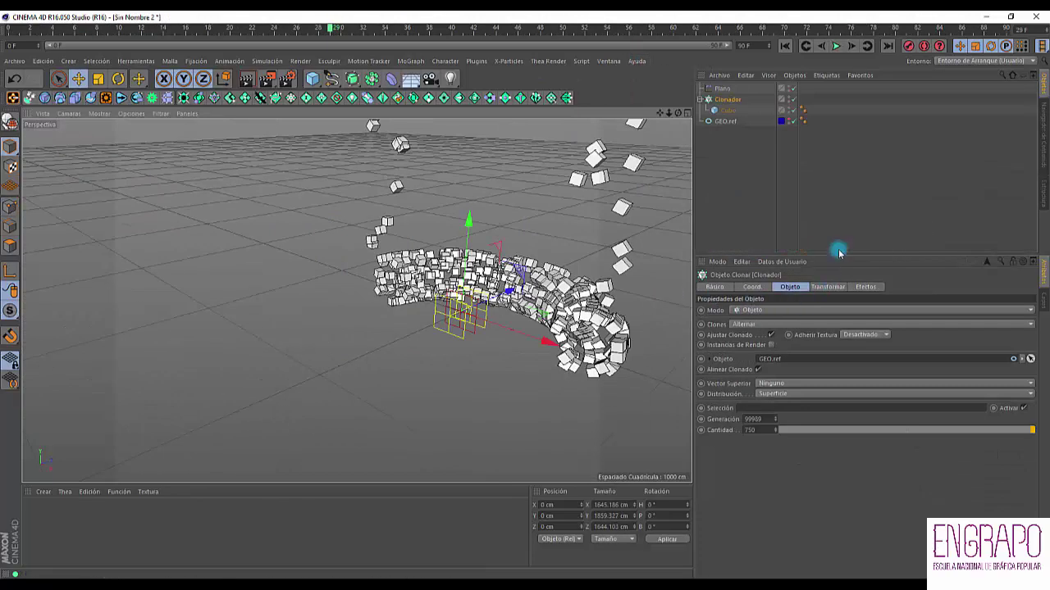
left_click(848, 223)
left_click(728, 100)
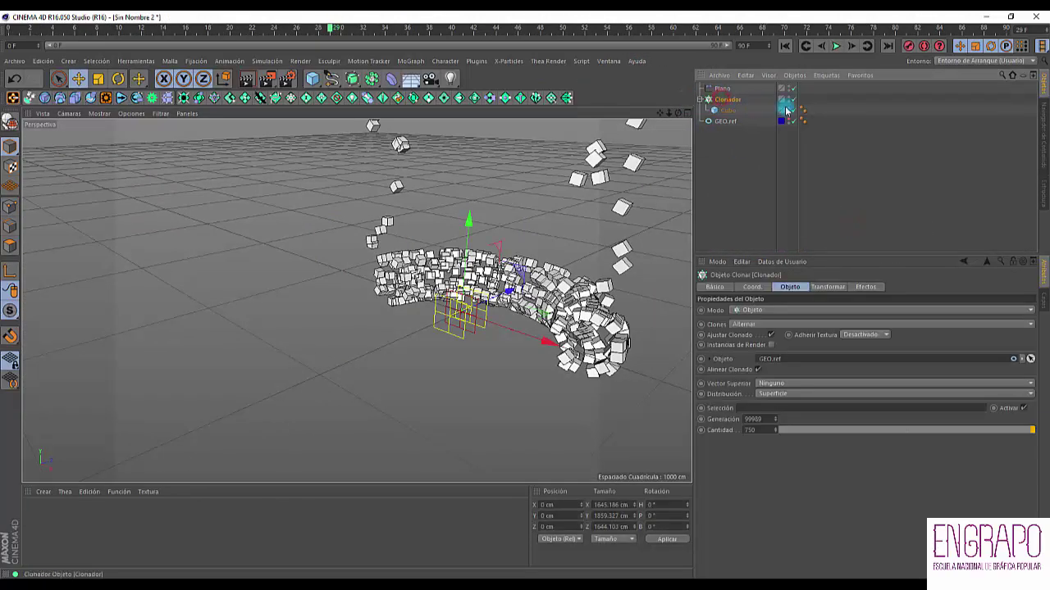
left_click(477, 62)
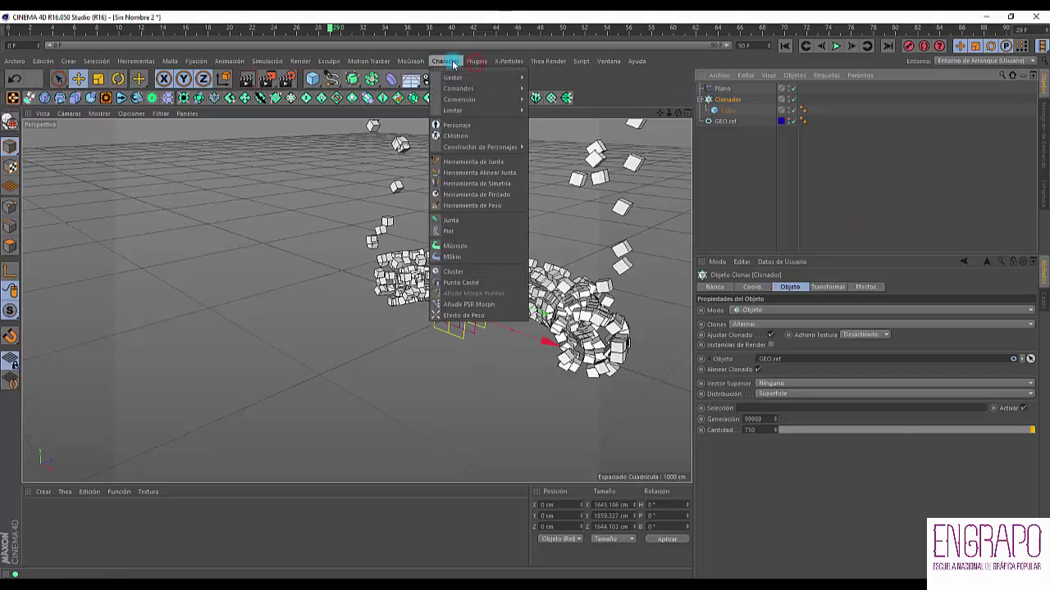
mouse_move(427, 77)
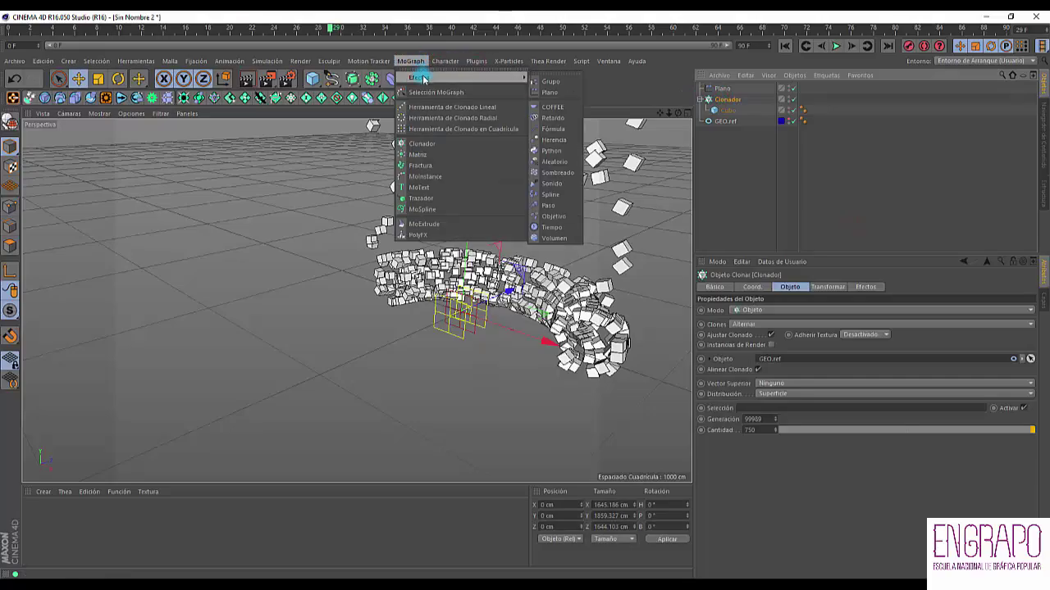
left_click(546, 88)
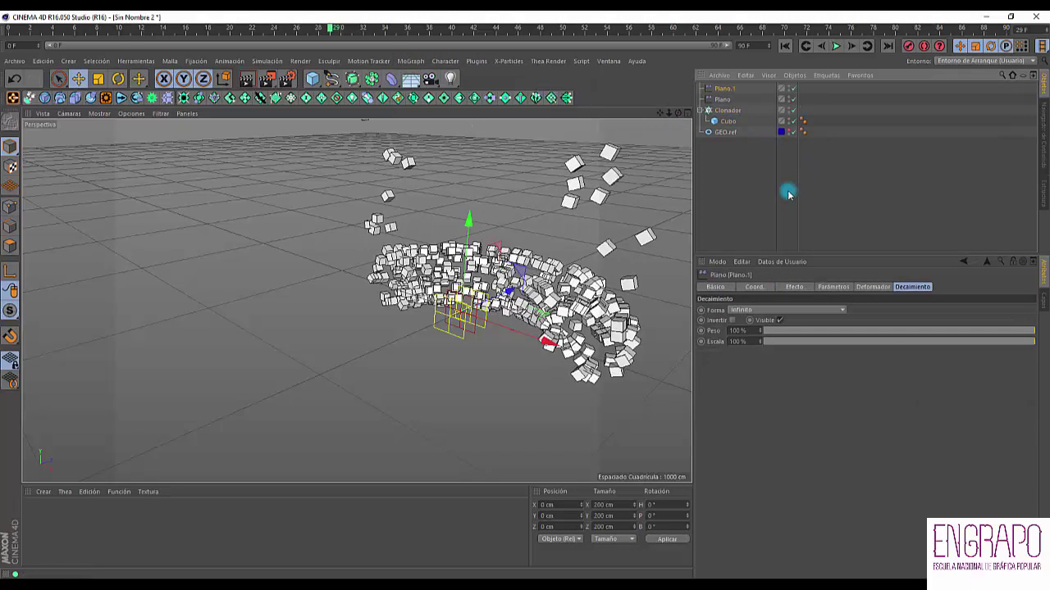
Step: Rename the first Plano effector as prin_Pos.Y
left_click(722, 100)
double_click(721, 100)
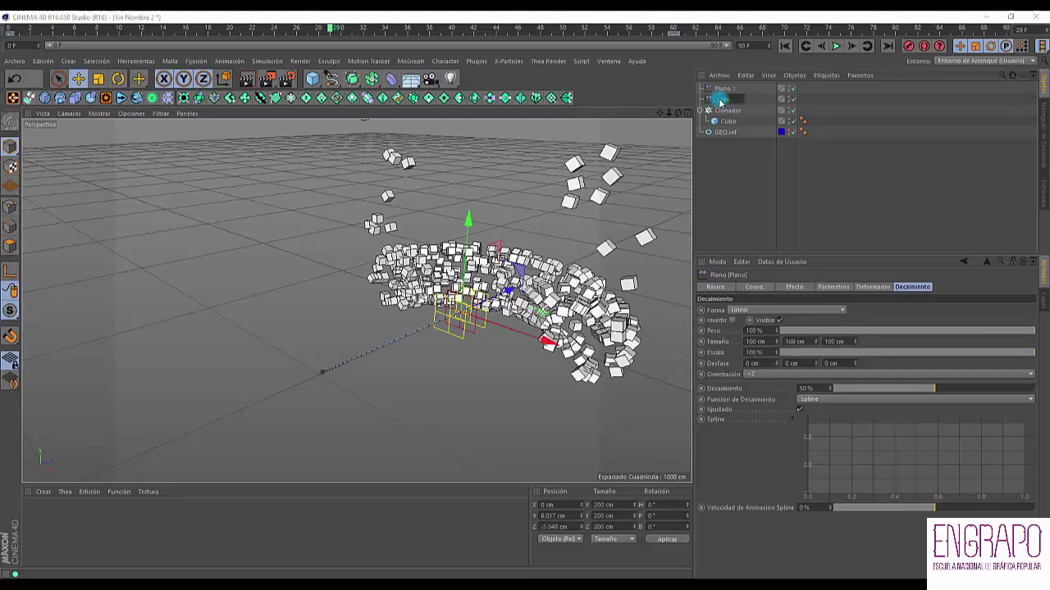
type("Plan Pos")
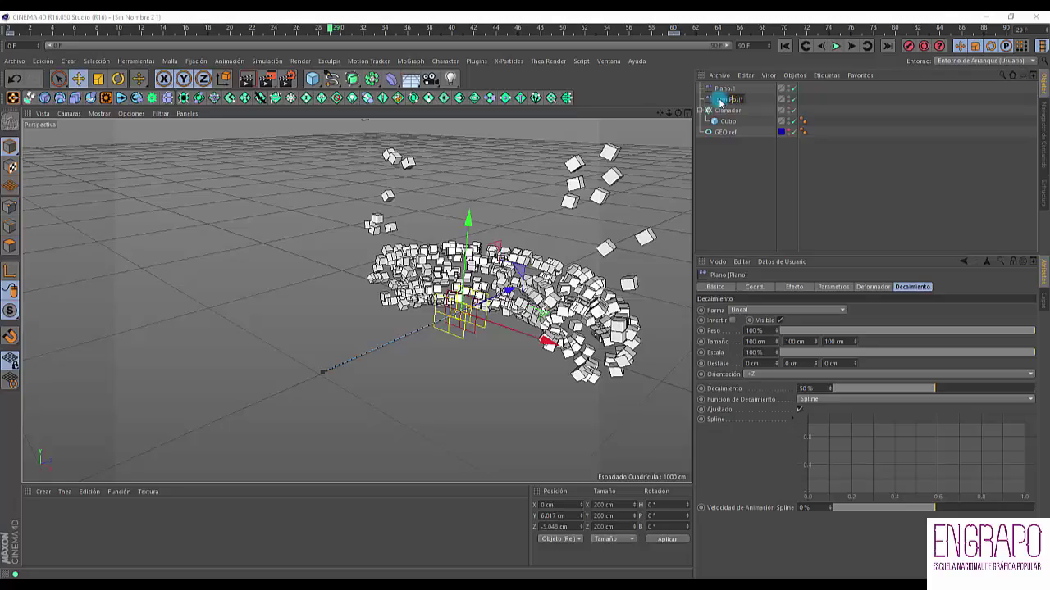
key("Return")
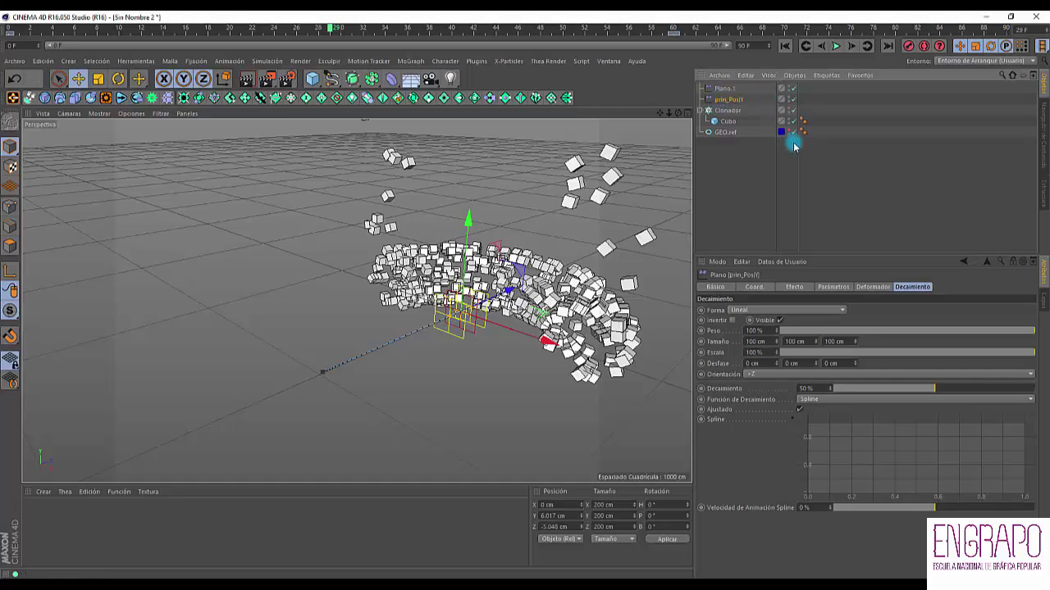
double_click(742, 99)
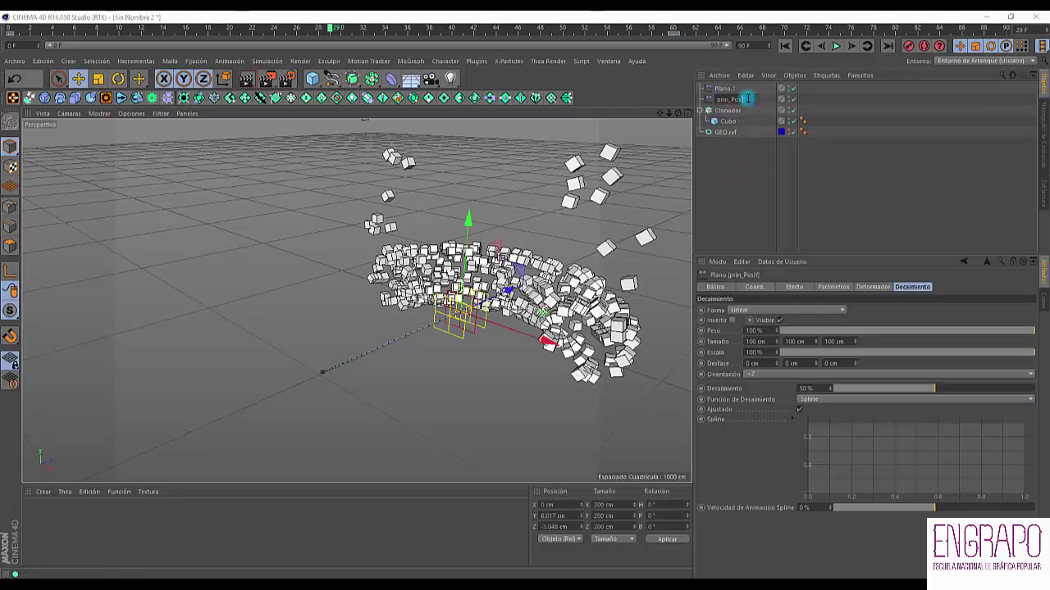
type(".")
key("Return")
left_click(749, 239)
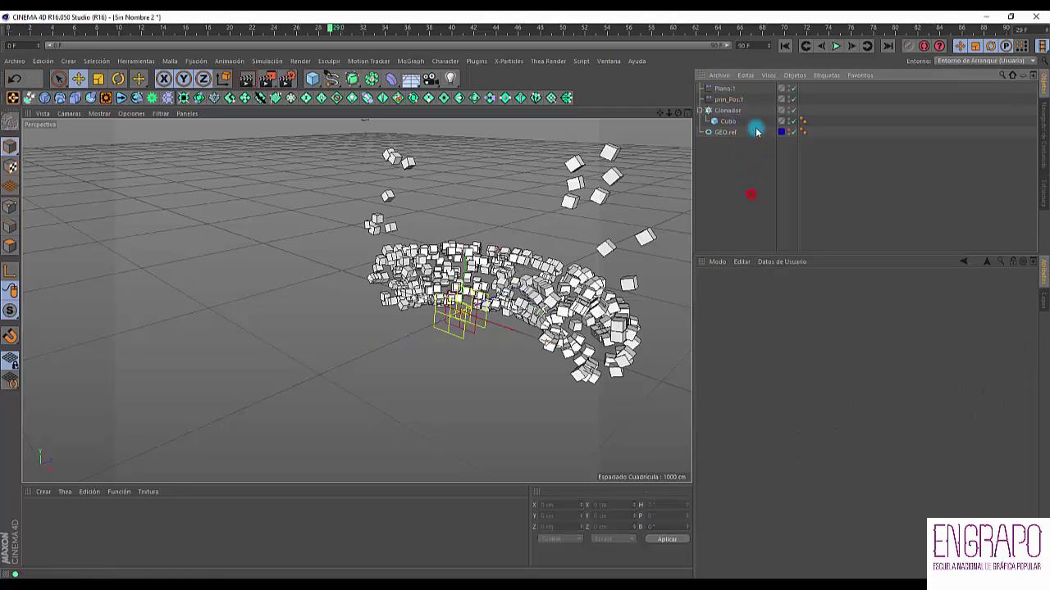
Step: Delete the second Plano effector, Plano.1
left_click(722, 88)
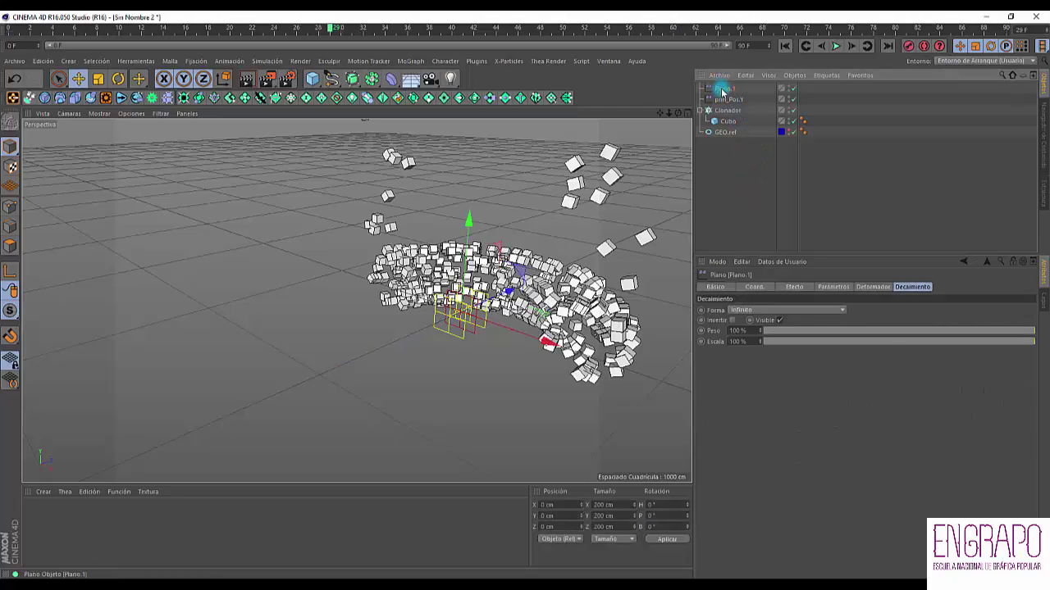
double_click(723, 89)
key("BackSpace")
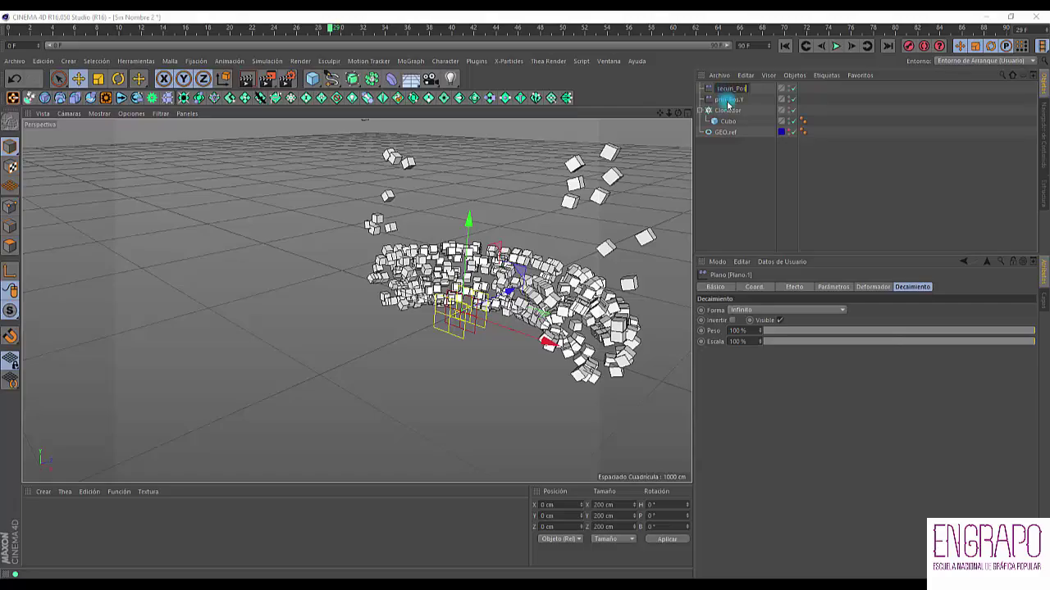
left_click(733, 145)
key("Delete")
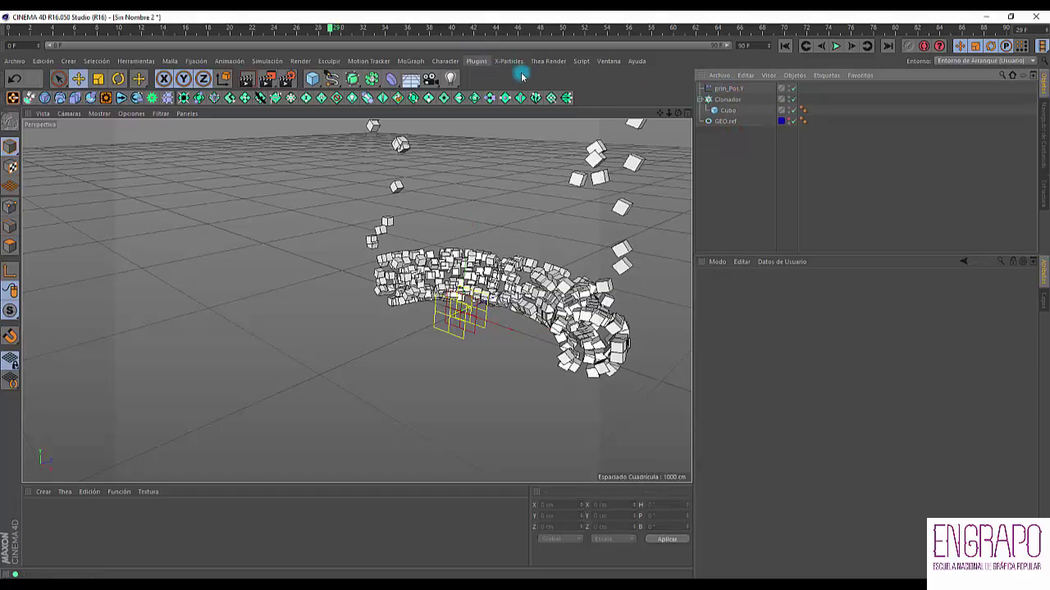
Step: Add an Aleatorio effector to the Clonador and rename it as secun.PosySca
left_click(716, 100)
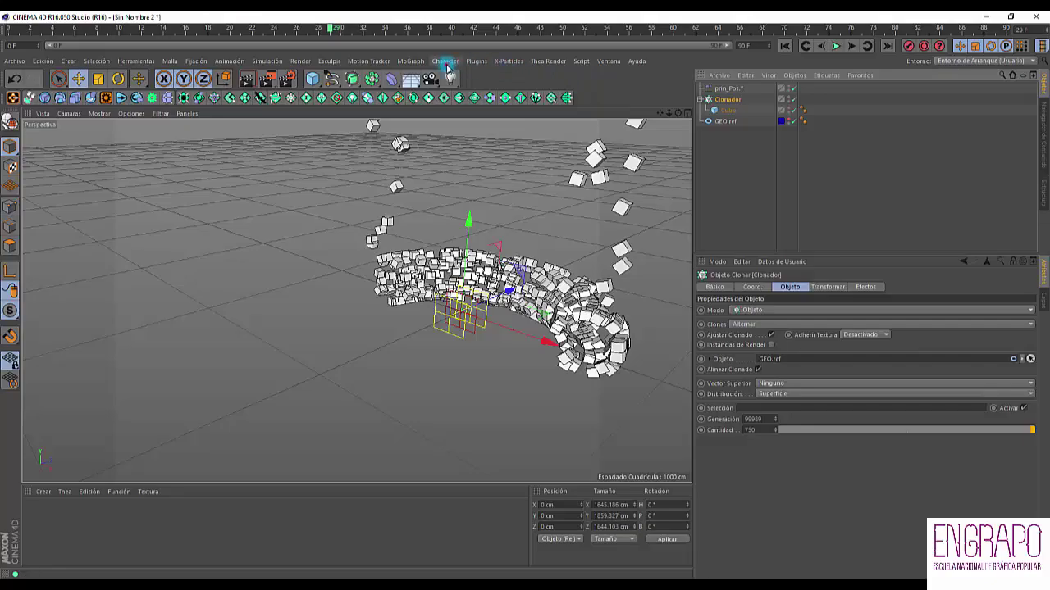
left_click(410, 61)
mouse_move(484, 82)
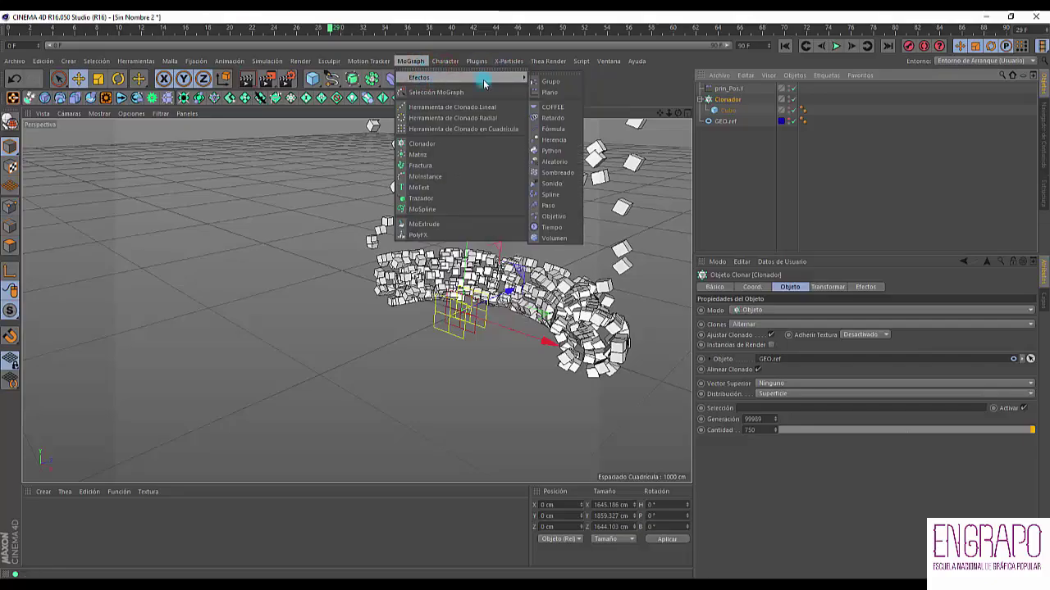
left_click(555, 161)
left_click(721, 89)
double_click(723, 89)
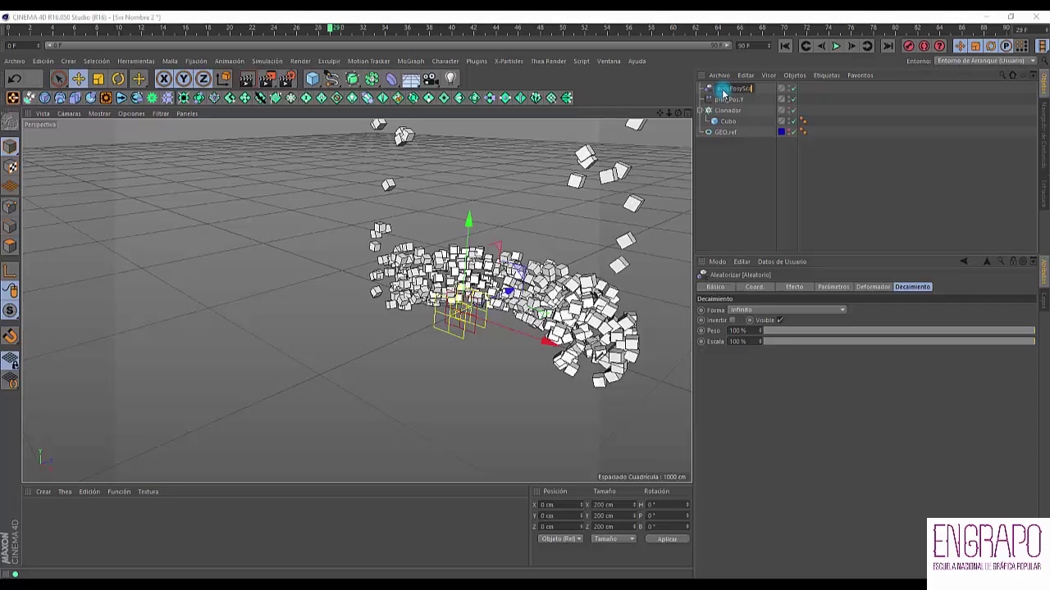
key("Return")
Step: Assign the secun.PosySca and prin_Pos.Y effectors to a new layer and name the layer fx
left_click(780, 87)
left_click(792, 104)
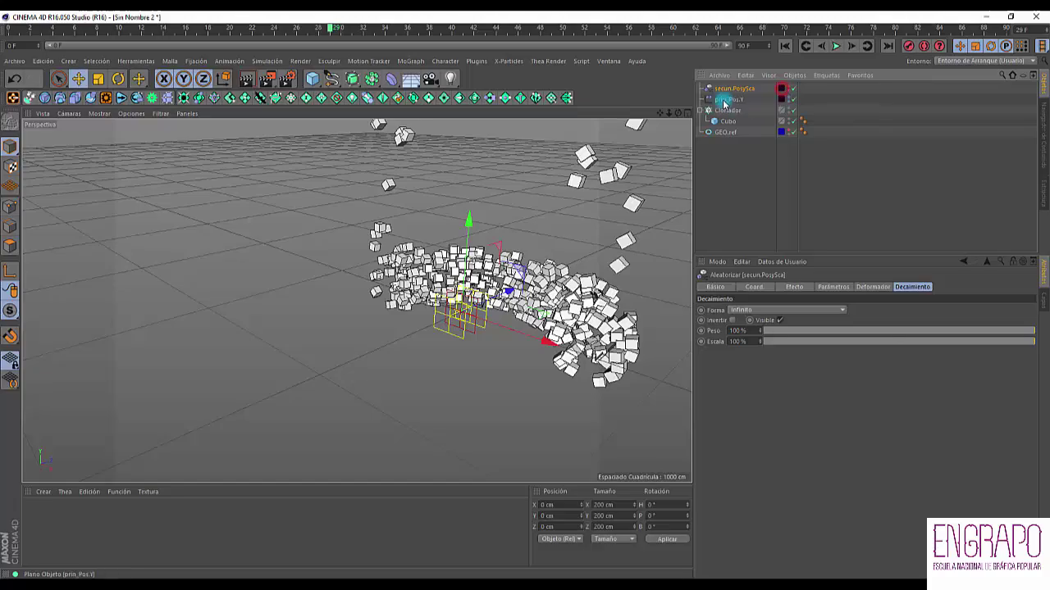
left_click(1044, 308)
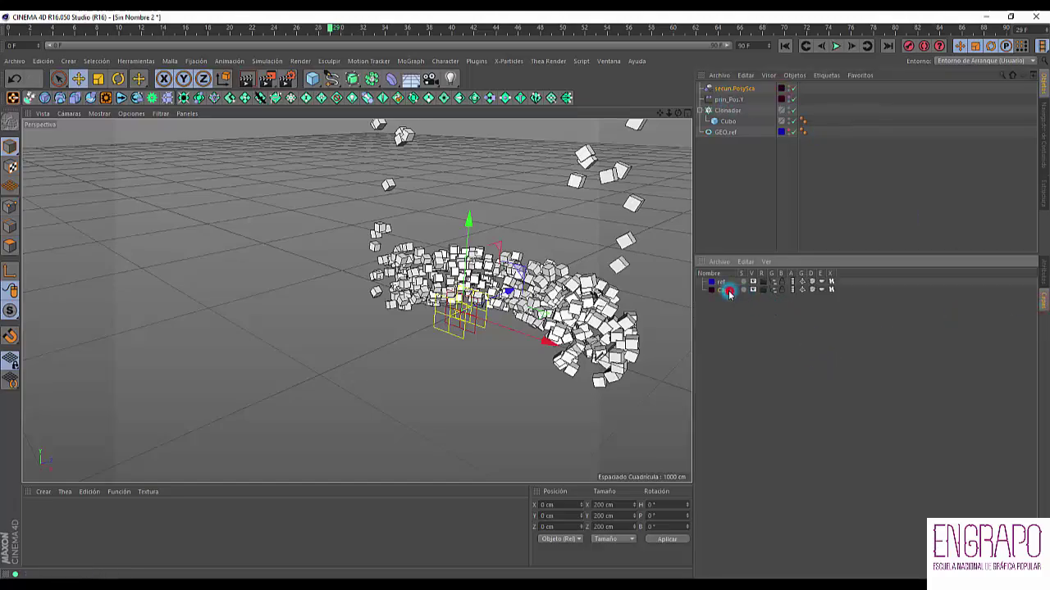
double_click(727, 290)
type("fx")
key("Return")
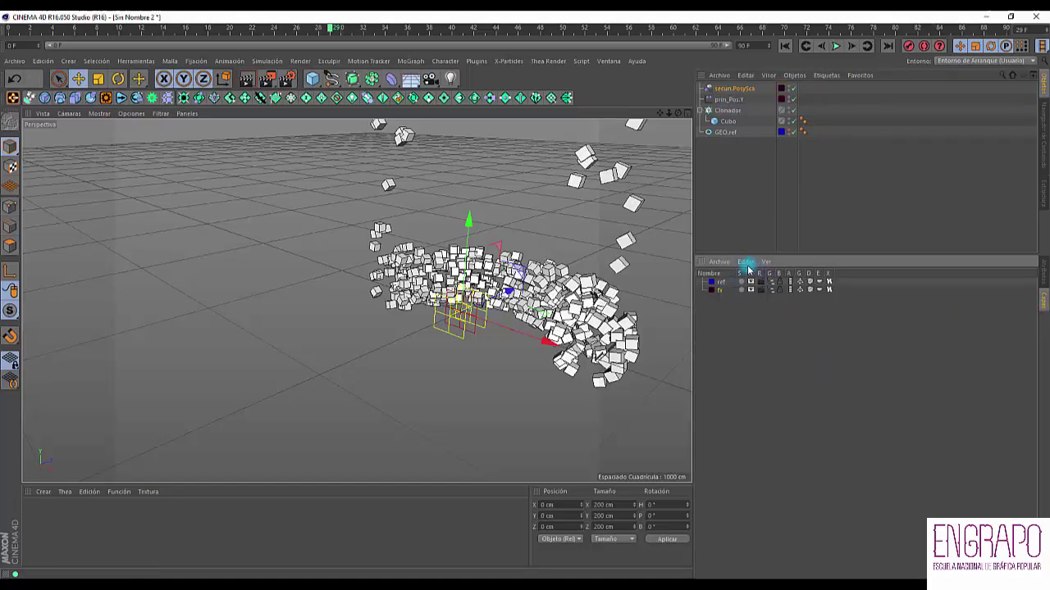
Step: Assign the Clonador and its Cubo to another new layer and name the layer geo
left_click(728, 110)
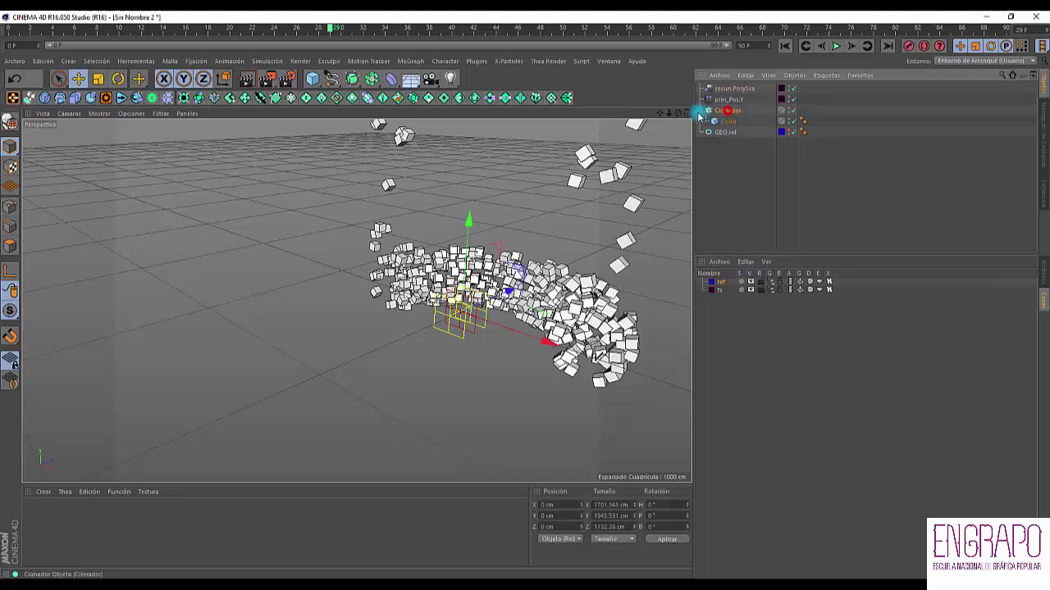
left_click(780, 110)
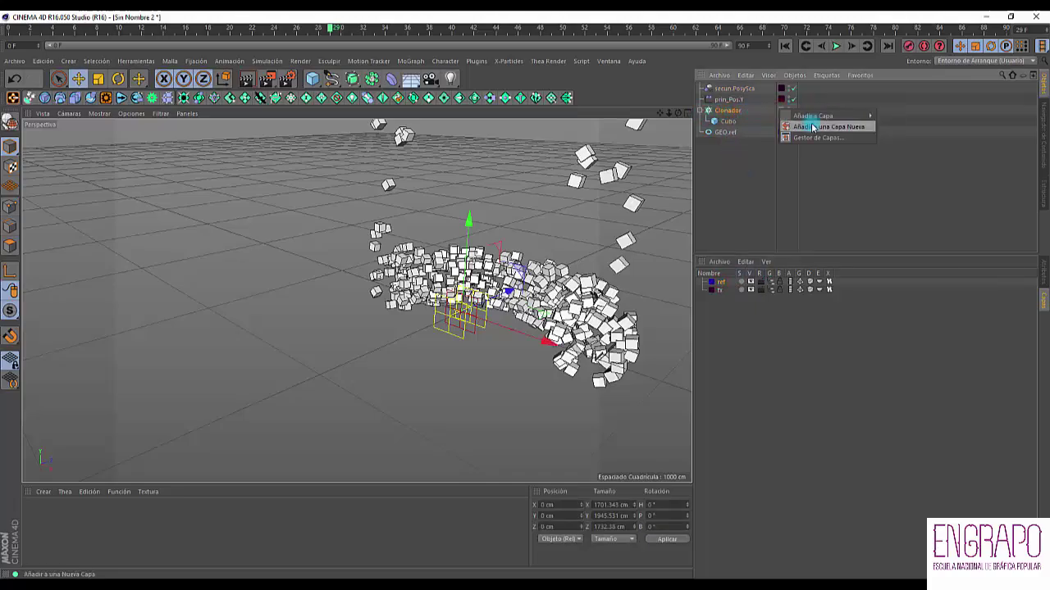
left_click(827, 126)
double_click(720, 299)
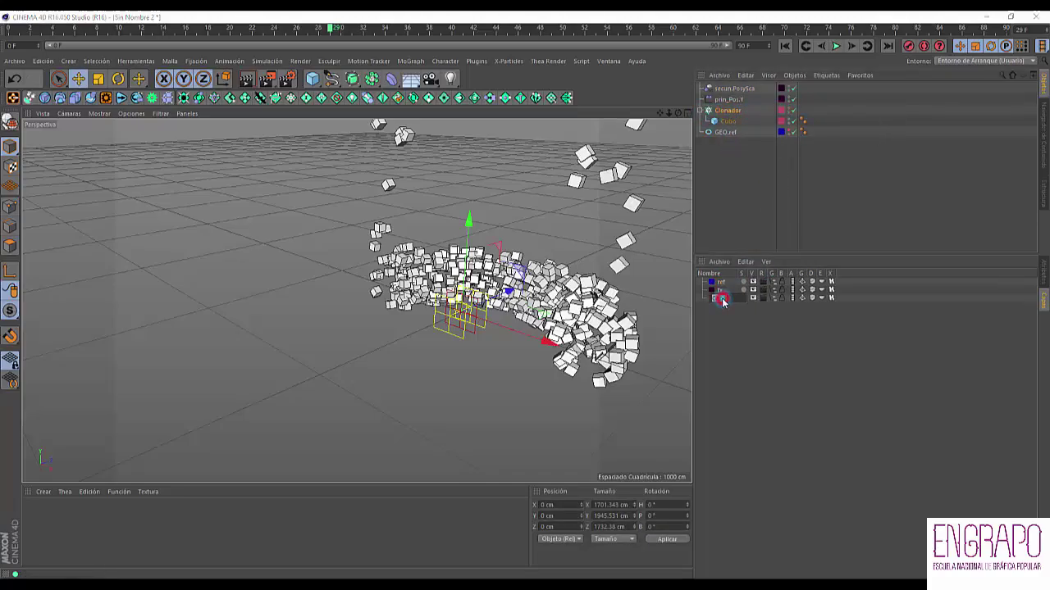
type("geo")
key("Return")
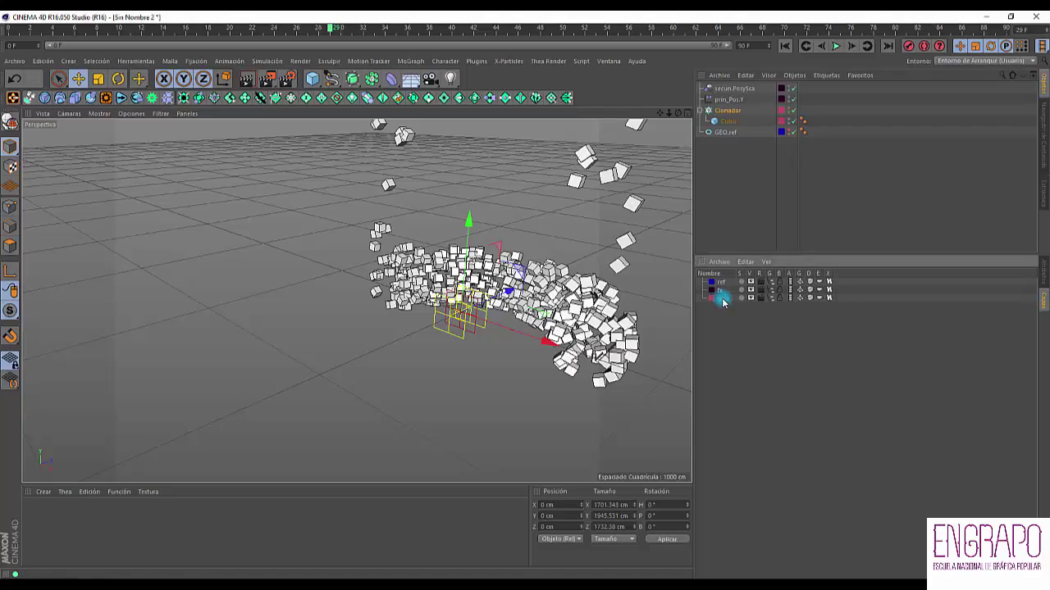
left_click(771, 206)
Step: Hide the geo layer's objects from the object list while keeping the clones in the viewport
left_click(1044, 272)
left_click(777, 150)
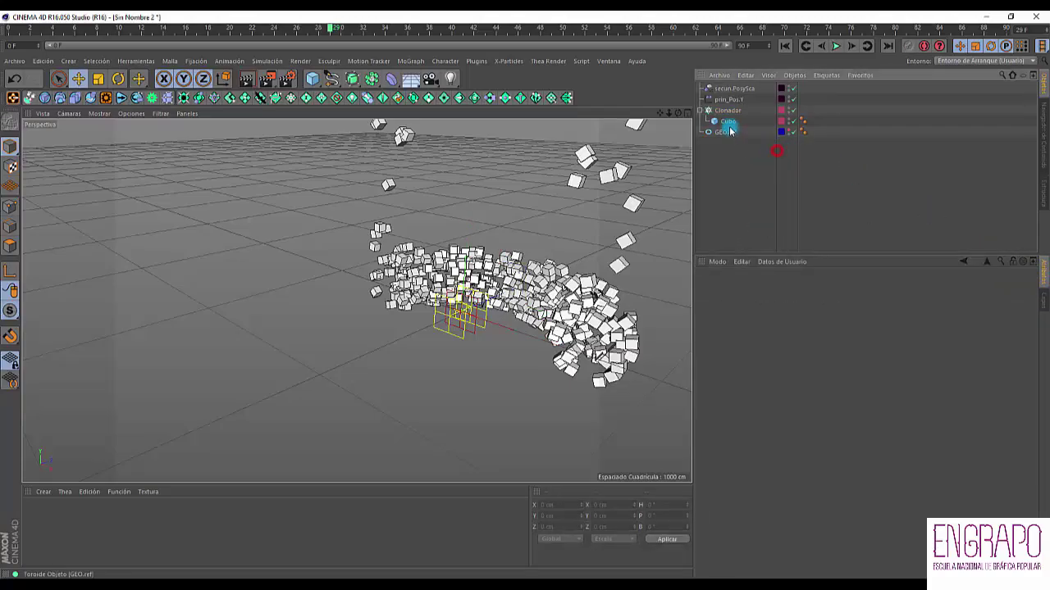
left_click(1044, 300)
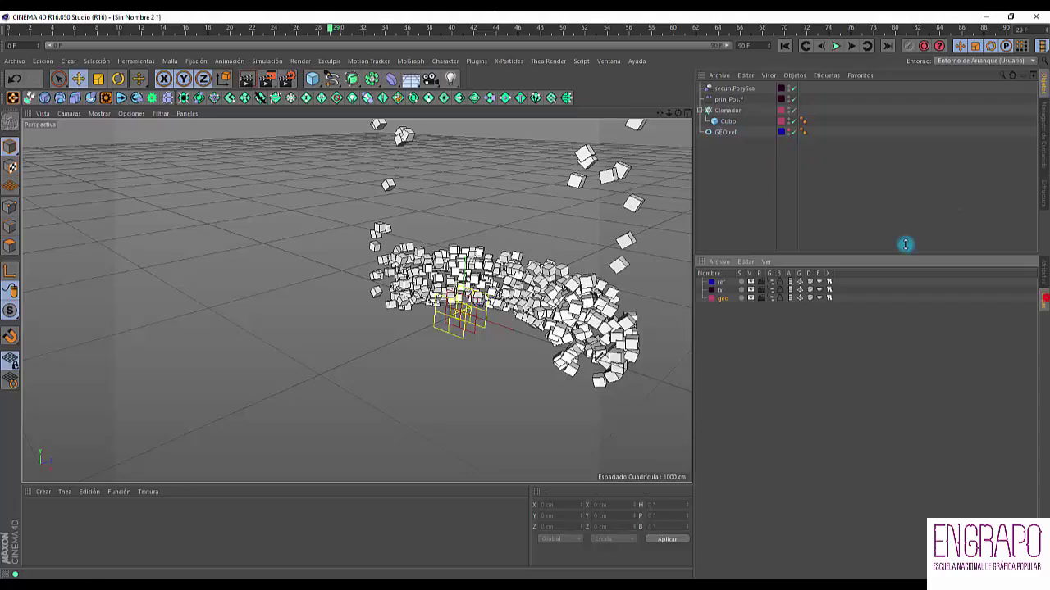
left_click(724, 133)
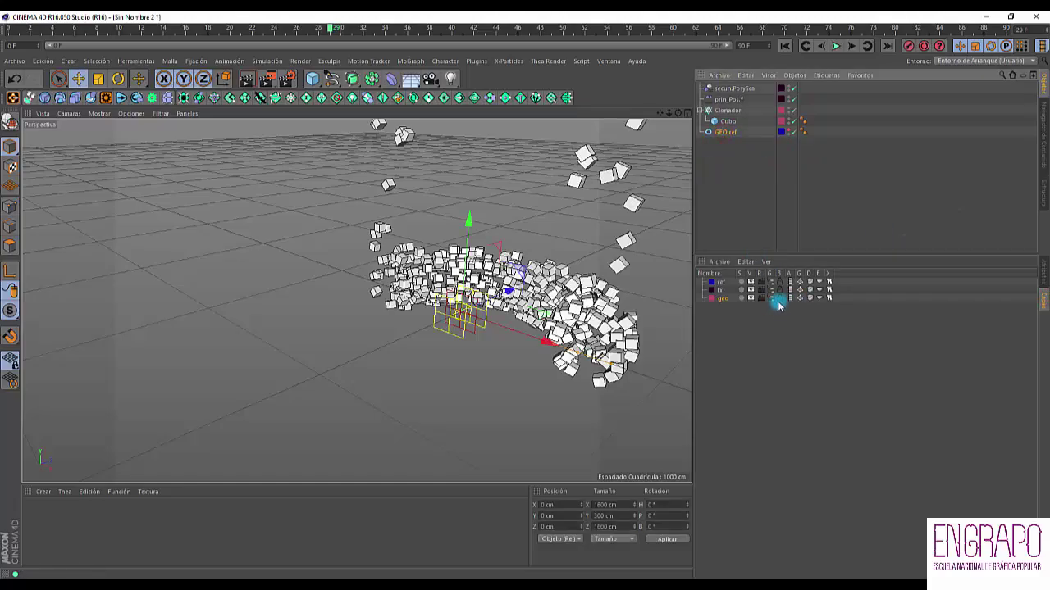
left_click(772, 297)
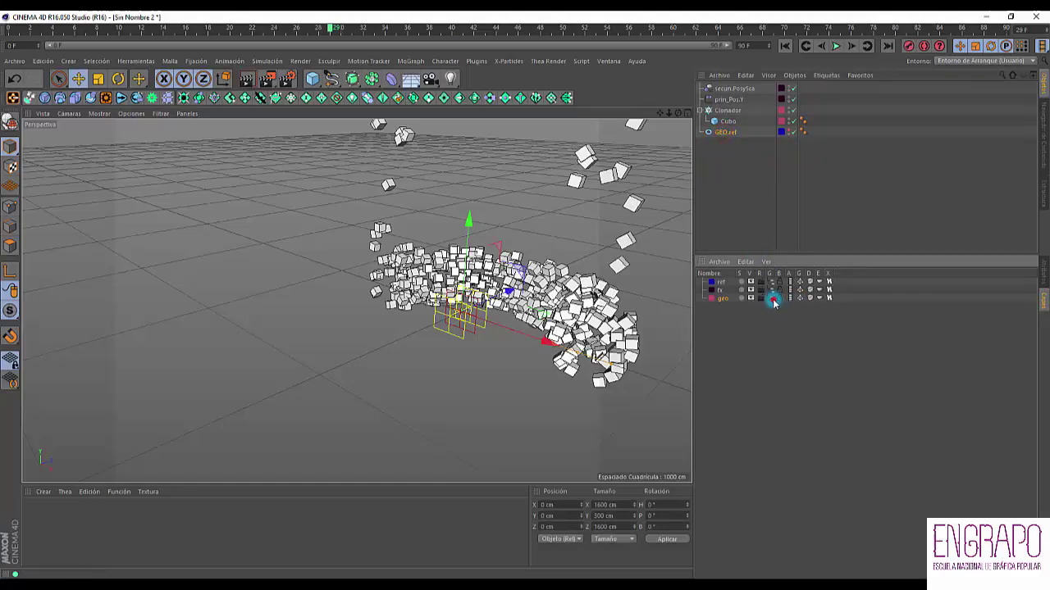
left_click(731, 140)
left_click(730, 89)
left_click(1043, 278)
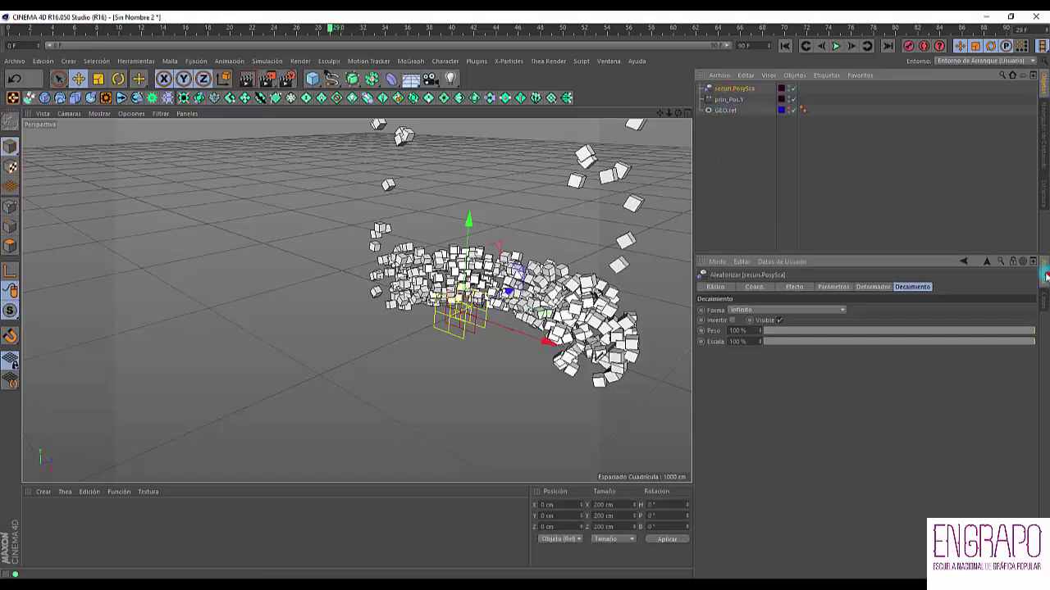
left_click(753, 158)
Step: Compare the cloned cubes with the secun.PosySca effector off and on
left_click(727, 89)
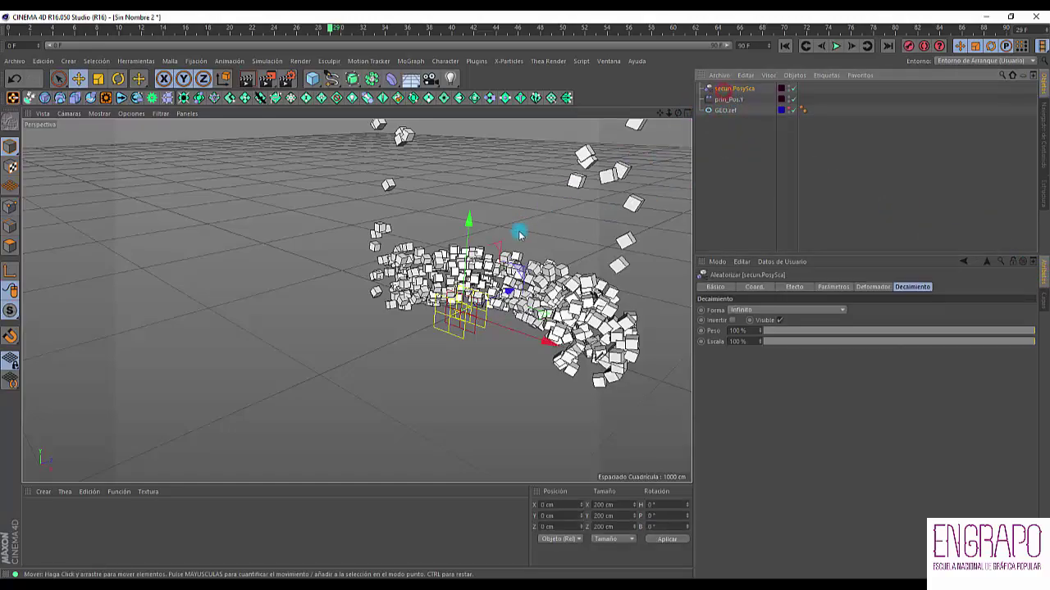
left_click_drag(520, 231, 443, 288, "alt")
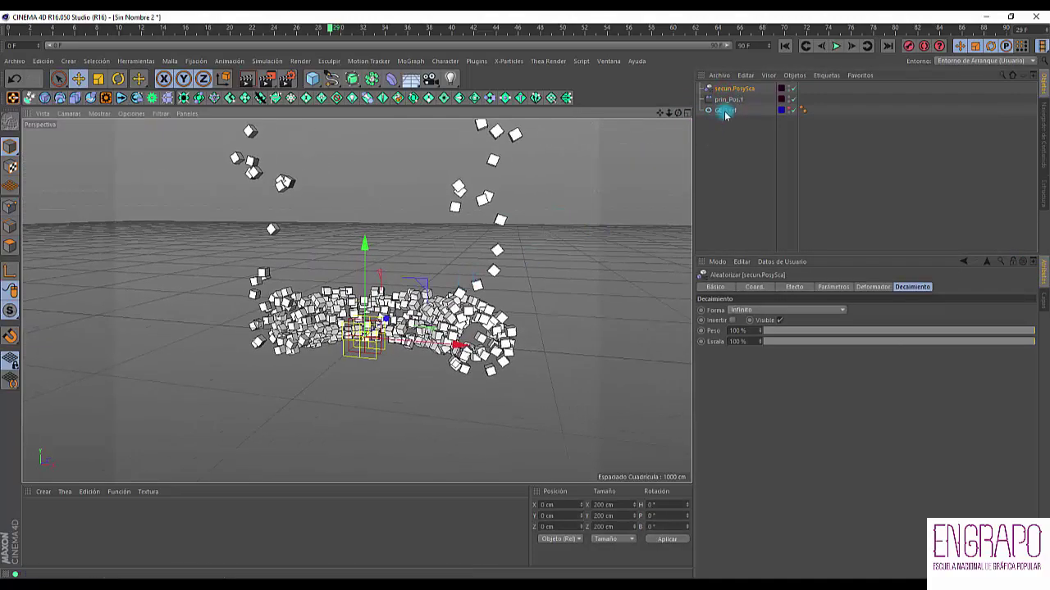
left_click(793, 88)
left_click(794, 89)
left_click(794, 89)
left_click(794, 88)
left_click(793, 89)
left_click(794, 88)
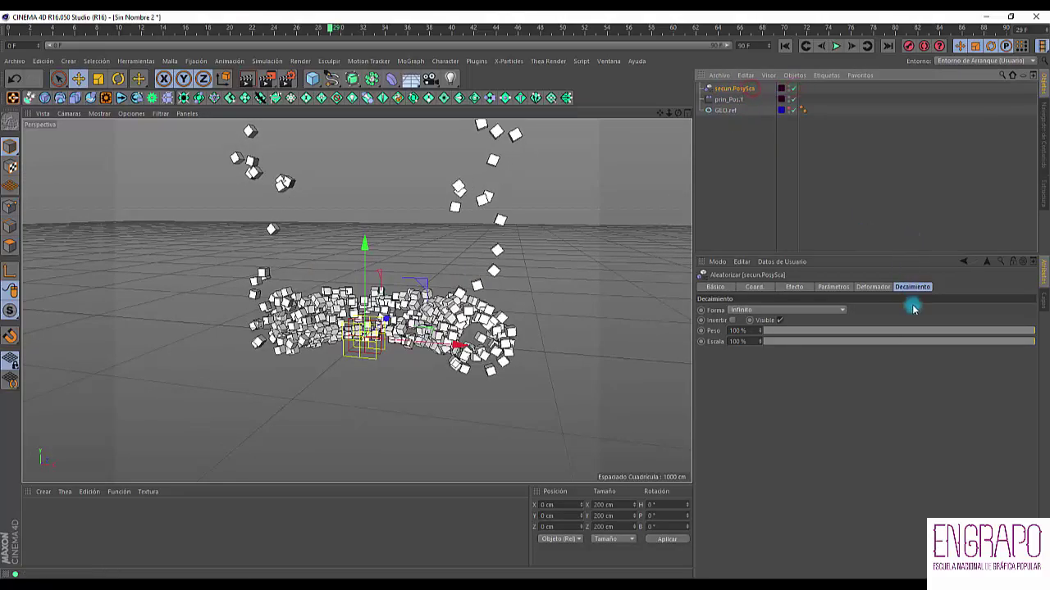
Step: Scrub the animation to frame 35 to examine the random effect on the whole ring of cubes
left_click_drag(428, 299, 328, 318, "alt")
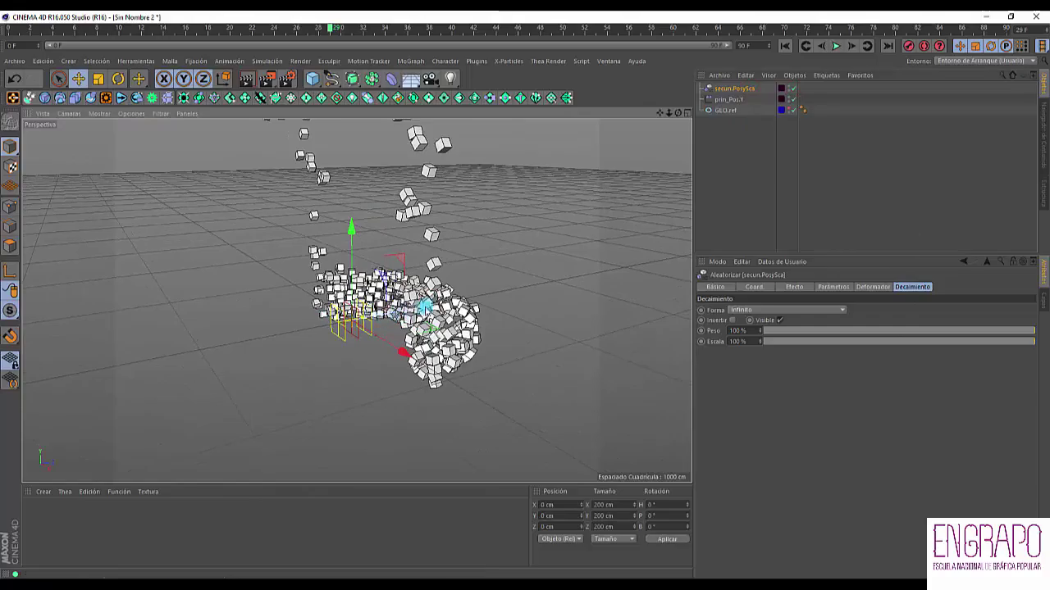
left_click_drag(399, 324, 427, 323, "alt")
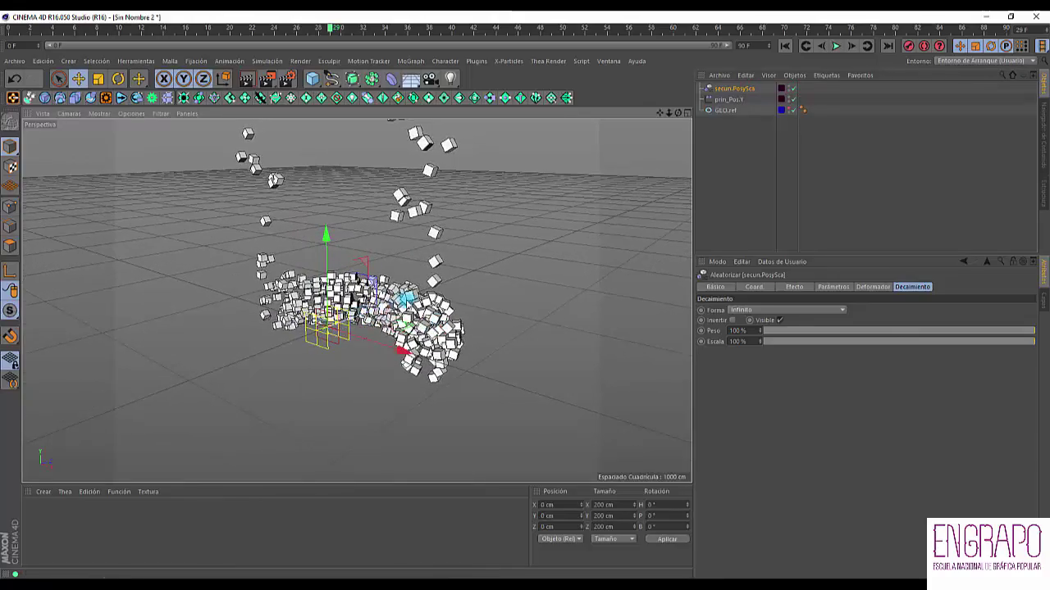
left_click_drag(320, 16, 379, 2)
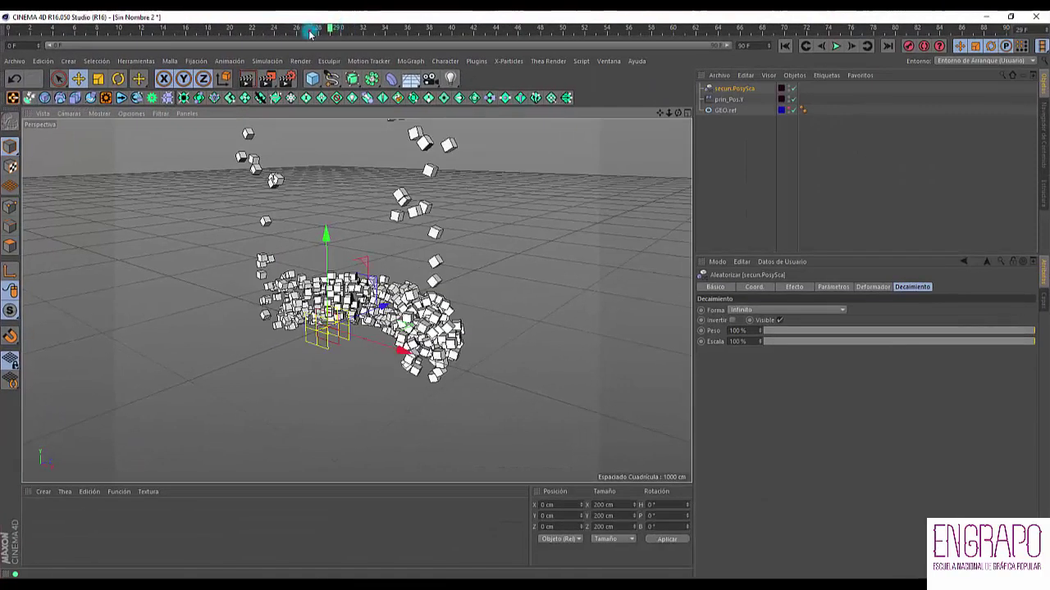
left_click_drag(163, 36, 397, 54)
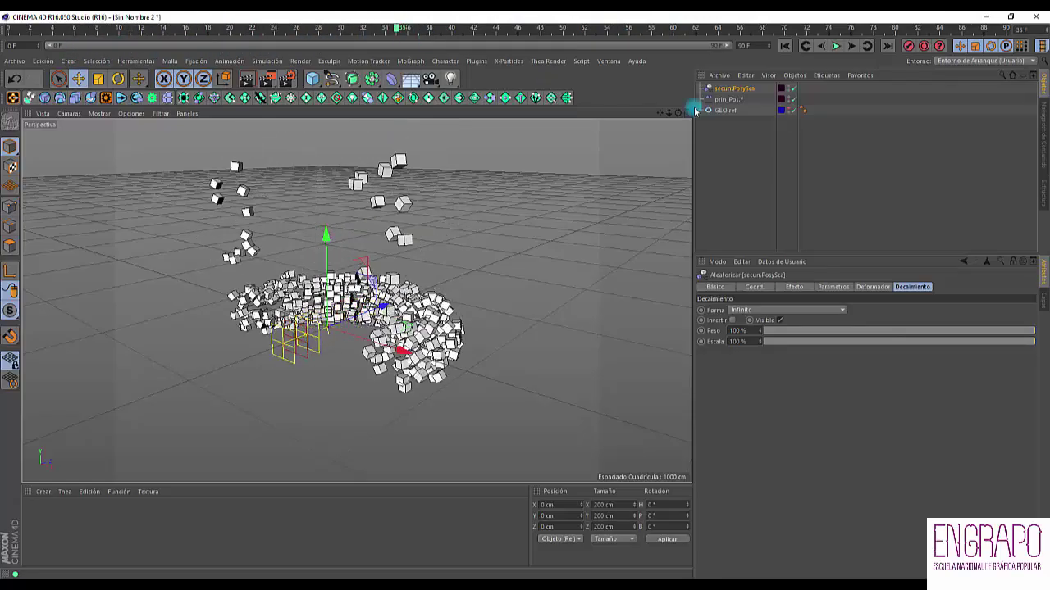
Step: Set the falloff shape of the secun.PosySca effector to Lineal
left_click(802, 192)
left_click(738, 86)
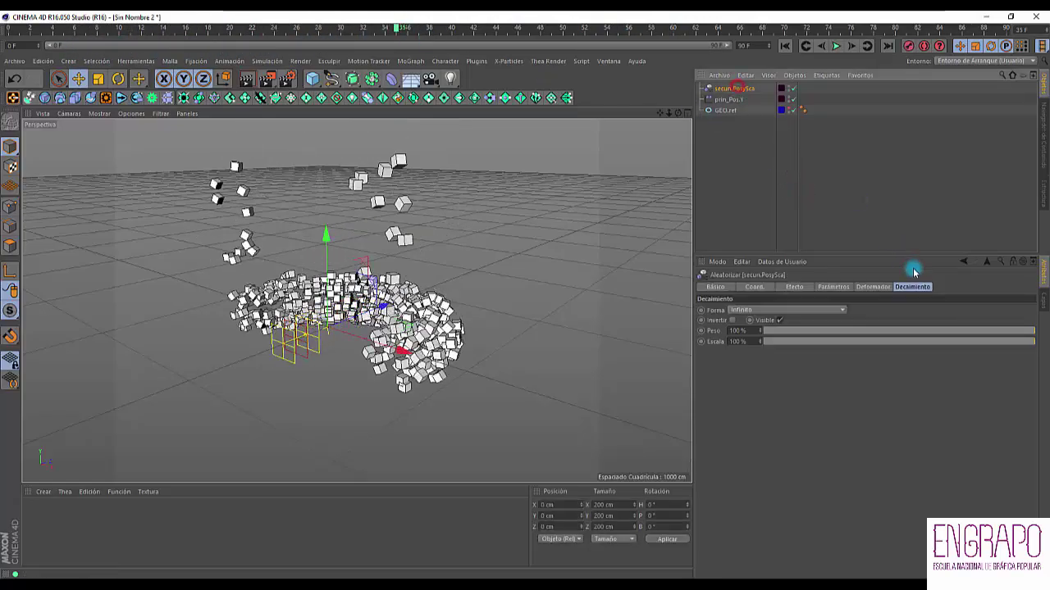
left_click(767, 311)
left_click(739, 419)
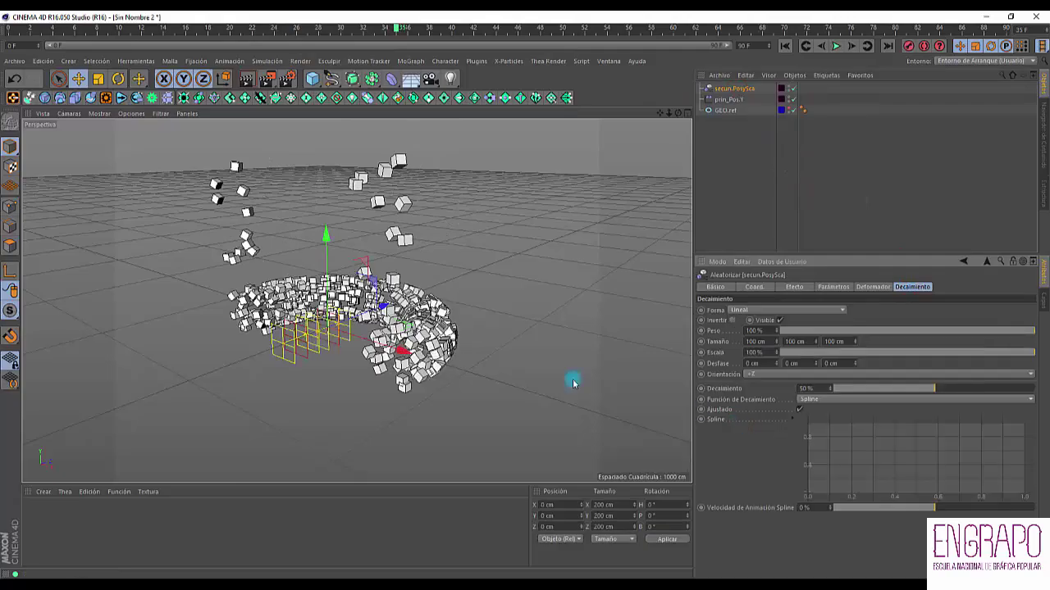
Step: Scrub the animation to frame 54 to examine how the secun.PosySca linear falloff affects the cubes
left_click_drag(569, 378, 306, 406, "alt")
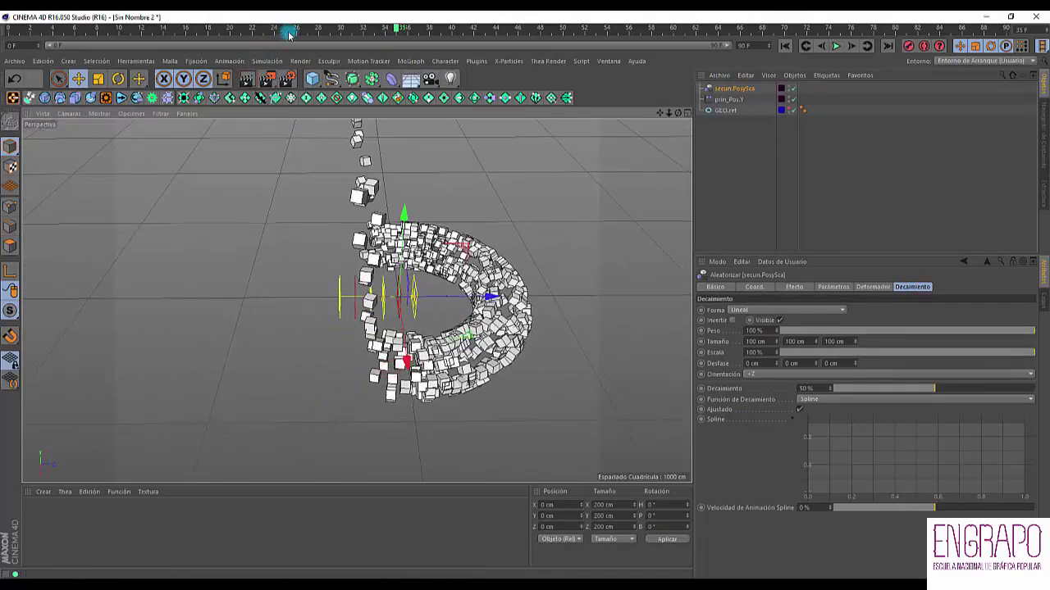
mouse_move(289, 32)
left_mouse_down()
mouse_move(82, 17)
mouse_move(616, 27)
mouse_move(275, 27)
left_mouse_up()
left_click_drag(211, 18, 607, 18)
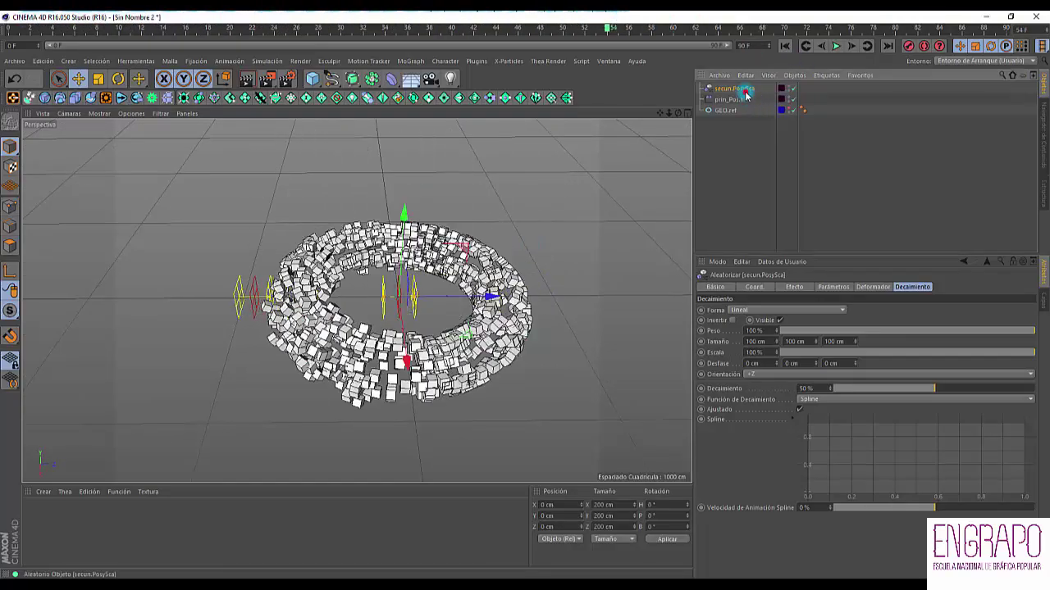
Step: Make the secun.PosySca random effector a child of the prin_Pos.Y effector
left_click(753, 287)
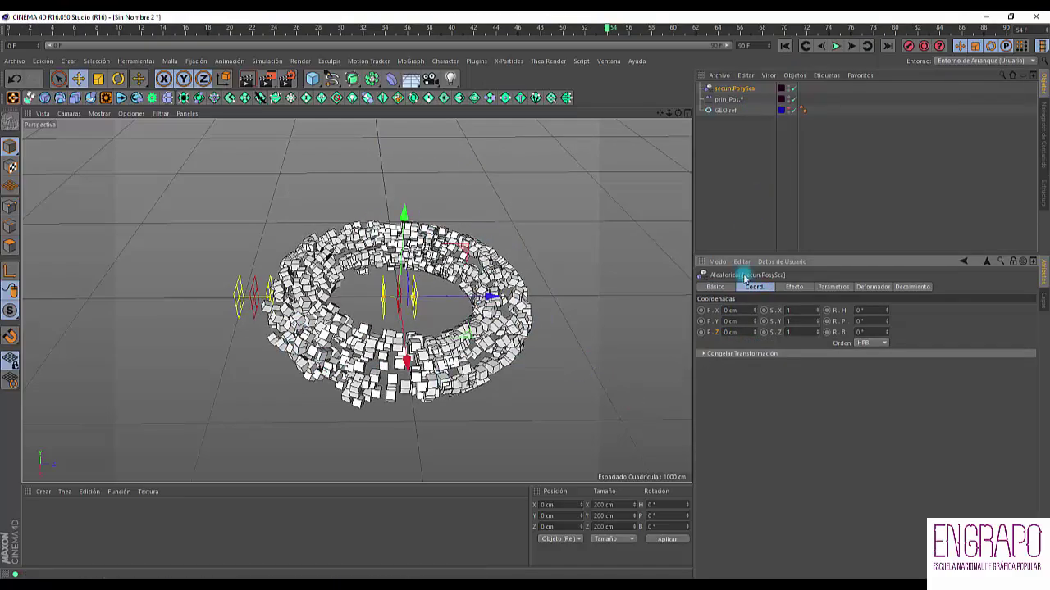
left_click(744, 164)
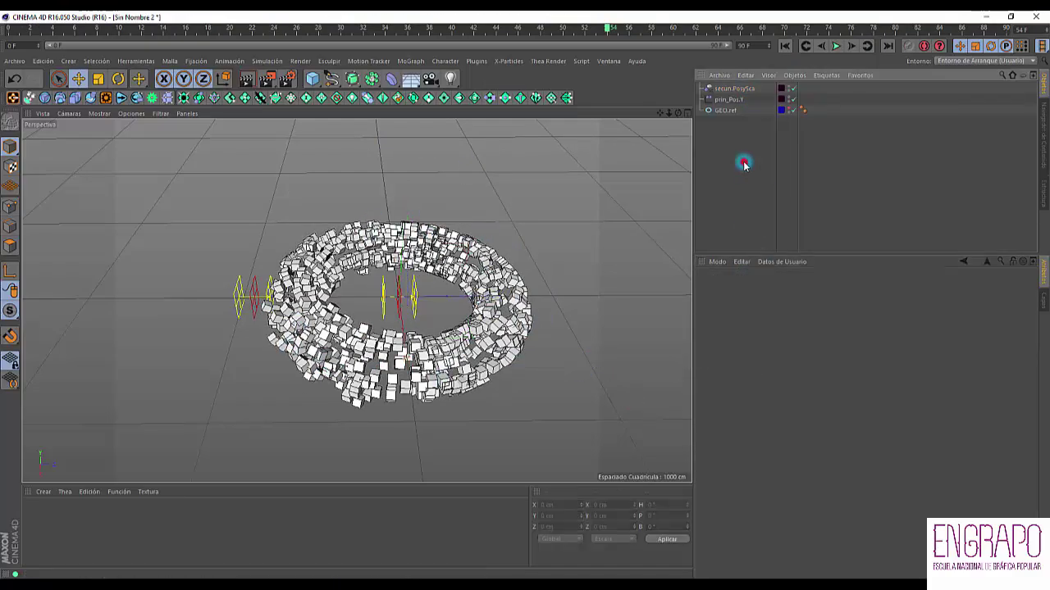
left_click(736, 102)
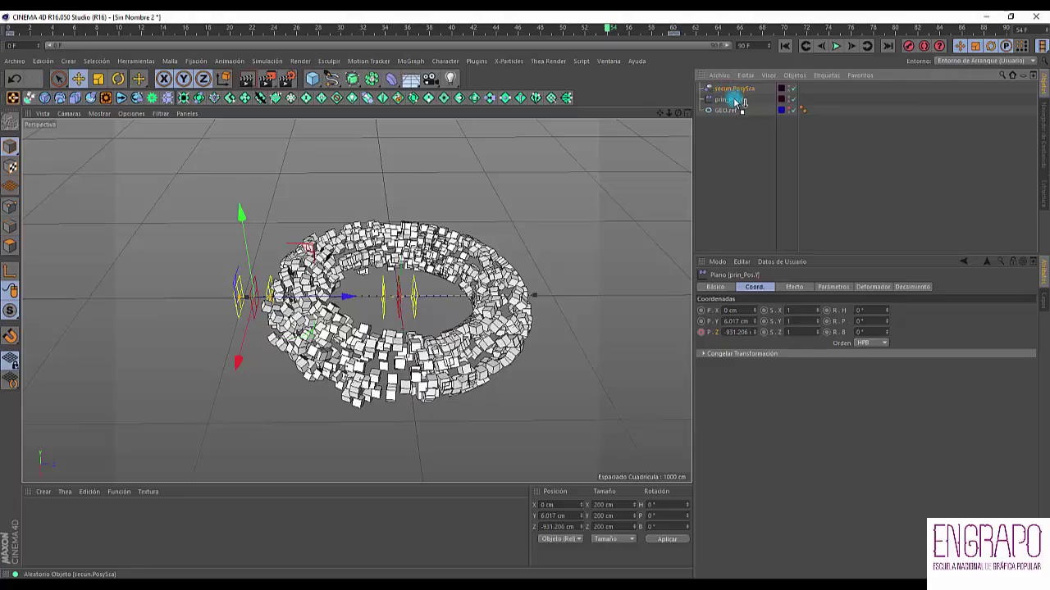
left_click_drag(736, 102, 733, 97)
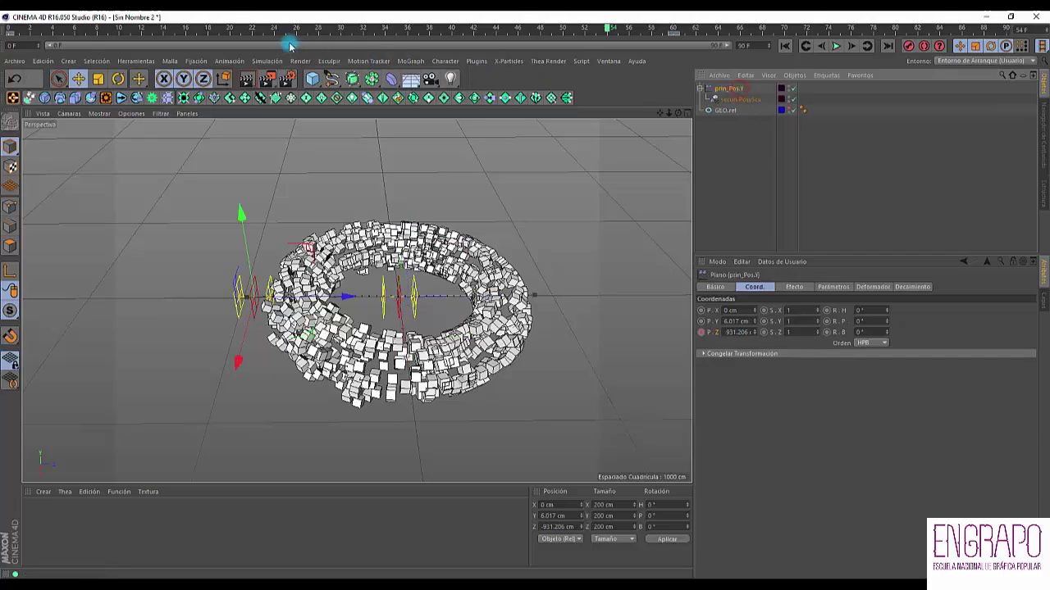
Step: Move the secun.PosySca effector along Z to about 192.6 cm from prin_Pos.Y, checking its offset at several frames of the animation
left_click_drag(280, 30, 684, 28)
left_click(740, 99)
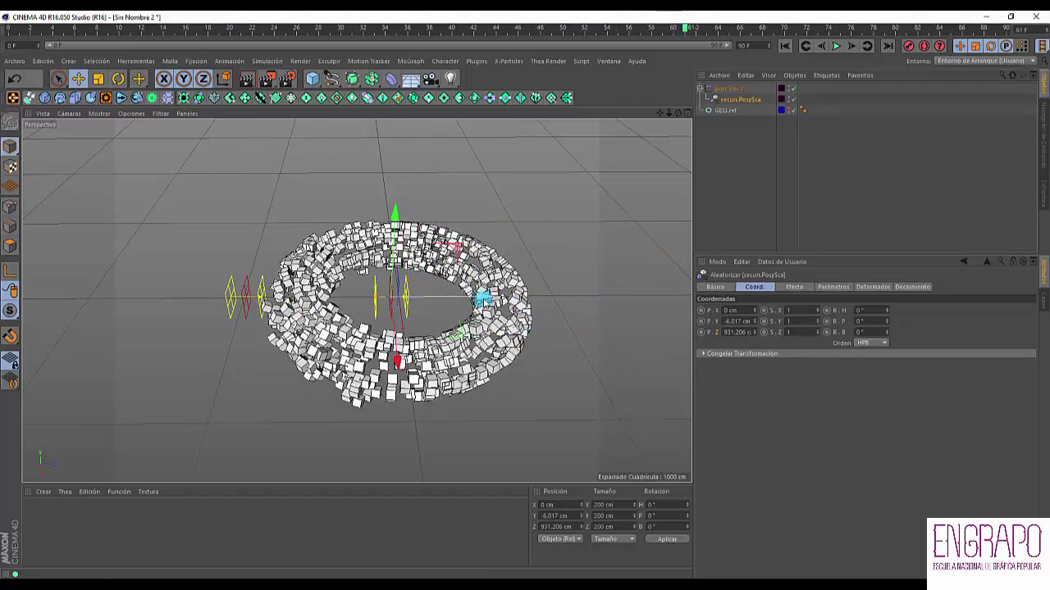
left_click_drag(482, 298, 386, 298)
left_click(748, 100)
left_click(479, 294)
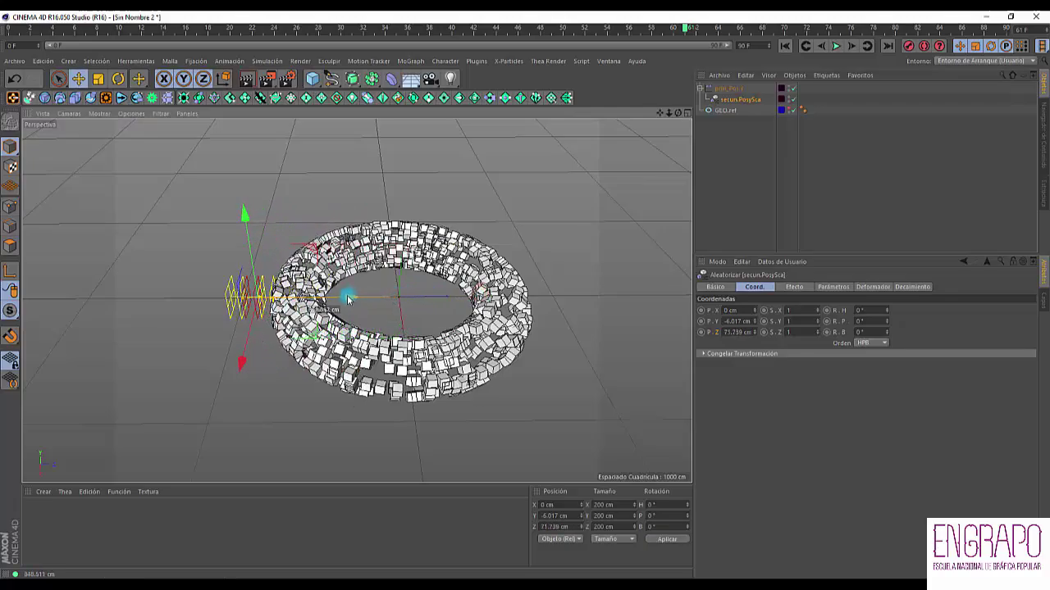
left_click_drag(338, 305, 293, 321)
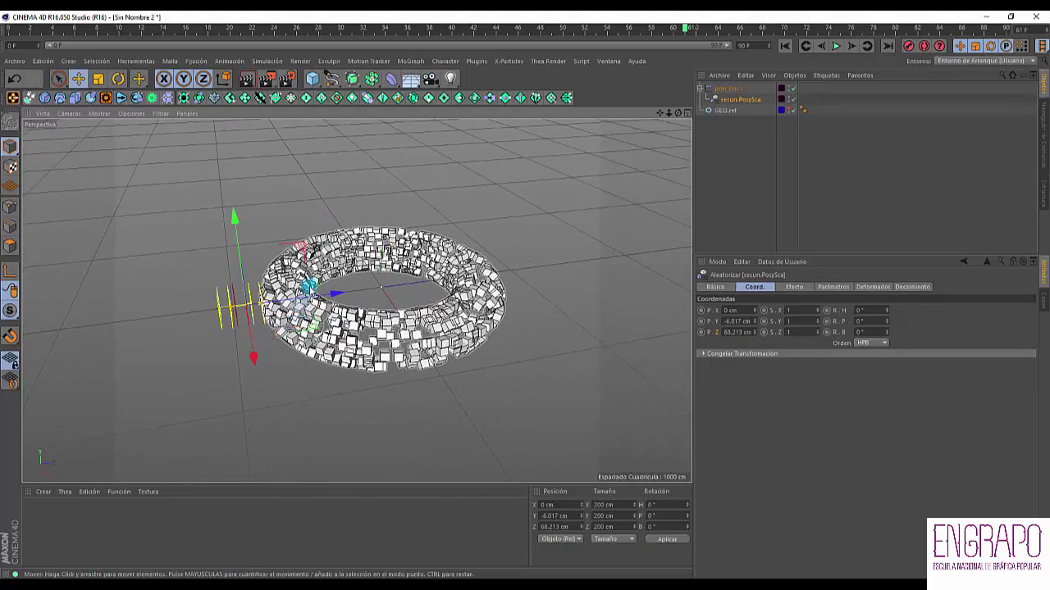
left_click_drag(185, 32, 630, 37)
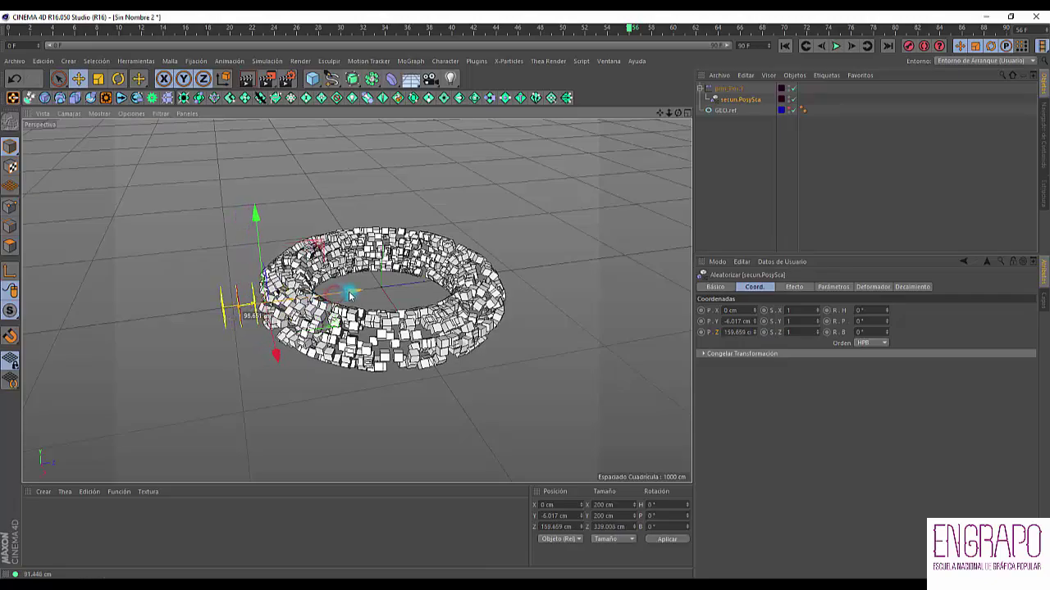
left_click_drag(364, 36, 718, 38)
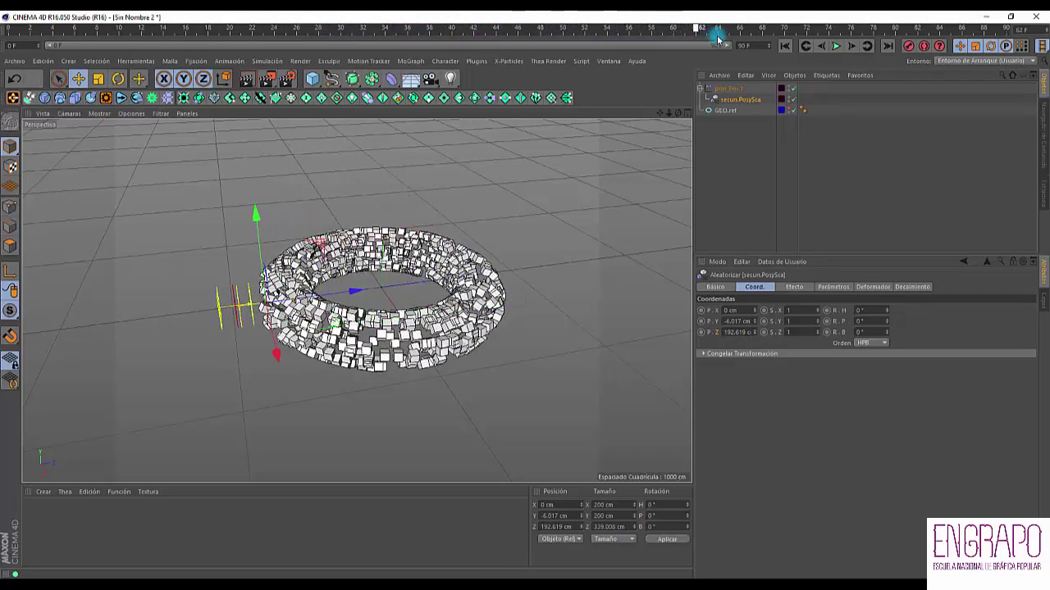
Step: At frame 60, move prin_Pos.Y away from the ring to about -1208 cm on Z and keyframe its Z position
left_click(732, 89)
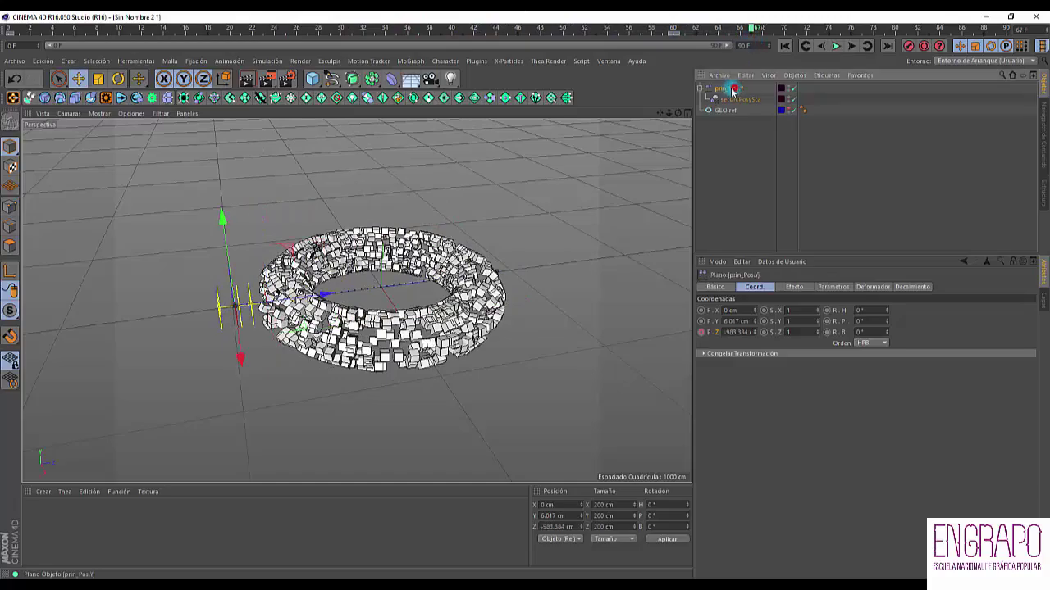
left_click(674, 30)
right_click_drag(216, 328, 274, 287, "alt")
left_click_drag(365, 242, 261, 264)
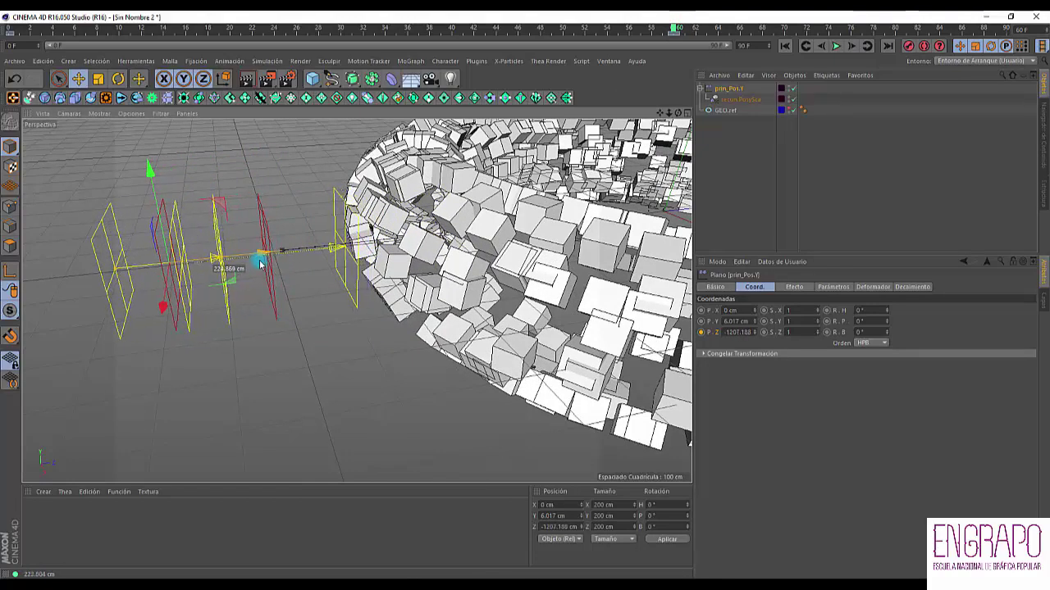
left_click(730, 90)
left_click(701, 332, "ctrl")
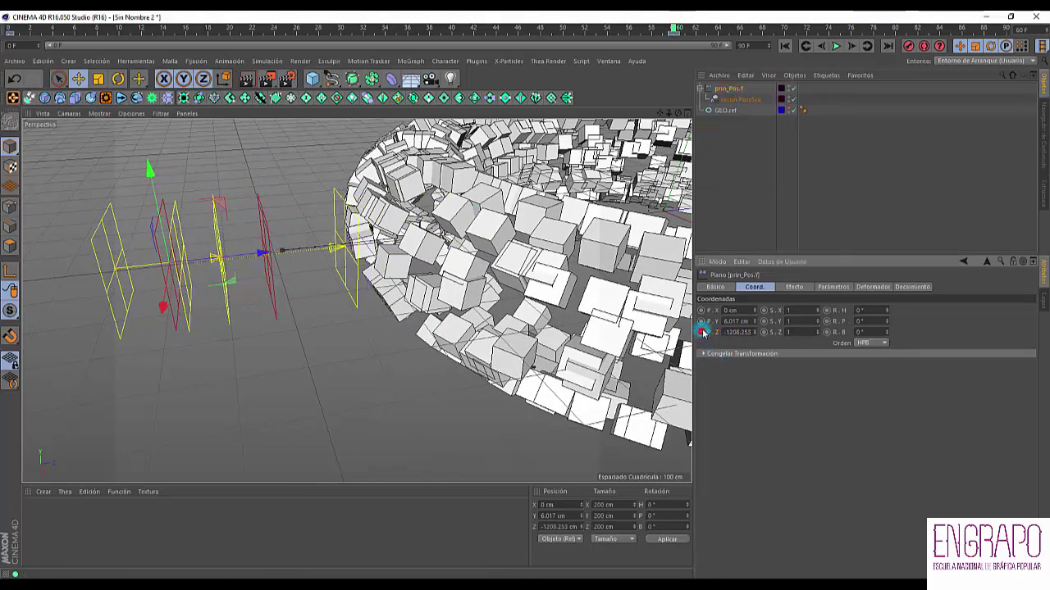
Step: At frame 40, enable Escala in the transformation parameters of the secun.PosySca effector
left_click_drag(676, 35, 451, 32)
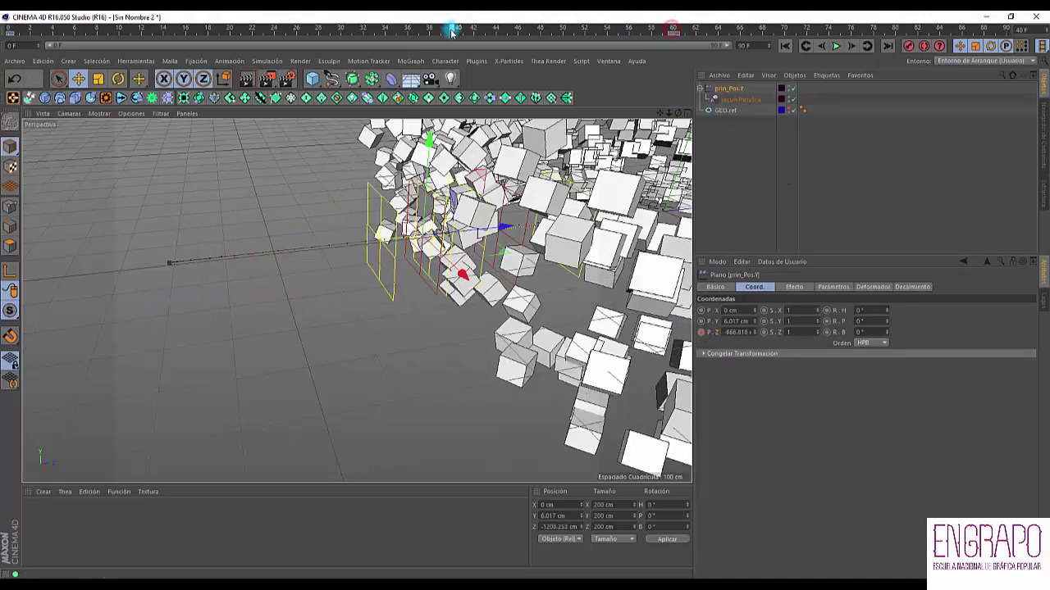
left_click_drag(335, 247, 456, 269, "alt")
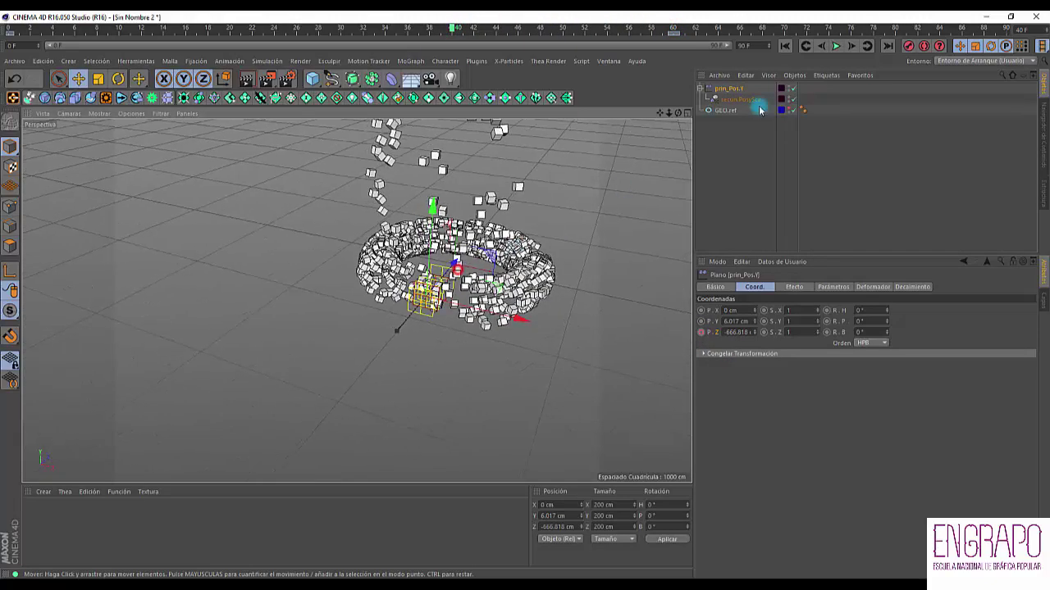
left_click(739, 99)
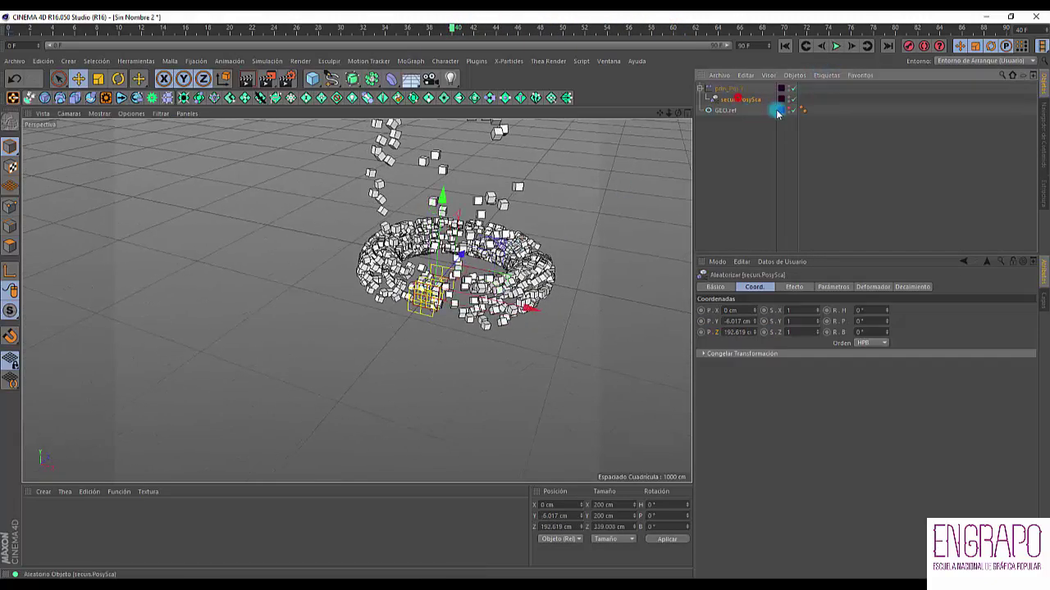
left_click(796, 287)
left_click(824, 289)
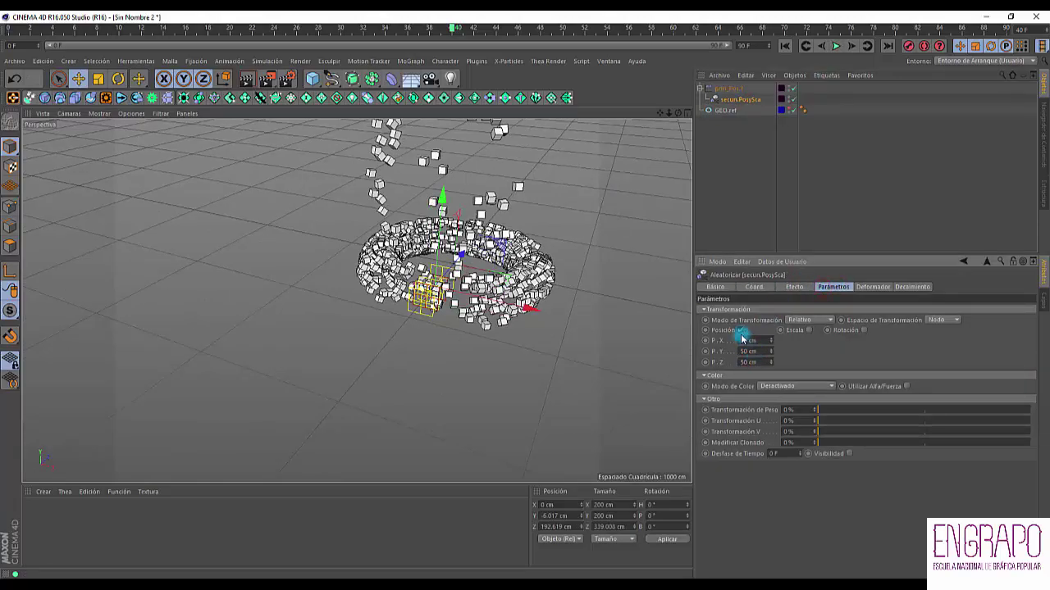
left_click(806, 330)
left_click_drag(574, 343, 624, 318, "alt")
scroll(473, 298, "up", 2)
Step: Set the random scale of secun.PosySca to 2 on X, 0 on Y and 2 on Z
left_click(848, 342)
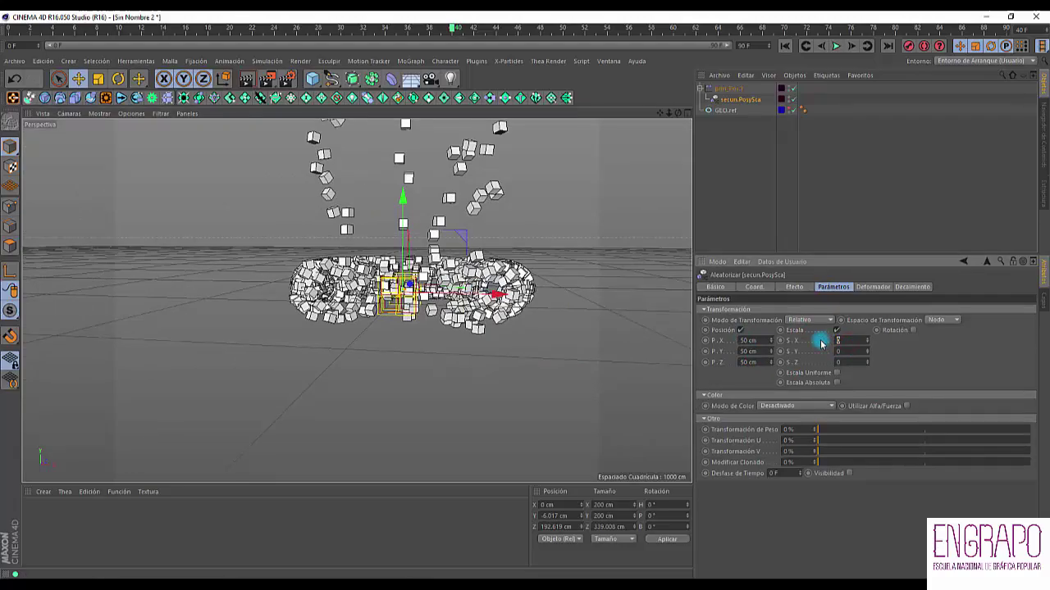
type("2")
key("Return")
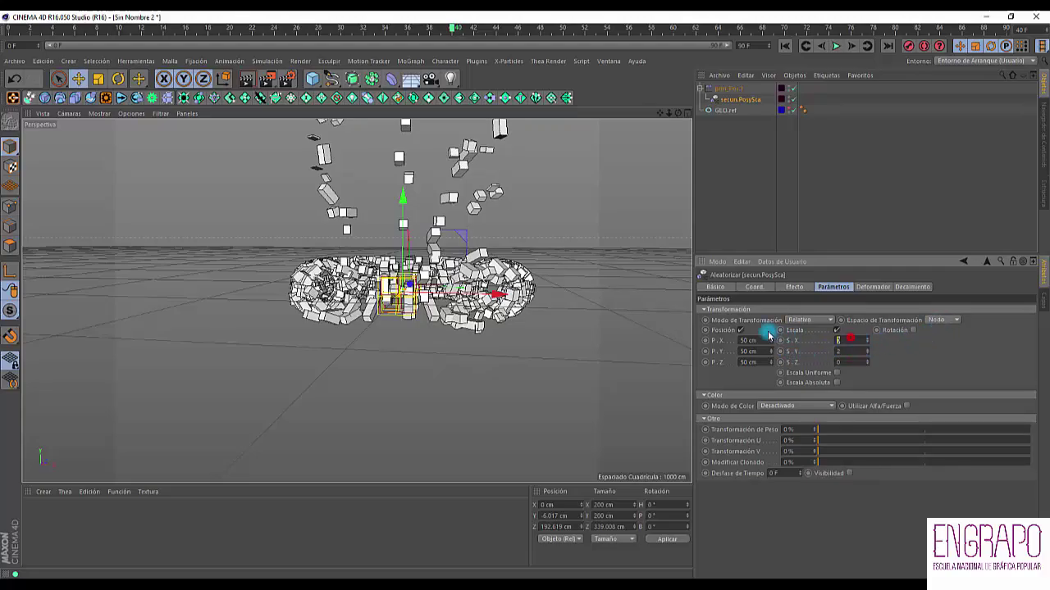
key("Return")
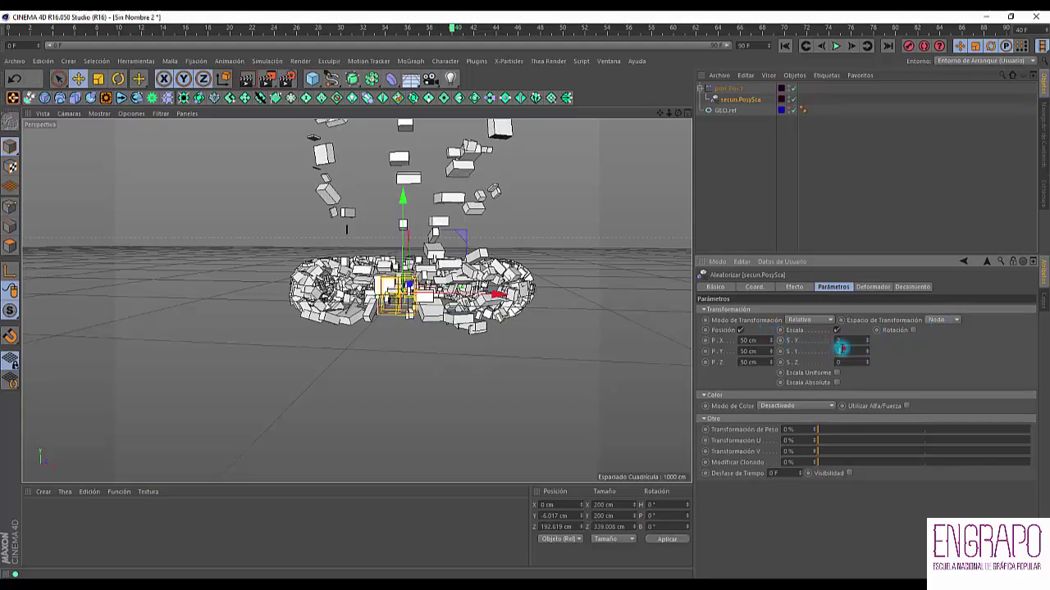
left_click_drag(842, 350, 787, 353)
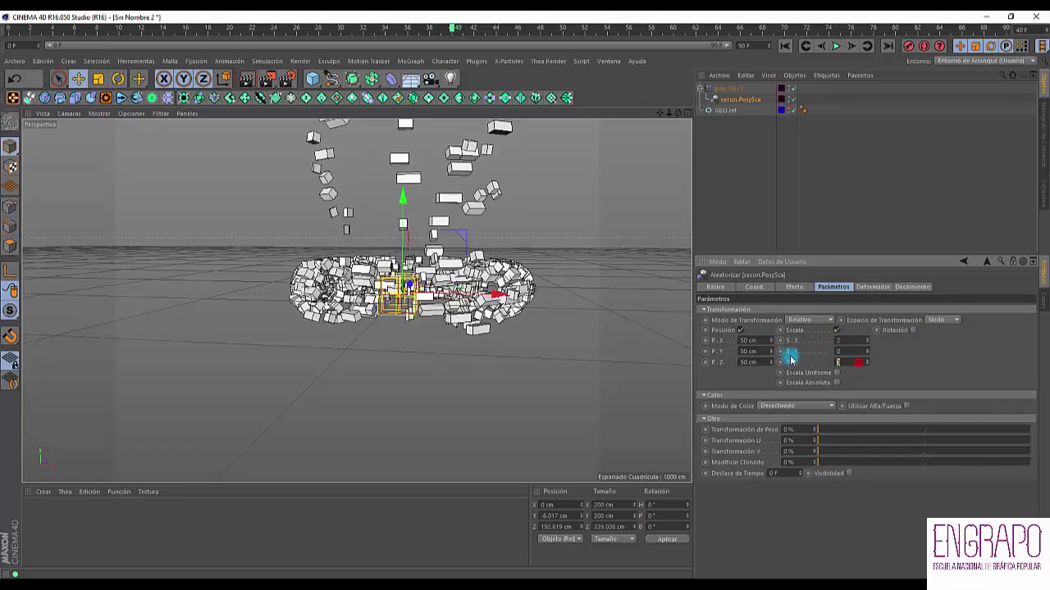
type("2")
key("Return")
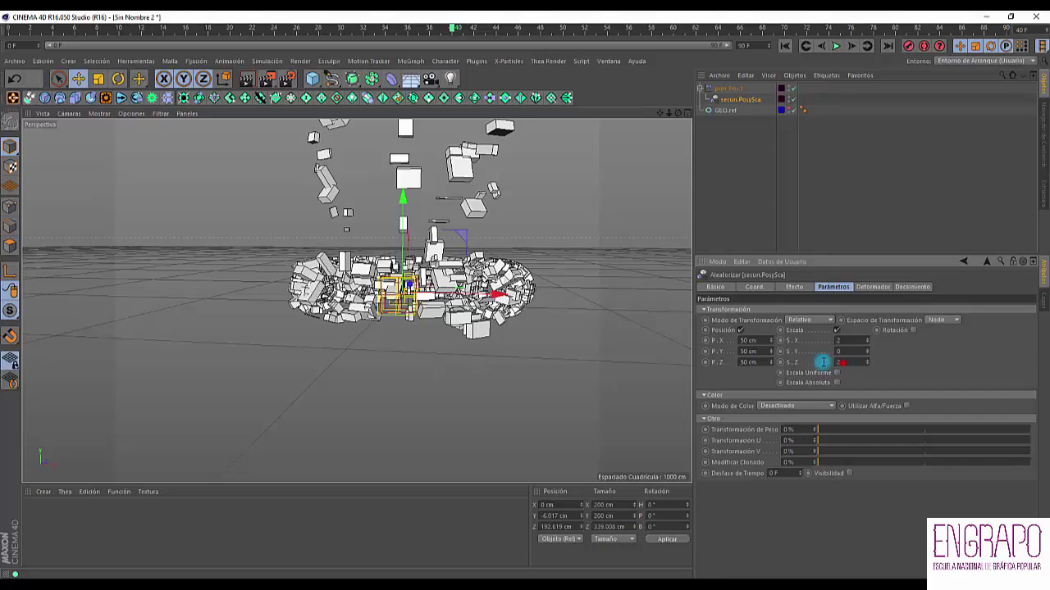
Step: Shift secun.PosySca along Z to about 223.7 cm and scrub to frame 61 to check the cubes' scaling
left_click_drag(424, 33, 375, 33)
left_click_drag(499, 241, 470, 320, "alt")
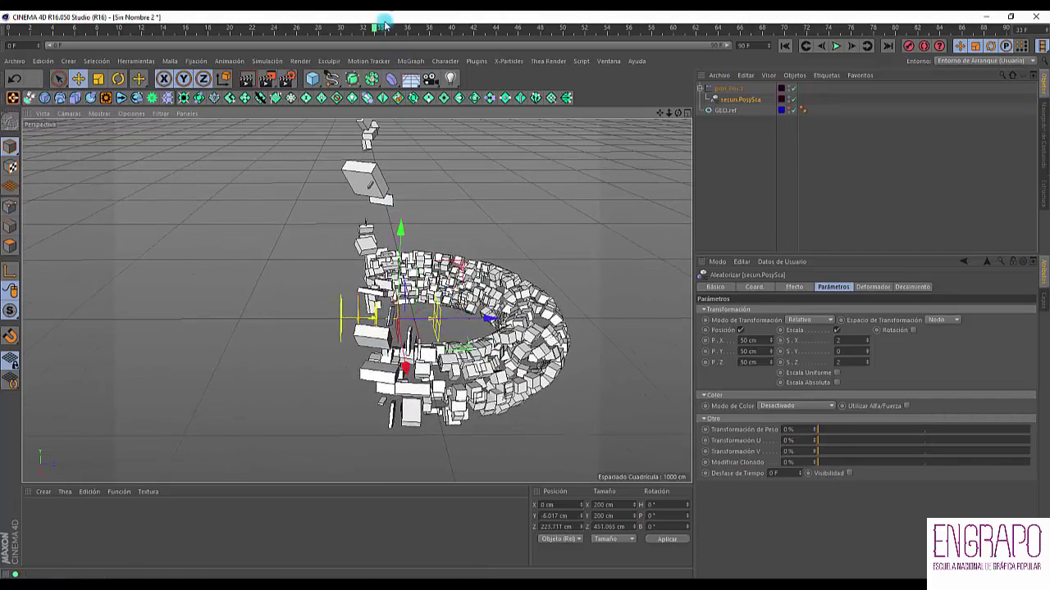
left_click_drag(379, 30, 680, 34)
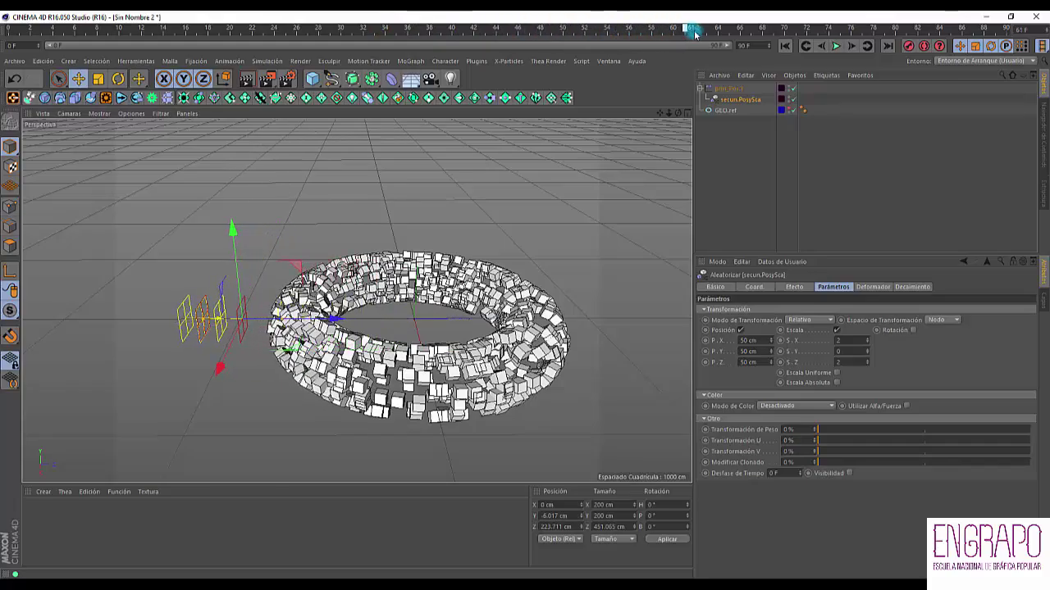
Step: At frame 60, move prin_Pos.Y farther out to about -1266.2 cm on Z and keyframe its Z position
left_click(722, 88)
left_click(675, 30)
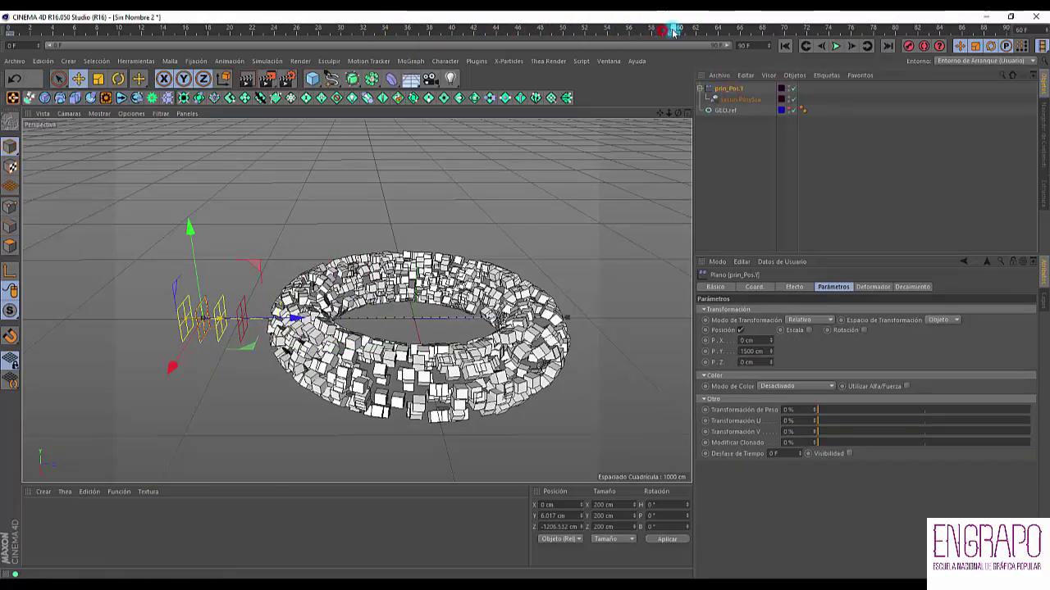
right_click_drag(195, 295, 211, 290, "alt")
left_click_drag(211, 291, 320, 290, "alt")
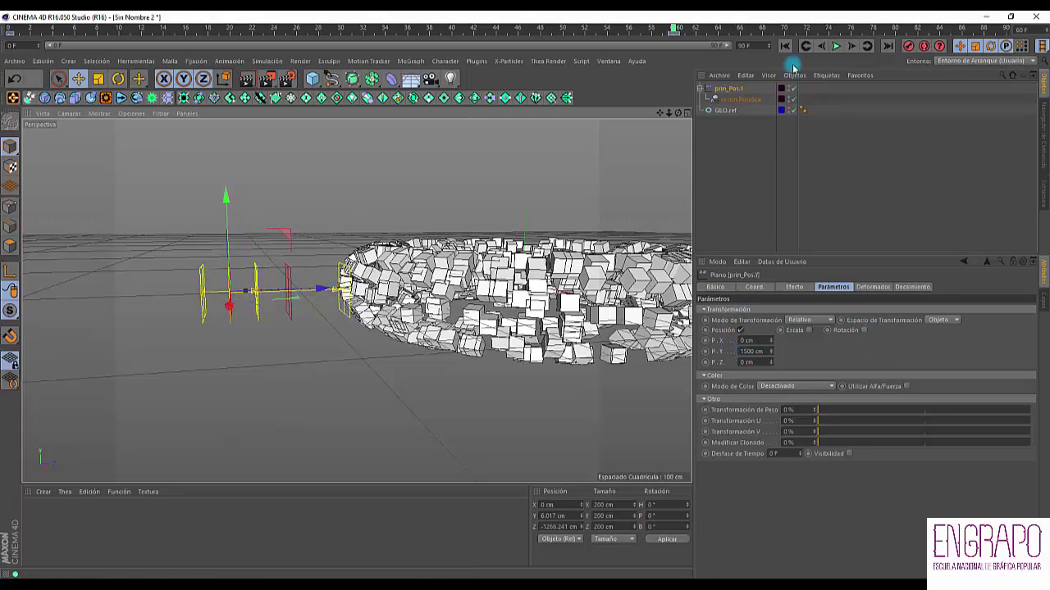
left_click(756, 287)
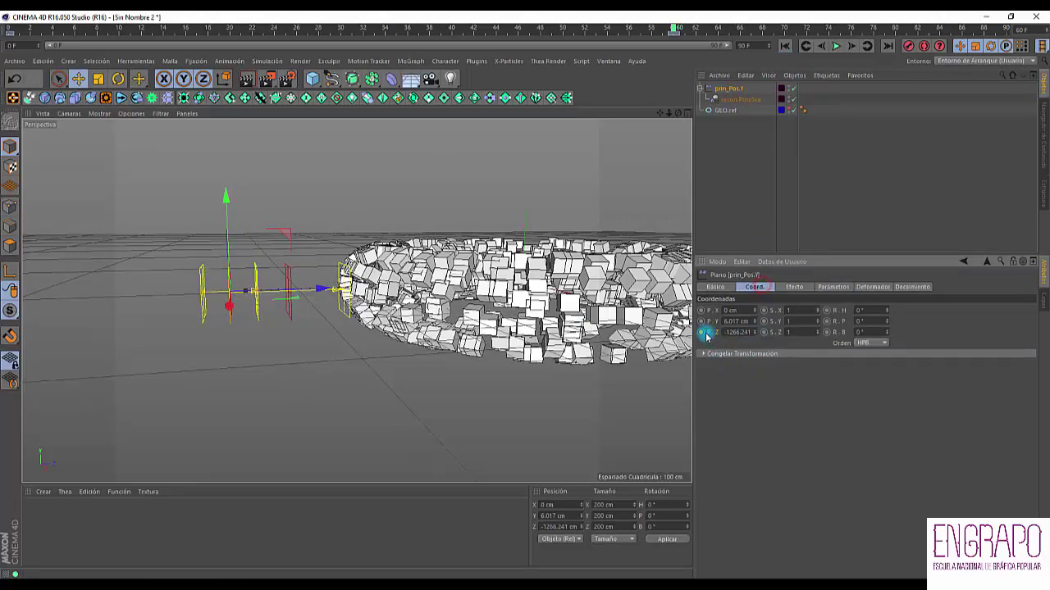
left_click_drag(528, 190, 410, 291, "alt")
right_click_drag(410, 290, 403, 319, "alt")
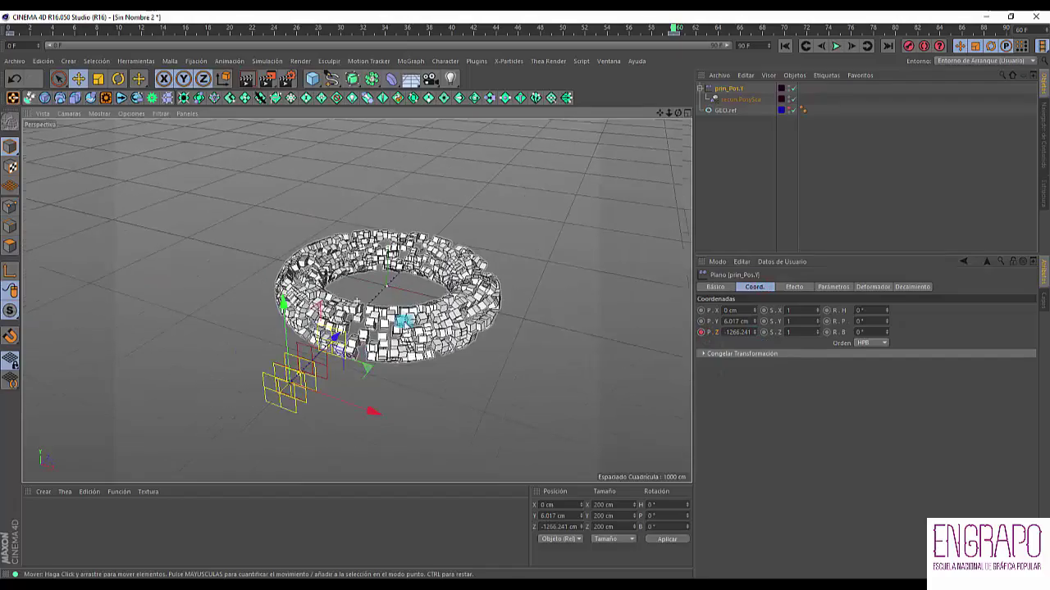
Step: Play the animation from the first frame to examine how the parented Plano and random effectors assemble the ring
left_click(785, 46)
left_click(835, 46)
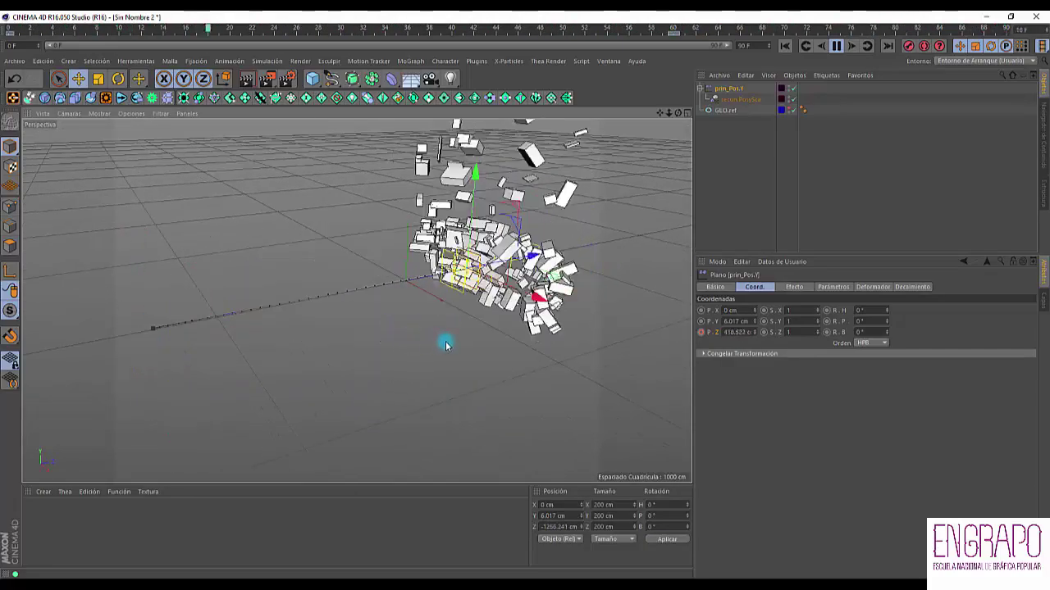
left_click_drag(446, 366, 460, 345, "alt")
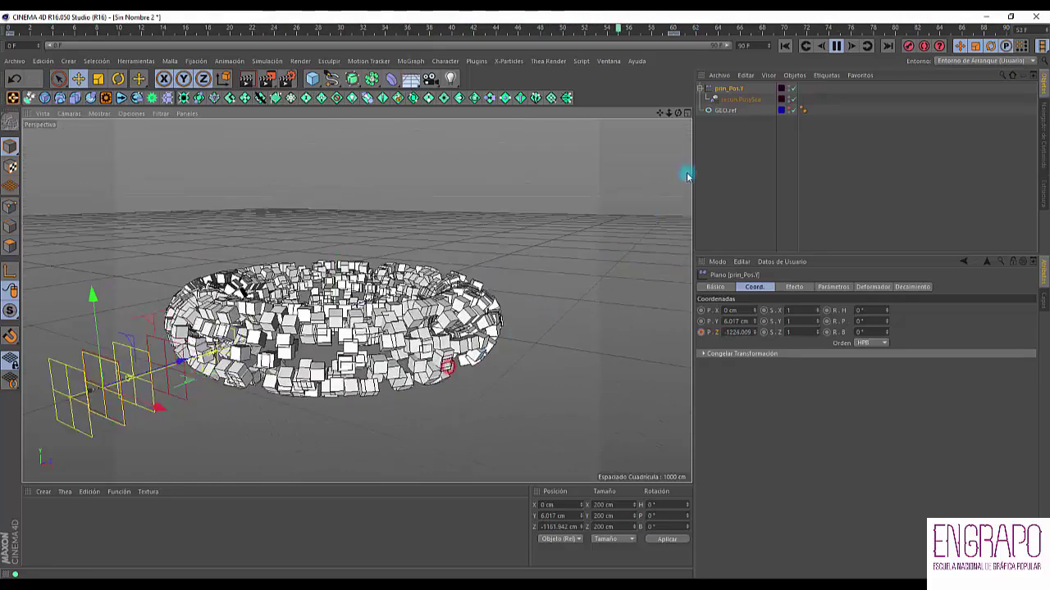
left_click(730, 100)
left_click(730, 90)
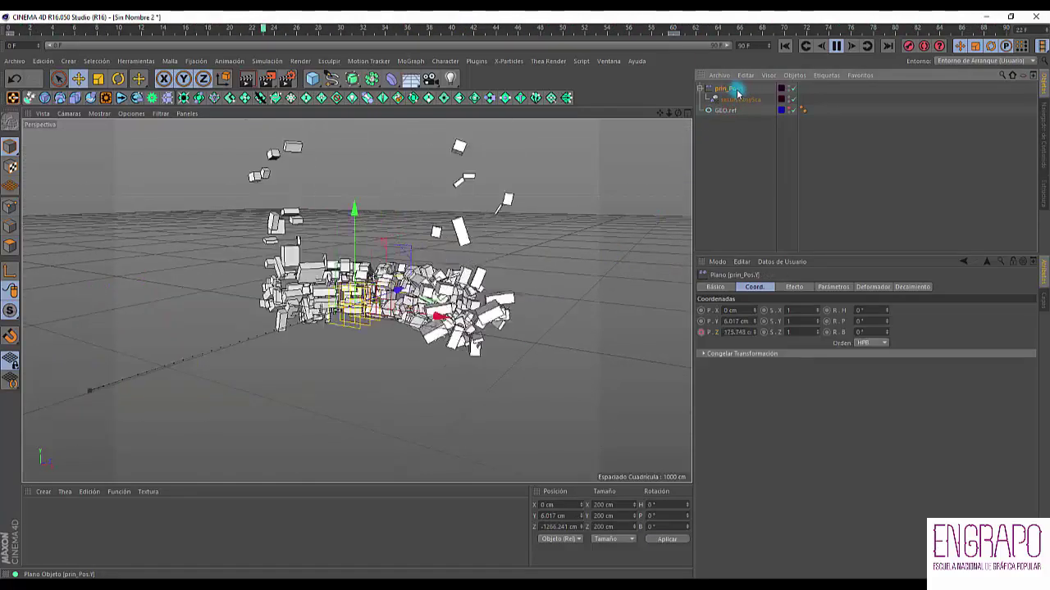
left_click(742, 99)
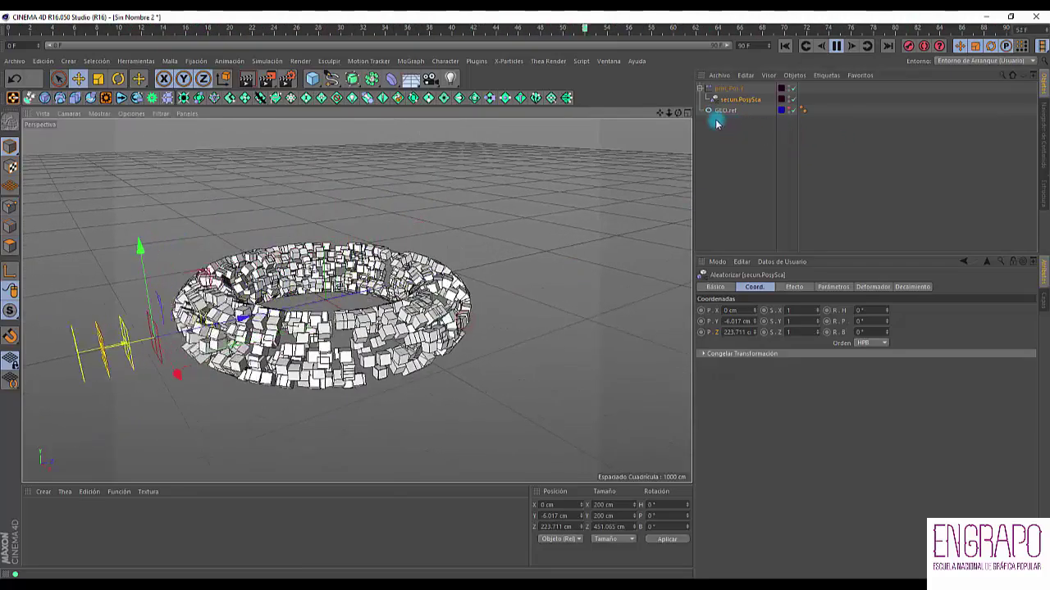
left_click(714, 155)
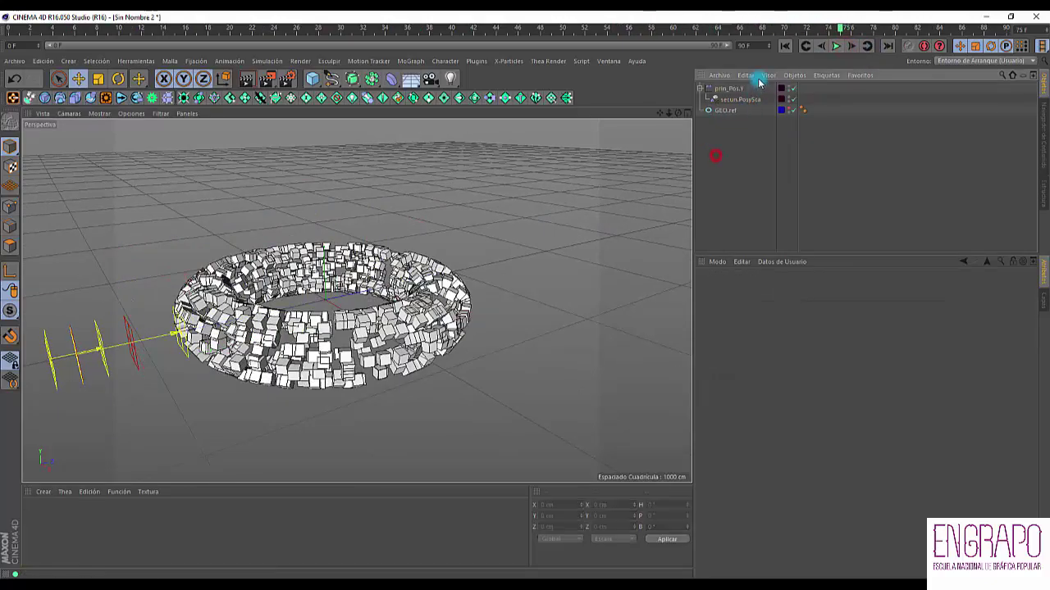
Step: Show the geo layer's objects in the object list, select the Clonador, and add a Retardo effector to it
left_click(1044, 299)
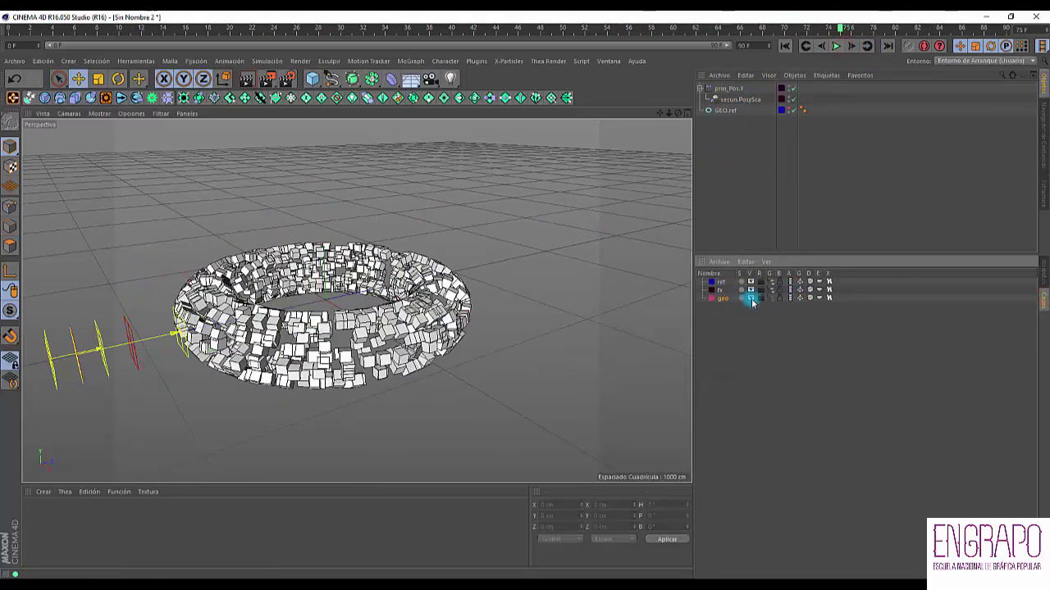
left_click(717, 110)
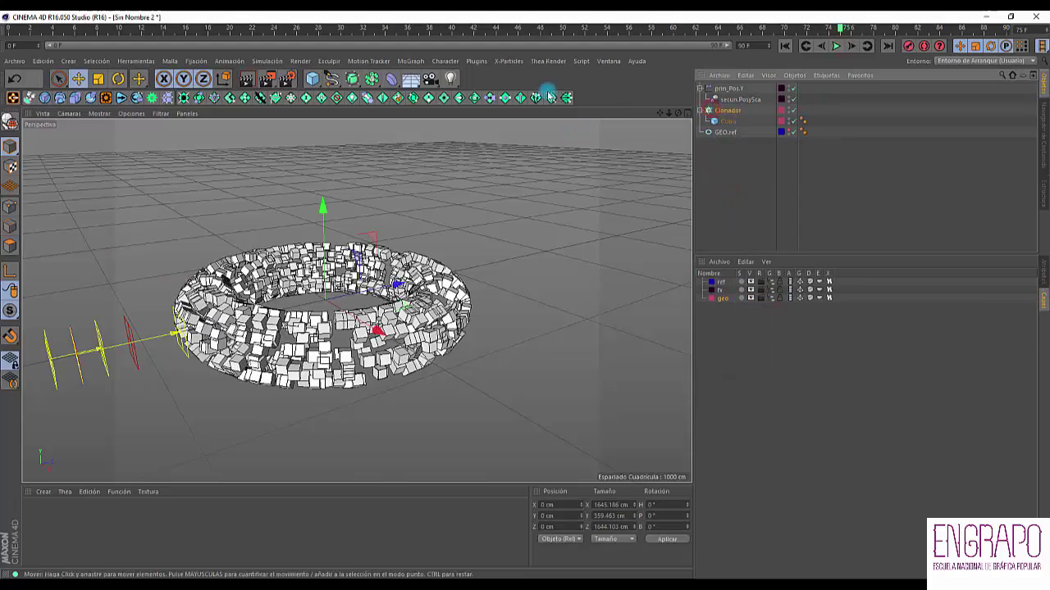
left_click(411, 62)
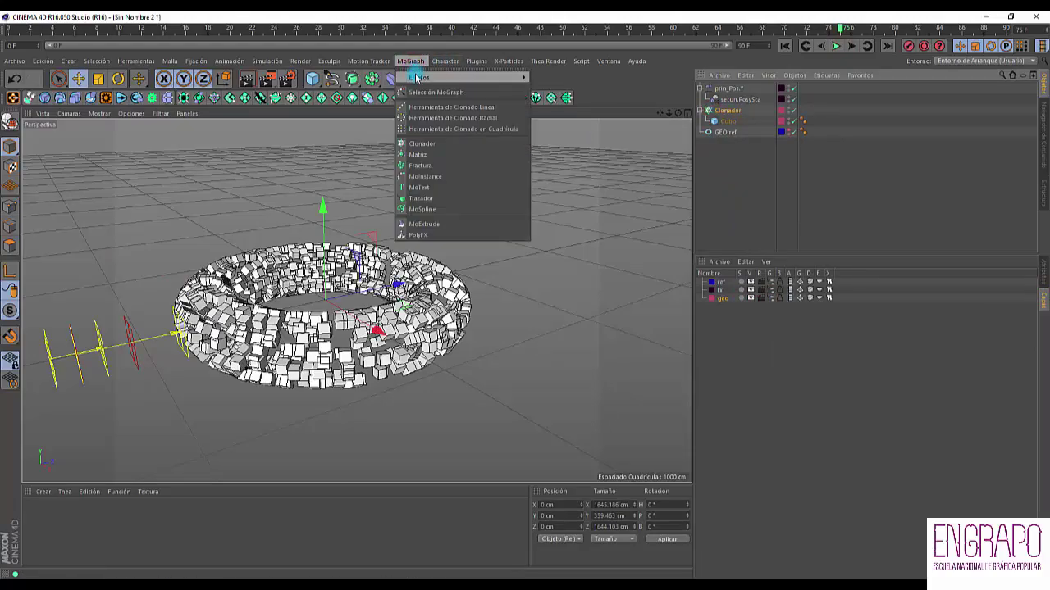
mouse_move(462, 84)
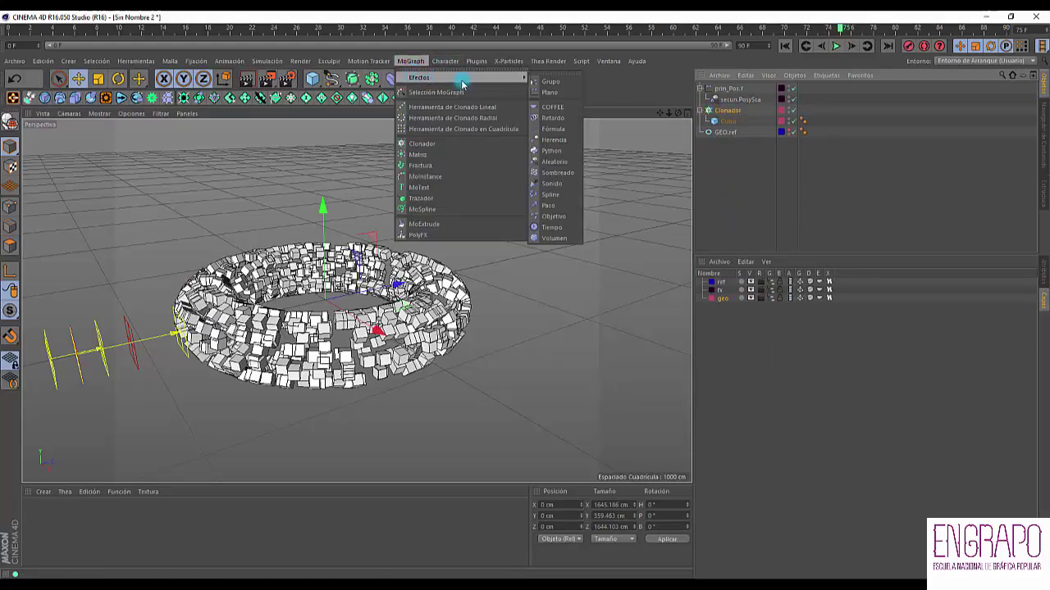
left_click(547, 118)
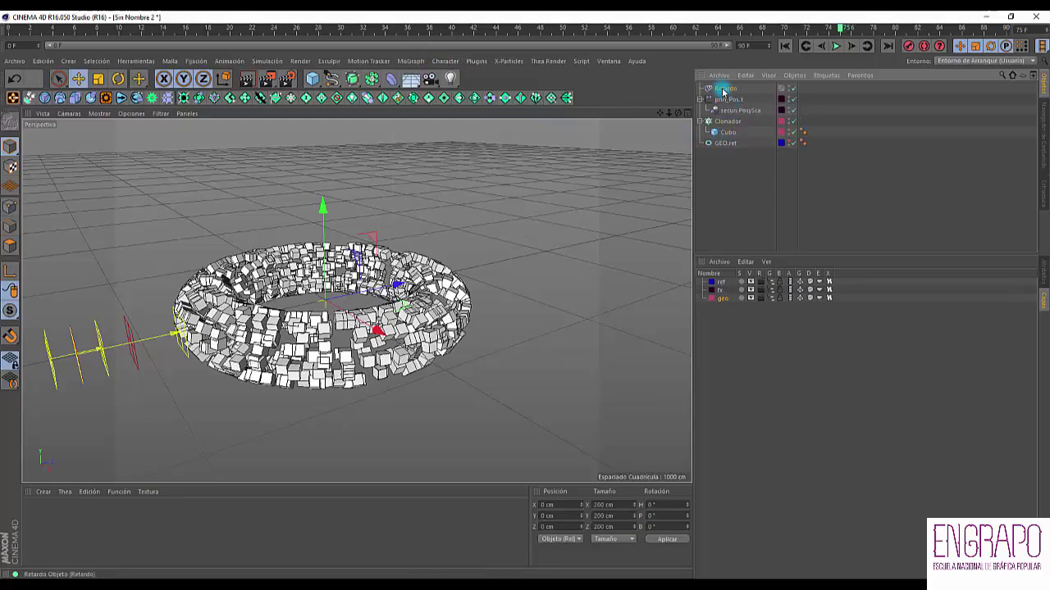
Step: Review the Retardo effector's transform parameters and set its effect mode to Muelle
left_click(1045, 272)
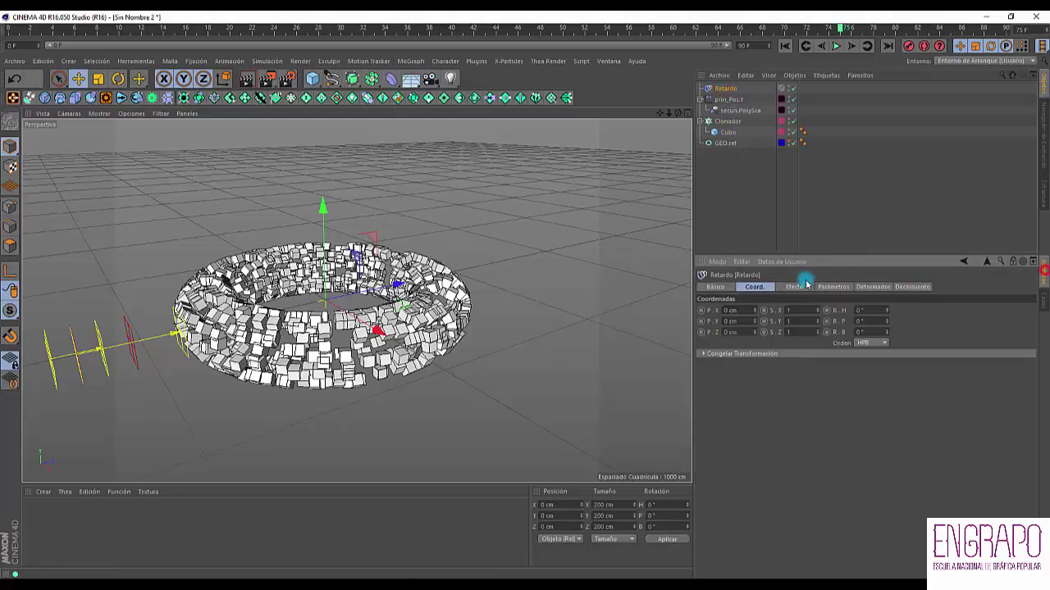
left_click(829, 289)
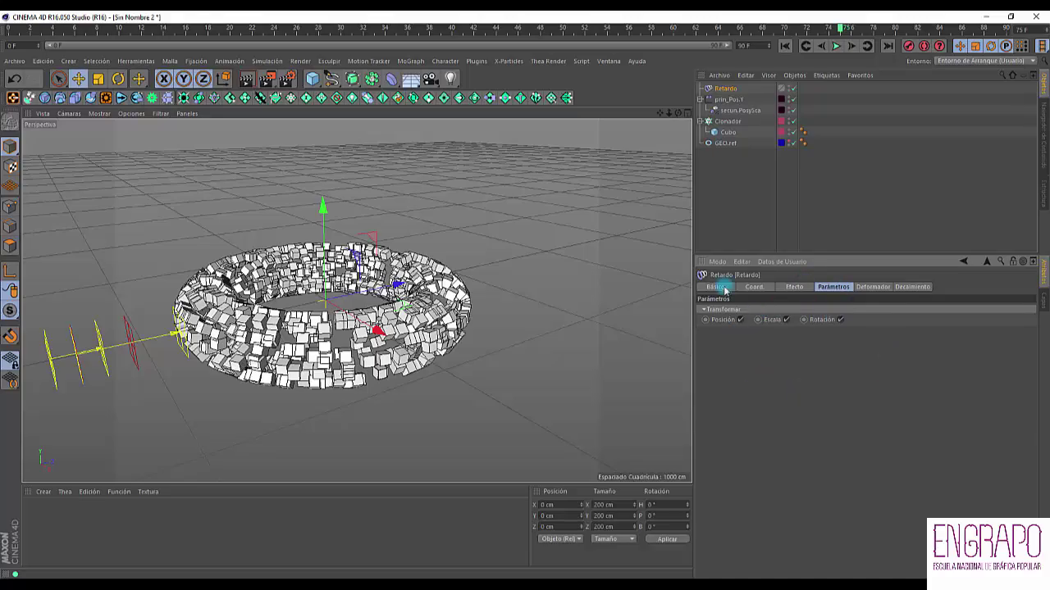
left_click(728, 109)
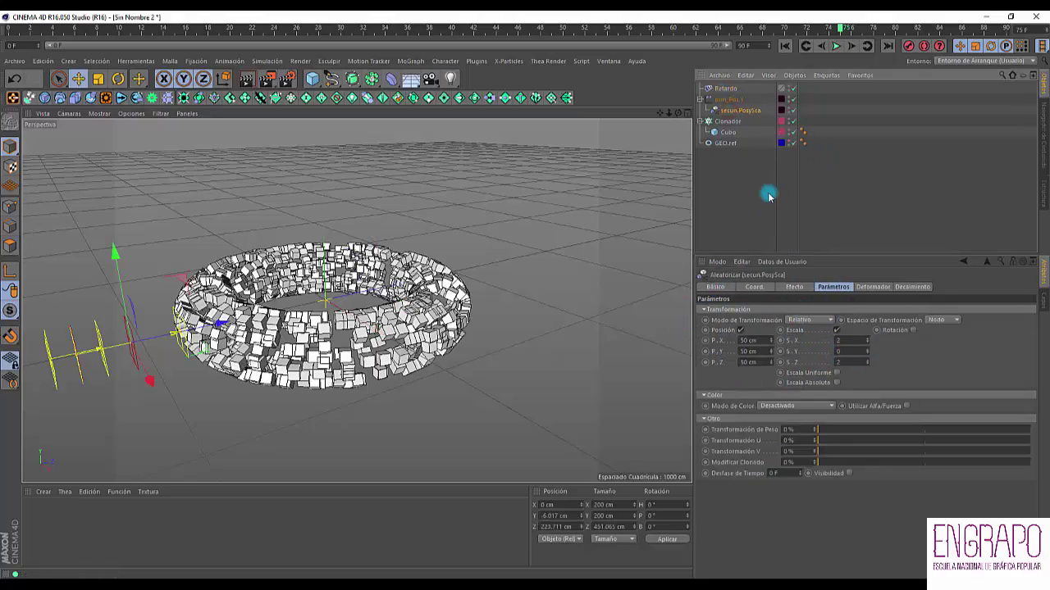
left_click(725, 88)
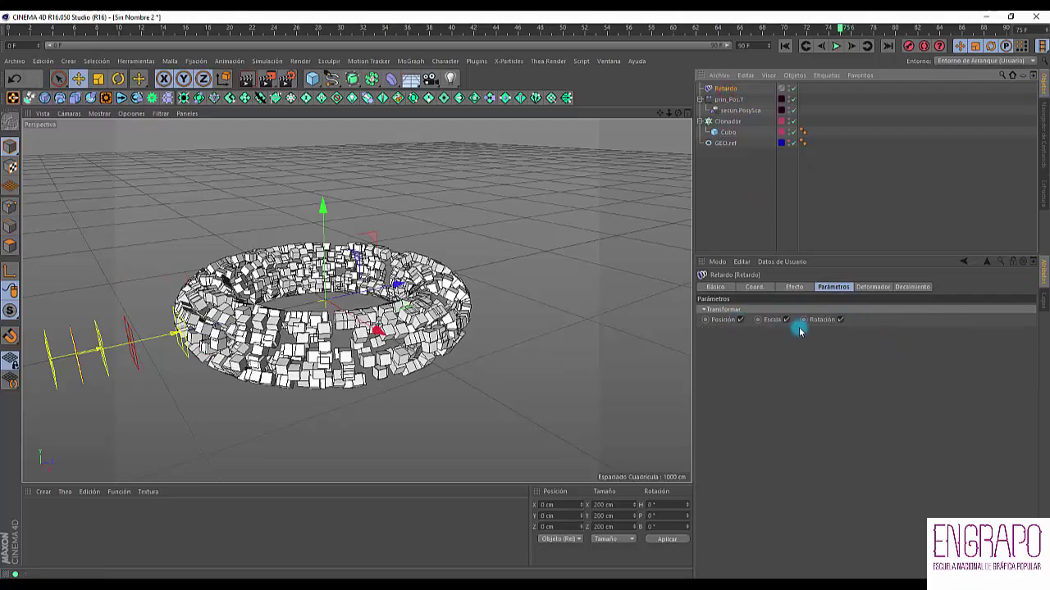
left_click(871, 287)
left_click(785, 288)
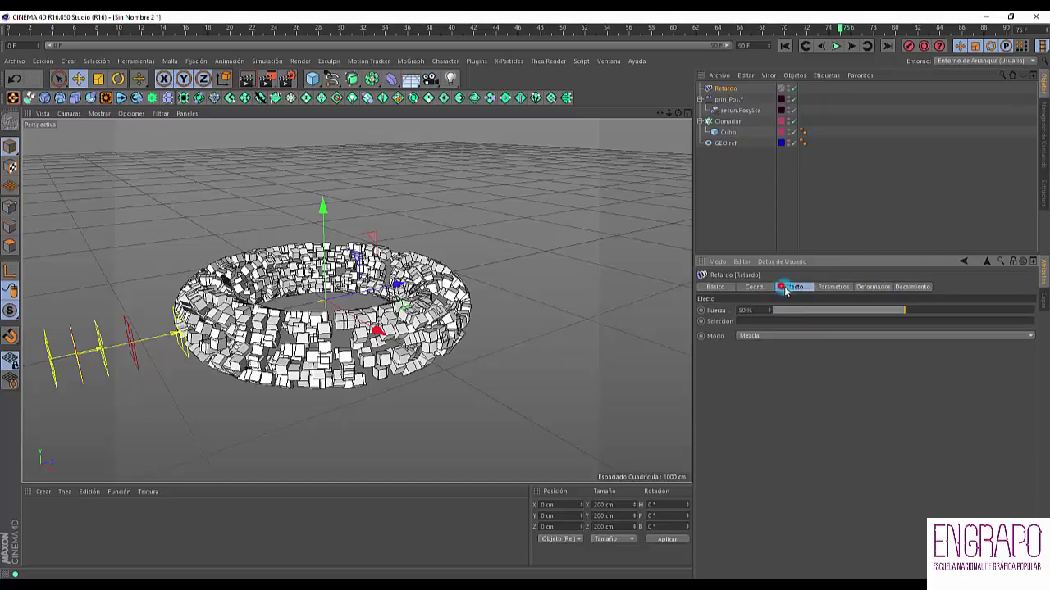
left_click(768, 337)
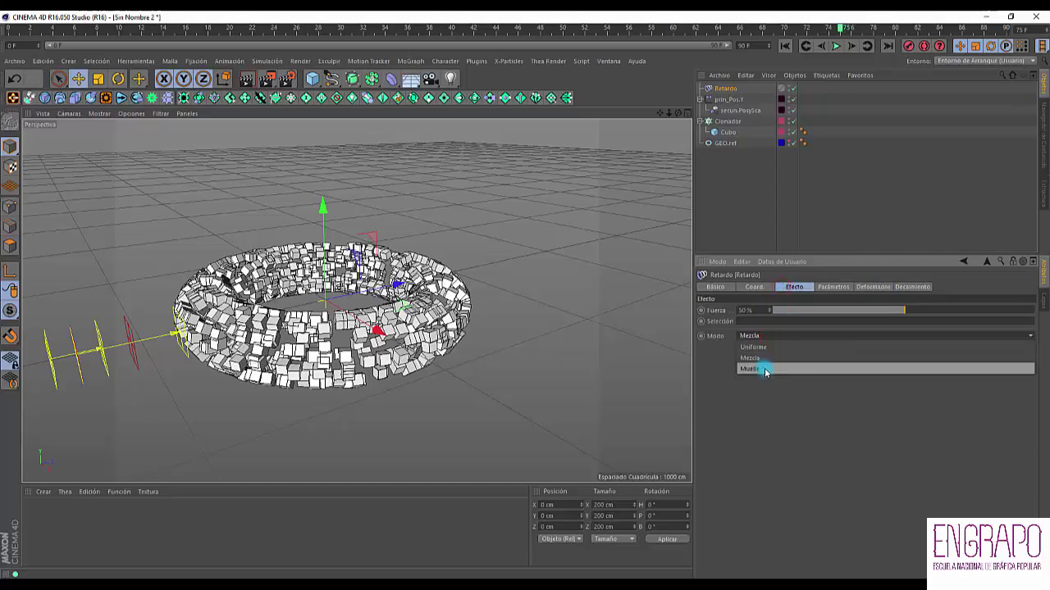
left_click(749, 369)
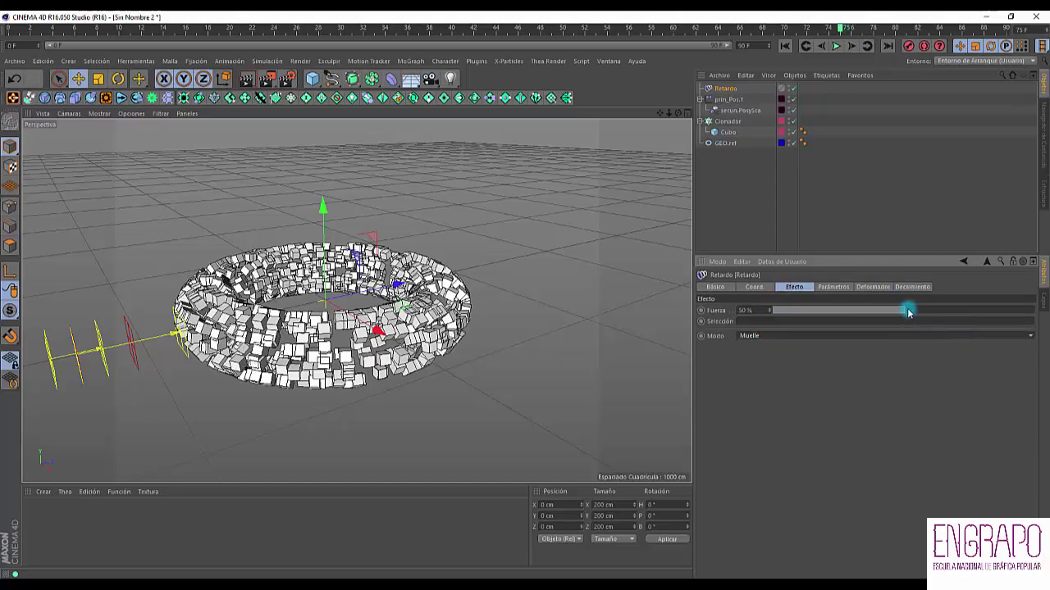
Step: Play the animation from the first frame with the Retardo strength at 100%, and reduce the strength to 54% during playback
left_click_drag(907, 313, 1045, 315)
left_click(787, 47)
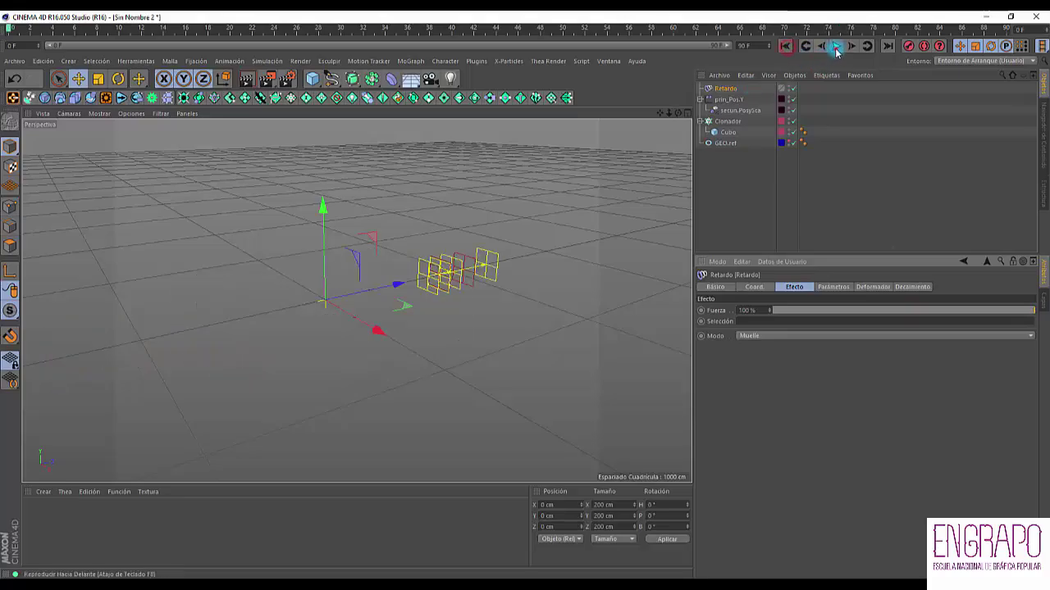
left_click(836, 45)
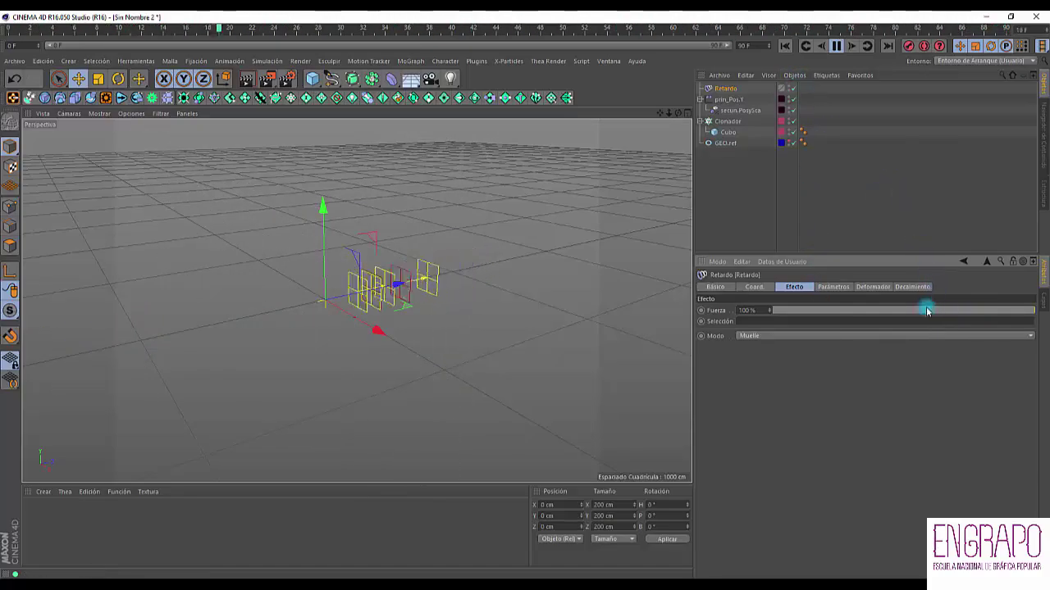
left_click_drag(919, 311, 915, 313)
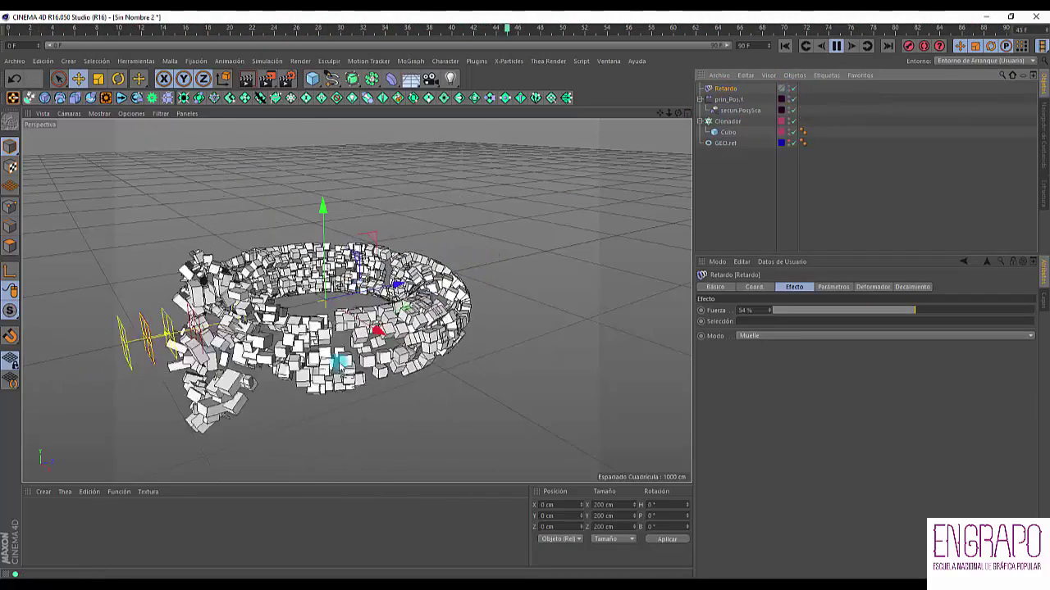
left_click_drag(348, 347, 357, 312, "alt")
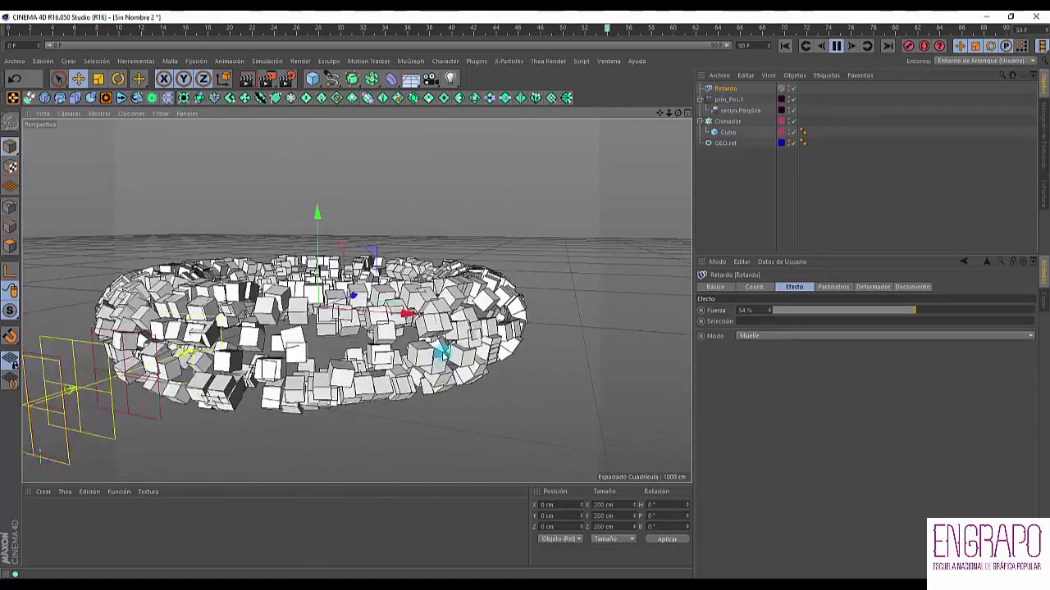
Step: Compare the playback with Retardo's position influence off and on, and stop it at frame 29
left_click(841, 287)
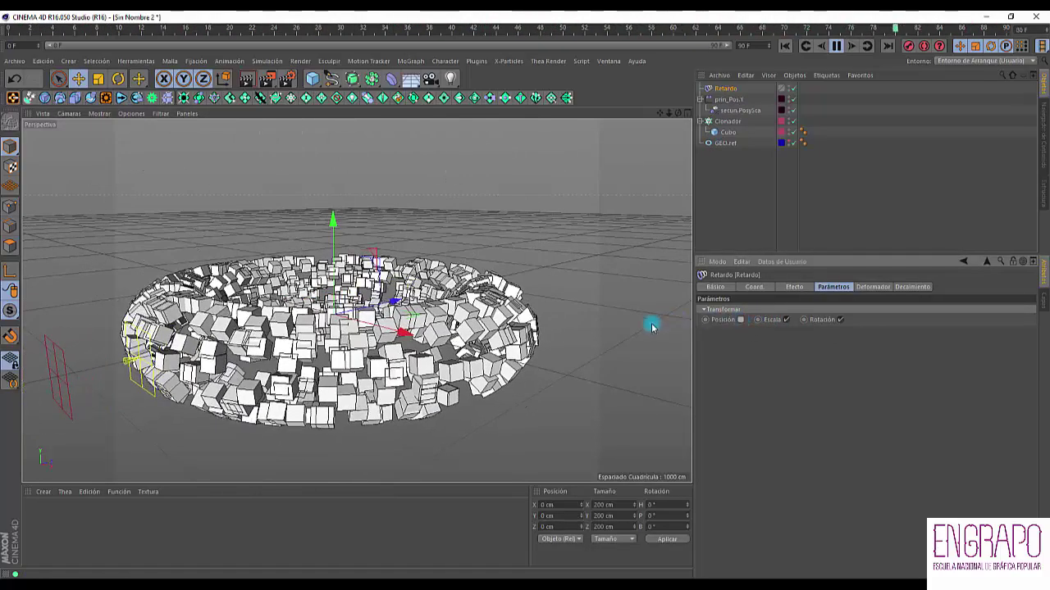
left_click(739, 320)
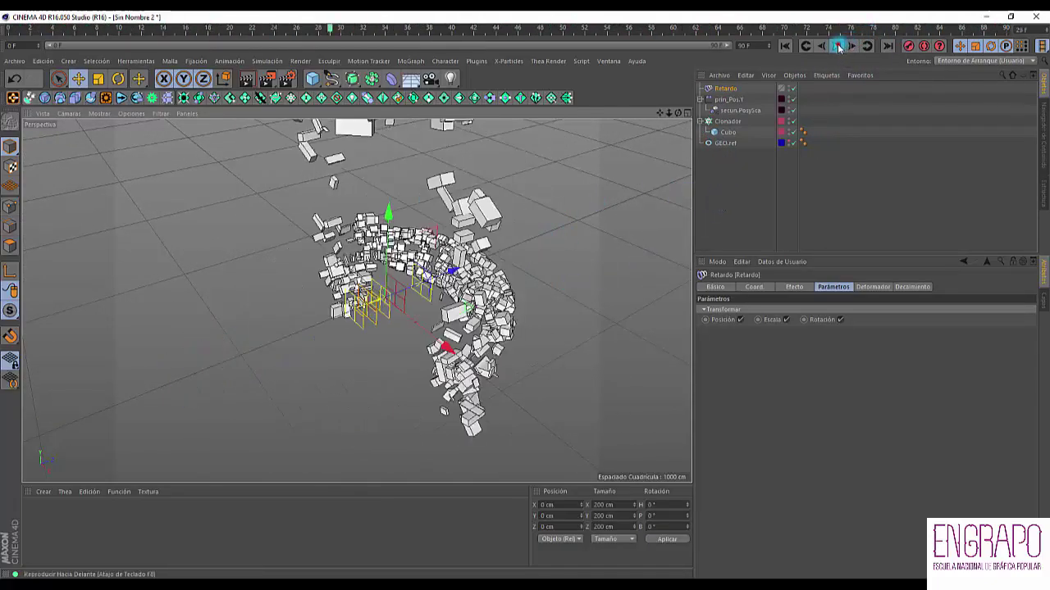
left_click(754, 208)
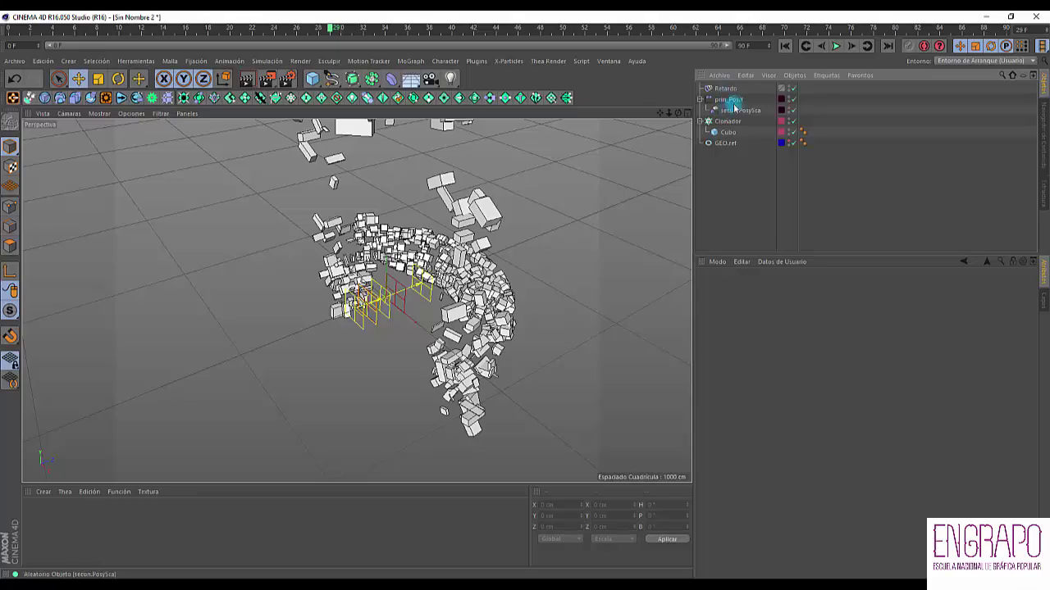
Step: Switch to the preEjercicio1_2.c4d project and locate the Enroscar deformer in the shield's base geometry group
left_click(720, 145)
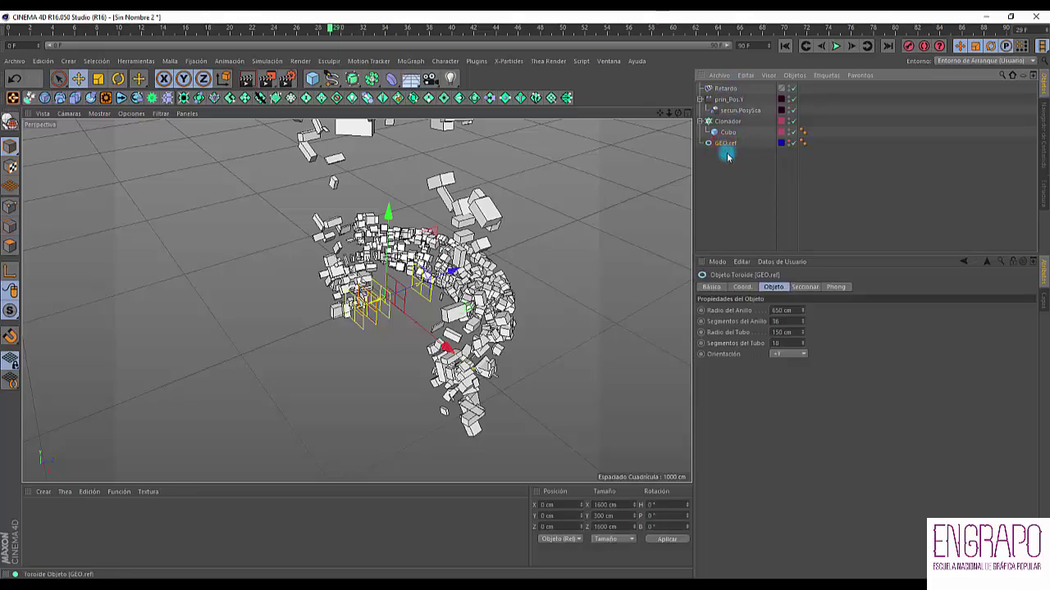
left_click(617, 61)
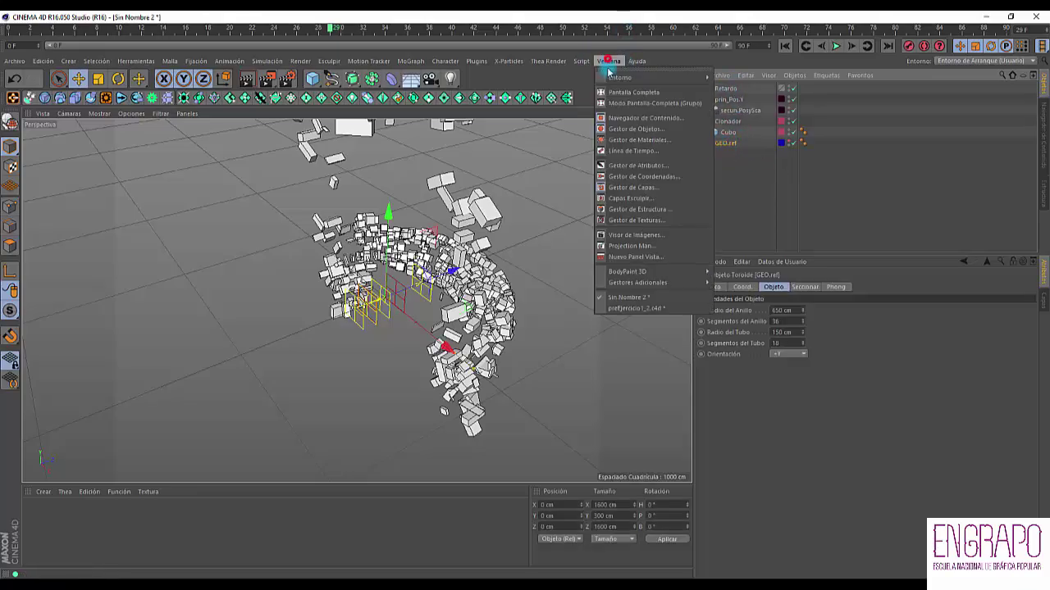
left_click(638, 296)
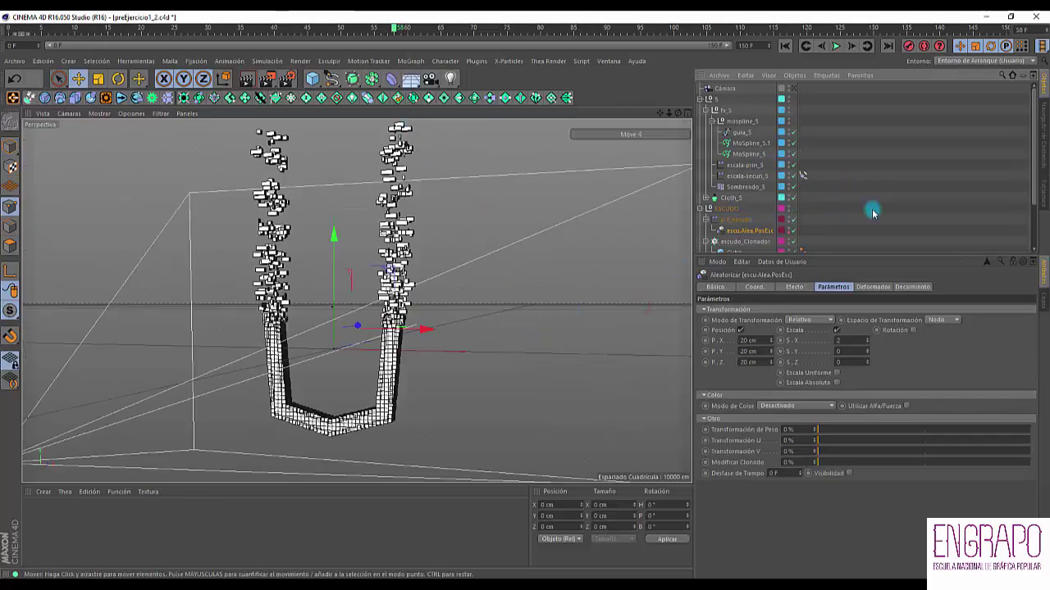
scroll(871, 214, "down", 2)
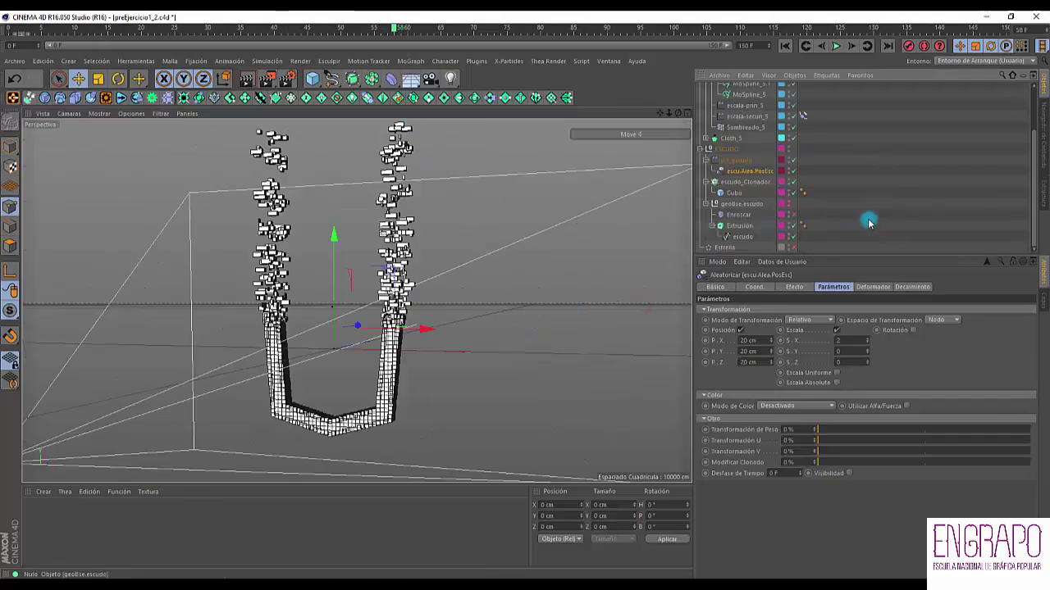
left_click(751, 216)
left_click(991, 179)
Step: Play the shield animation from the first frame to examine how the twisted clones assemble, and stop at frame 92
left_click(784, 46)
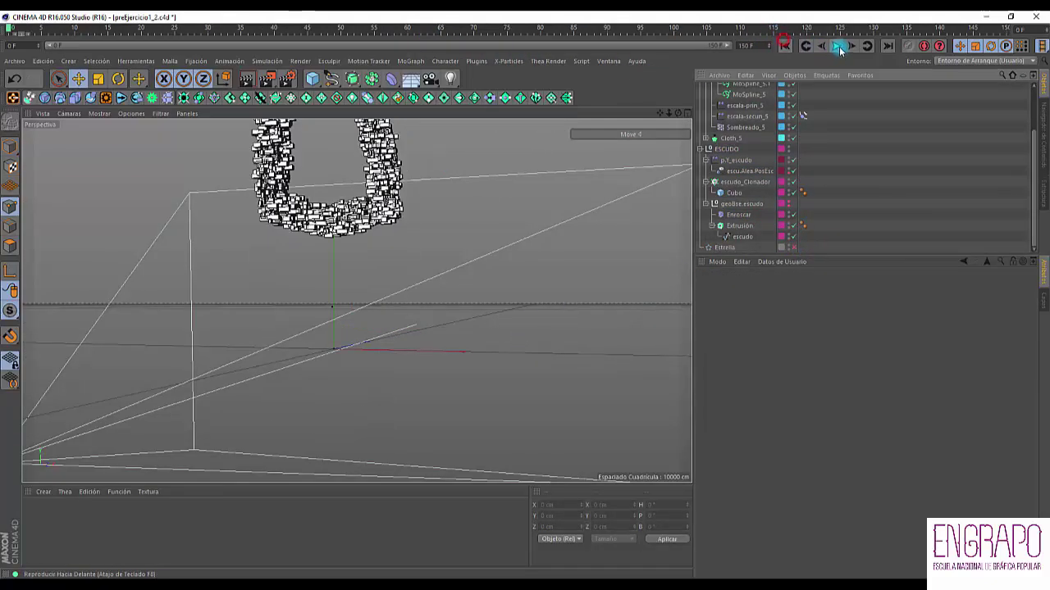
left_click(837, 47)
middle_click_drag(417, 202, 429, 316, "alt")
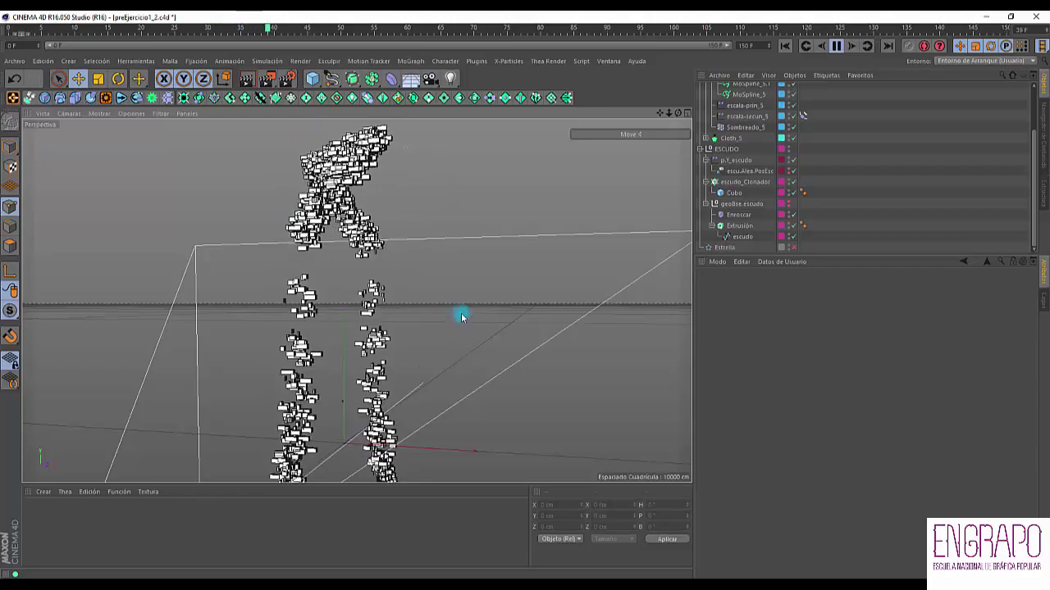
middle_click_drag(461, 317, 459, 287, "alt")
left_click_drag(451, 317, 421, 335, "alt")
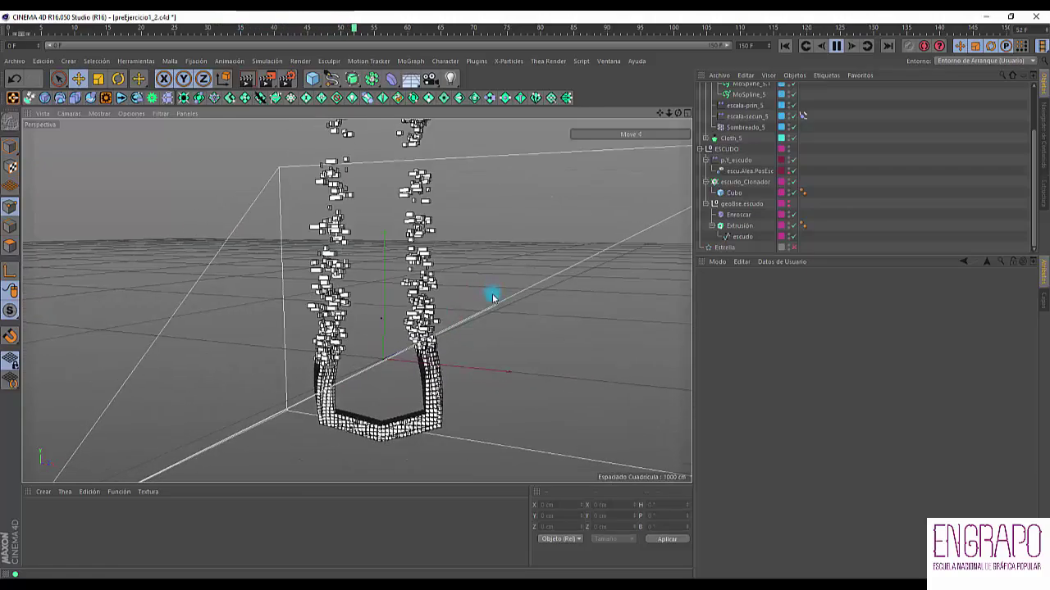
middle_click_drag(492, 297, 465, 312, "alt")
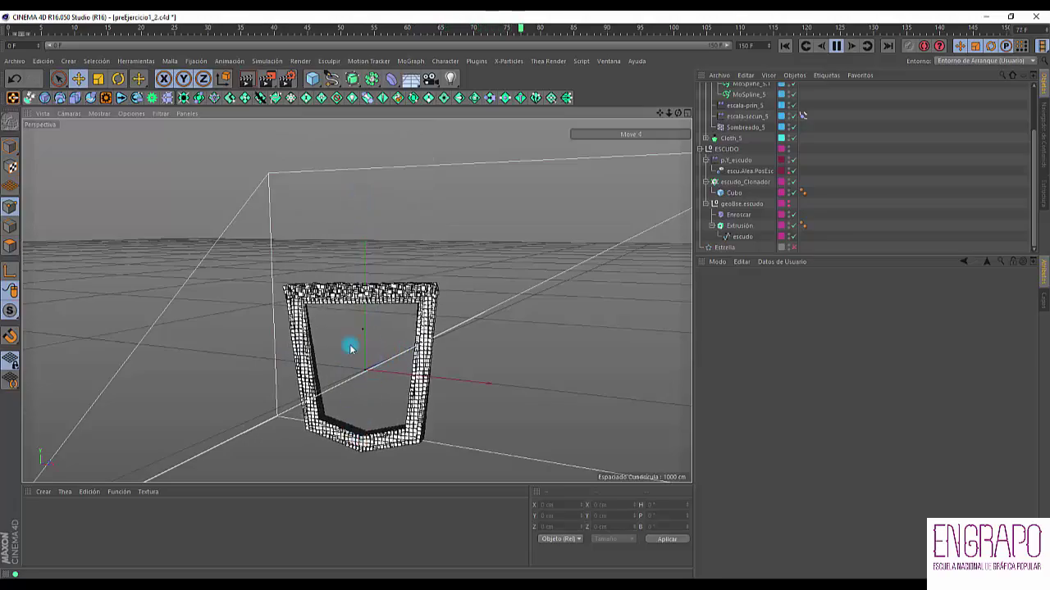
left_click(835, 47)
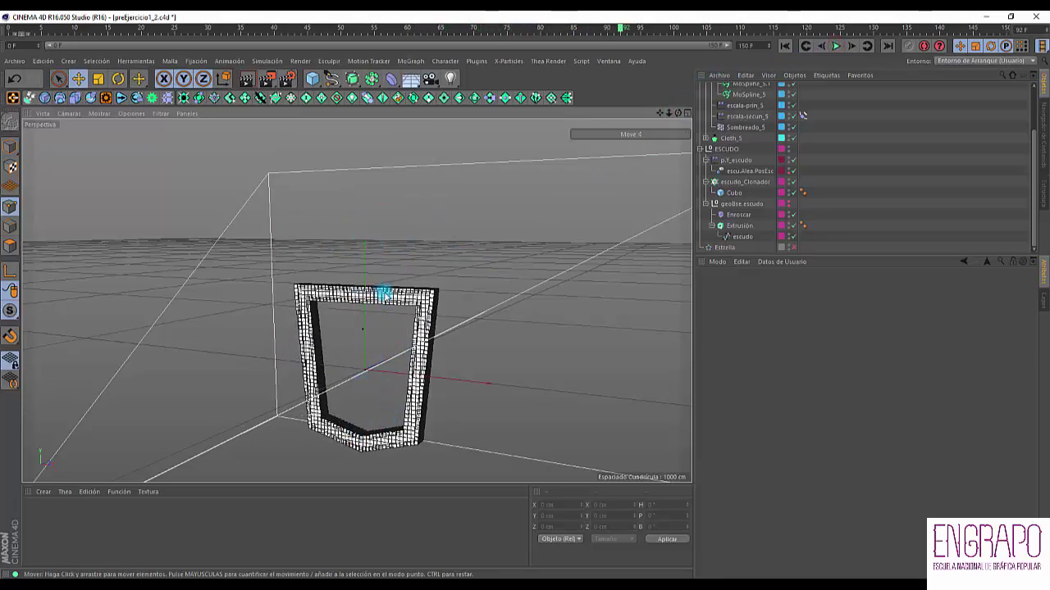
Step: Return to the Sin Nombre 2 project and examine the Clonador's reference object and the GEO.ref torus settings
left_click(609, 60)
left_click(666, 287)
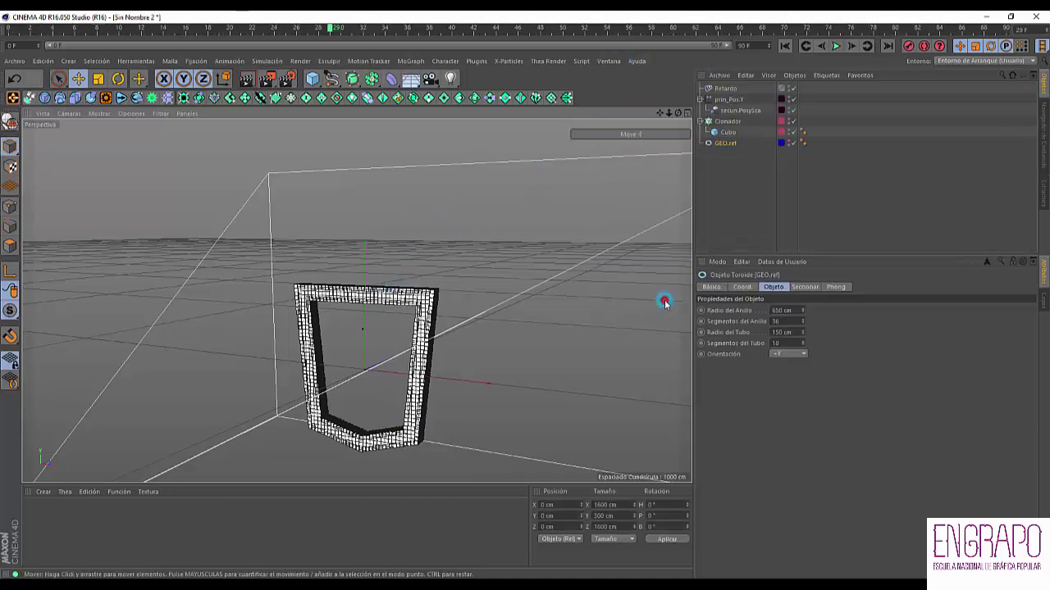
left_click(726, 145)
left_click(723, 121)
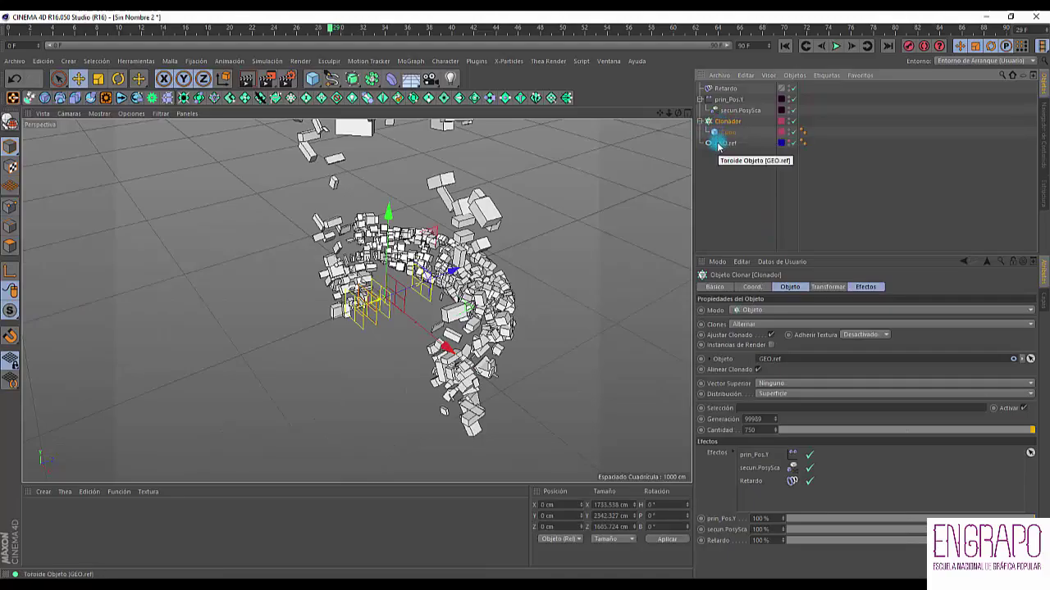
left_click(722, 144)
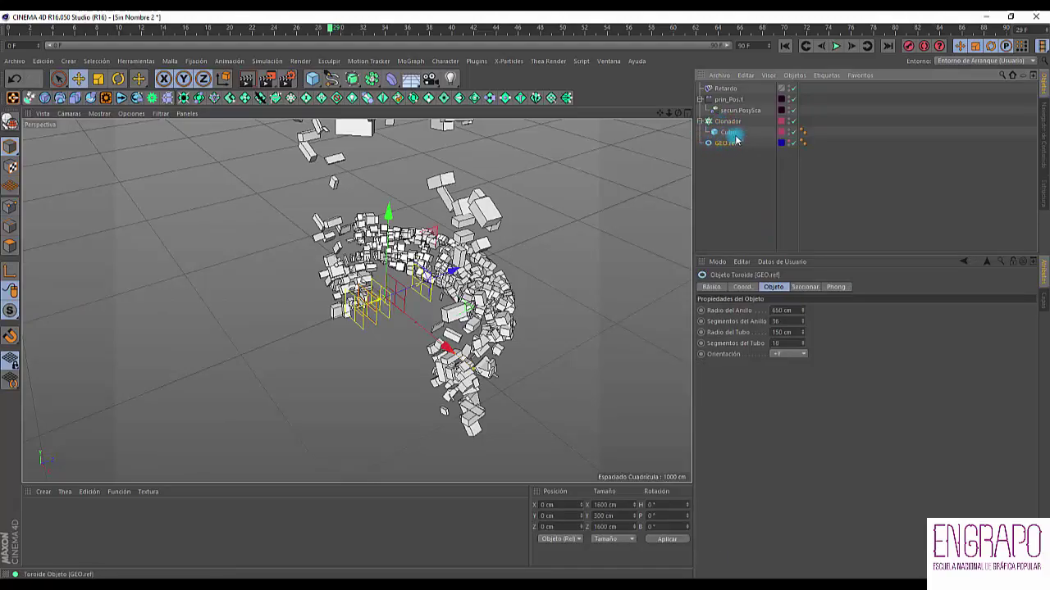
Step: Scrub from frame 0 to frame 22 to examine how the cubes fall onto GEO.ref, and select the torus
left_click(8, 27)
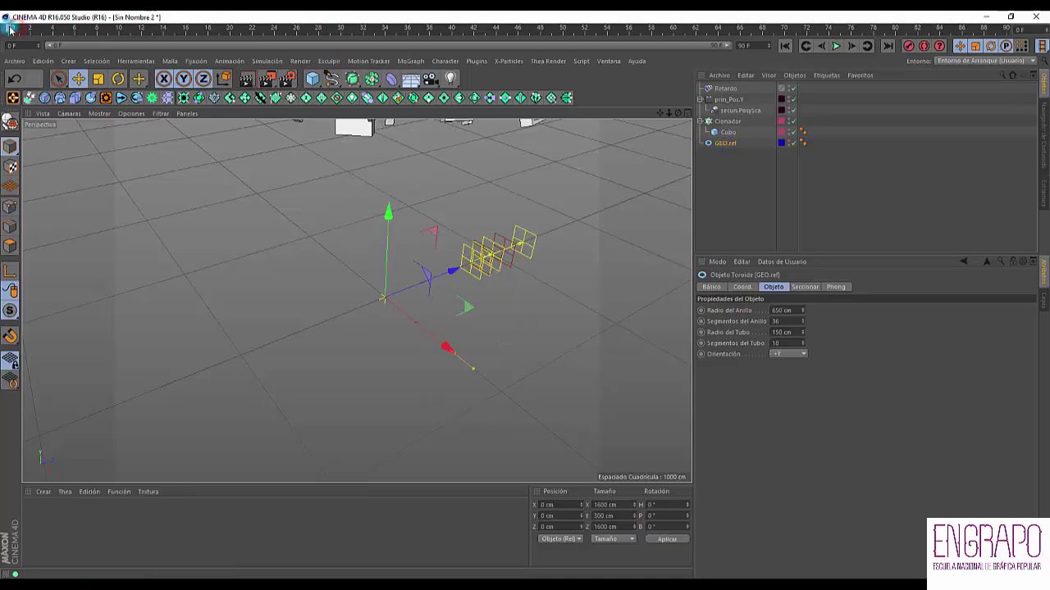
mouse_move(21, 28)
left_mouse_down()
mouse_move(39, 26)
mouse_move(11, 29)
mouse_move(252, 28)
left_mouse_up()
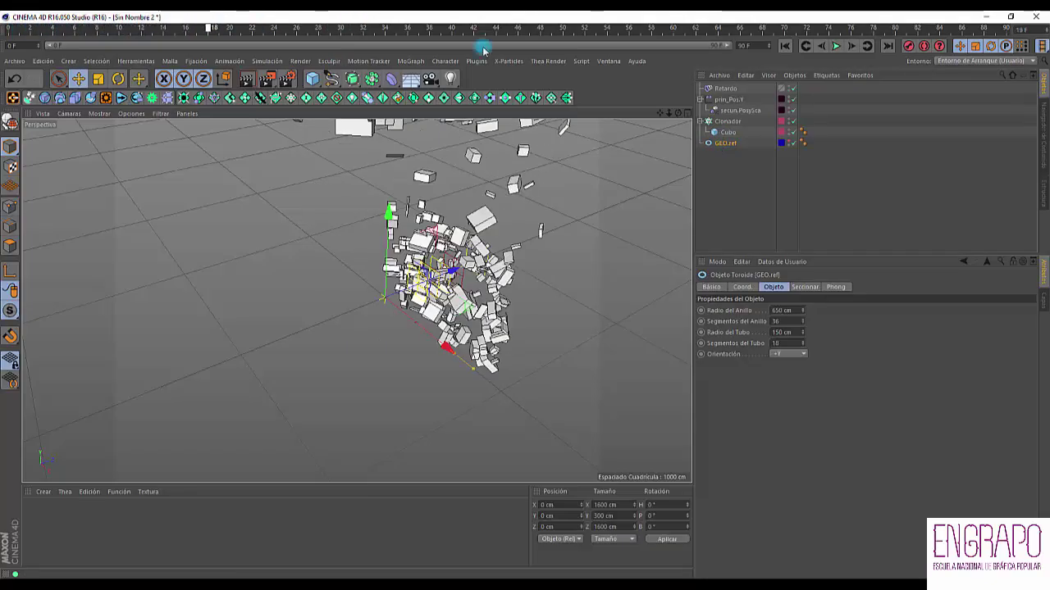
left_click(723, 144)
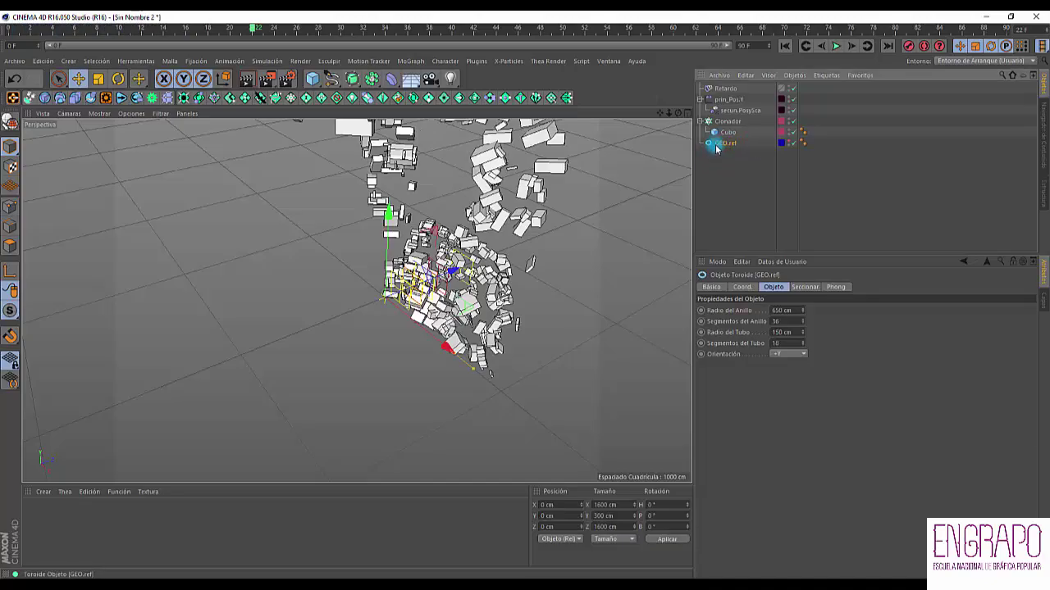
left_click(403, 154)
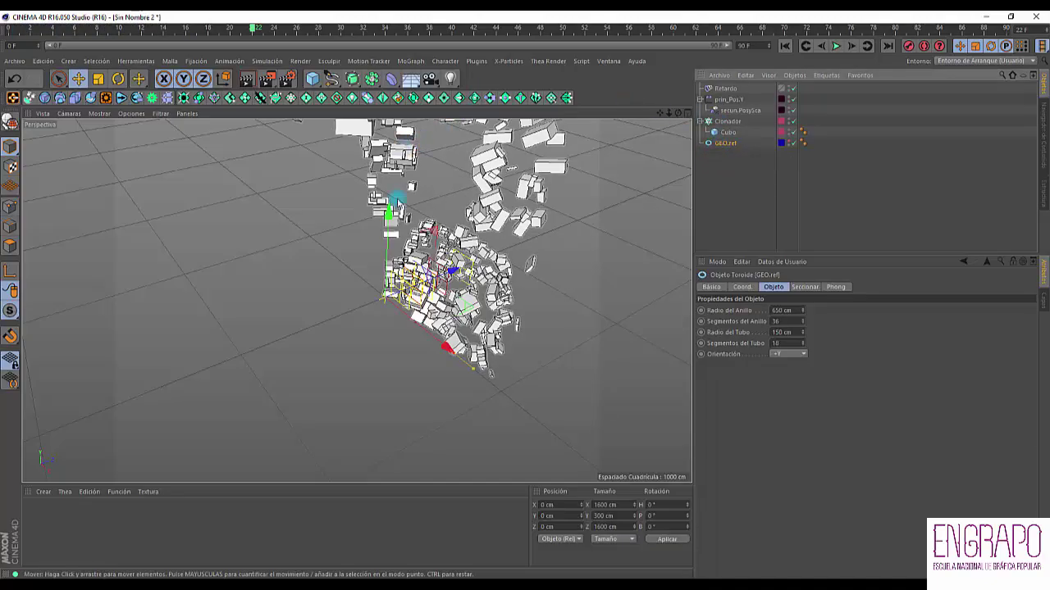
Step: Scrub the torus animation to frame 70 and disable the Retardo effector
middle_click_drag(515, 234, 503, 274, "alt")
right_click_drag(504, 274, 272, 199, "alt")
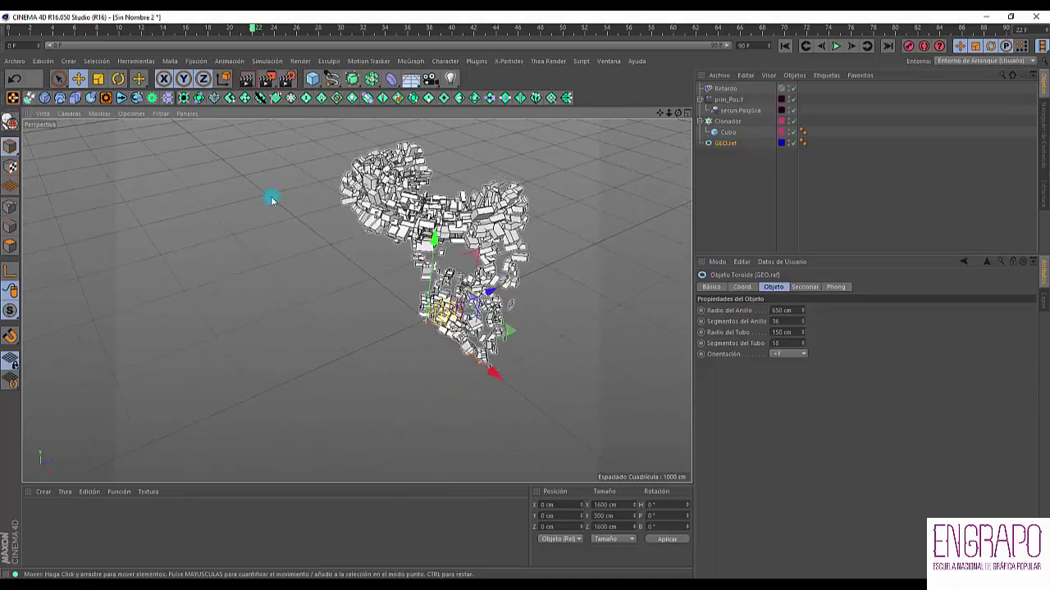
left_click_drag(33, 28, 784, 28)
left_click(756, 161)
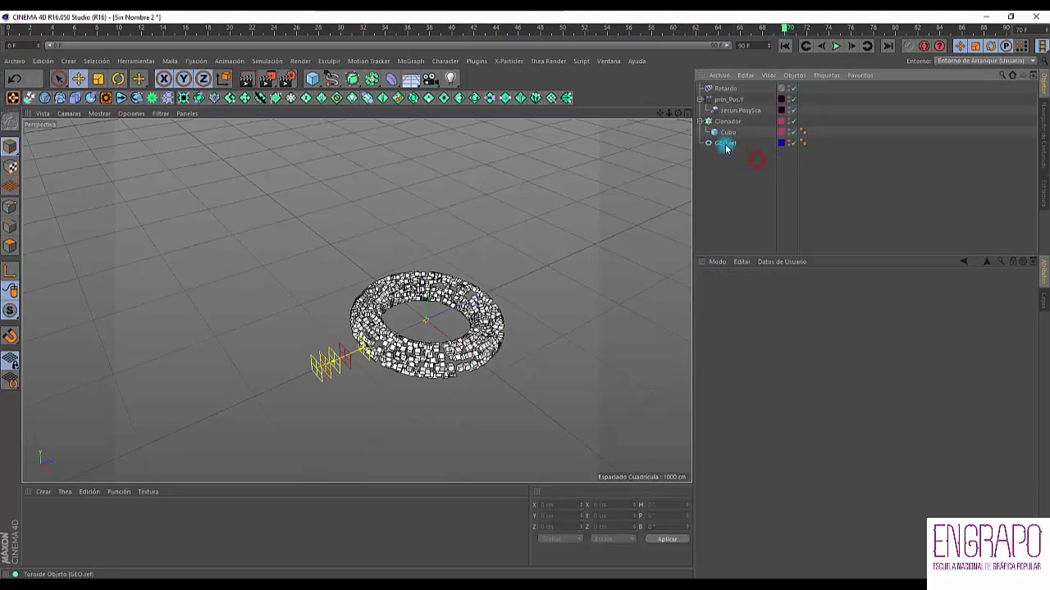
left_click(729, 89)
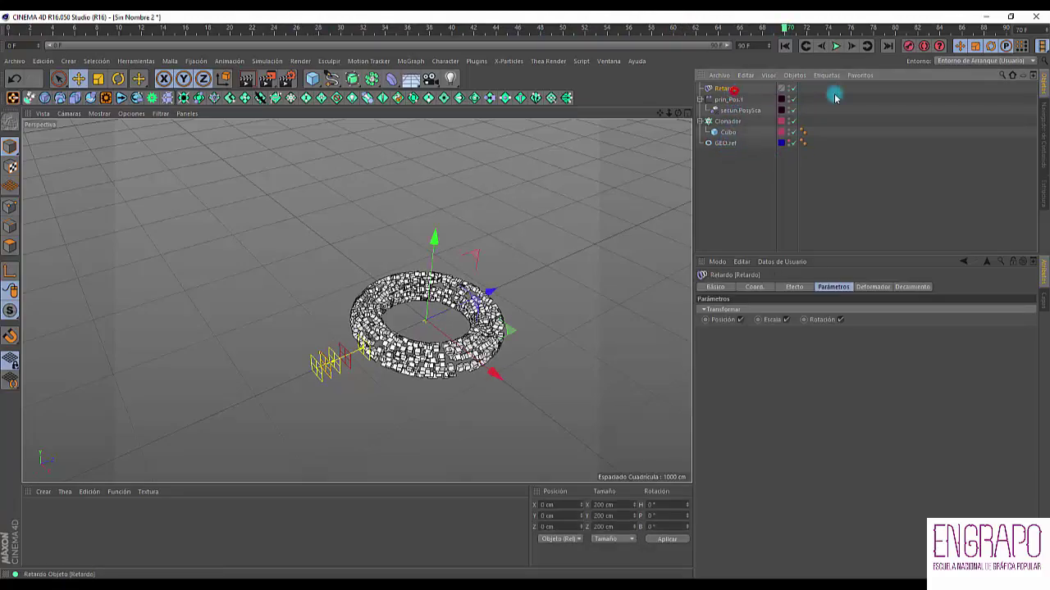
left_click(793, 87)
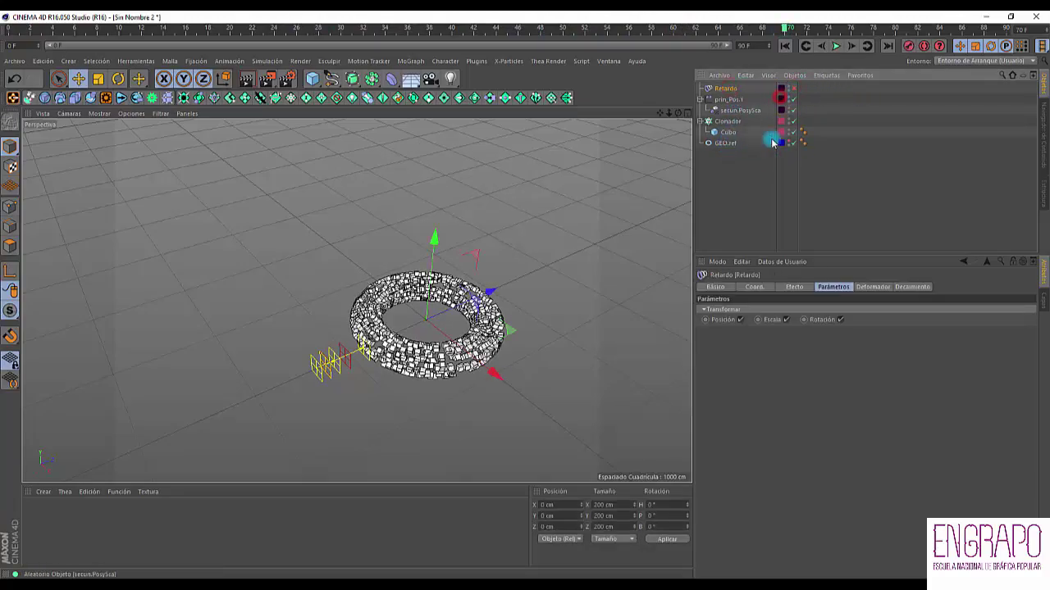
Step: Make the GEO.ref torus visible in the viewport and select it
left_click(750, 176)
left_click(725, 143)
left_click_drag(501, 236, 529, 226, "alt")
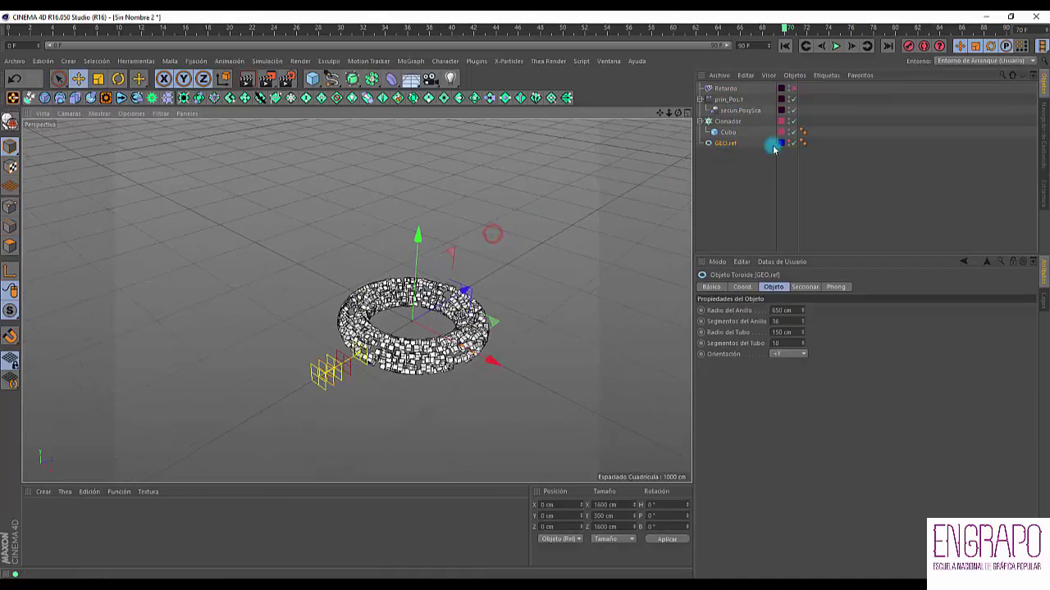
left_click(789, 140)
left_click(740, 143)
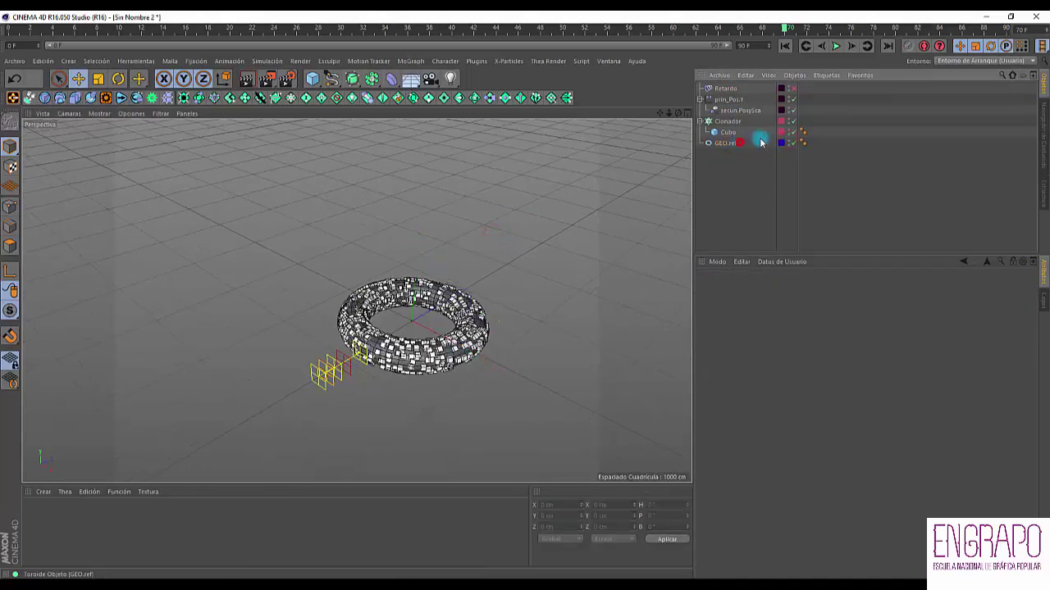
left_click(725, 148)
Step: Add a Doblar deformer as a child of the GEO.ref torus, fitted to its size
left_click(68, 60)
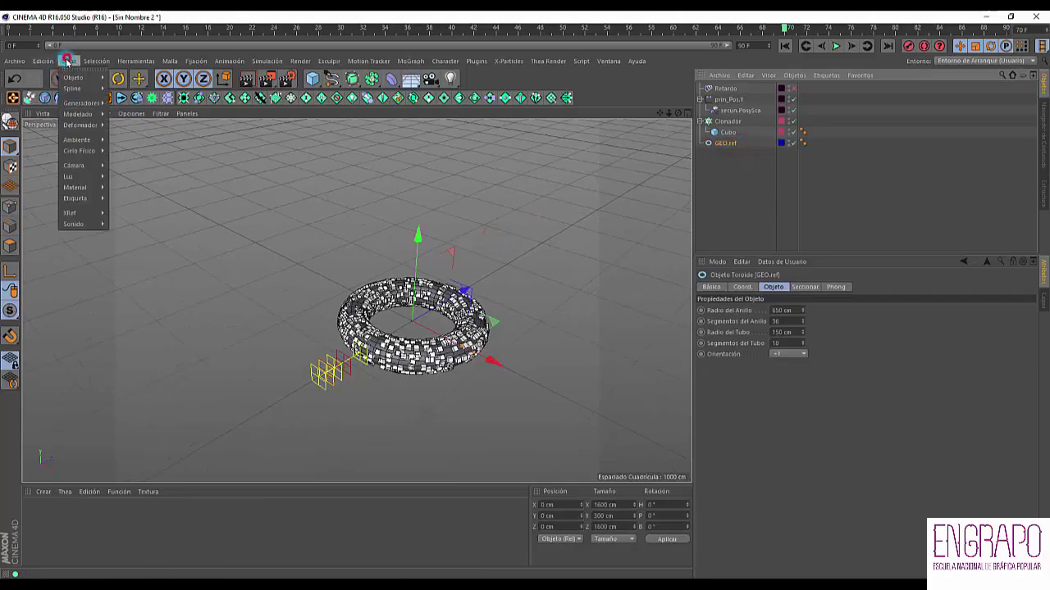
mouse_move(92, 92)
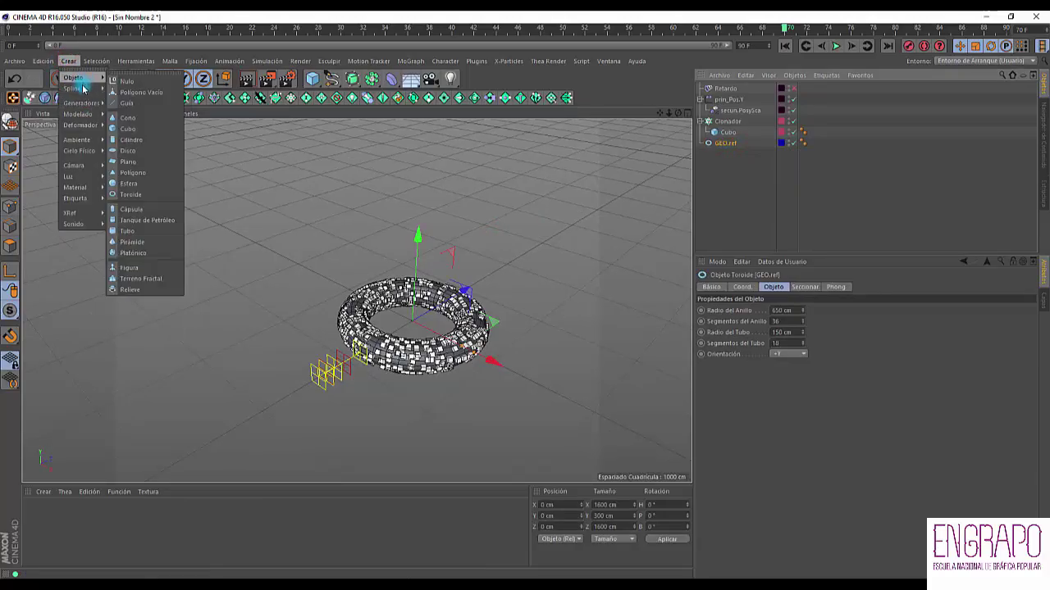
mouse_move(90, 127)
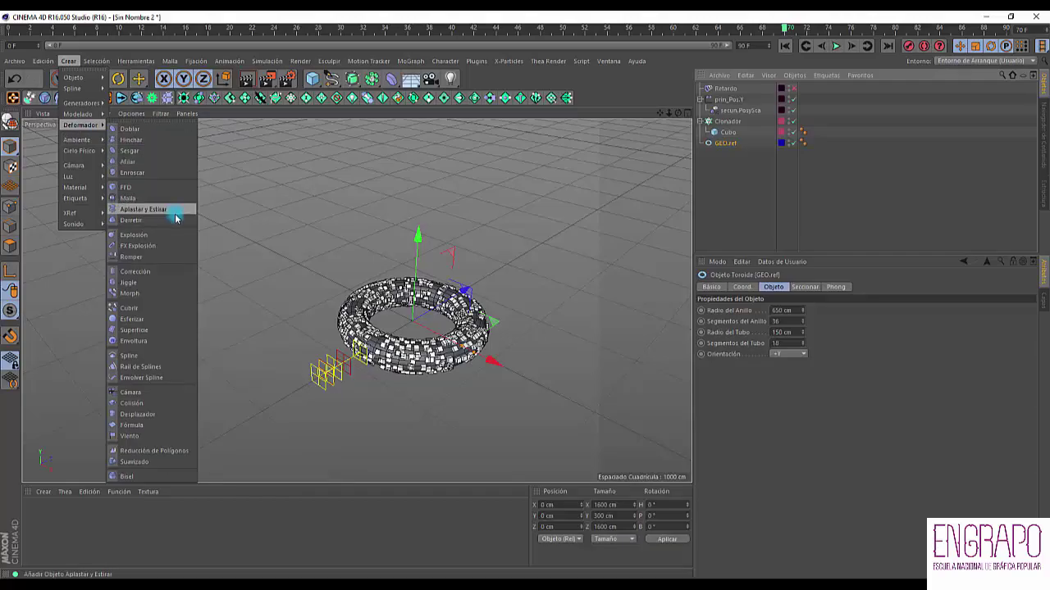
left_click(146, 130, "shift")
left_click(767, 181)
left_click(728, 154)
left_click_drag(435, 301, 488, 250, "alt")
scroll(465, 328, "up", 5)
left_click_drag(473, 308, 500, 322, "alt")
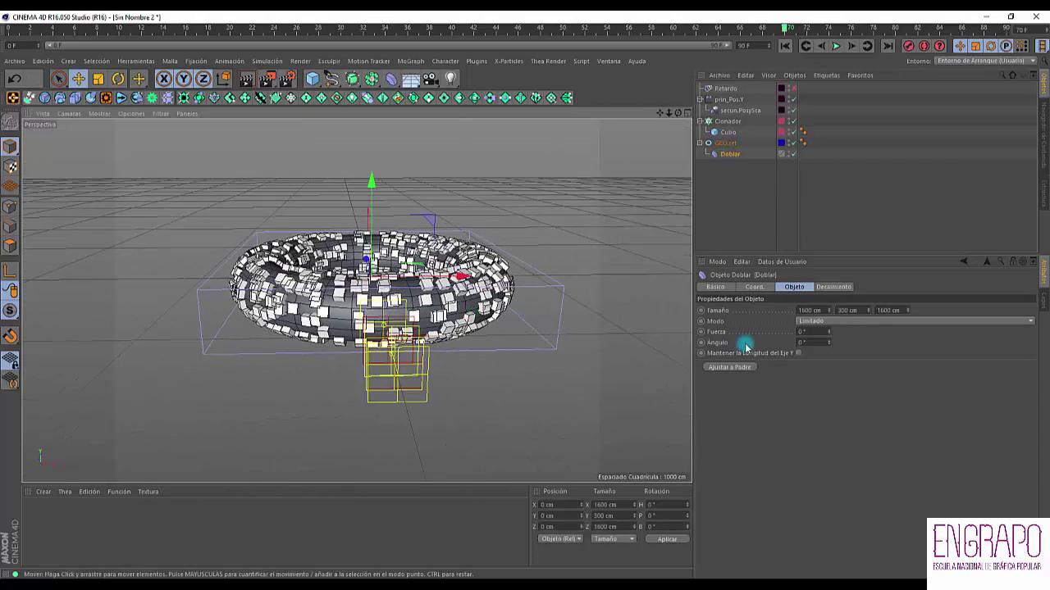
Step: Set the Doblar deformer's Fuerza to 36° to bend the torus
left_click(818, 332)
scroll(817, 332, "up", 20)
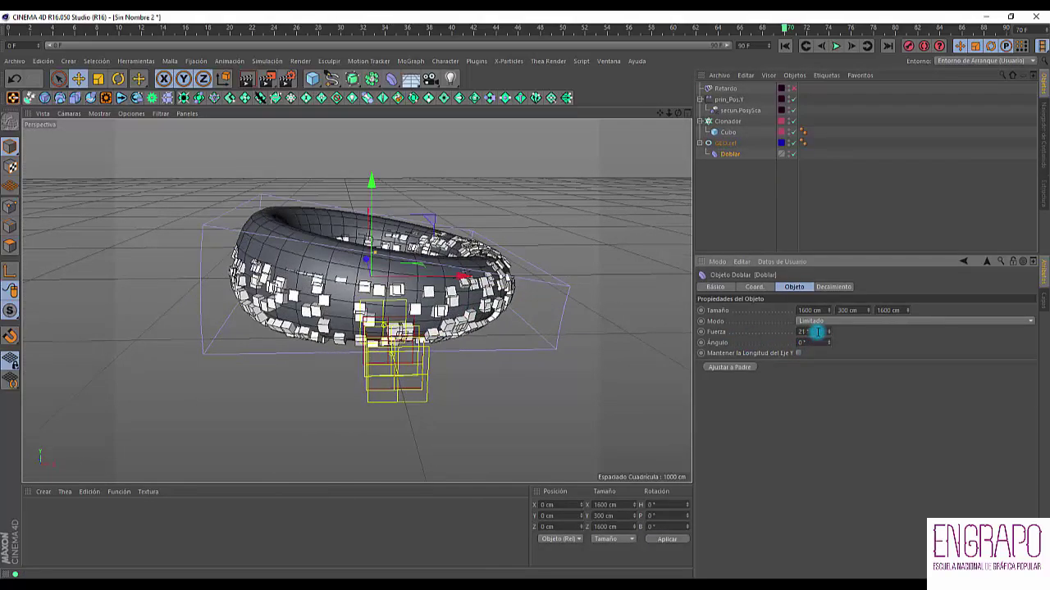
scroll(818, 332, "up", 15)
left_click_drag(609, 300, 489, 327, "alt")
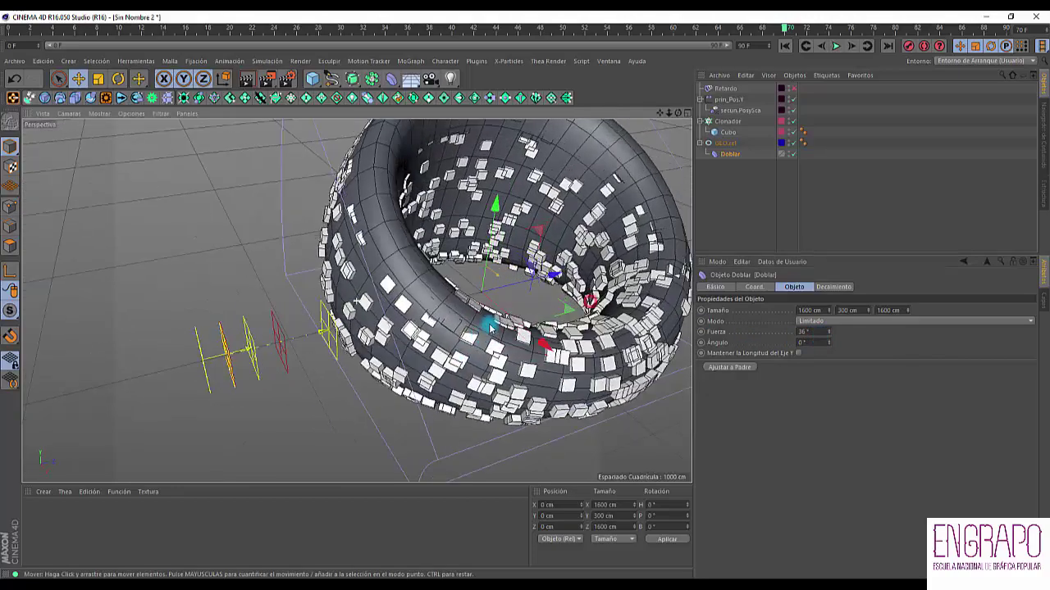
Step: Set the Doblar deformer's Ángulo to -35° and check the bent torus from several sides
left_click(812, 342)
scroll(813, 343, "down", 6)
left_click_drag(812, 343, 804, 345)
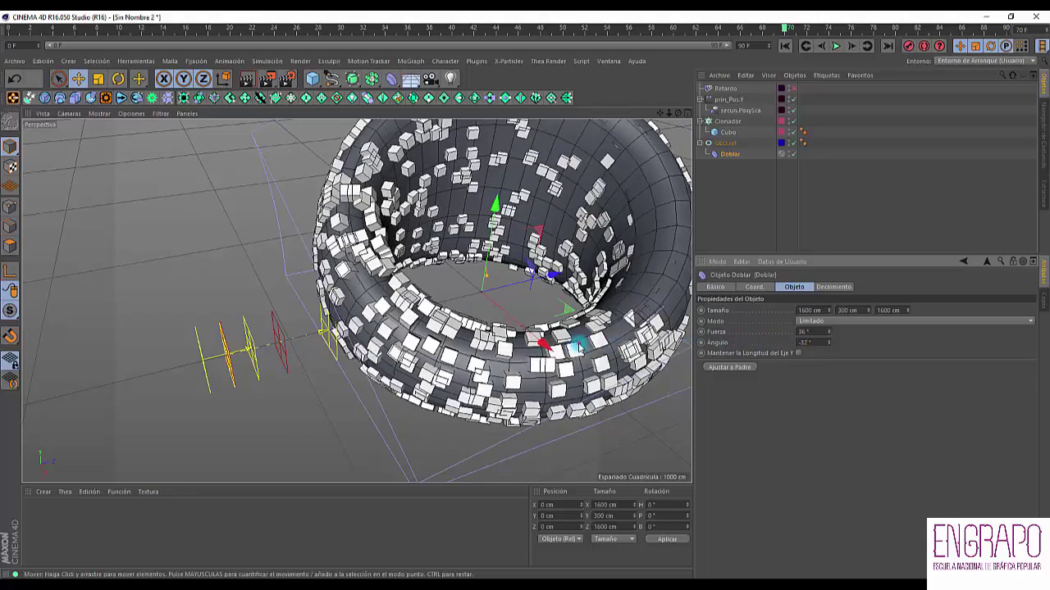
left_click_drag(579, 346, 628, 319, "alt")
right_click_drag(581, 342, 565, 369, "alt")
left_click_drag(565, 369, 726, 356, "alt")
scroll(807, 343, "down", 3)
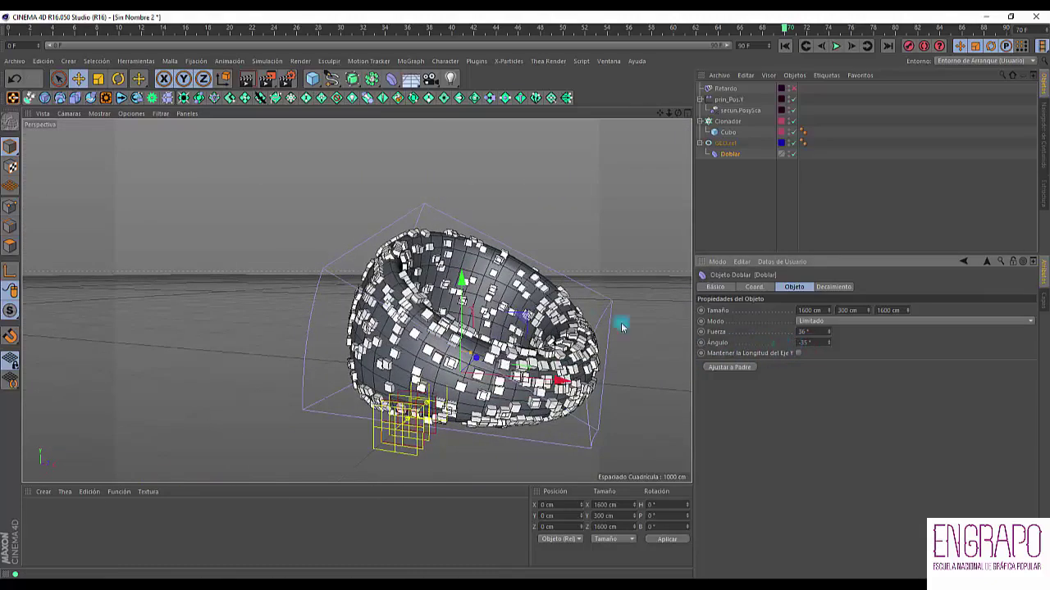
Step: Keyframe the Doblar deformer's Fuerza at 90° on frame 0 and shift that key to frame 4
left_click(8, 28)
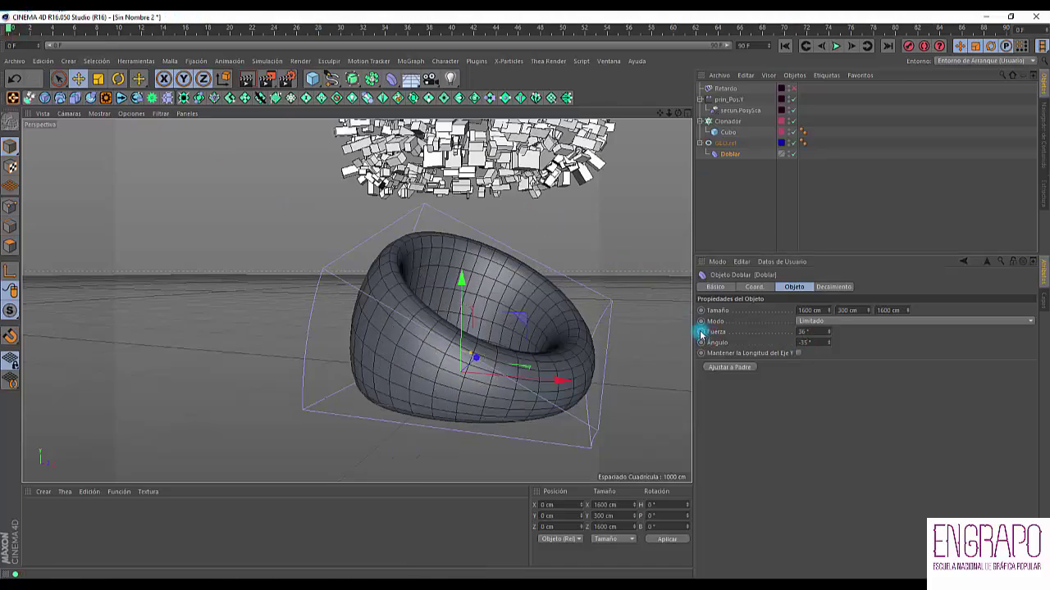
left_click(812, 332)
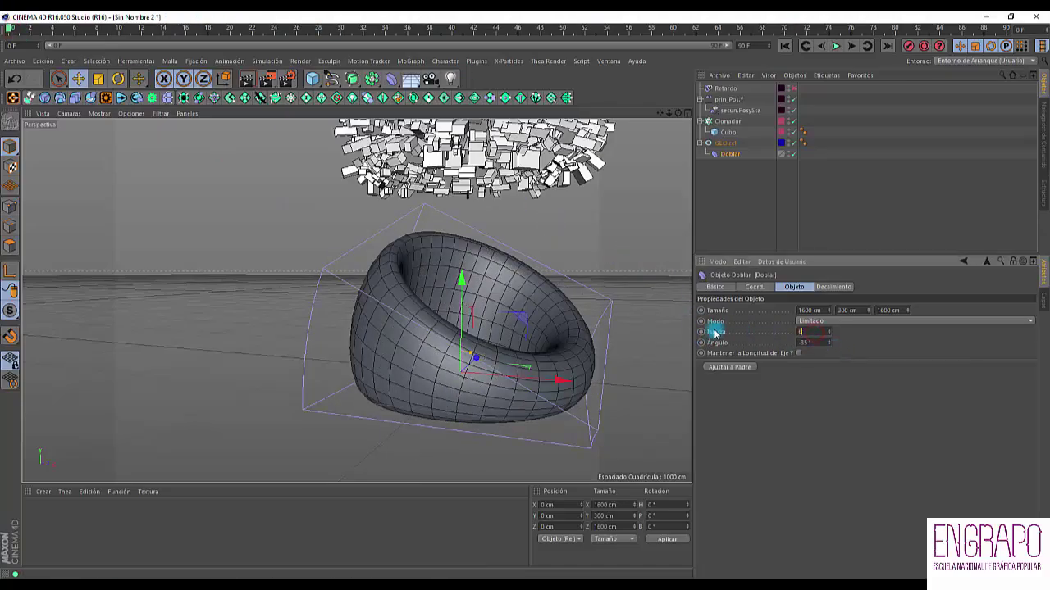
type("60")
key("Return")
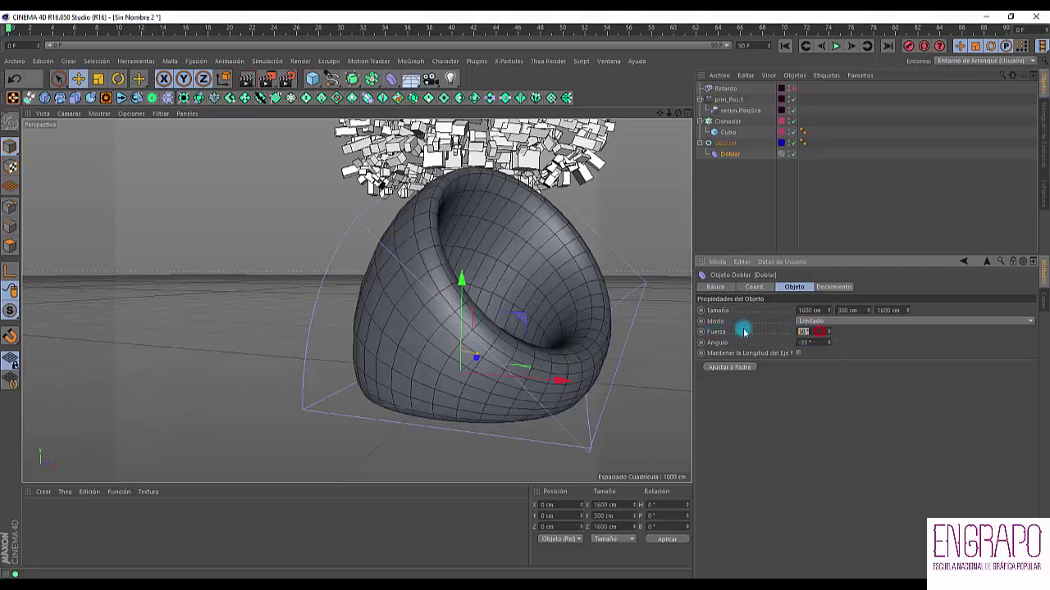
type("90")
key("Return")
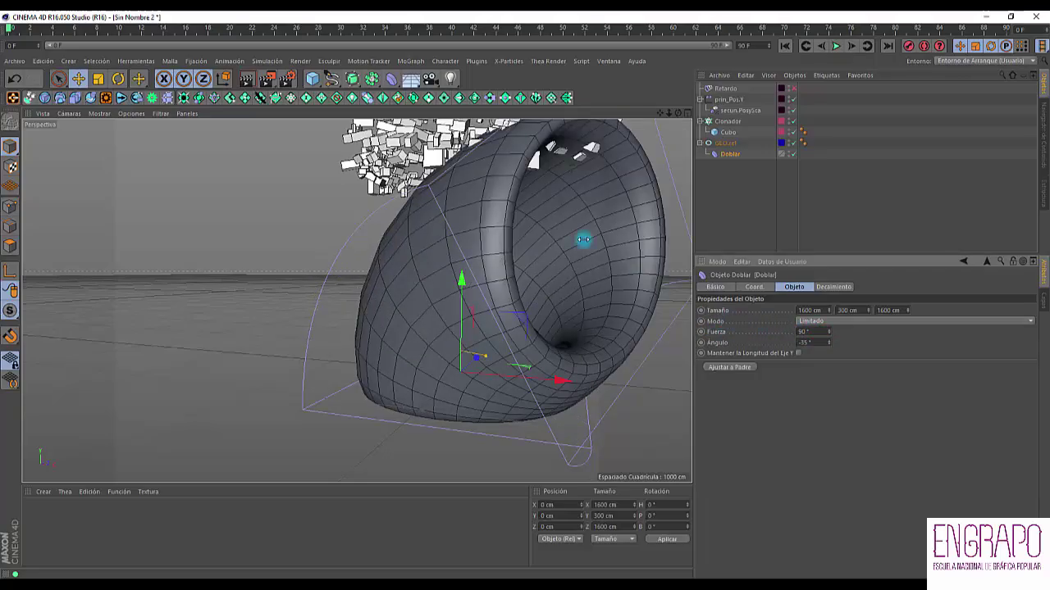
left_click(701, 334, "ctrl")
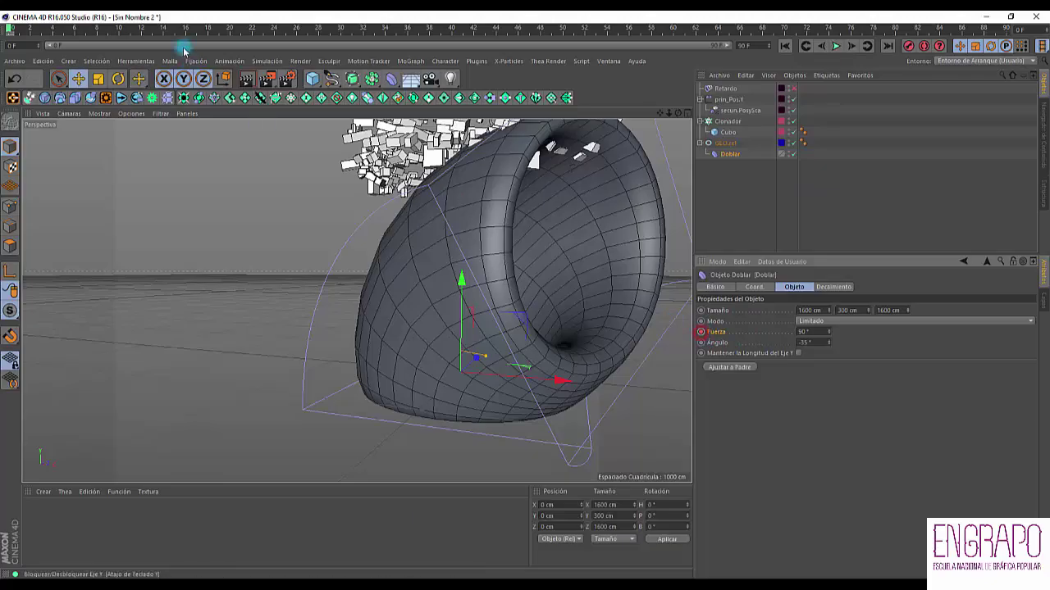
left_click_drag(11, 33, 59, 34)
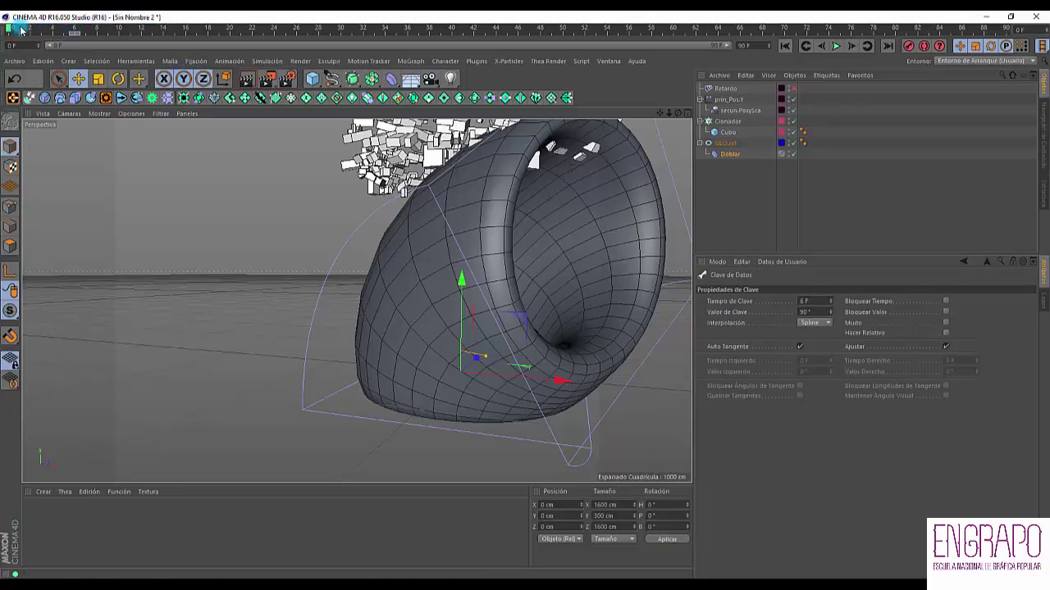
Step: Keyframe the Doblar deformer's Fuerza at 0° on frame 70
left_click_drag(45, 31, 793, 55)
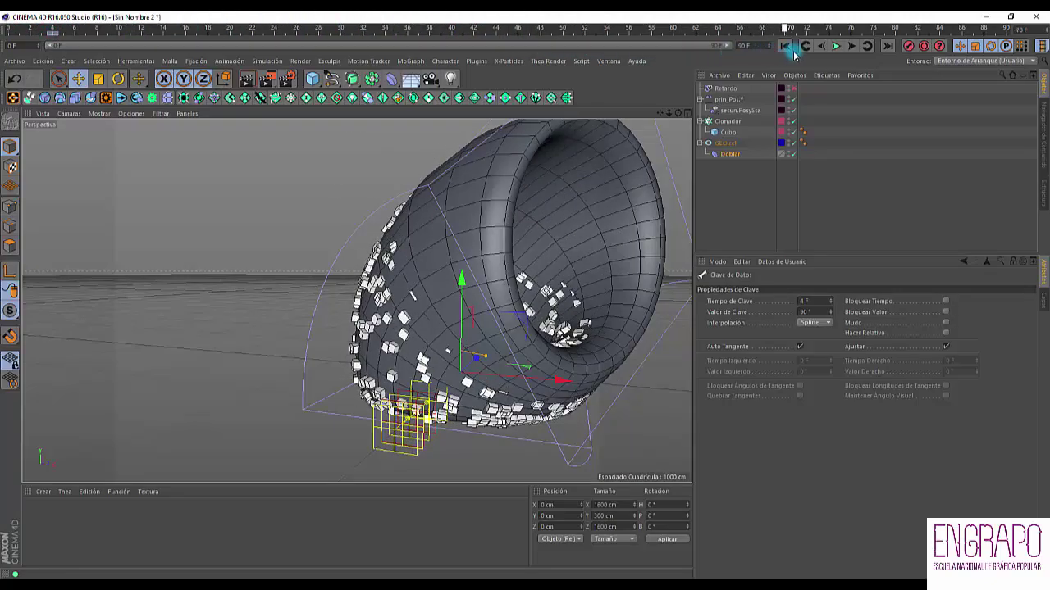
left_click(727, 153)
double_click(821, 333)
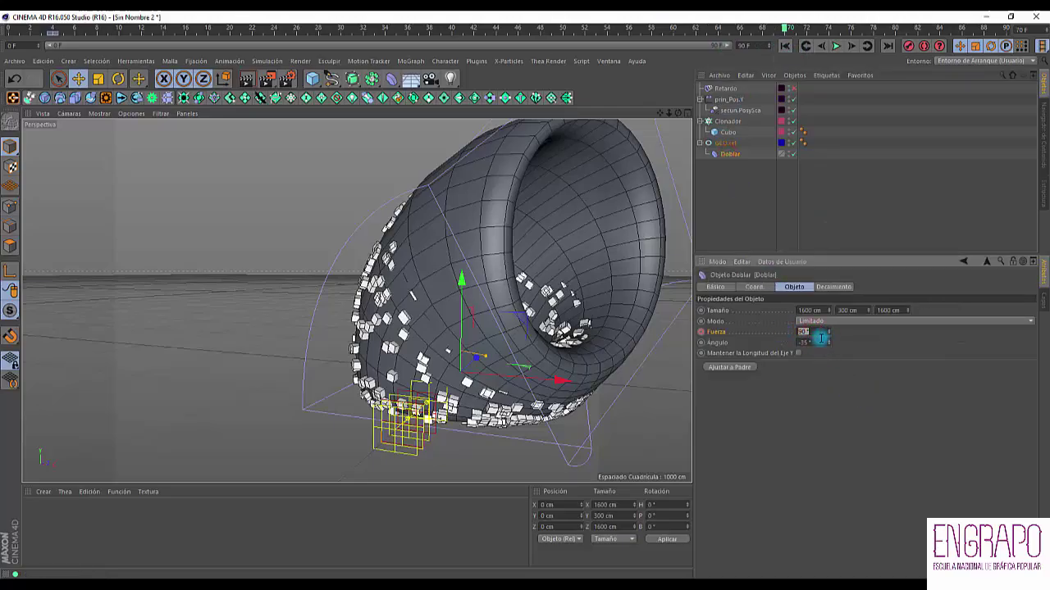
type("0")
key("Return")
left_click(702, 331)
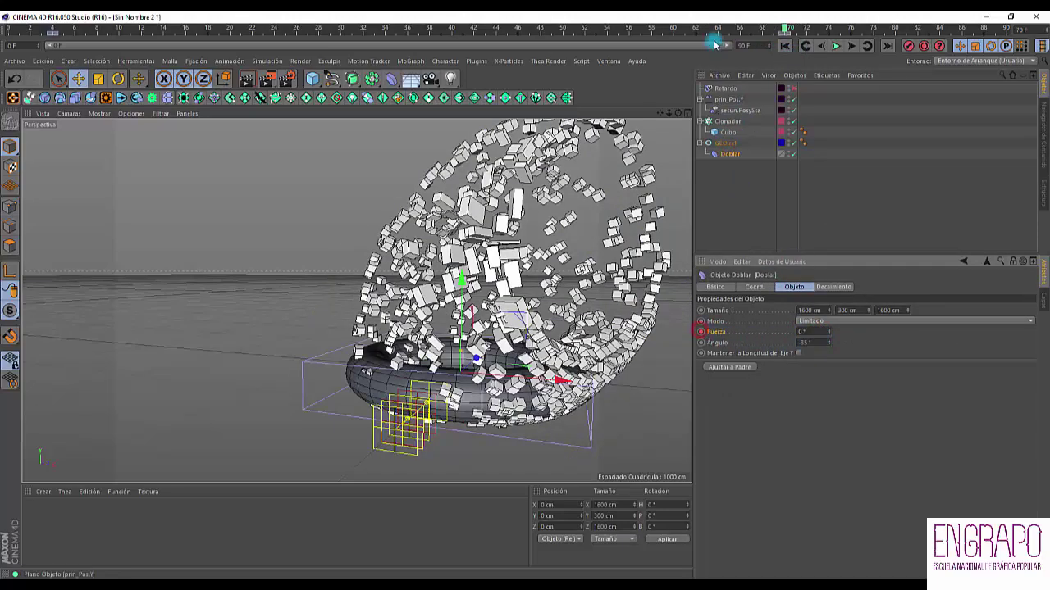
Step: Keyframe the Doblar deformer's Ángulo at -35° on frame 8
left_click_drag(786, 28, 818, 28)
double_click(810, 342)
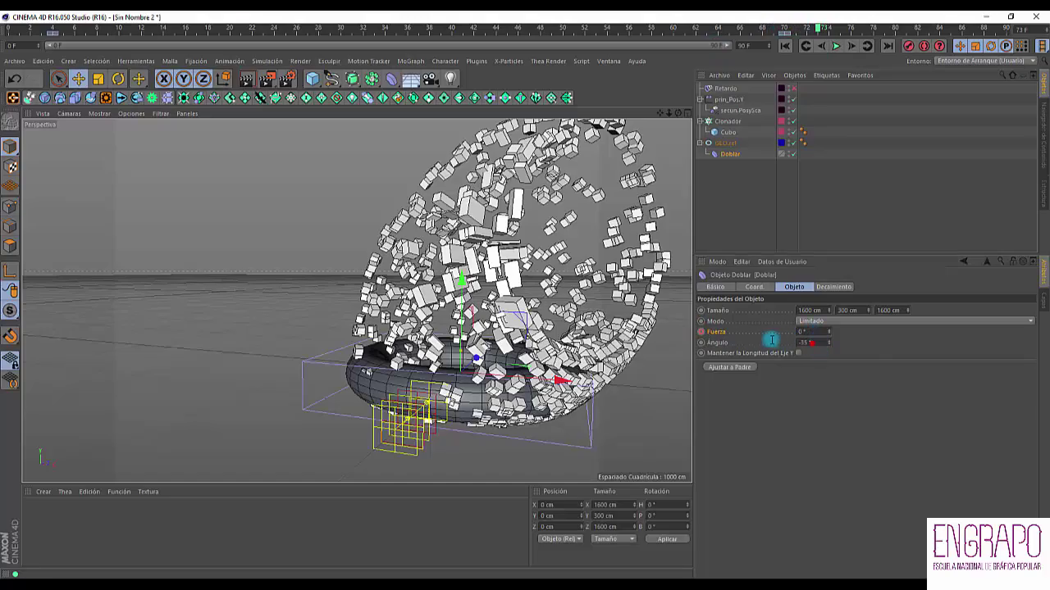
left_click_drag(813, 27, 117, 36)
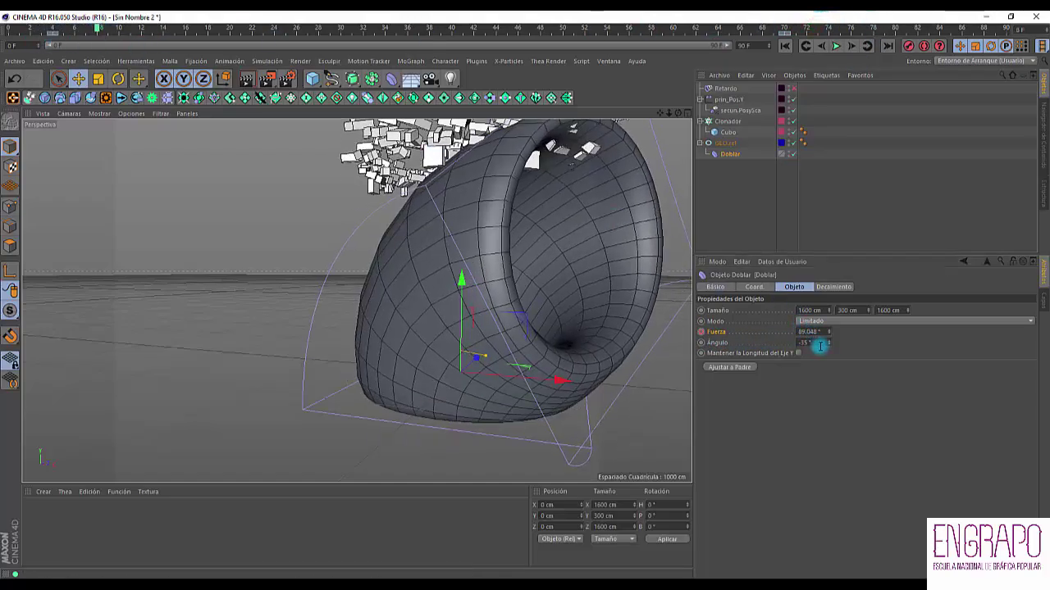
double_click(816, 344)
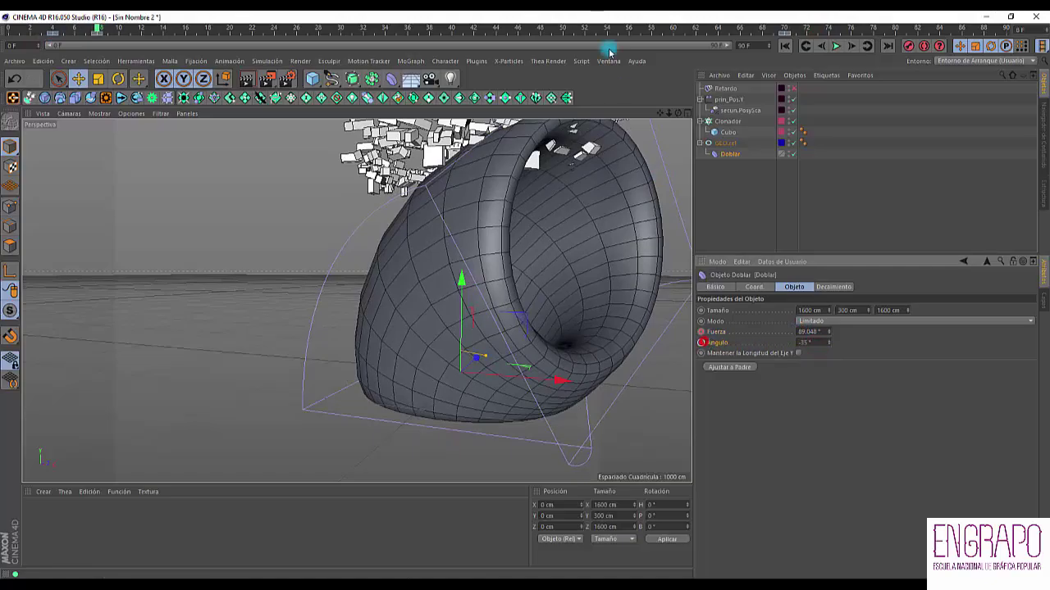
Step: Keyframe the Doblar deformer's Ángulo at 0° on frame 66
left_click_drag(786, 30, 828, 29)
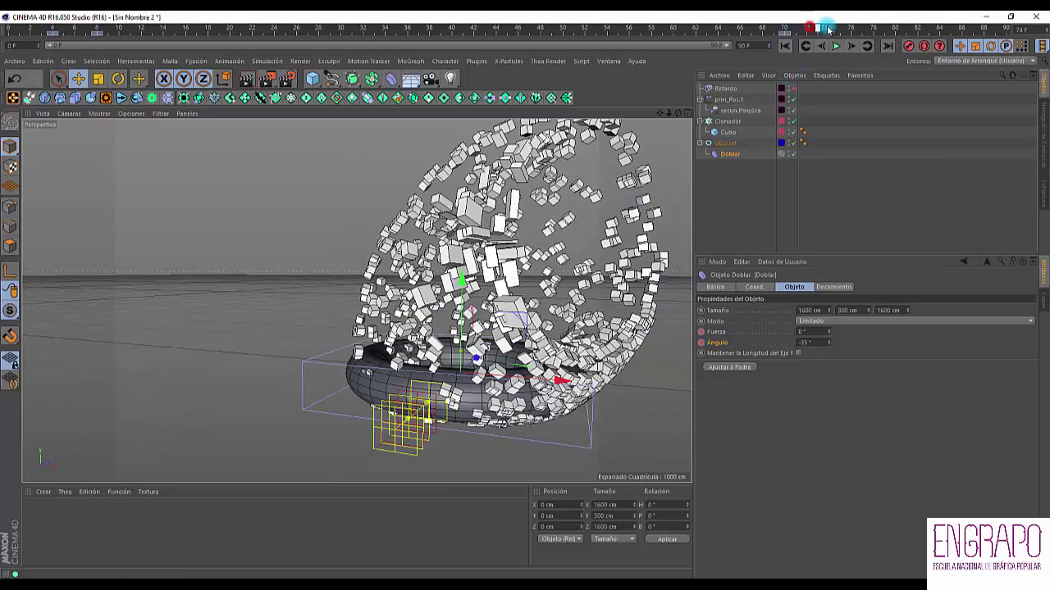
double_click(821, 340)
left_click(752, 28)
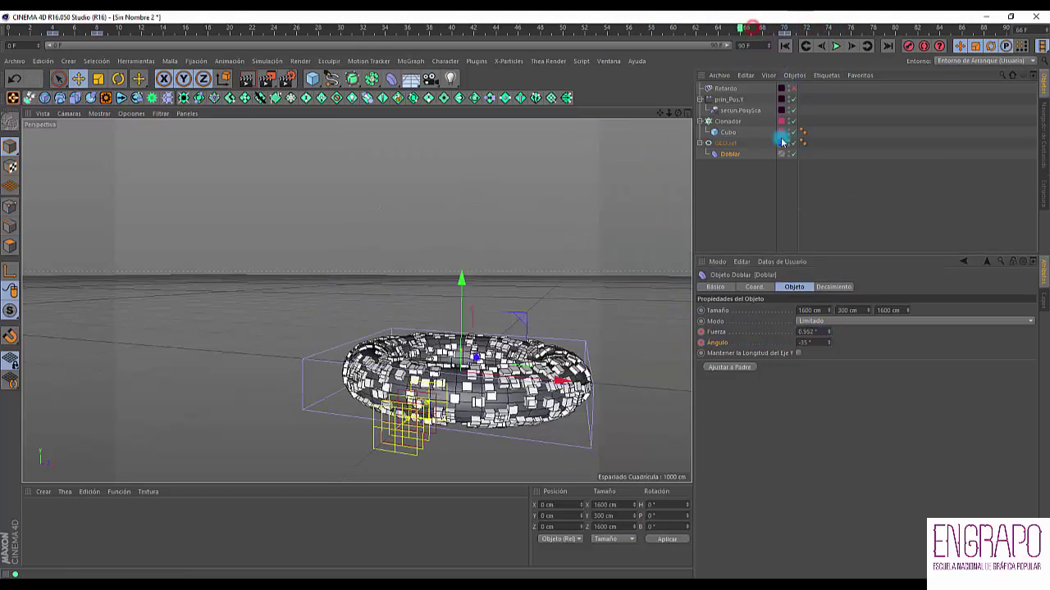
double_click(819, 339)
key("Return")
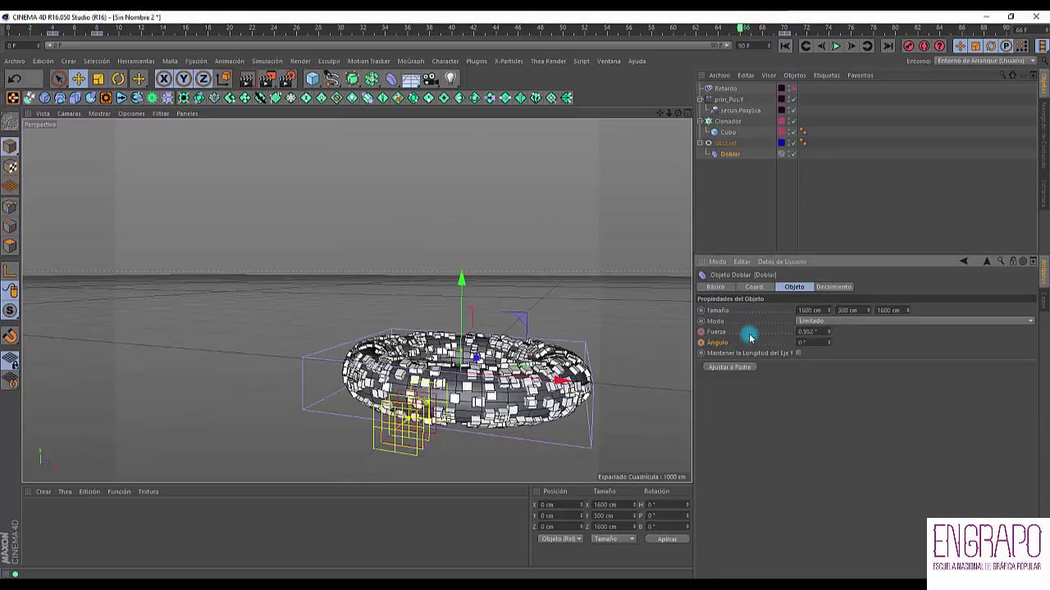
left_click(702, 343, "ctrl")
Step: Disable the Clonador so that only the deformed GEO.ref torus is displayed
left_click(834, 478)
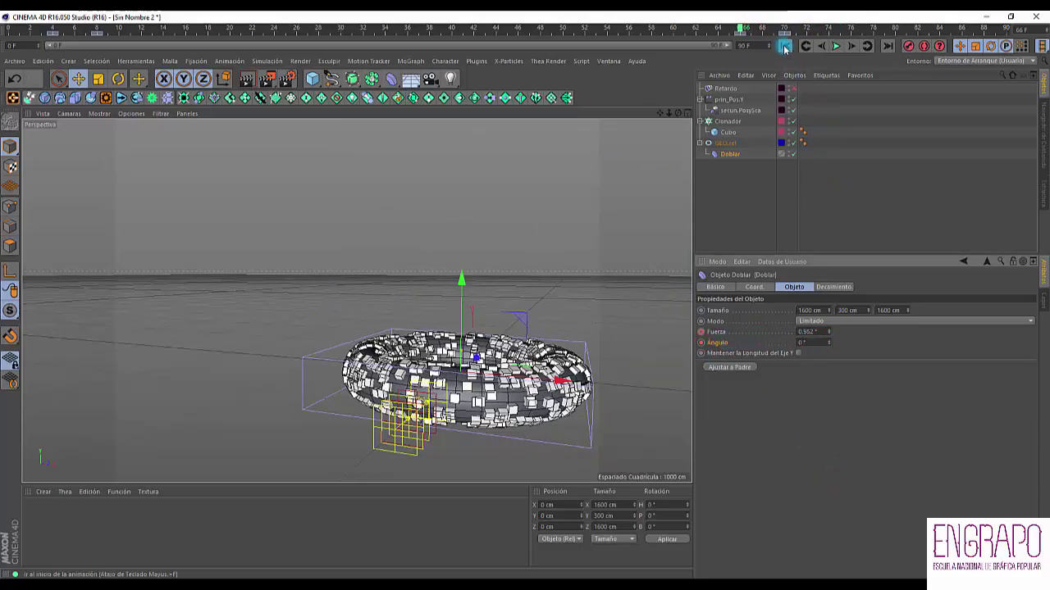
left_click(727, 168)
left_click(722, 156)
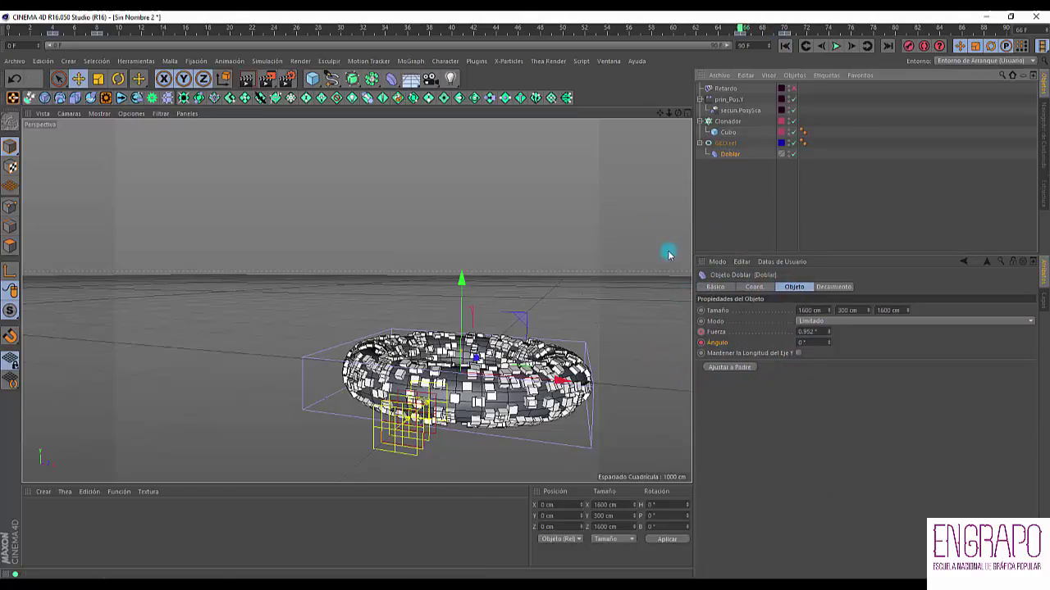
left_click(728, 186)
left_click(726, 143)
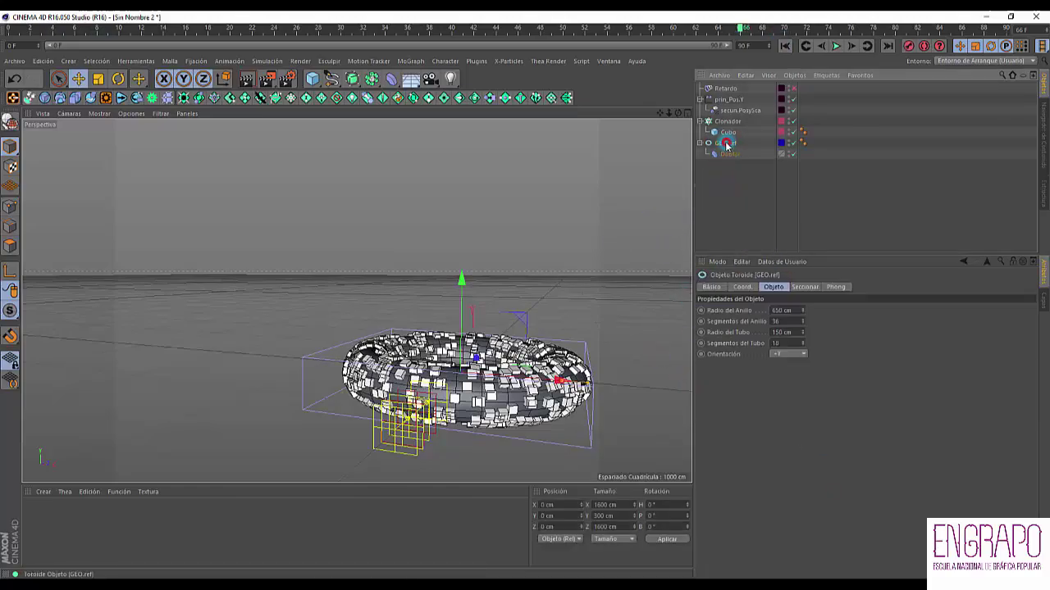
left_click(774, 184)
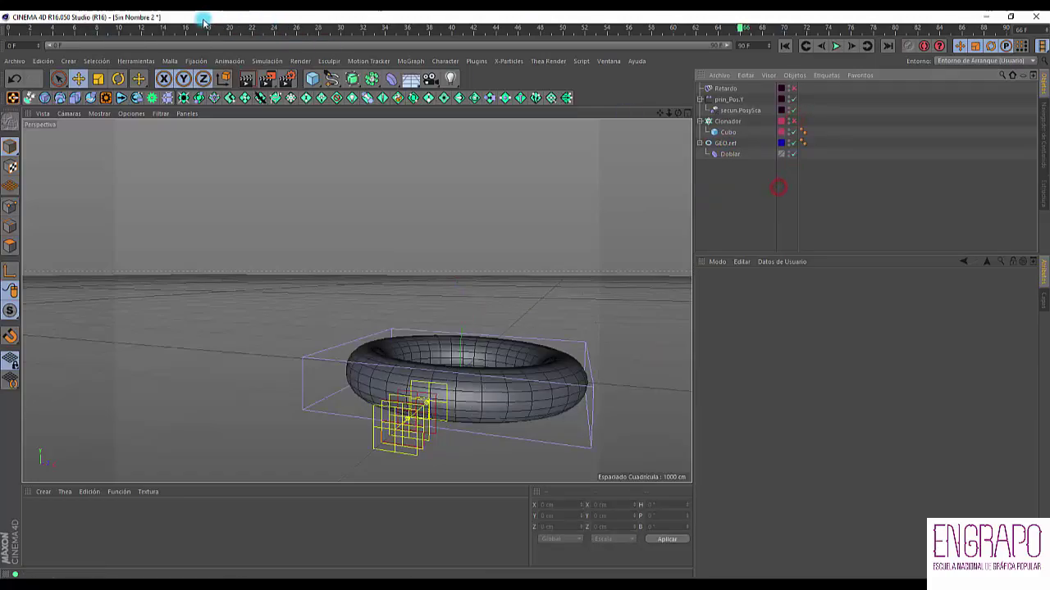
Step: Scrub the timeline to frame 81 to examine how the Doblar deformer unbends GEO.ref, and select the torus
left_click_drag(99, 29, 908, 29)
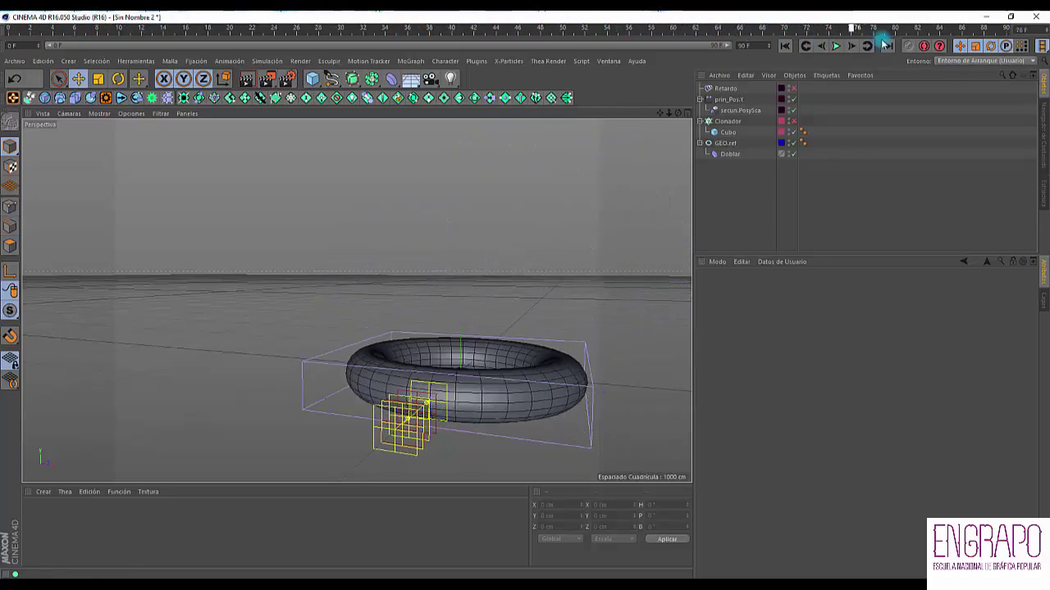
left_click(727, 153)
left_click(726, 143)
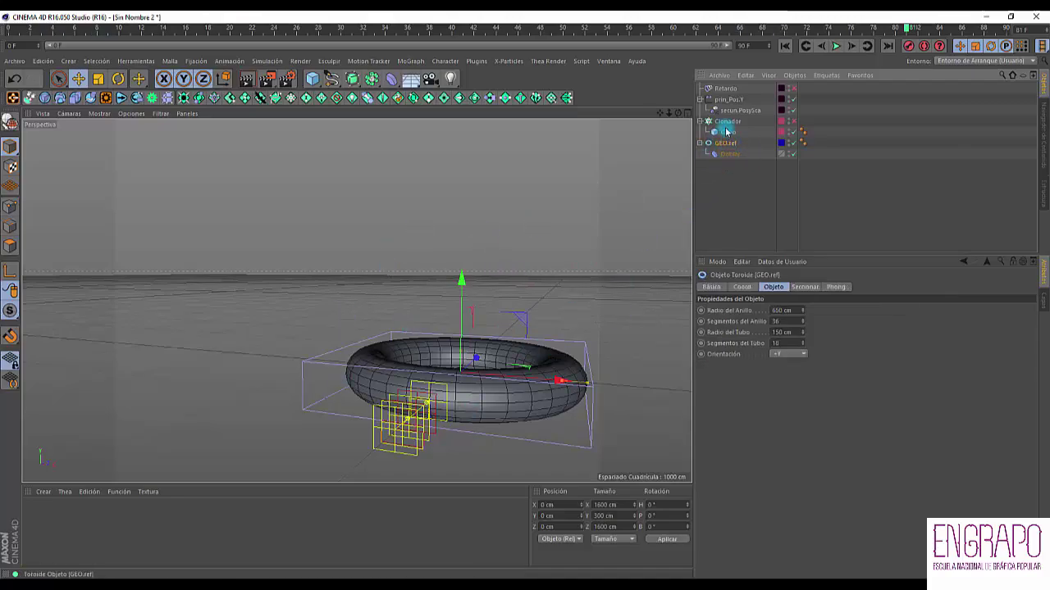
Step: Assign the Doblar deformer under GEO.ref to the ref layer
left_click(726, 122)
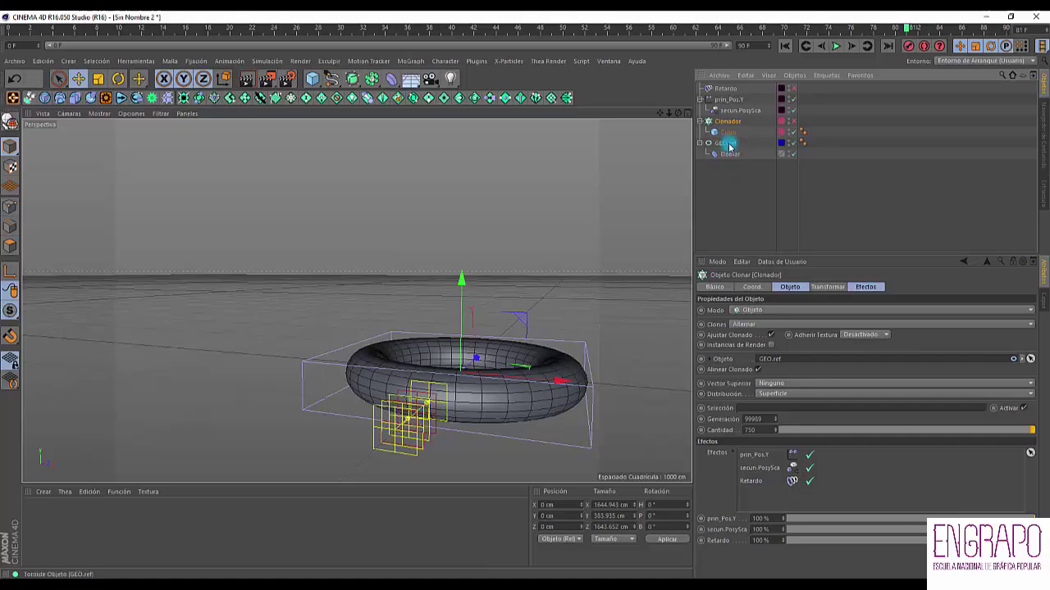
left_click(893, 232)
left_click(1041, 295)
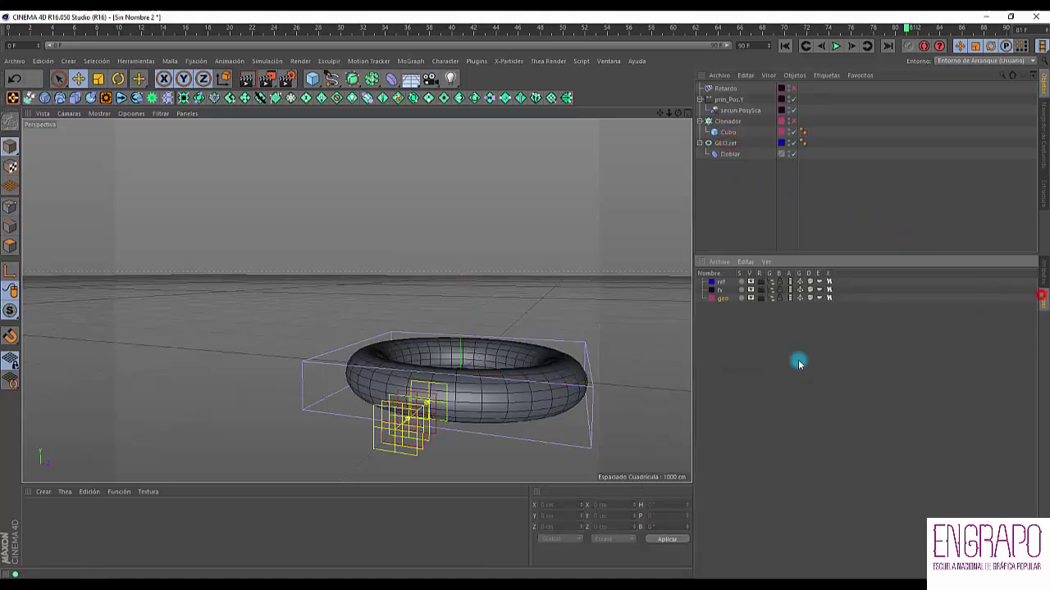
left_click_drag(780, 146, 779, 143)
left_click(774, 187)
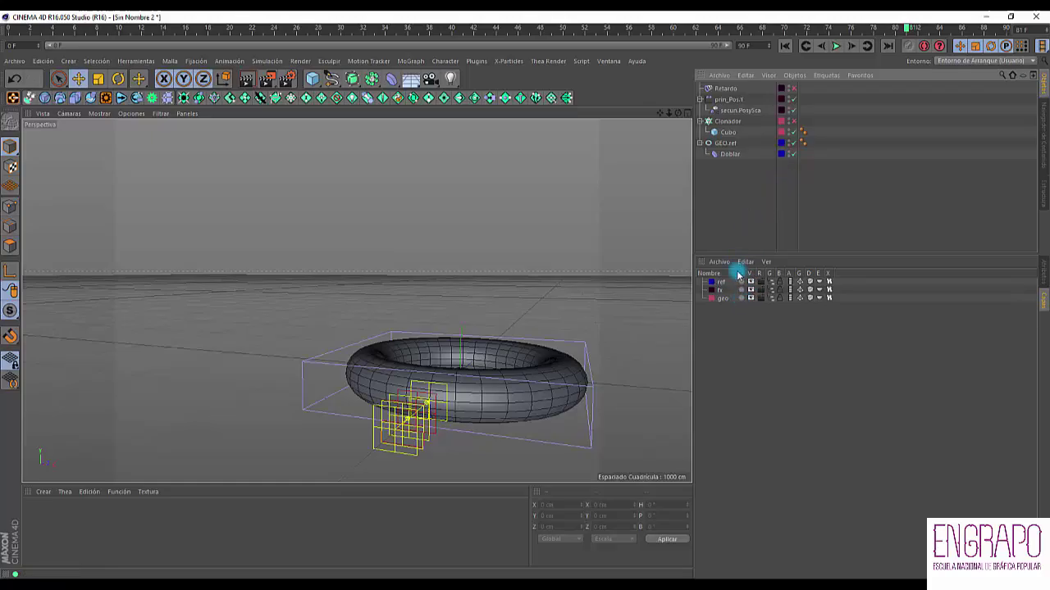
Step: Hide the ref layer in the viewport so that the GEO.ref torus is not displayed
left_click(740, 300)
left_click(740, 299)
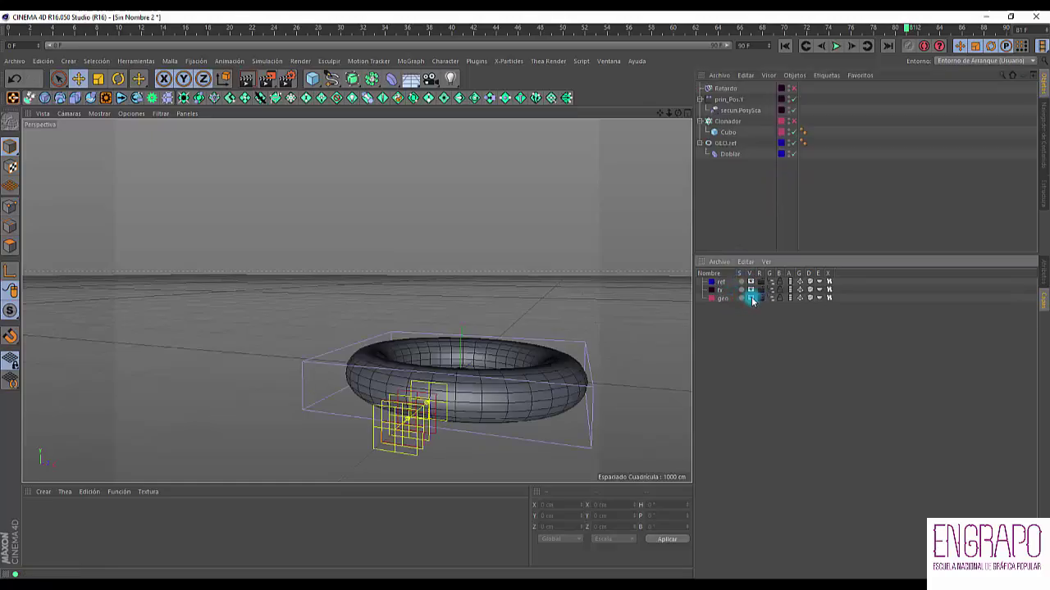
left_click(746, 216)
left_click(752, 298)
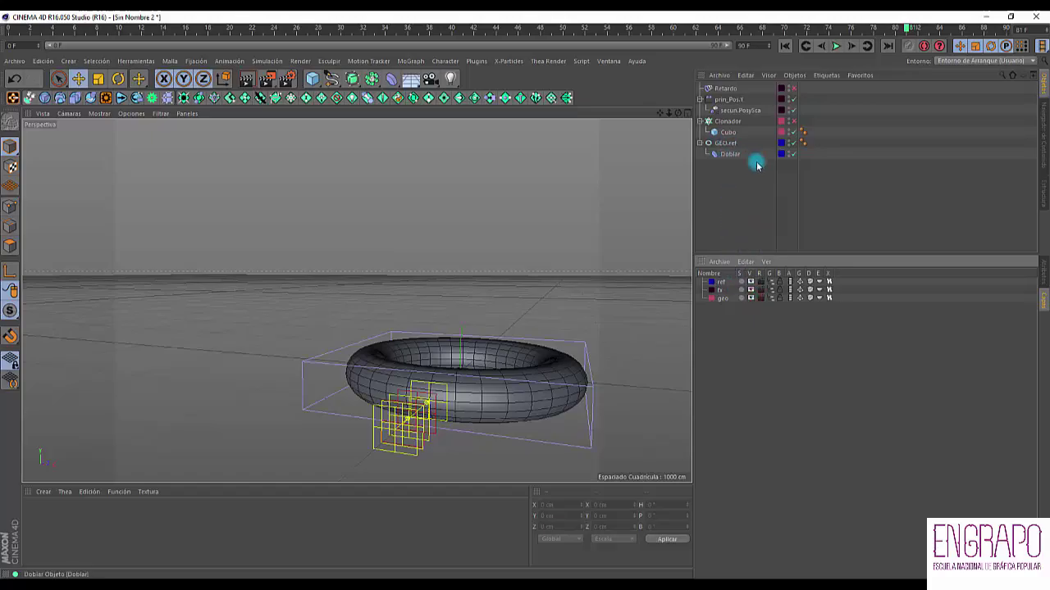
left_click(749, 282)
left_click(746, 206)
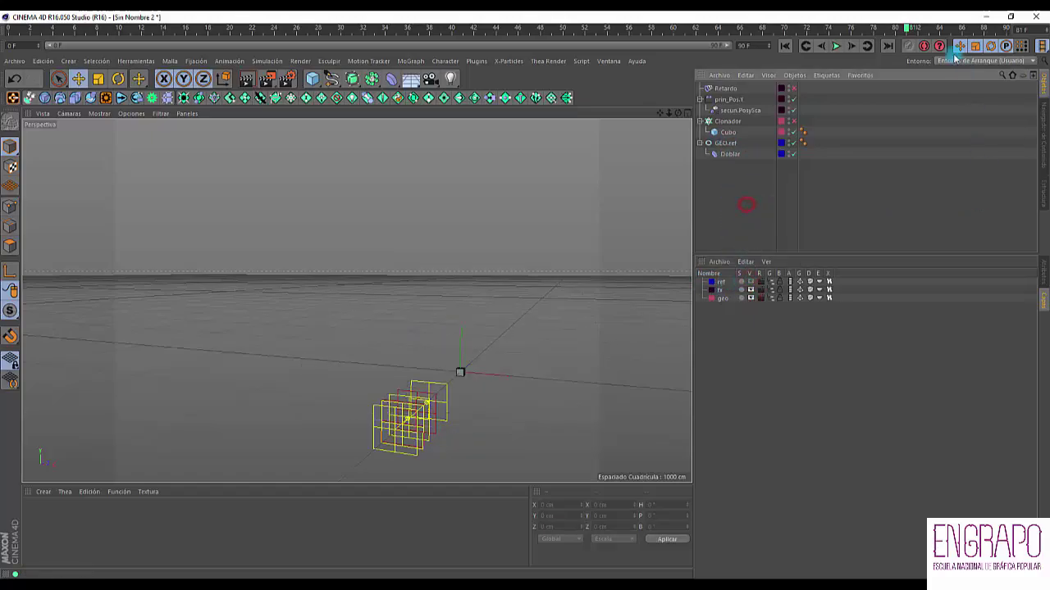
Step: Re-enable the Clonador and play the animation, orbiting around the cubes cloned on the torus
left_click(793, 121)
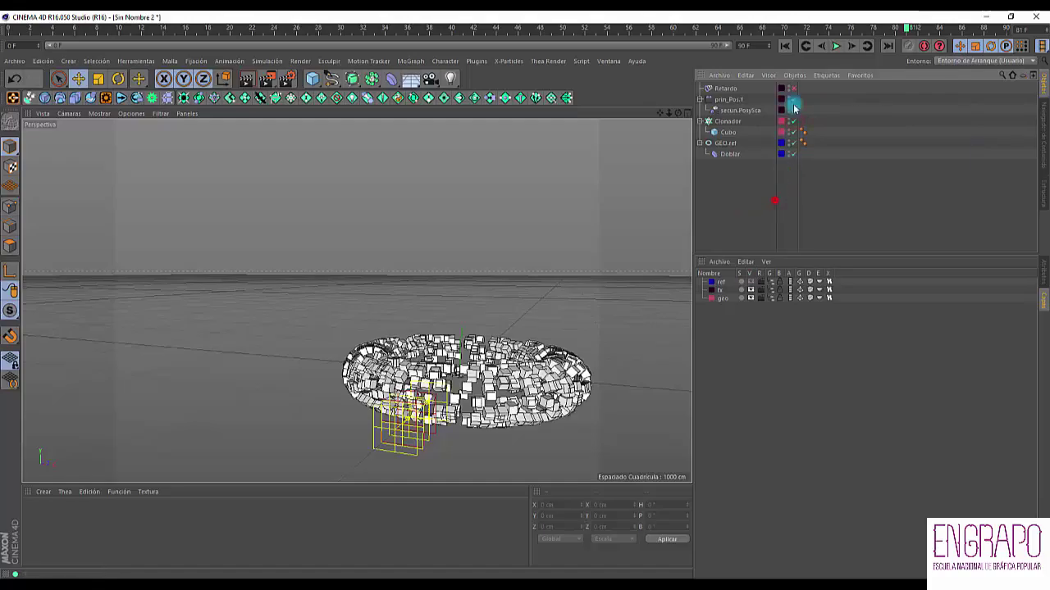
left_click(837, 46)
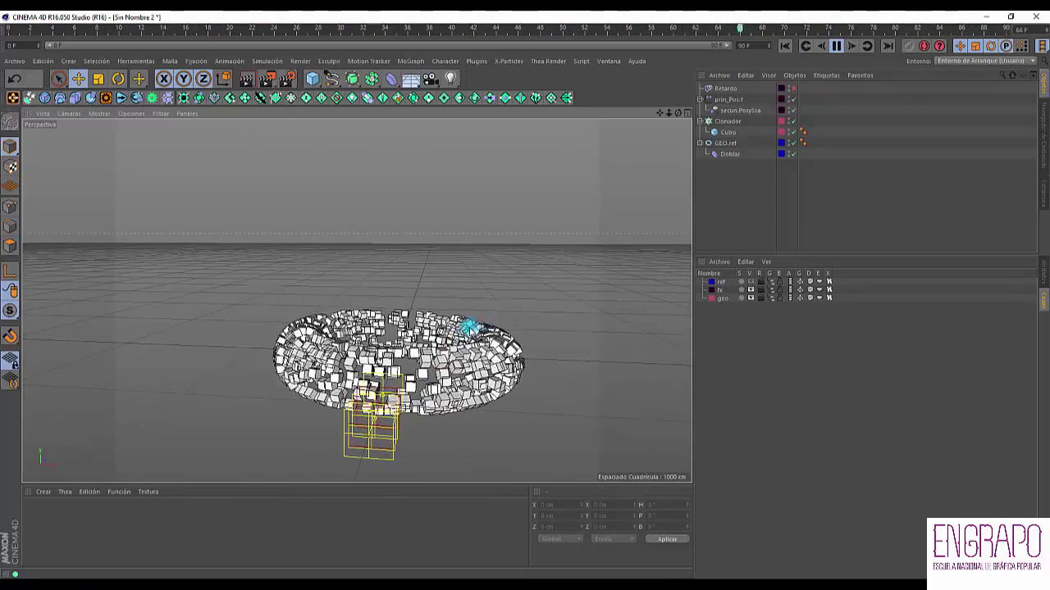
left_click_drag(464, 344, 524, 358, "alt")
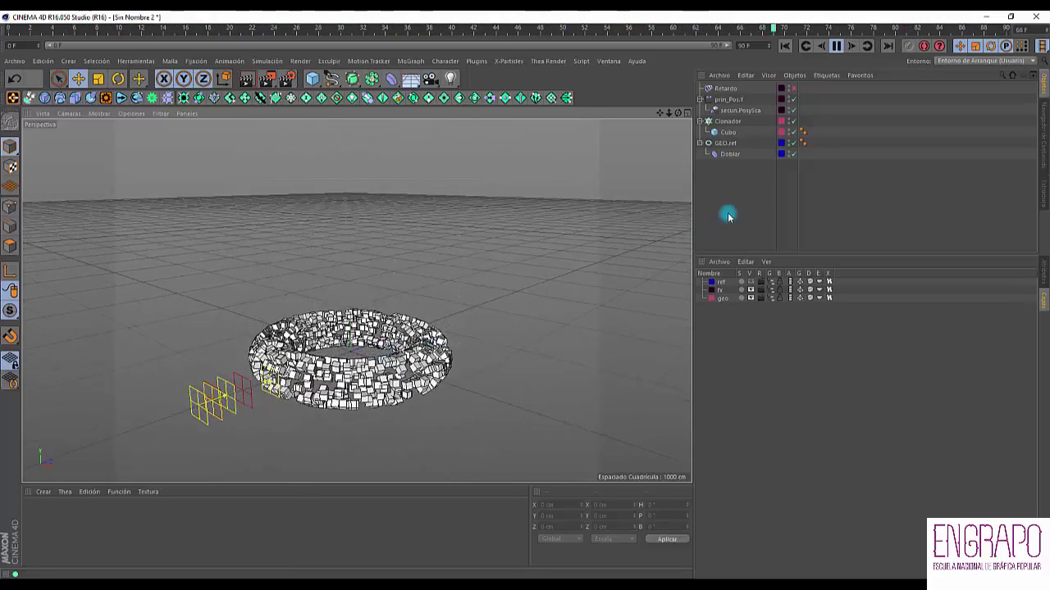
Step: Re-enable the Retardo effector, watch its effect on the clones from a closer angle, and stop playback at frame 0
left_click(735, 89)
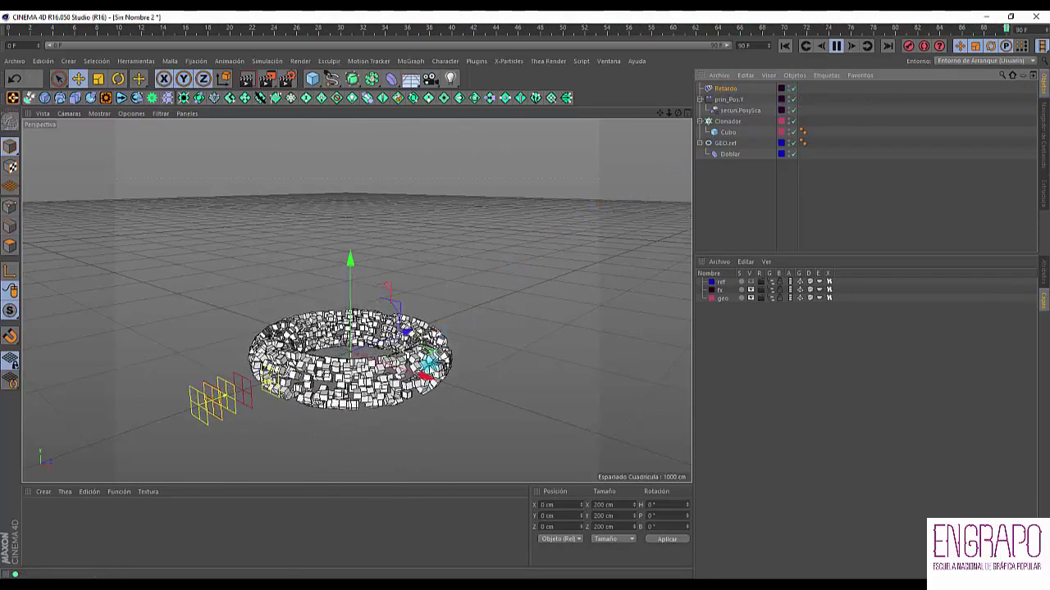
left_click_drag(428, 363, 409, 351, "alt")
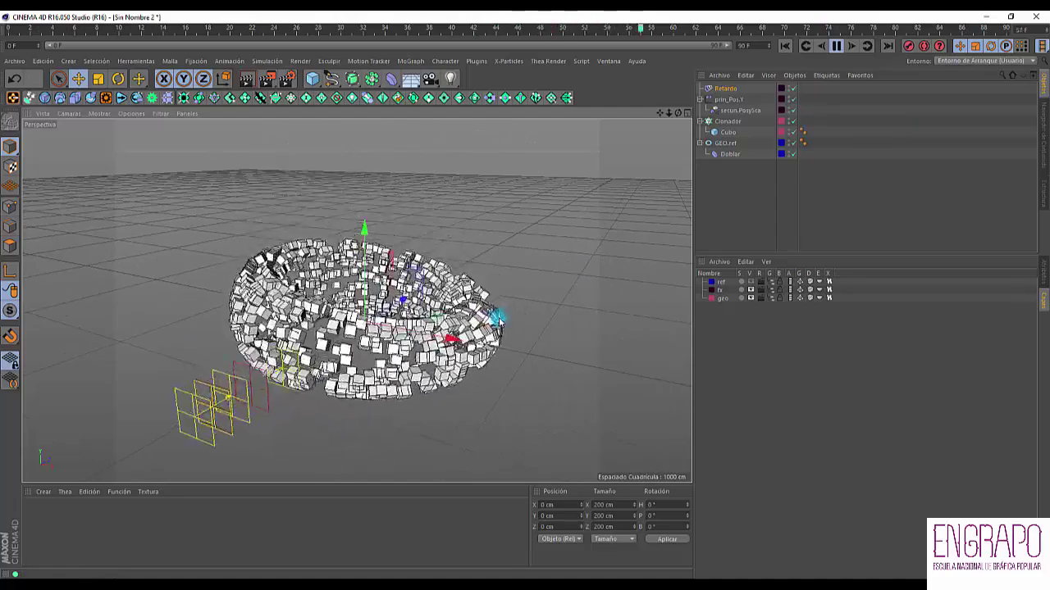
left_click(836, 45)
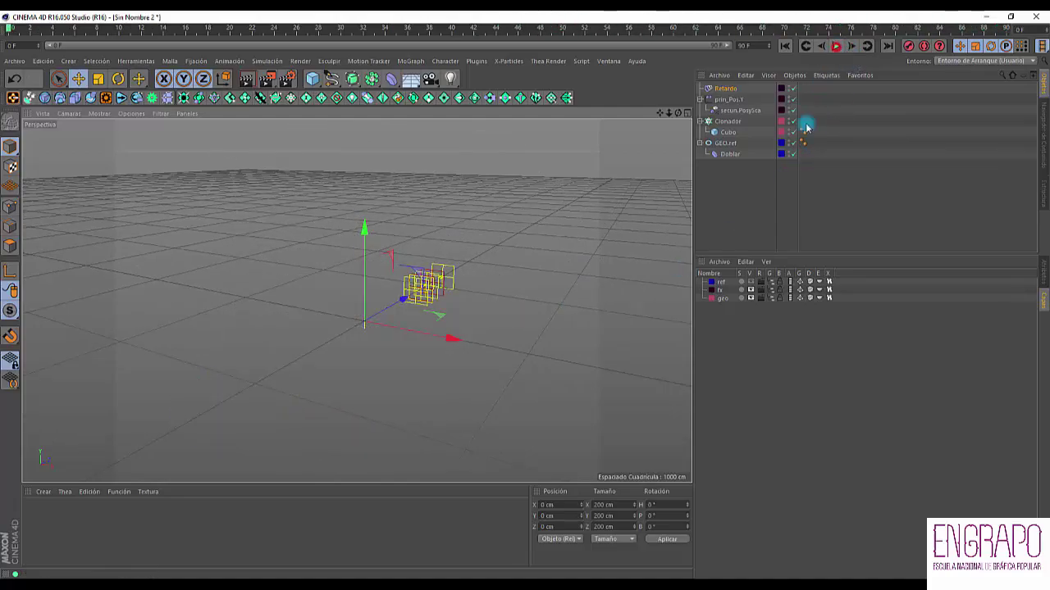
Step: Review the object properties of the Clonador and the GEO.ref torus, and the settings of the prin_Pos.Y, secun.PosySca and Retardo effectors
left_click(722, 123)
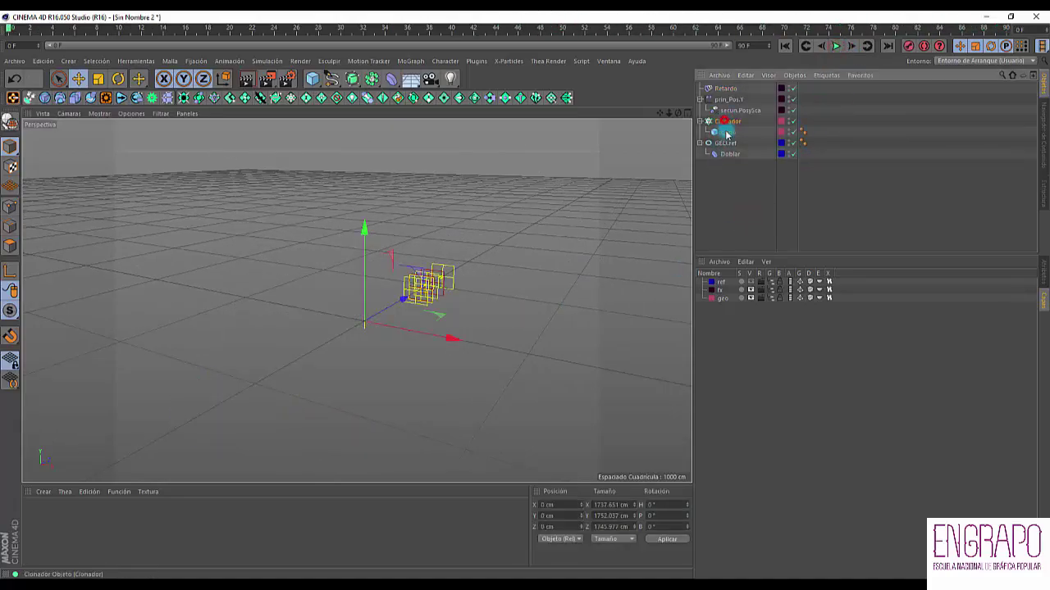
left_click(1043, 275)
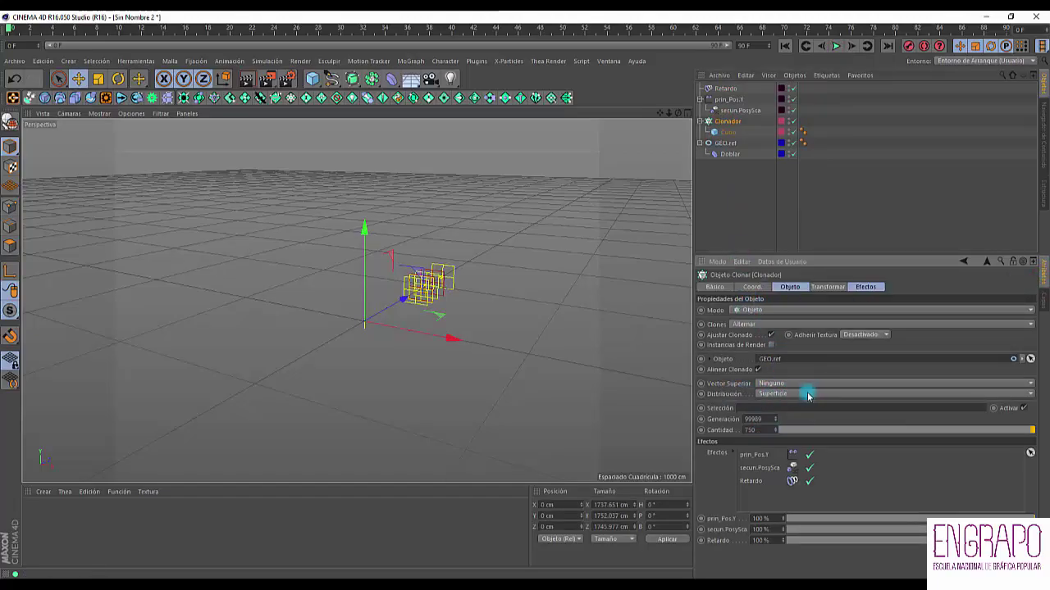
left_click(742, 189)
left_click(724, 143)
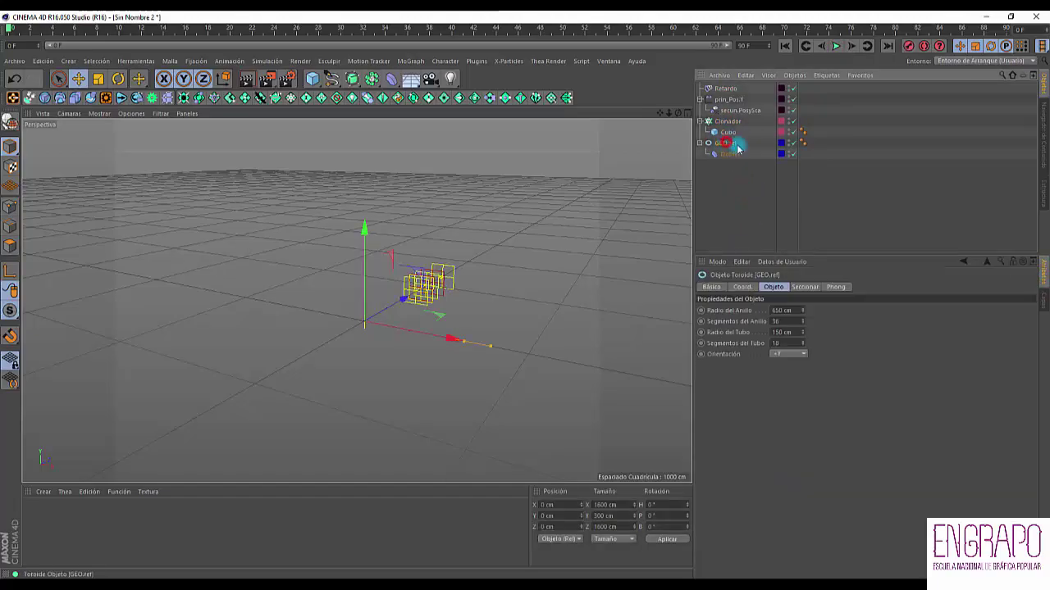
left_click(732, 110)
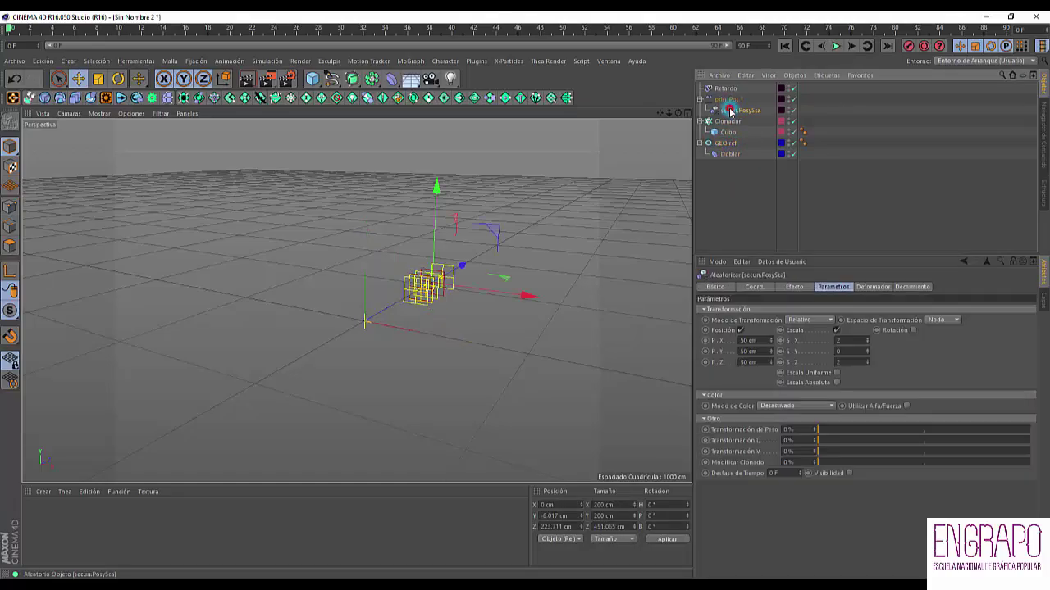
left_click(728, 99)
left_click(736, 111)
left_click(725, 89)
left_click(734, 110)
left_click(725, 89)
left_click(743, 169)
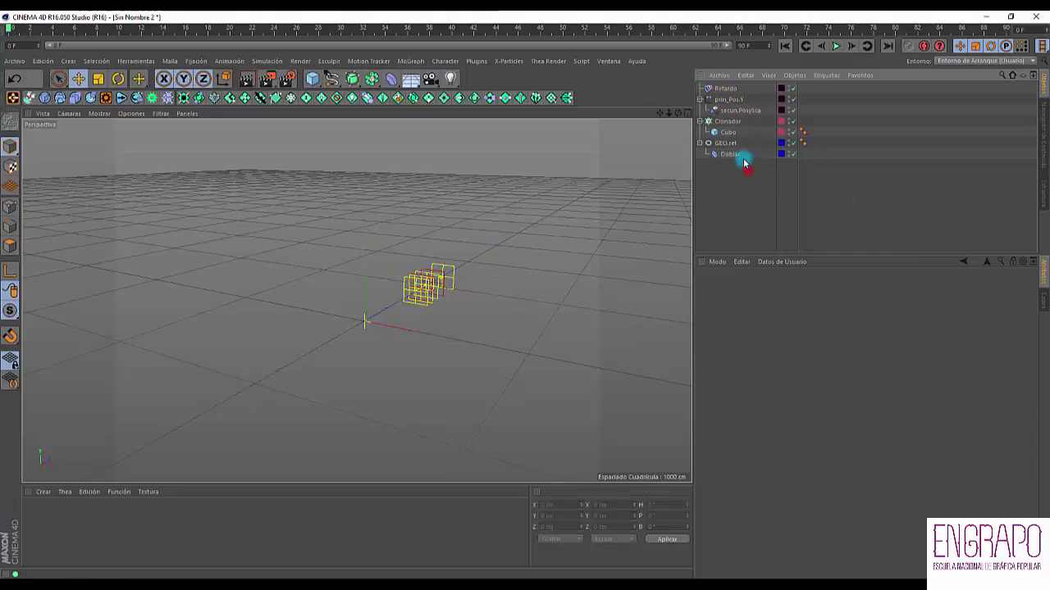
Step: Review the Doblar deformer on GEO.ref and play the complete clone animation from frame 0
left_click(730, 153)
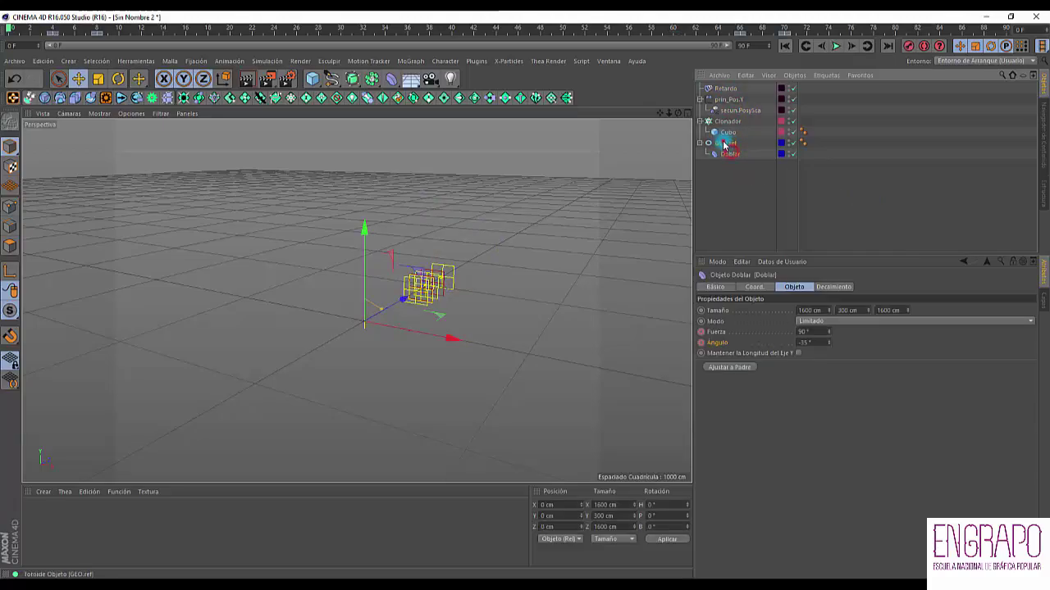
left_click(724, 143)
left_click(736, 189)
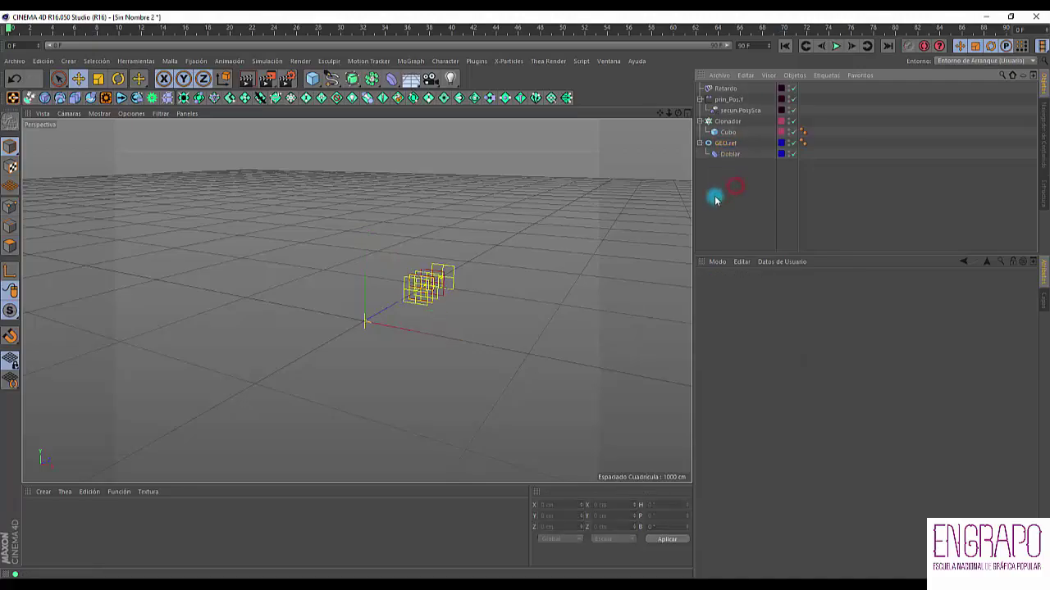
left_click(837, 46)
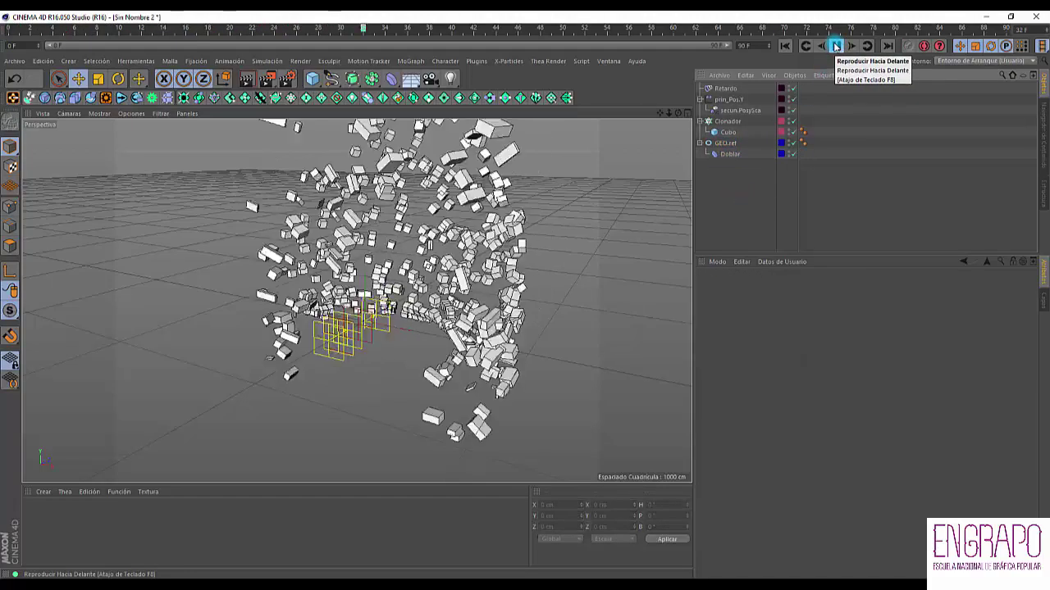